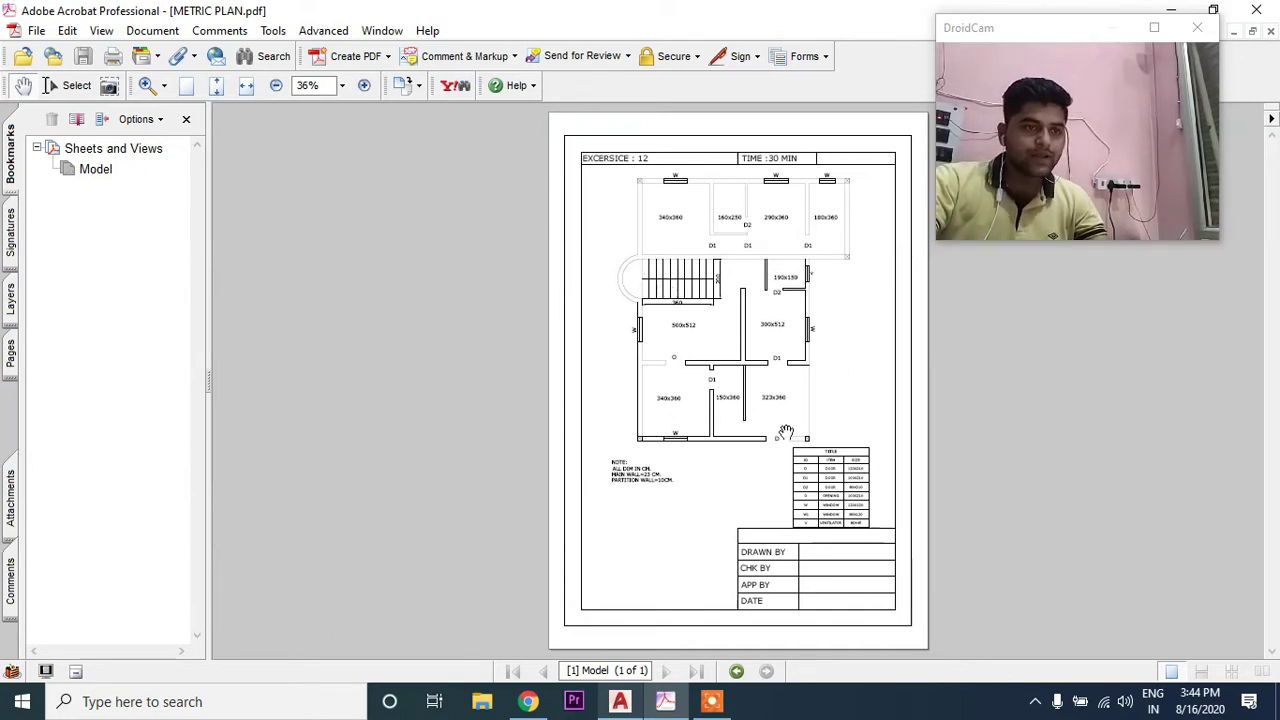
Step: Scroll through the METRIC PLAN.pdf floor plan at 100% to study its room sizes
scroll(694, 369, "up", 2, "ctrl")
scroll(694, 369, "up", 1, "ctrl")
scroll(694, 369, "down", 3)
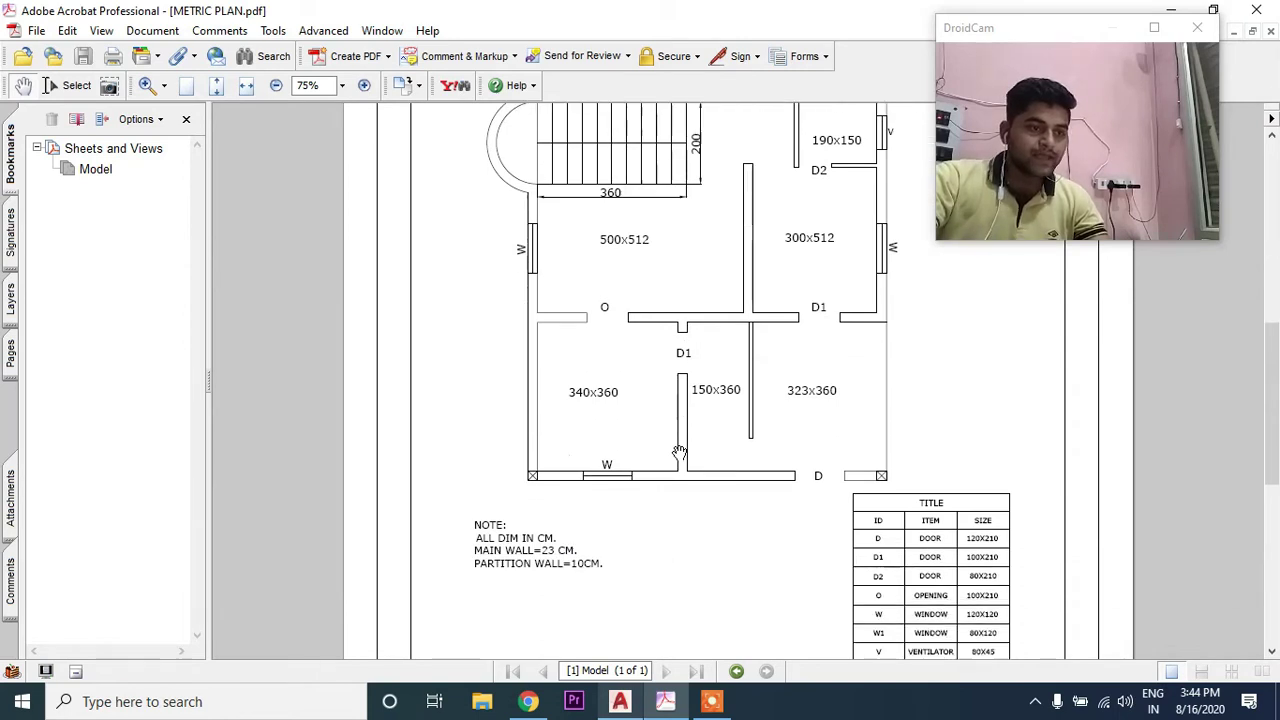
scroll(480, 541, "up", 1, "ctrl")
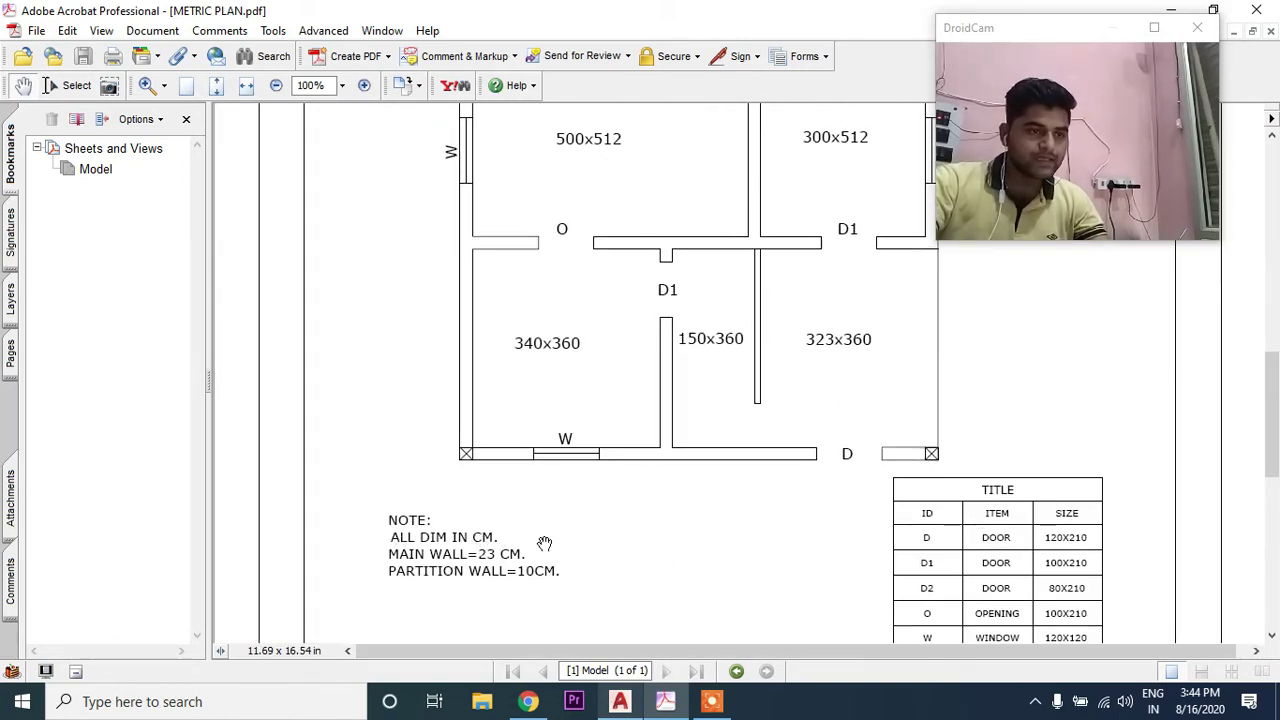
scroll(640, 526, "up", 2)
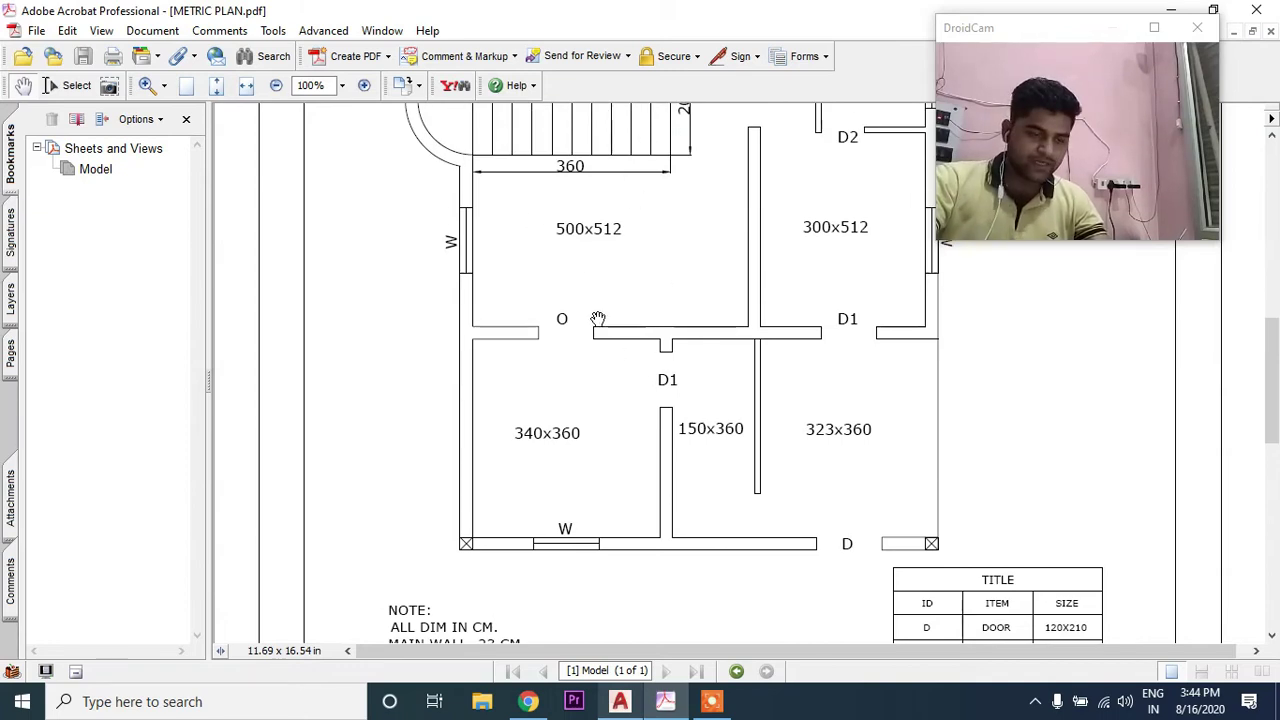
scroll(597, 318, "down", 2)
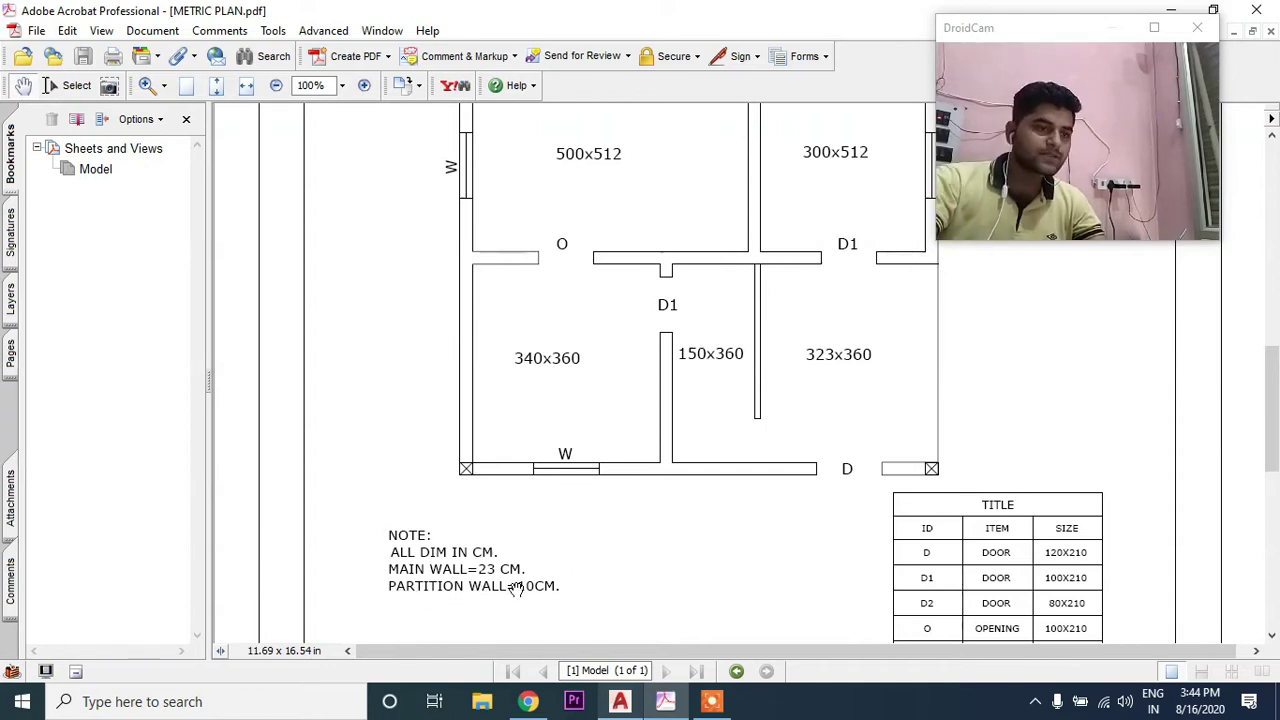
scroll(586, 517, "down", 1)
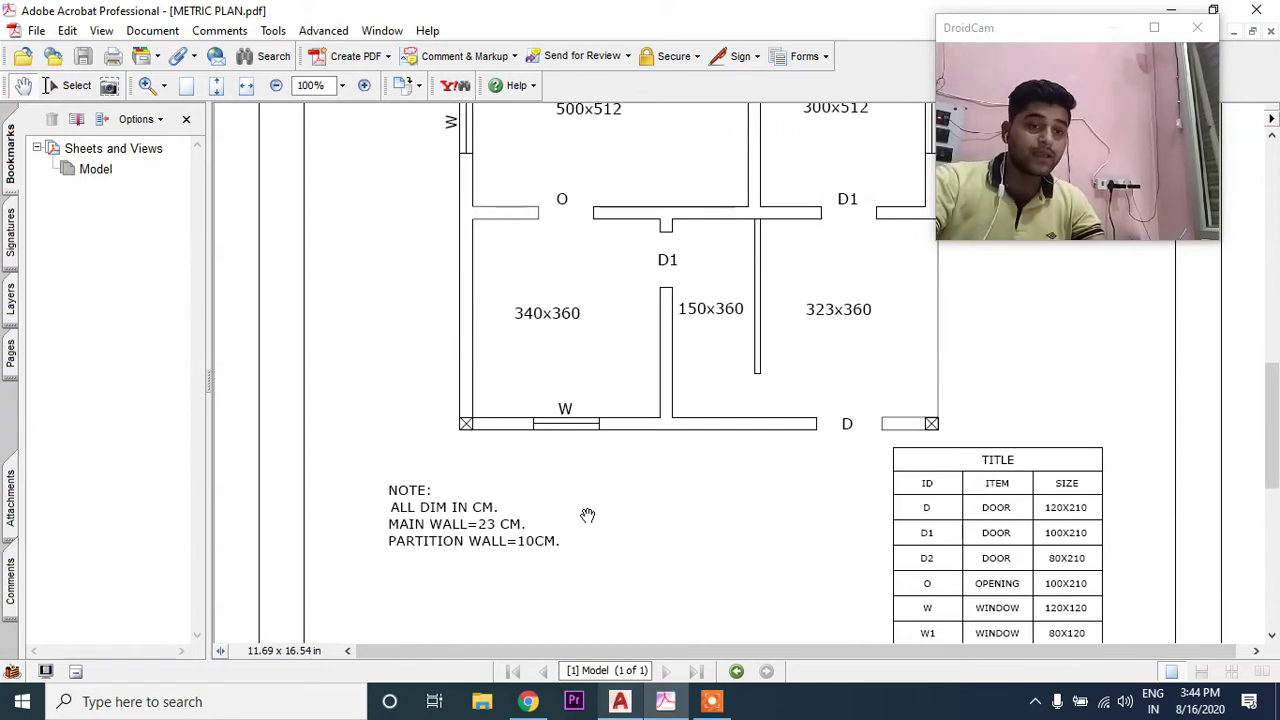
scroll(890, 538, "down", 1)
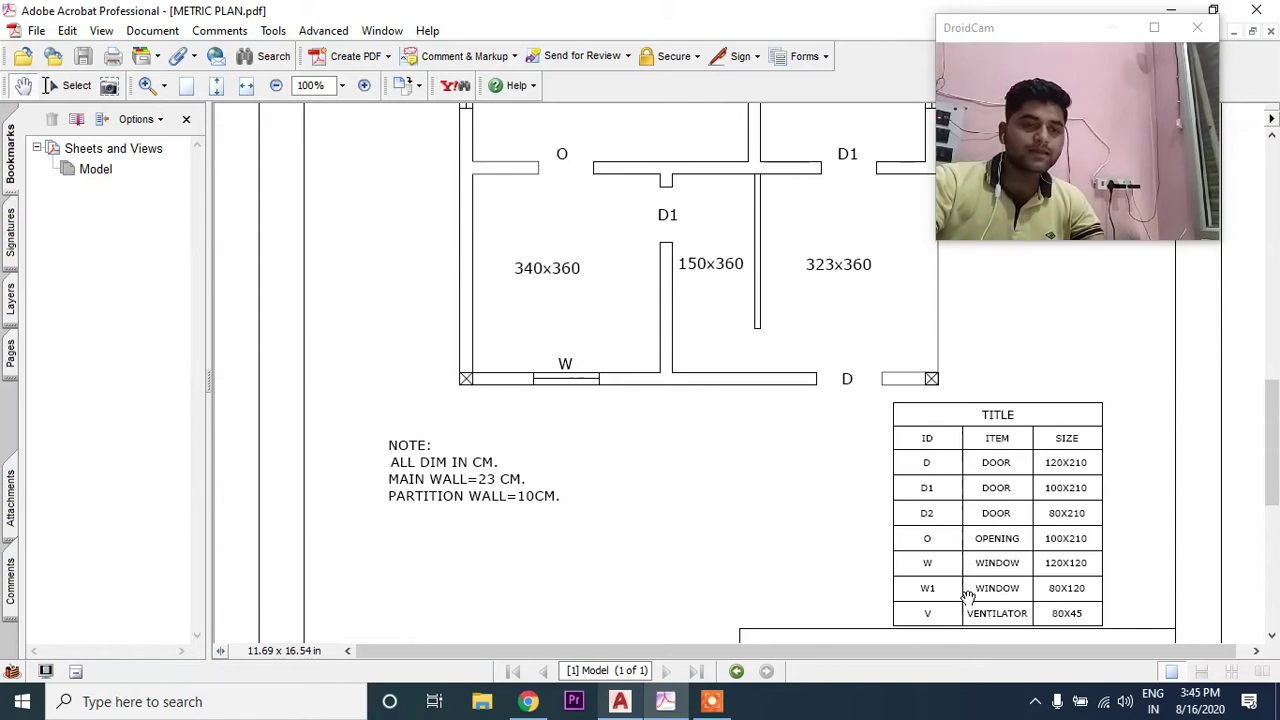
scroll(748, 366, "up", 1)
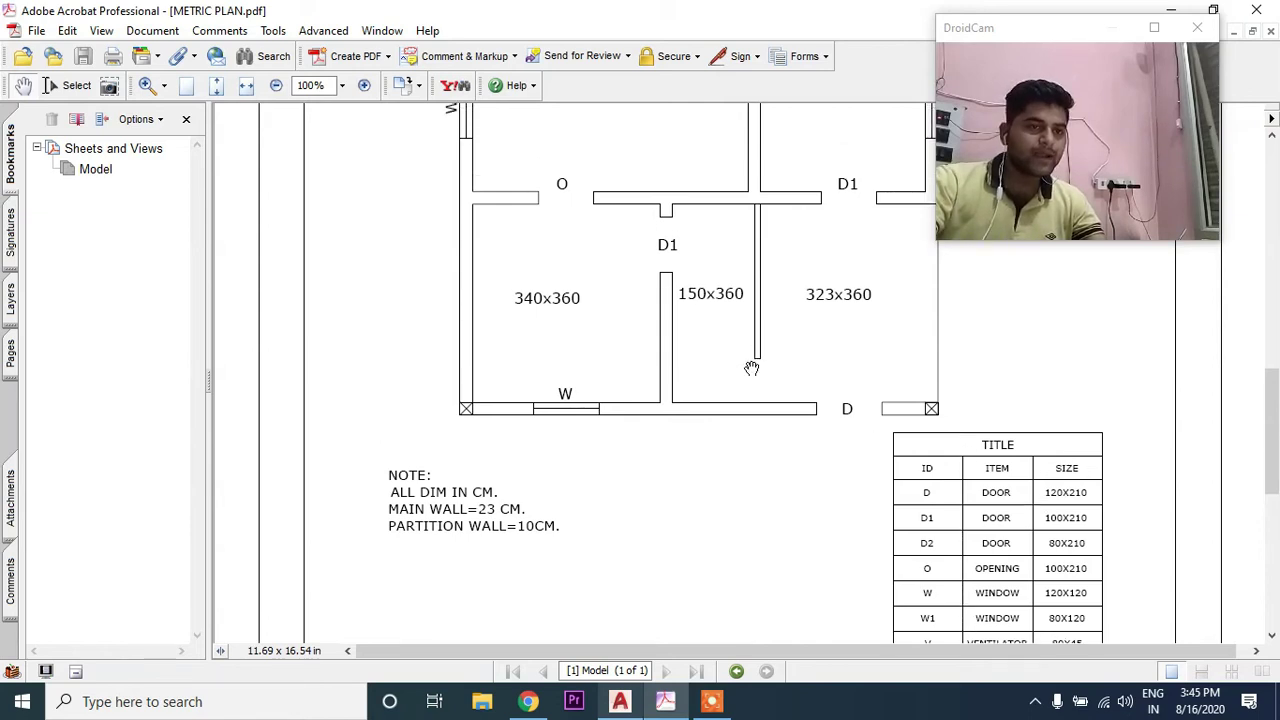
scroll(728, 366, "up", 2)
scroll(727, 365, "up", 2)
scroll(727, 365, "up", 3)
scroll(724, 360, "up", 2)
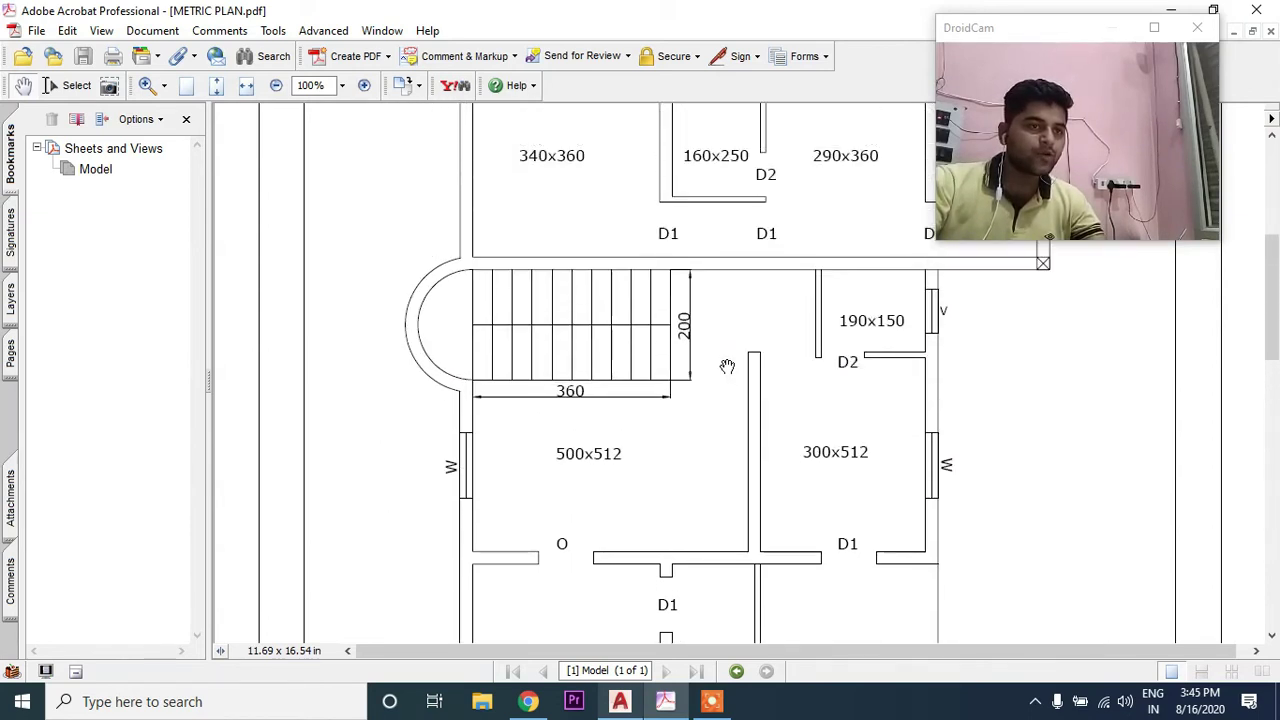
scroll(722, 358, "up", 2)
scroll(715, 356, "up", 3)
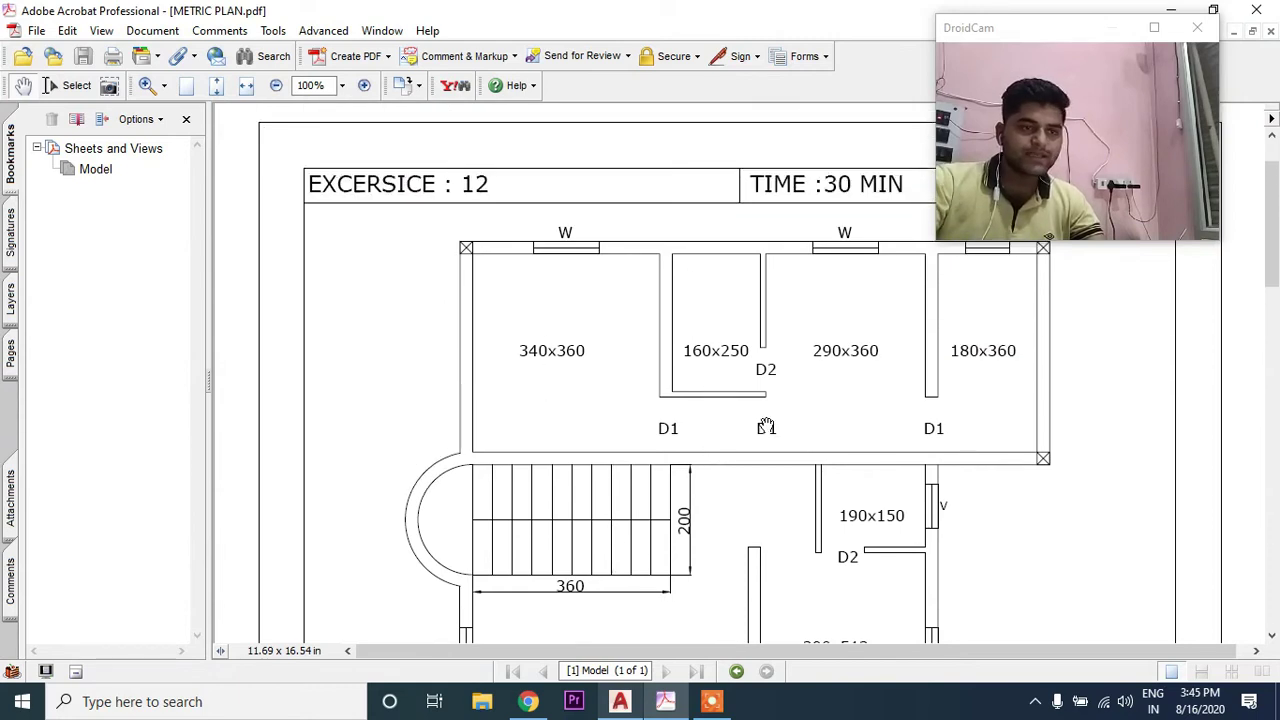
Step: Review the plan's notes and door/window schedule, then bring up AutoCAD's empty Drawing1
left_click_drag(951, 373, 940, 368)
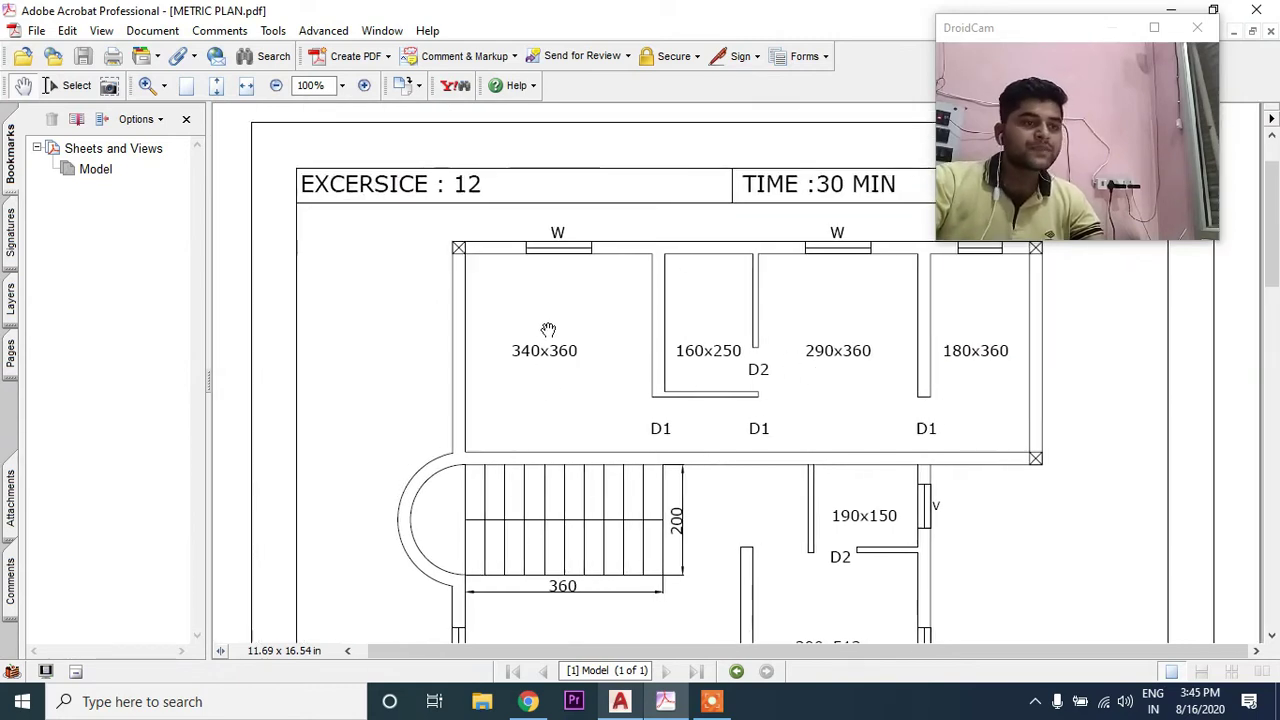
scroll(836, 387, "down", 1)
scroll(838, 387, "down", 3)
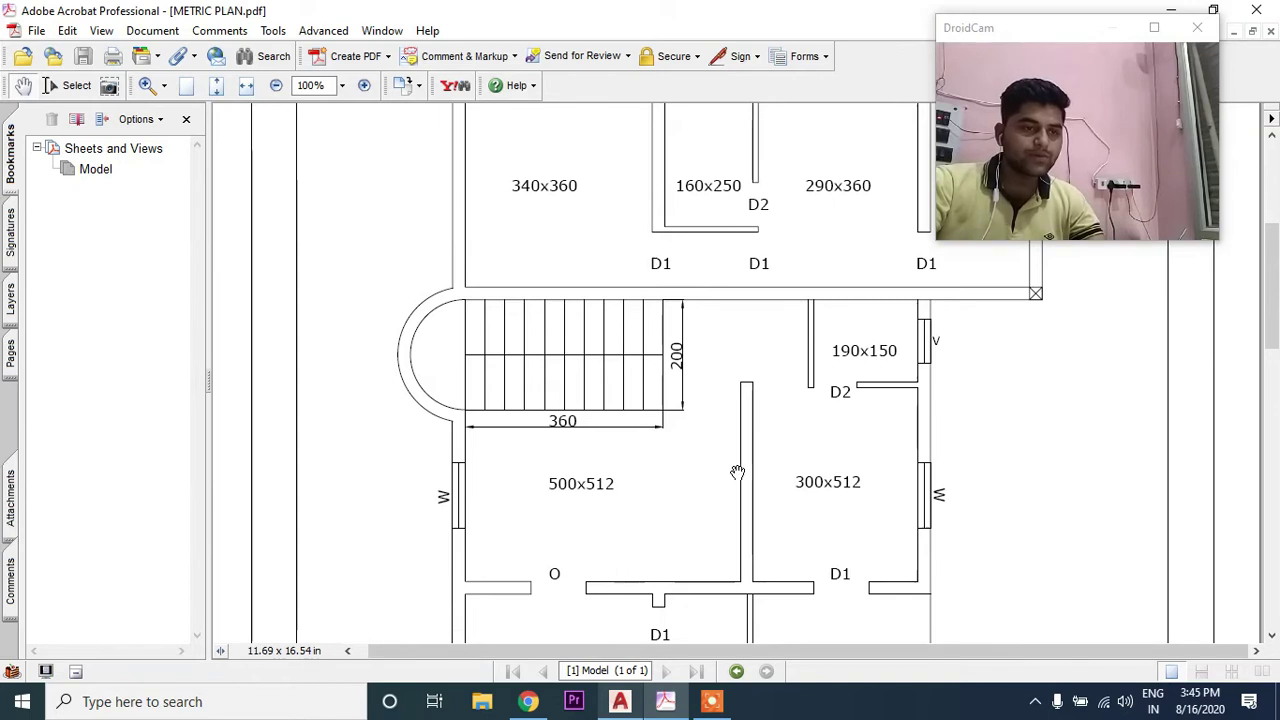
scroll(606, 279, "down", 1)
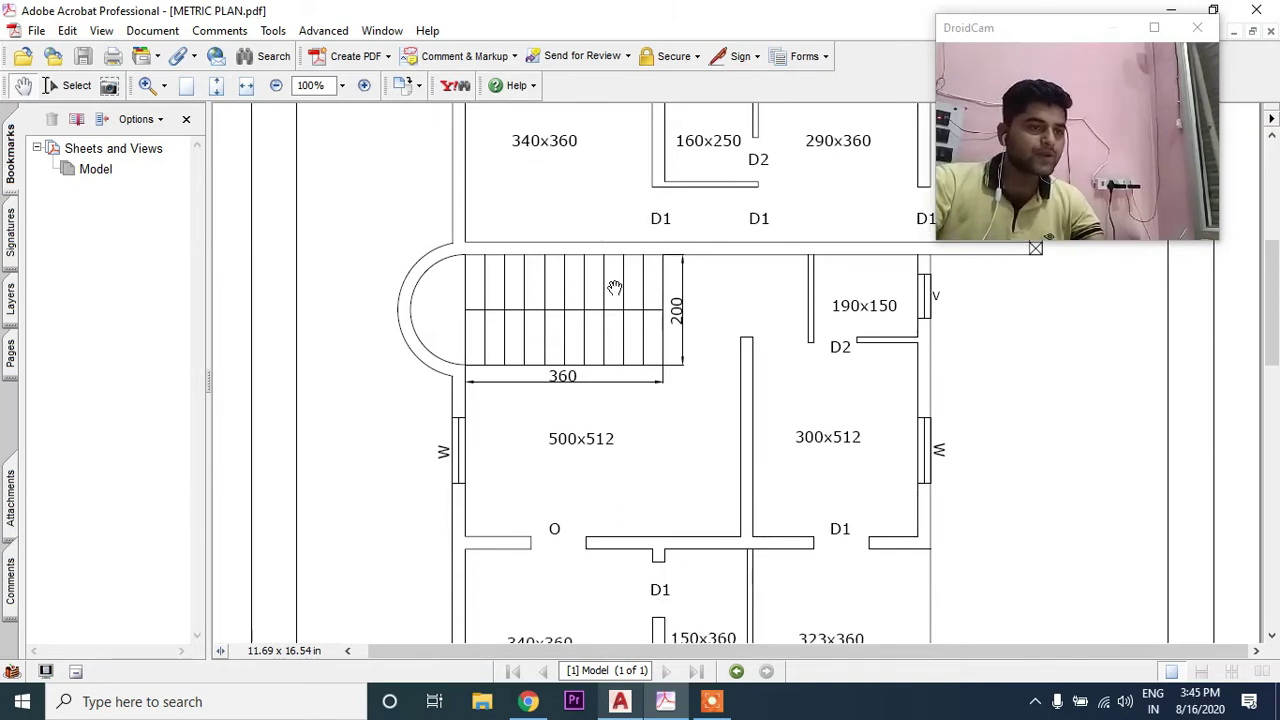
scroll(614, 287, "up", 1)
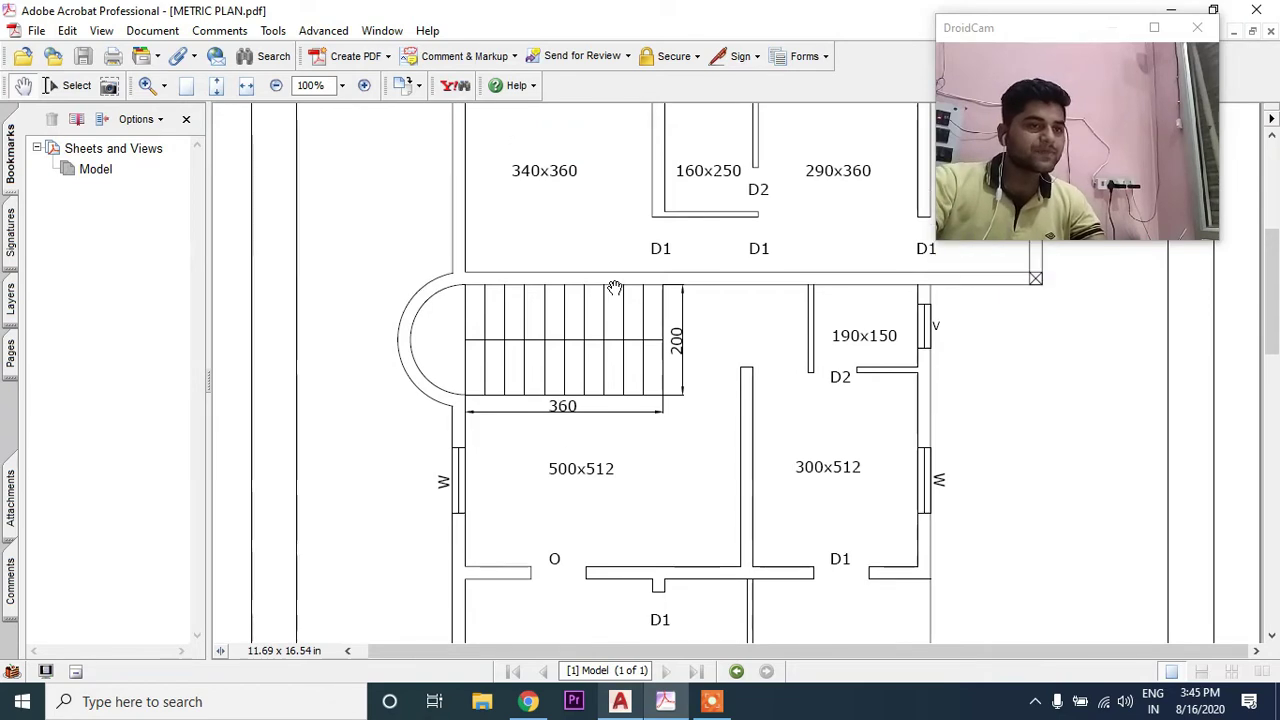
scroll(614, 287, "up", 2)
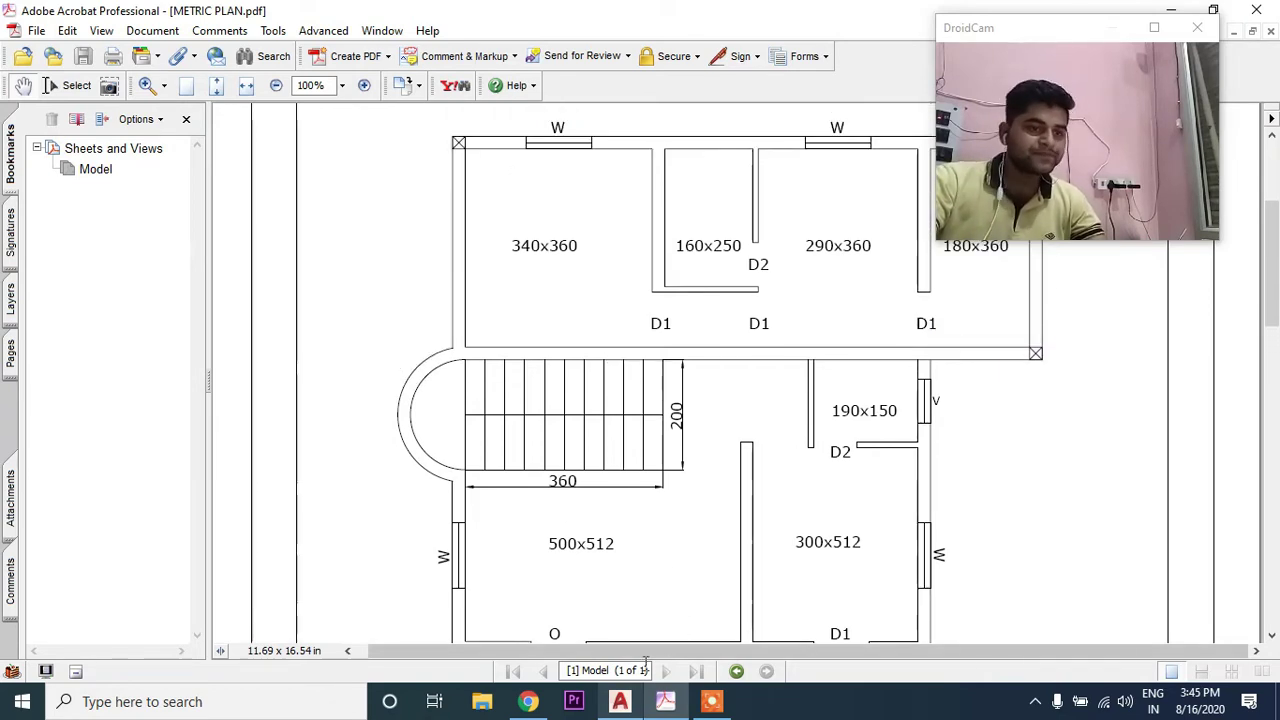
left_click(626, 703)
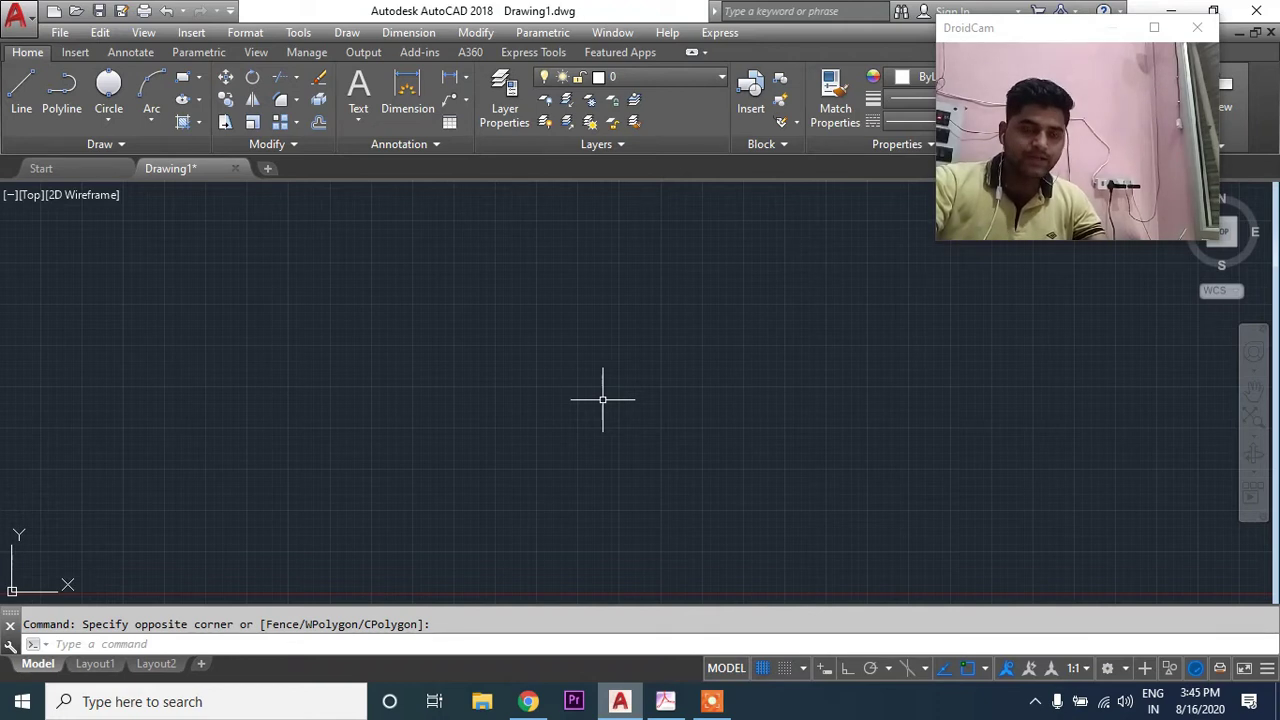
Step: Open Drawing Units with UN and keep the length type as Decimal
key("Escape")
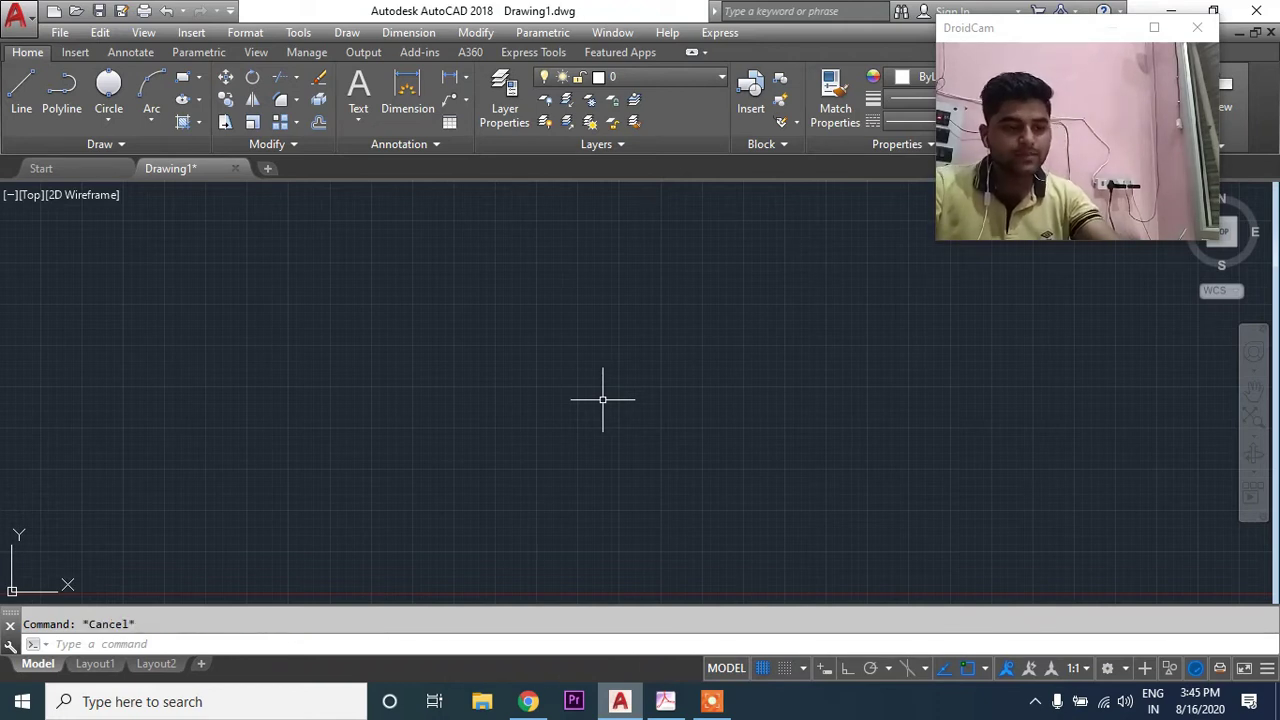
type("UN")
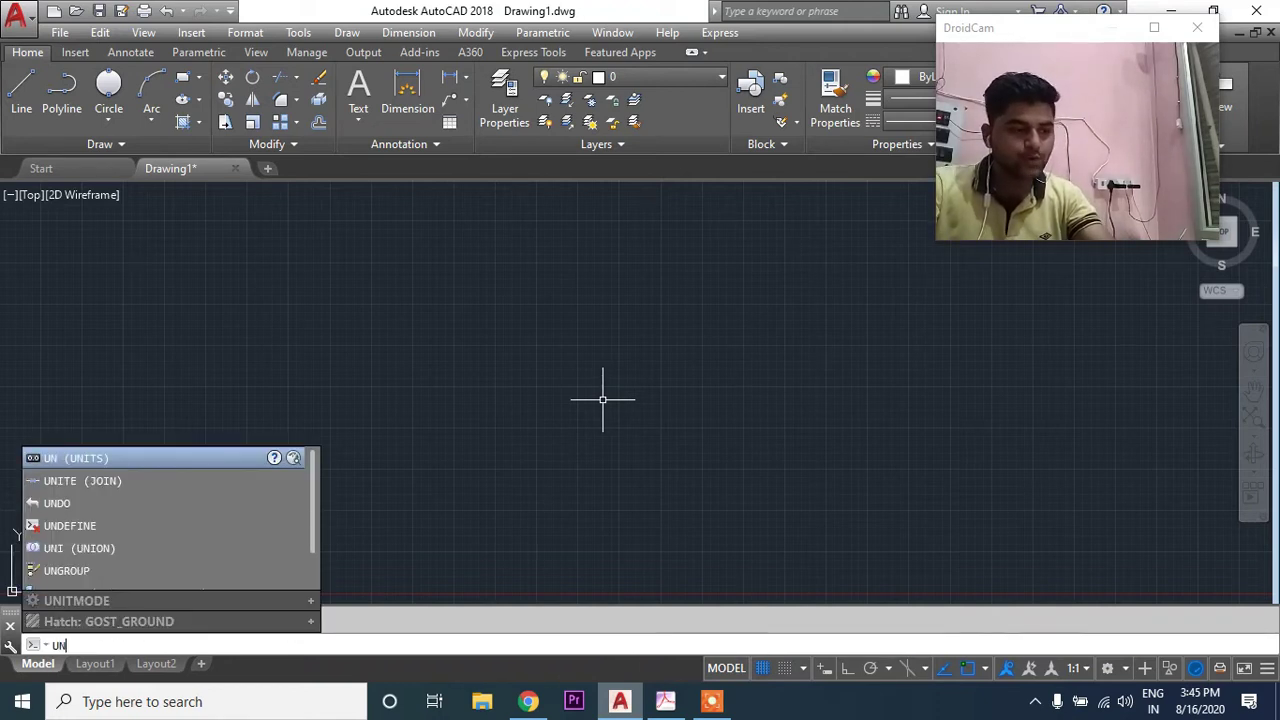
key("Return")
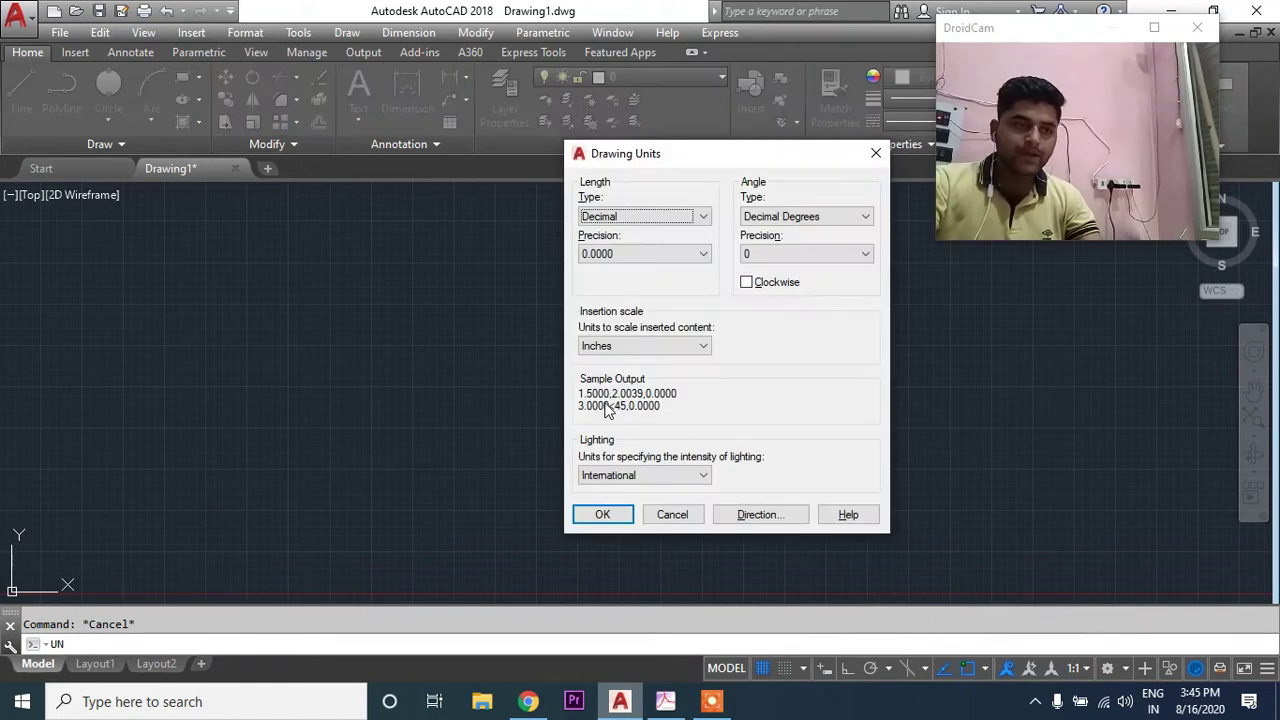
left_click_drag(641, 165, 634, 157)
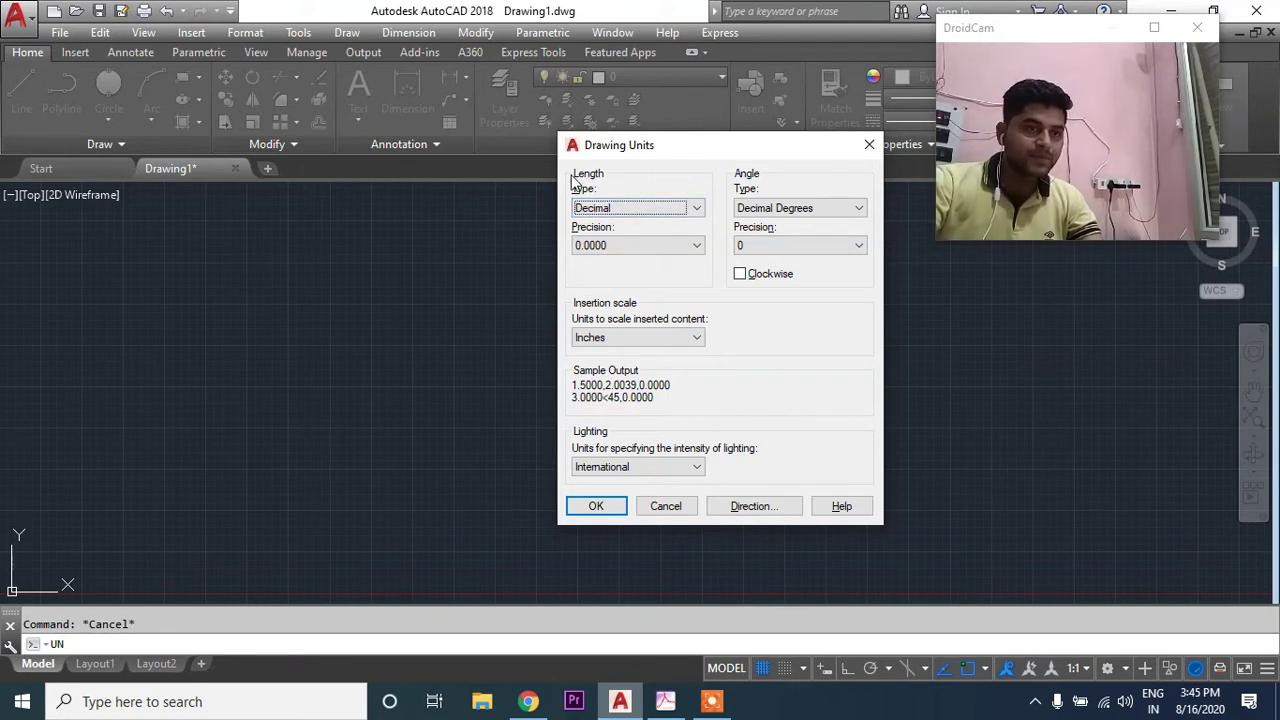
left_click(600, 208)
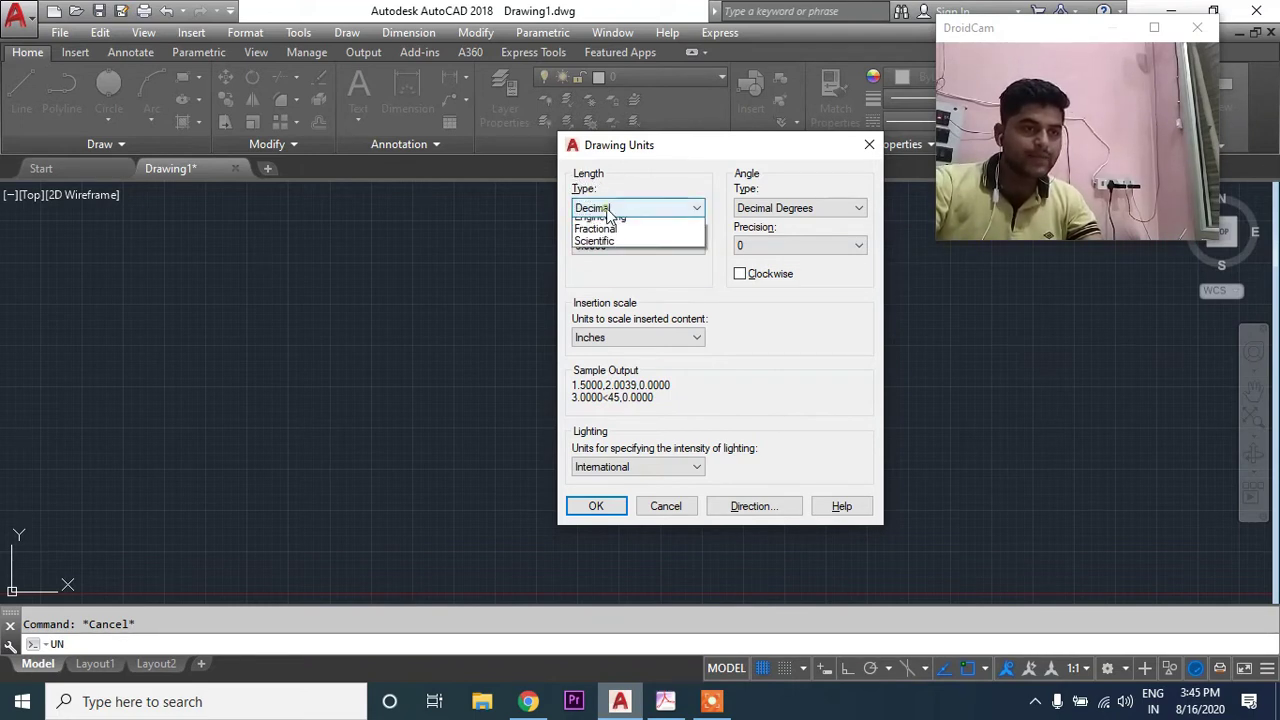
left_click(605, 209)
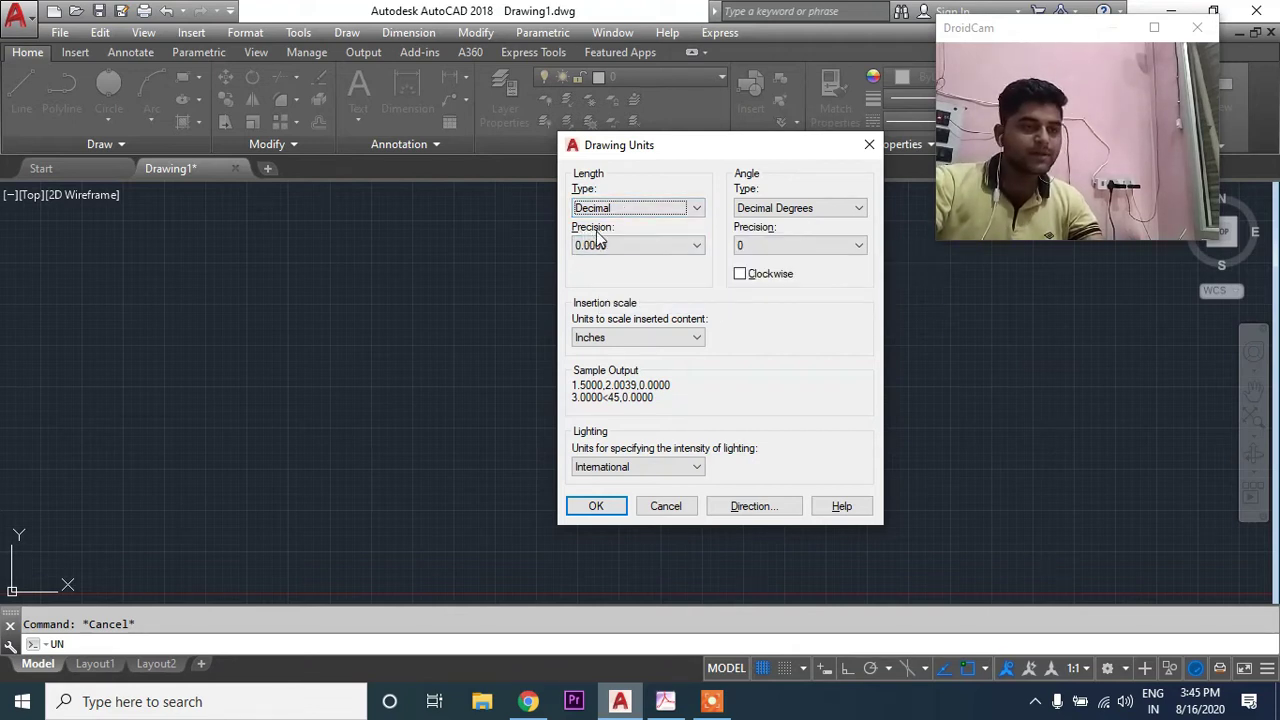
mouse_move(609, 249)
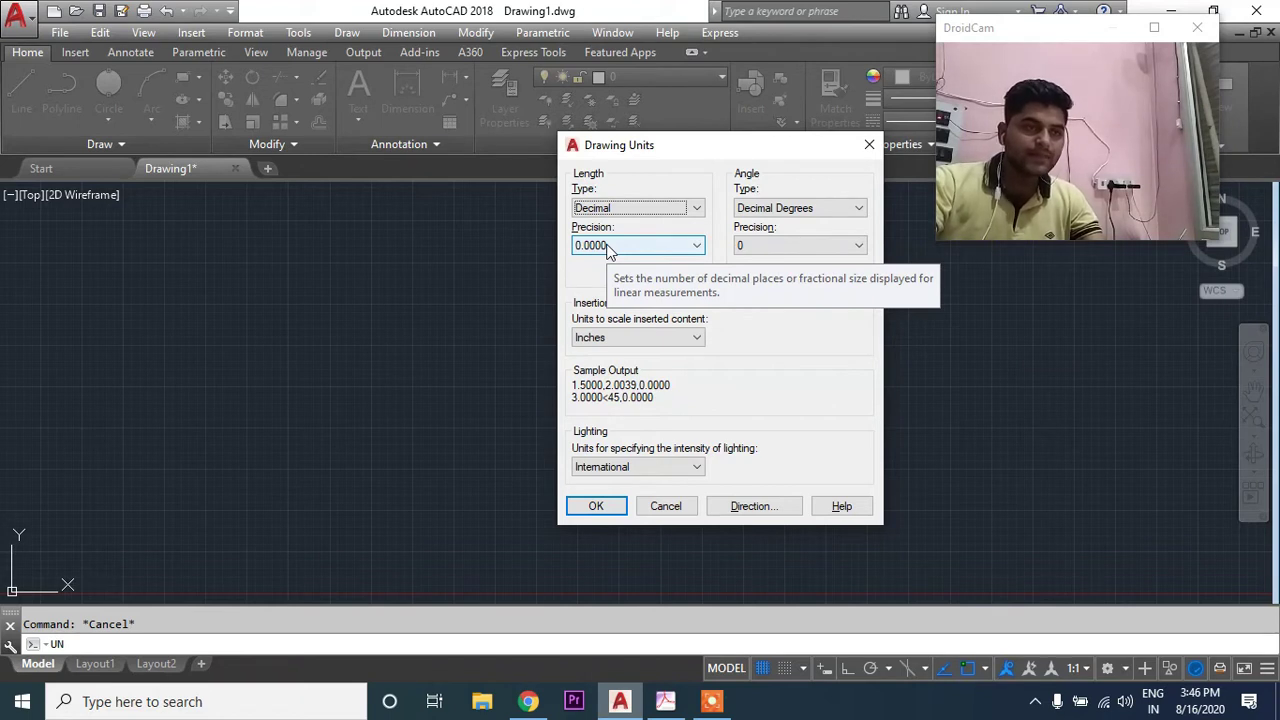
Step: Set length precision to 0.0 and insertion scale to Centimeters, then apply the units
left_click(607, 247)
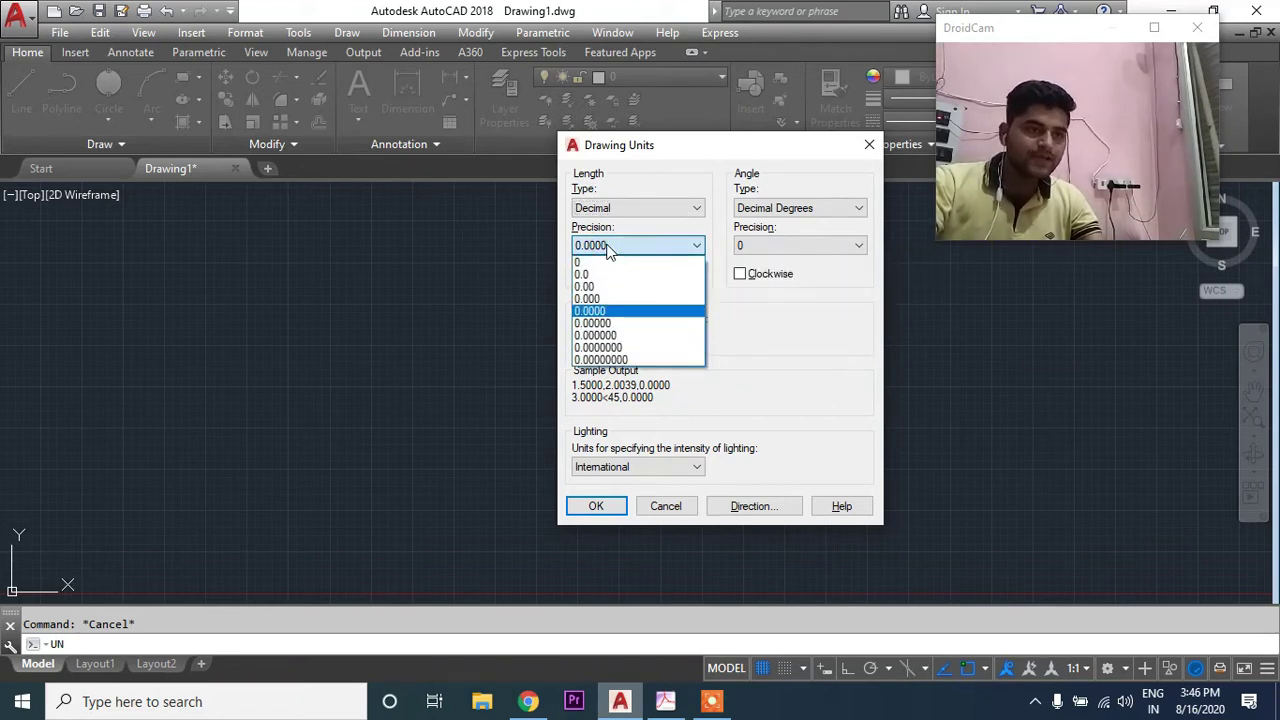
left_click(593, 300)
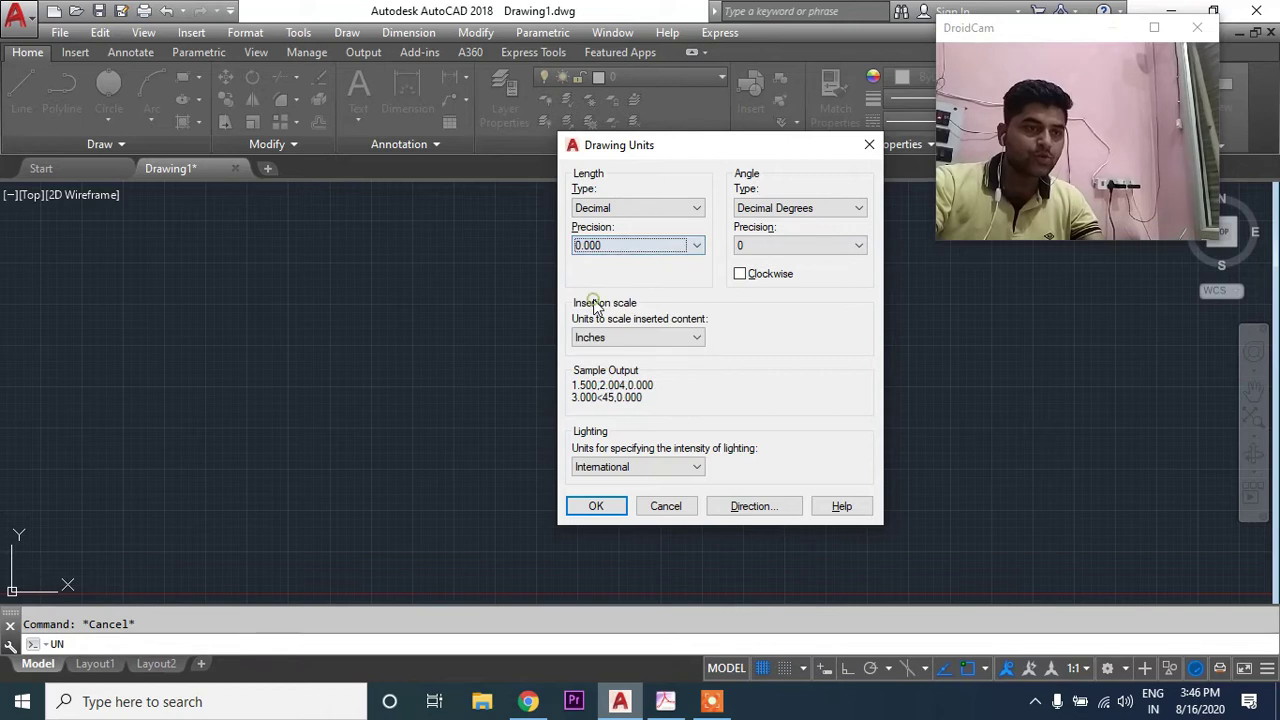
left_click(617, 252)
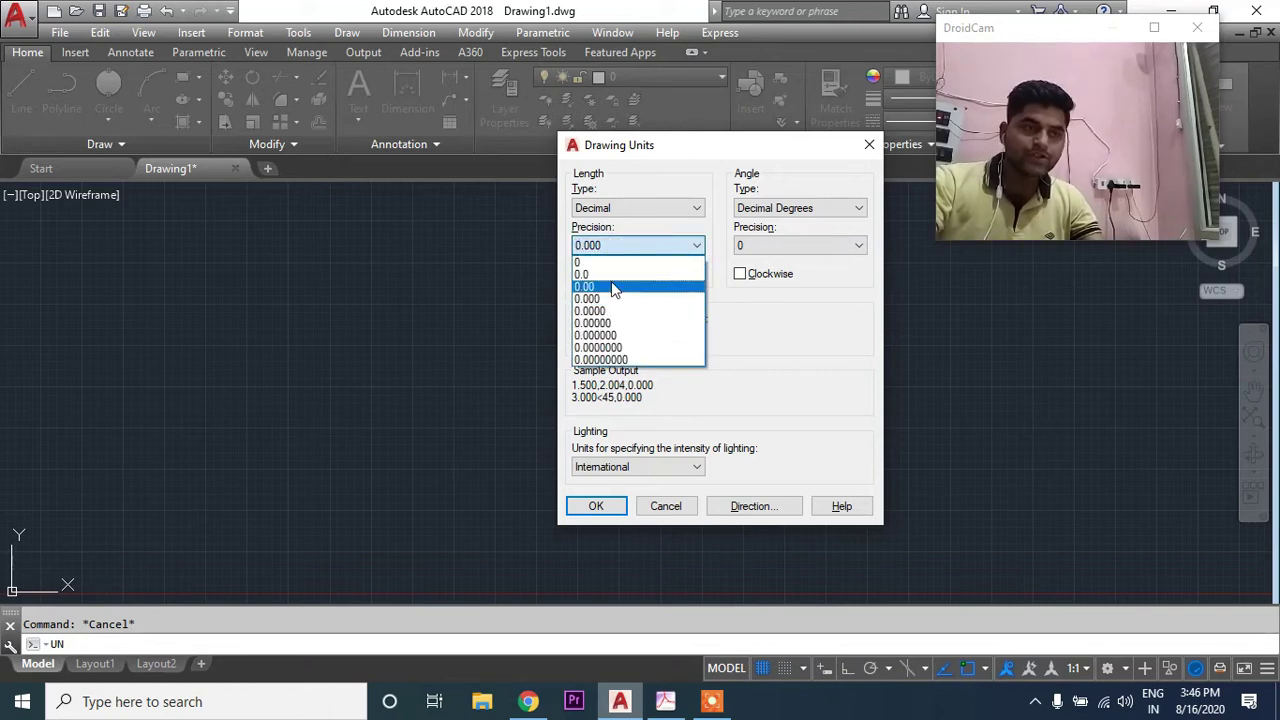
left_click(611, 285)
left_click(618, 248)
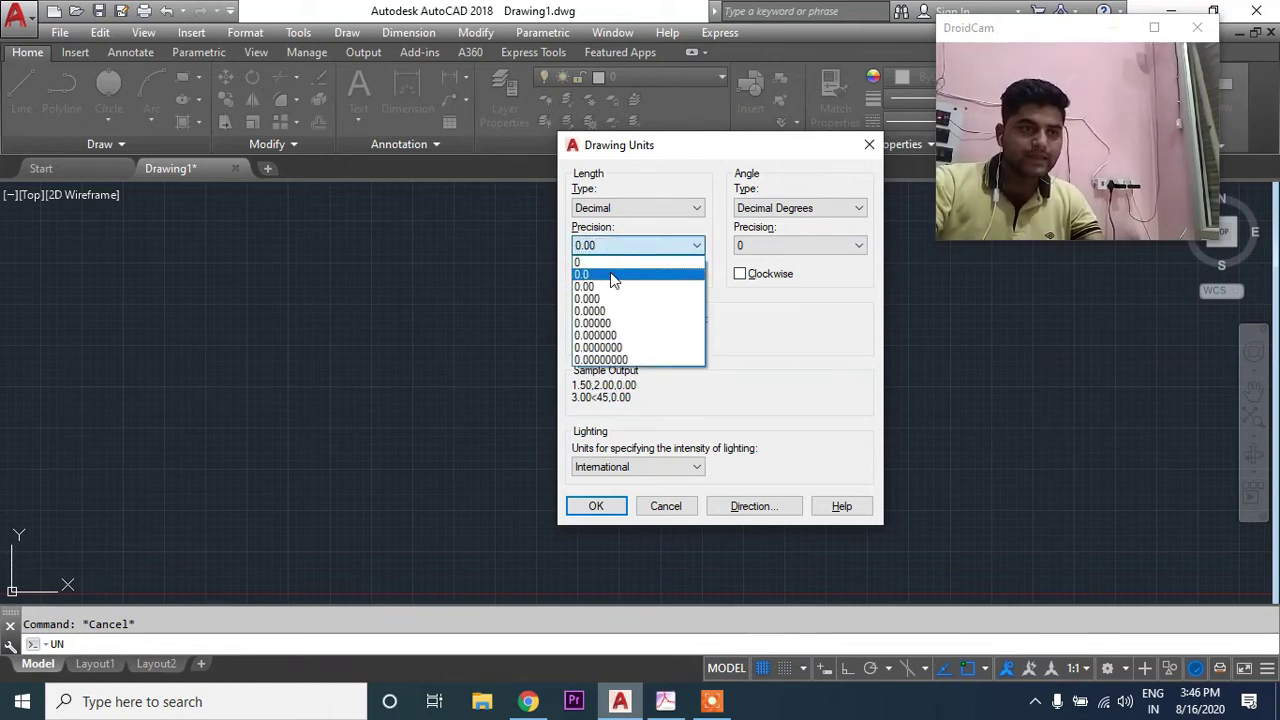
left_click(610, 273)
left_click(667, 702)
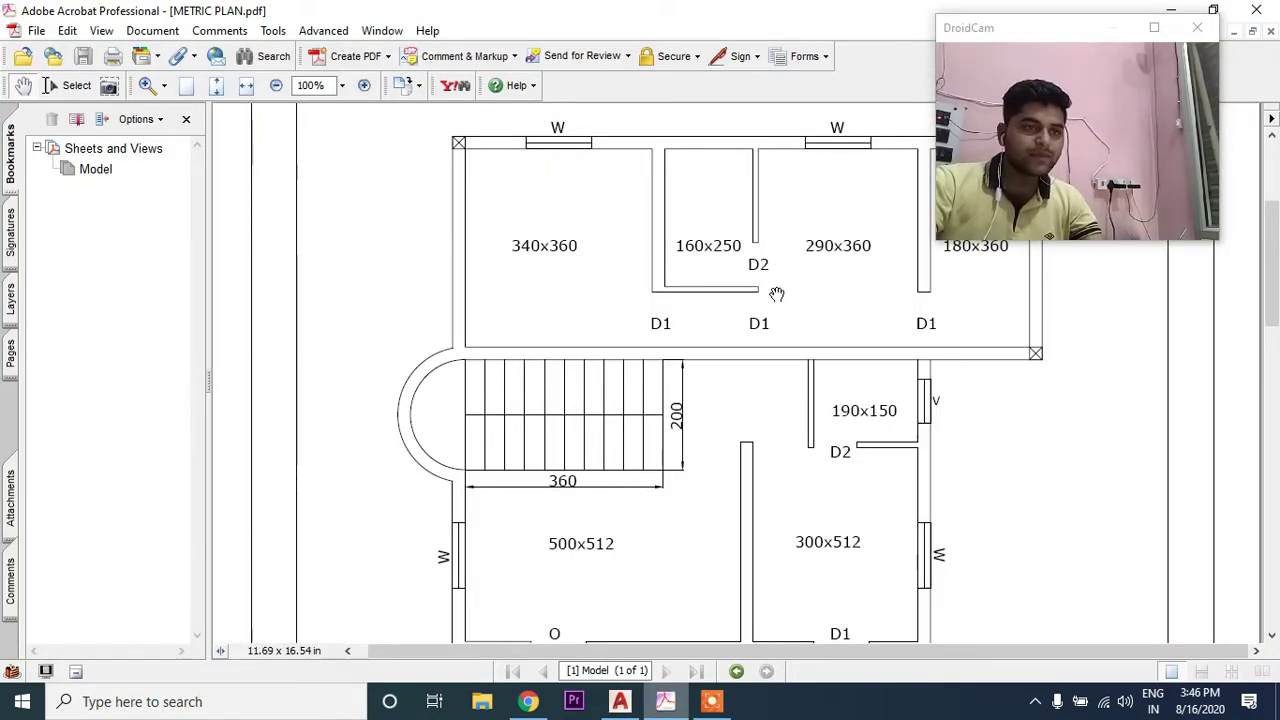
scroll(770, 340, "down", 1)
left_click(677, 706)
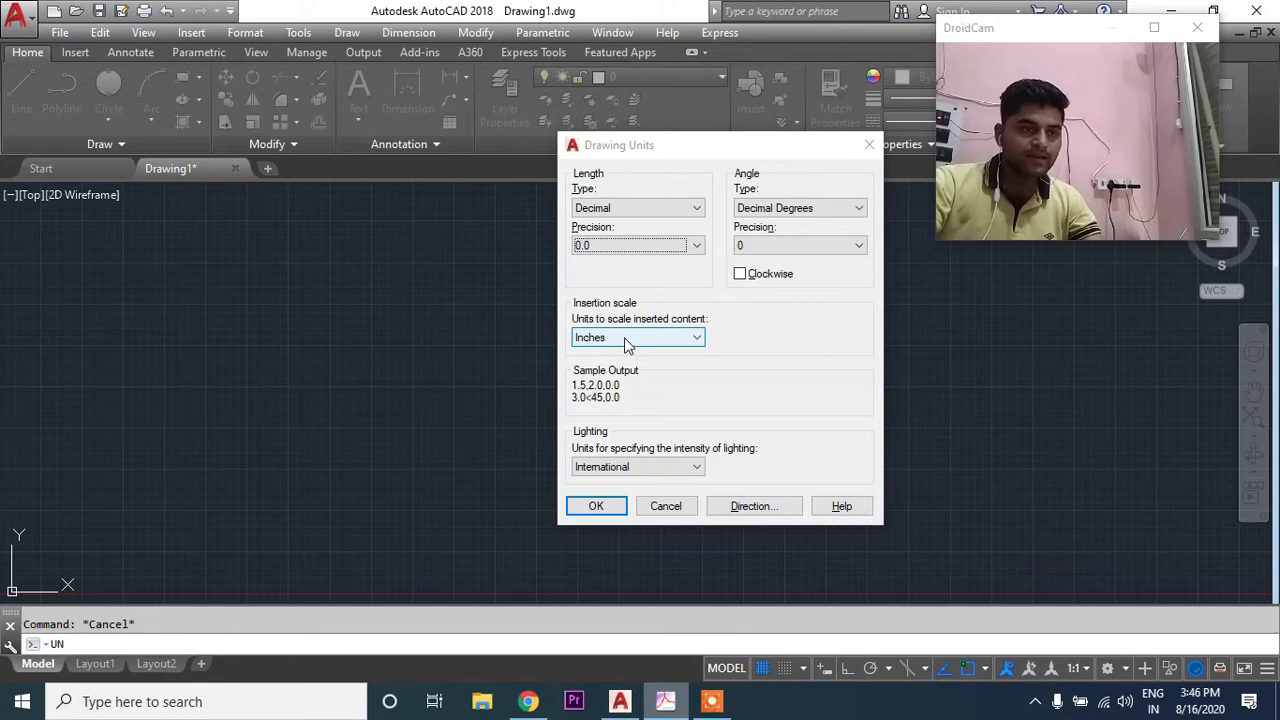
left_click(626, 341)
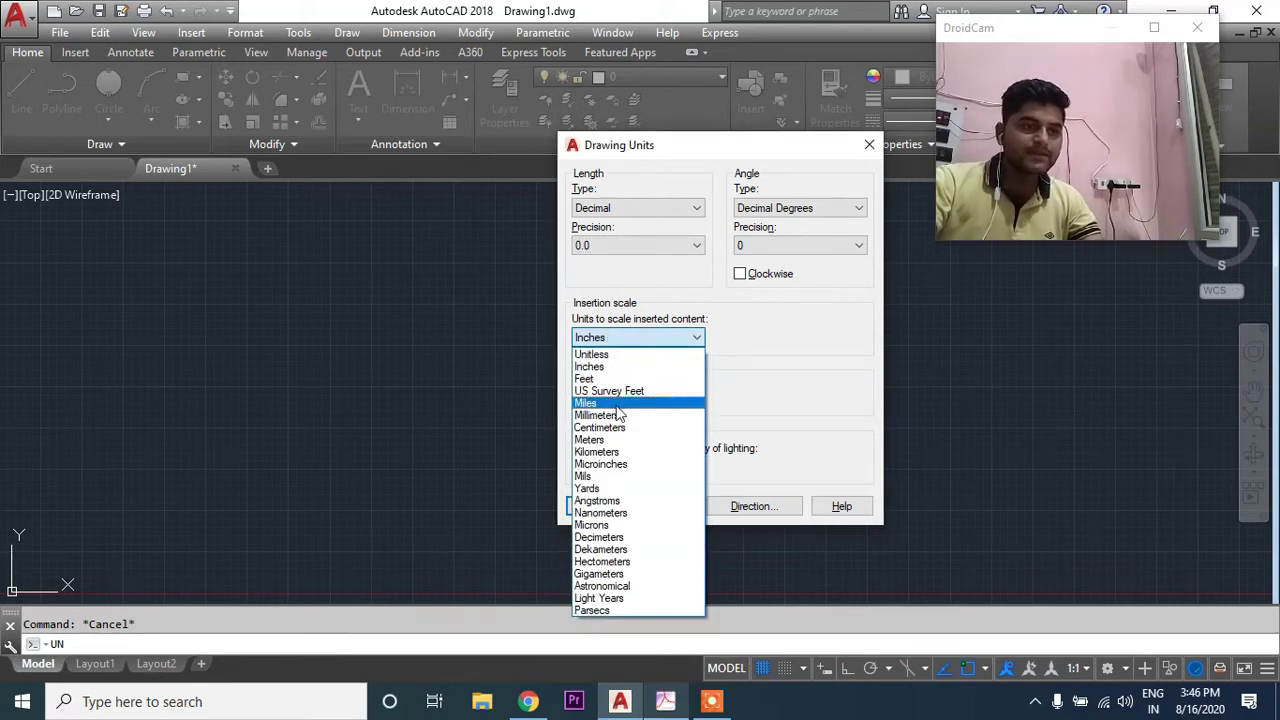
left_click(598, 428)
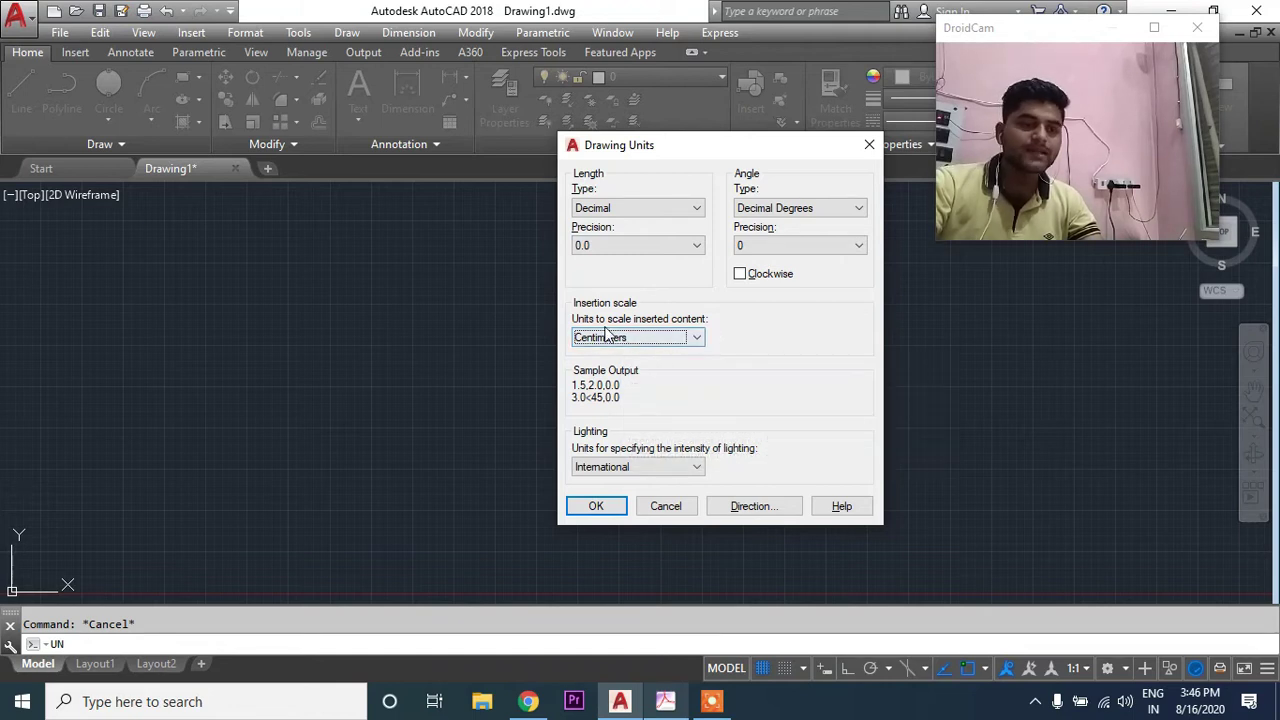
left_click(597, 509)
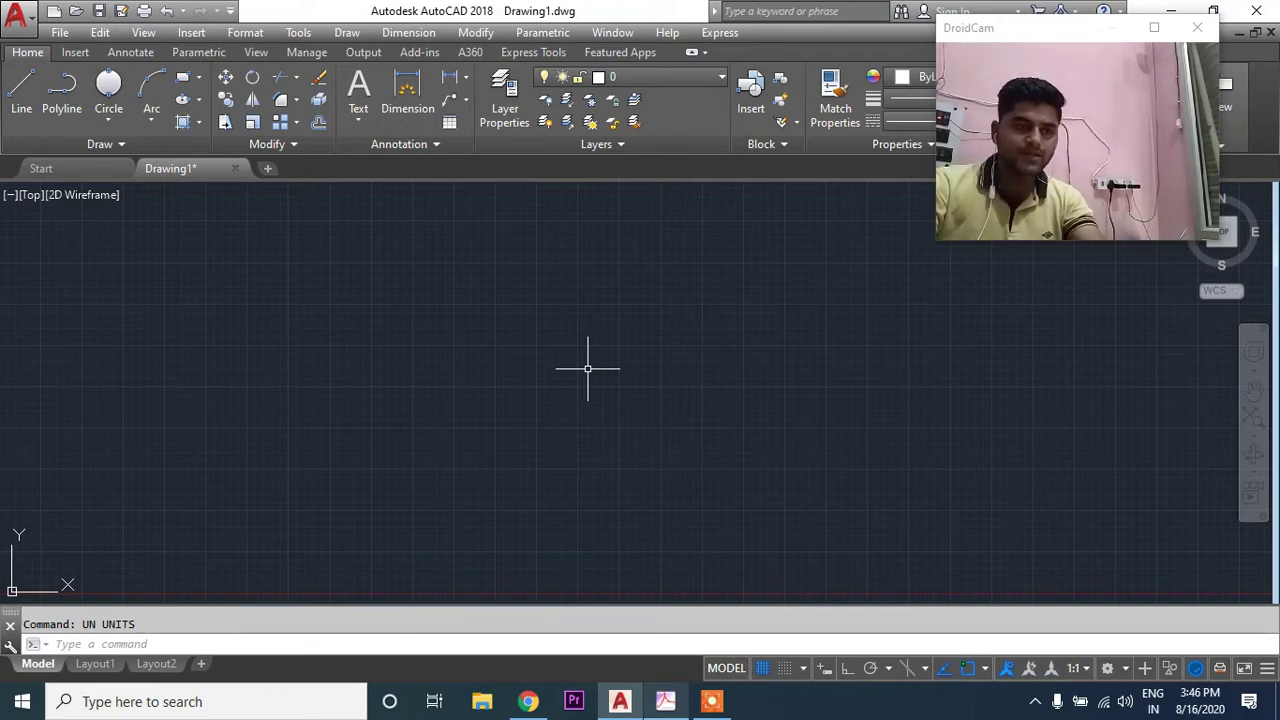
Step: Edit the Standard dimension style to Decimal units with 0.0 precision
type("D")
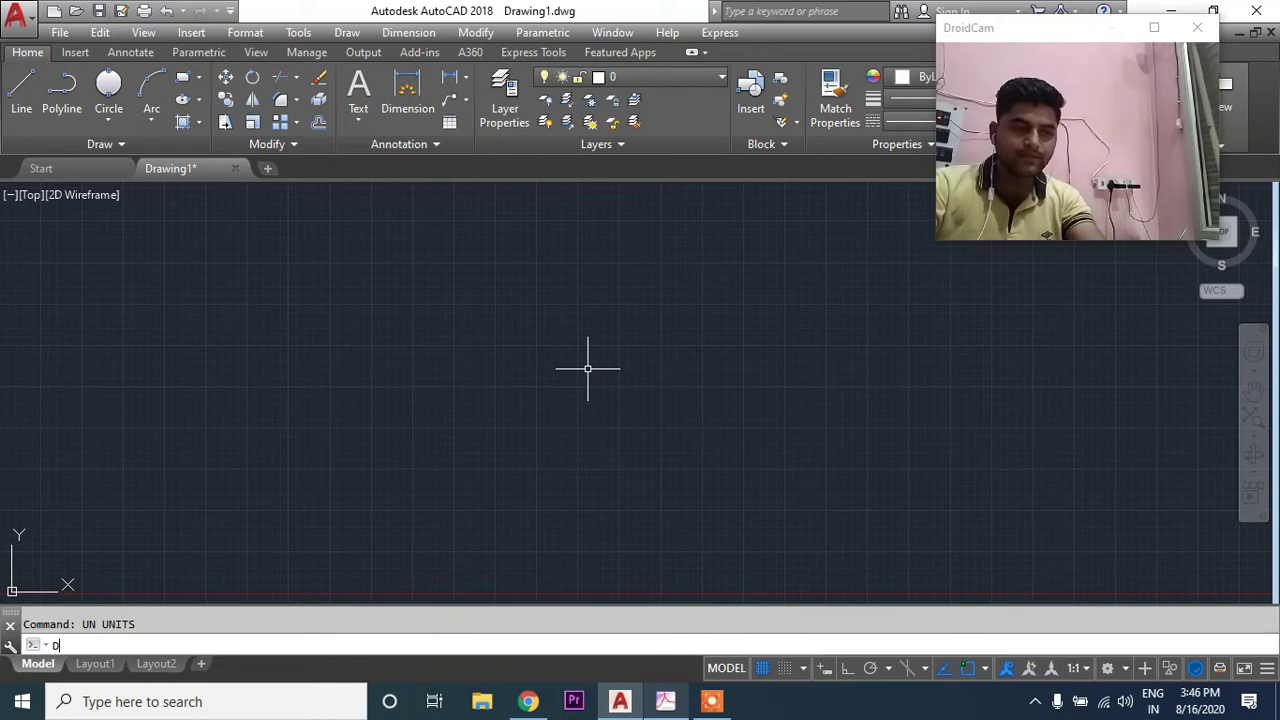
key("Return")
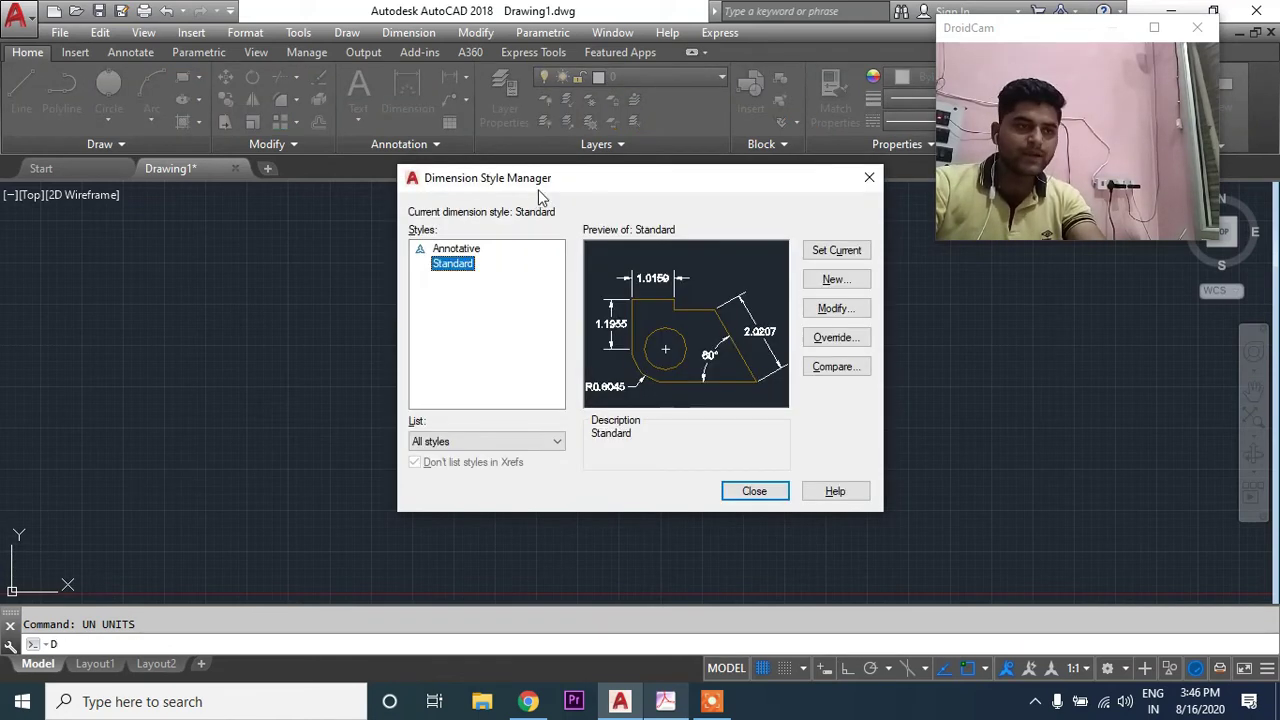
left_click_drag(538, 192, 464, 162)
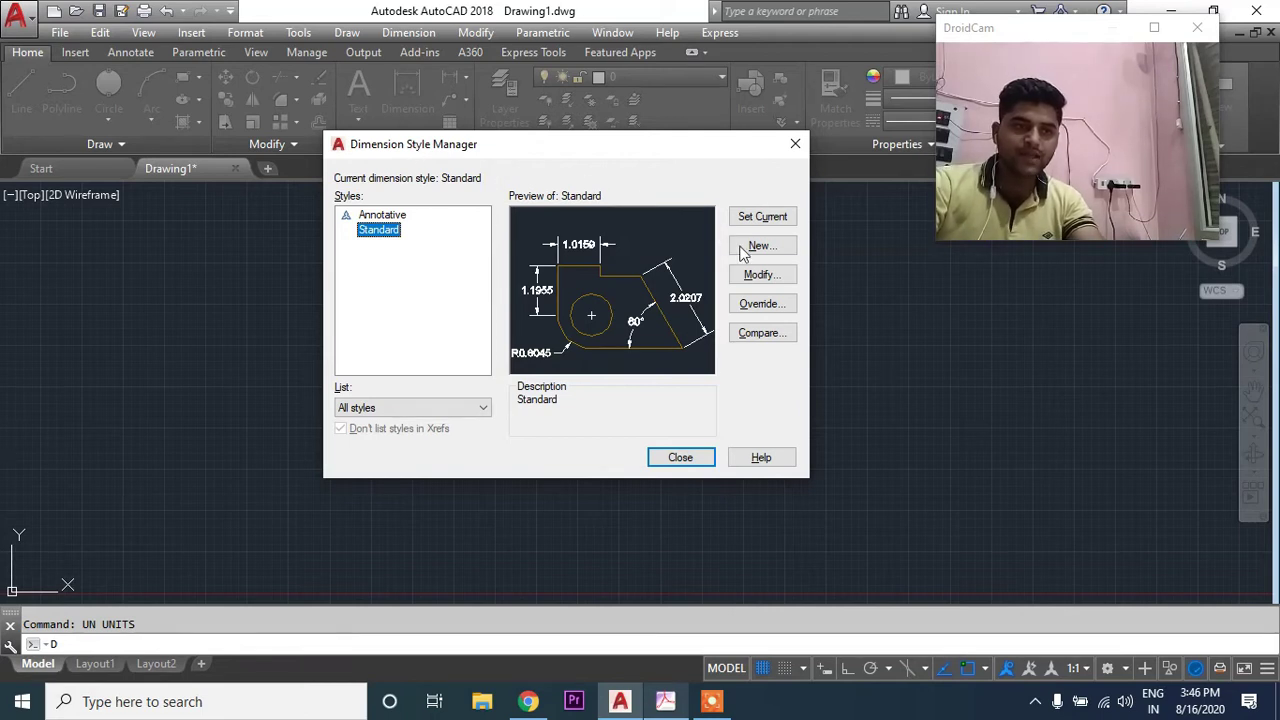
left_click(763, 277)
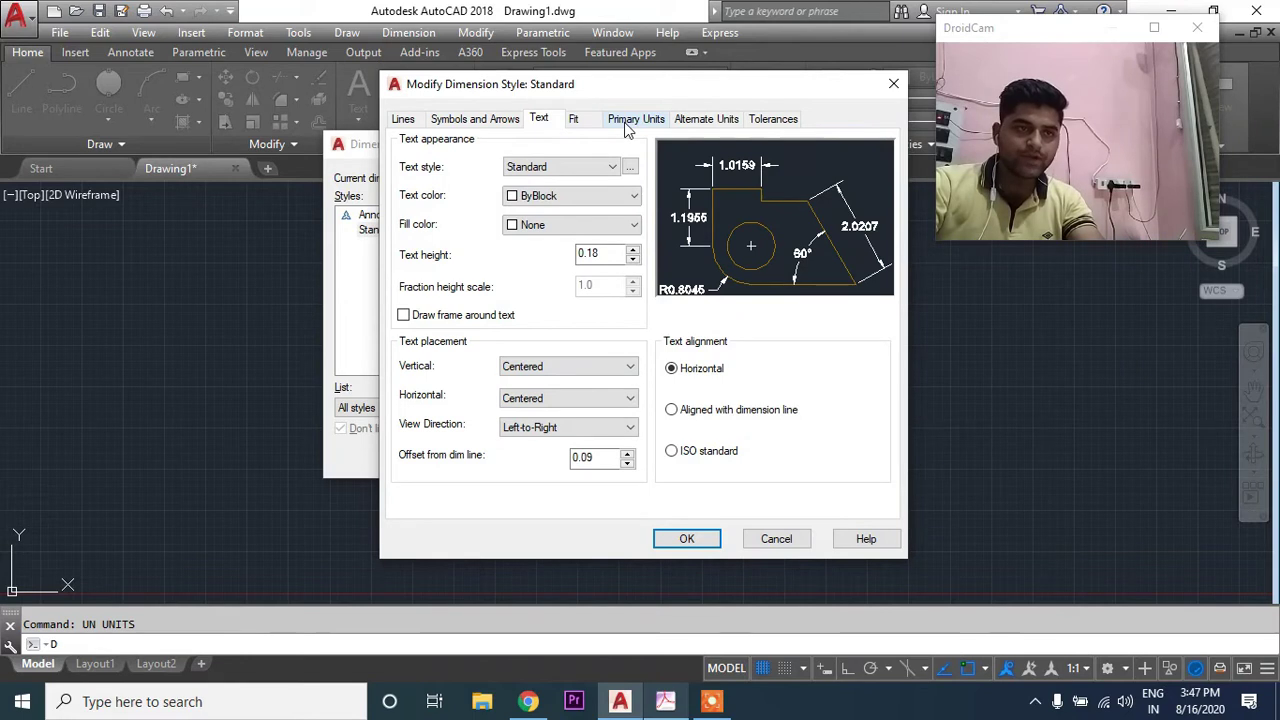
left_click(625, 121)
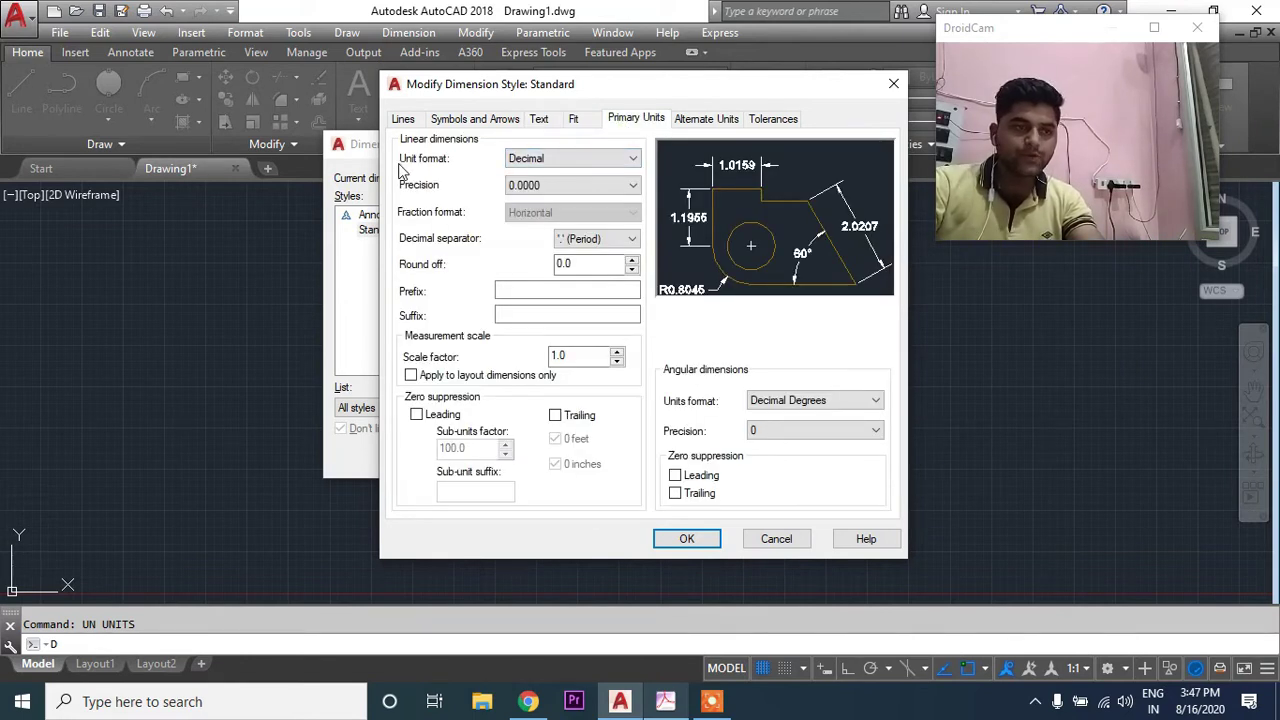
left_click(527, 166)
left_click(535, 184)
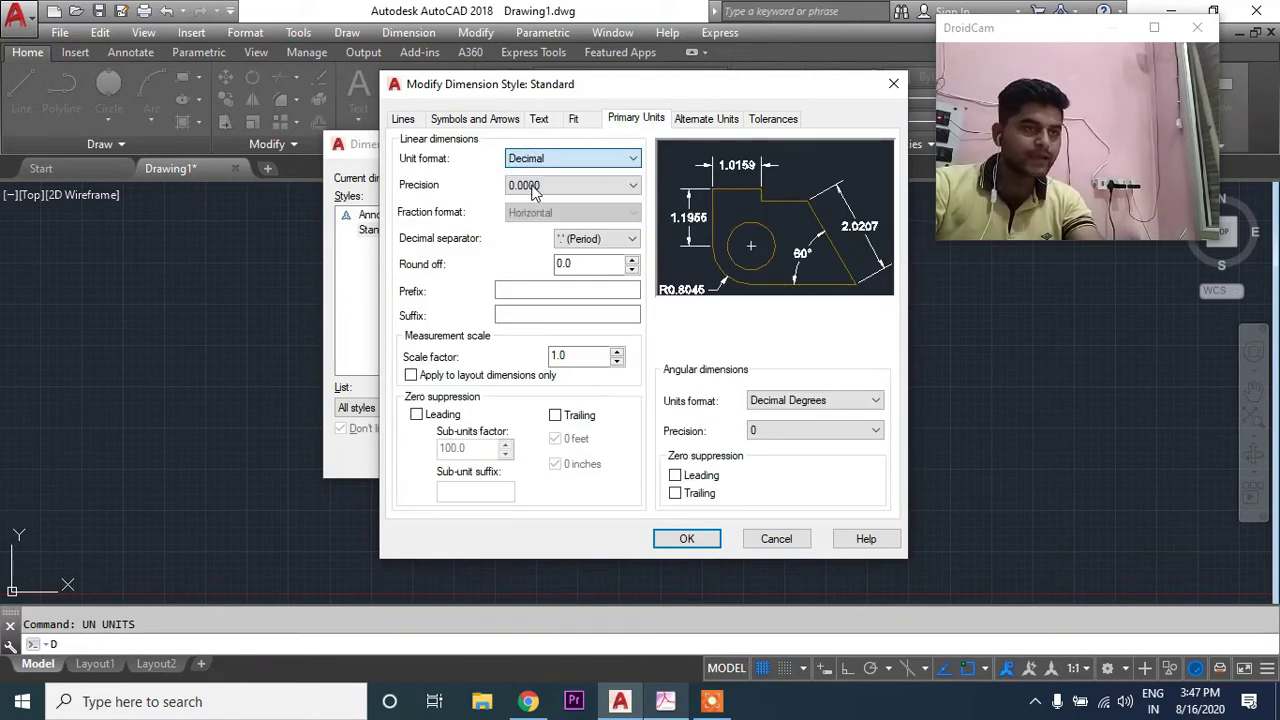
left_click(560, 187)
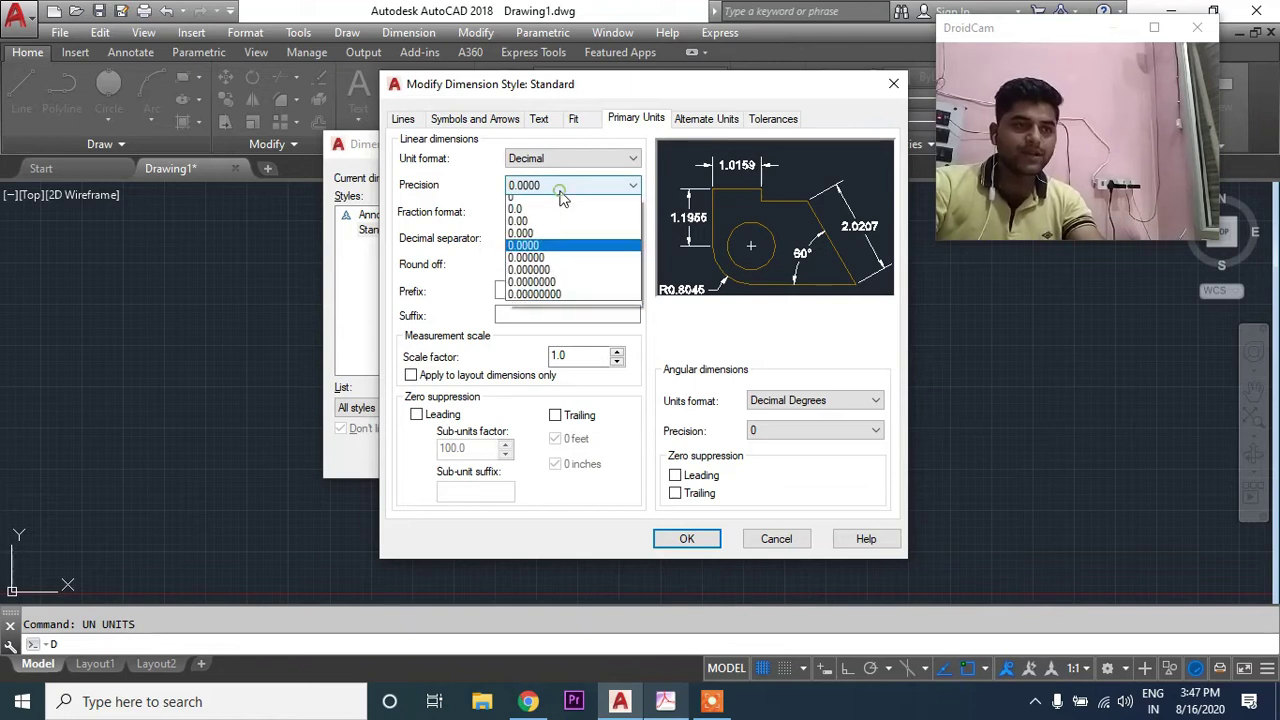
left_click(540, 214)
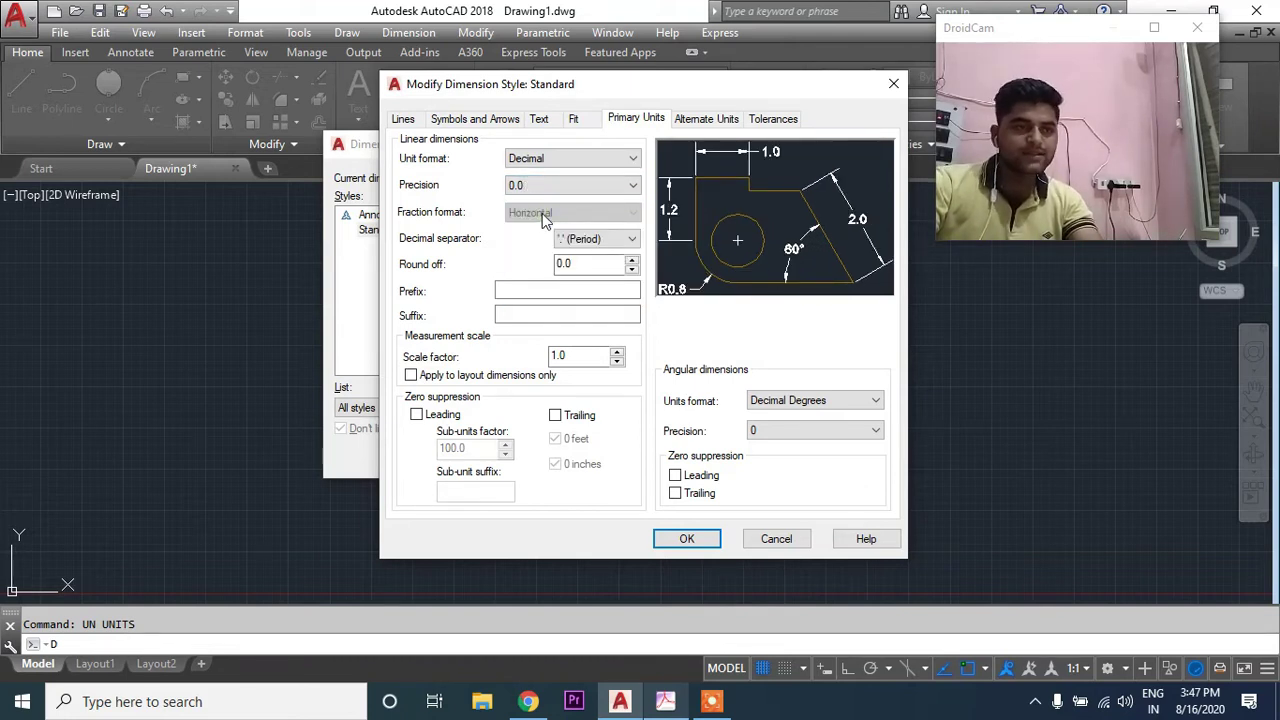
Step: Give the Standard style an arrow size of 20 and a text height of 20
left_click_drag(576, 90, 596, 80)
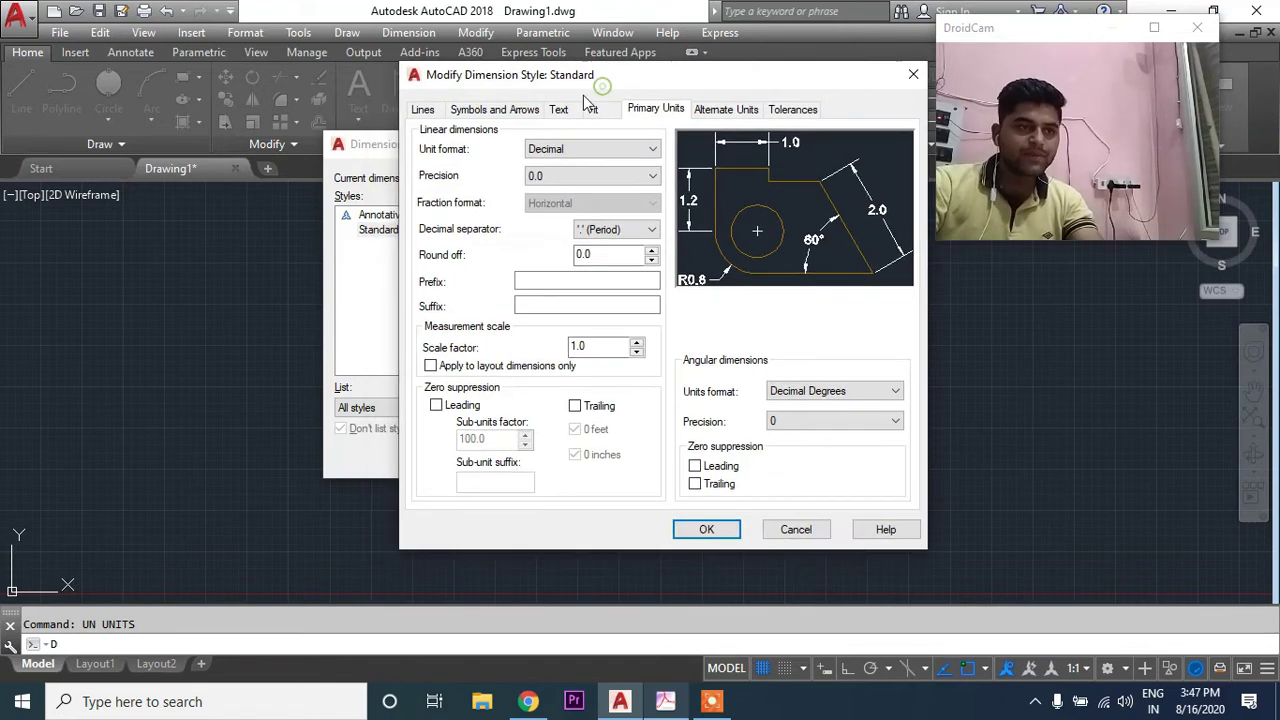
left_click(505, 112)
left_click(560, 112)
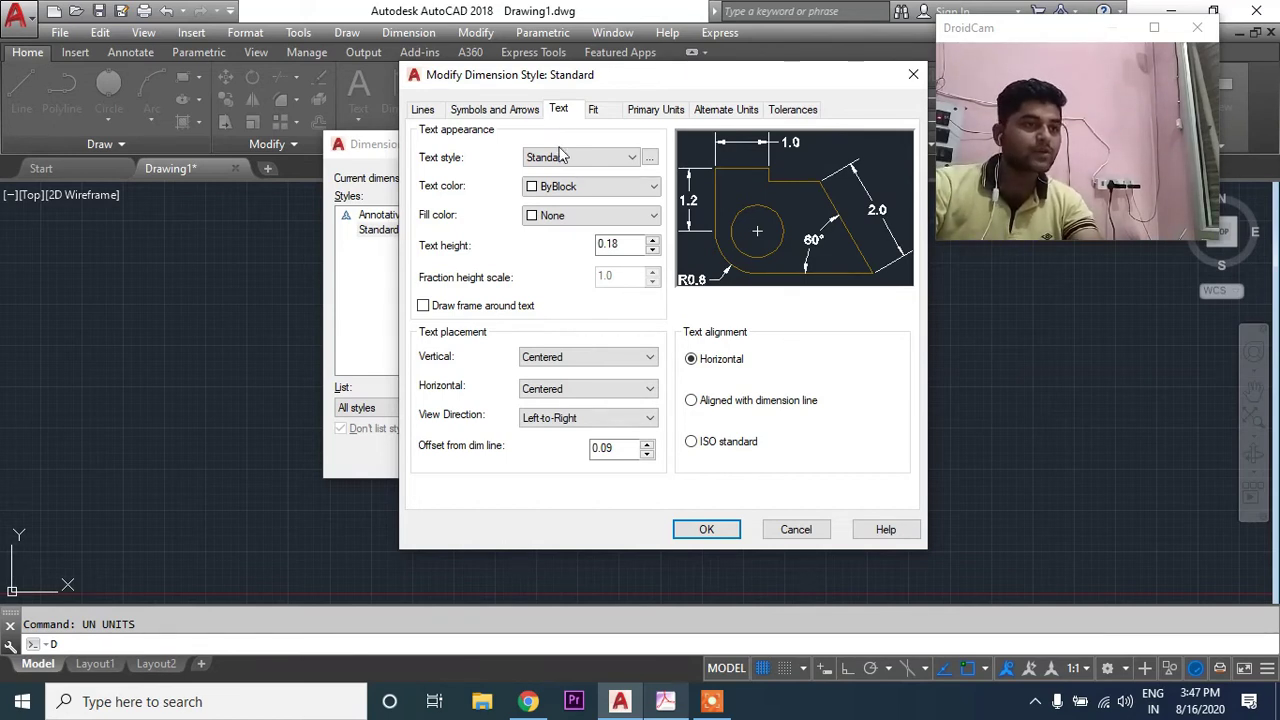
left_click(496, 110)
double_click(458, 292)
type("20")
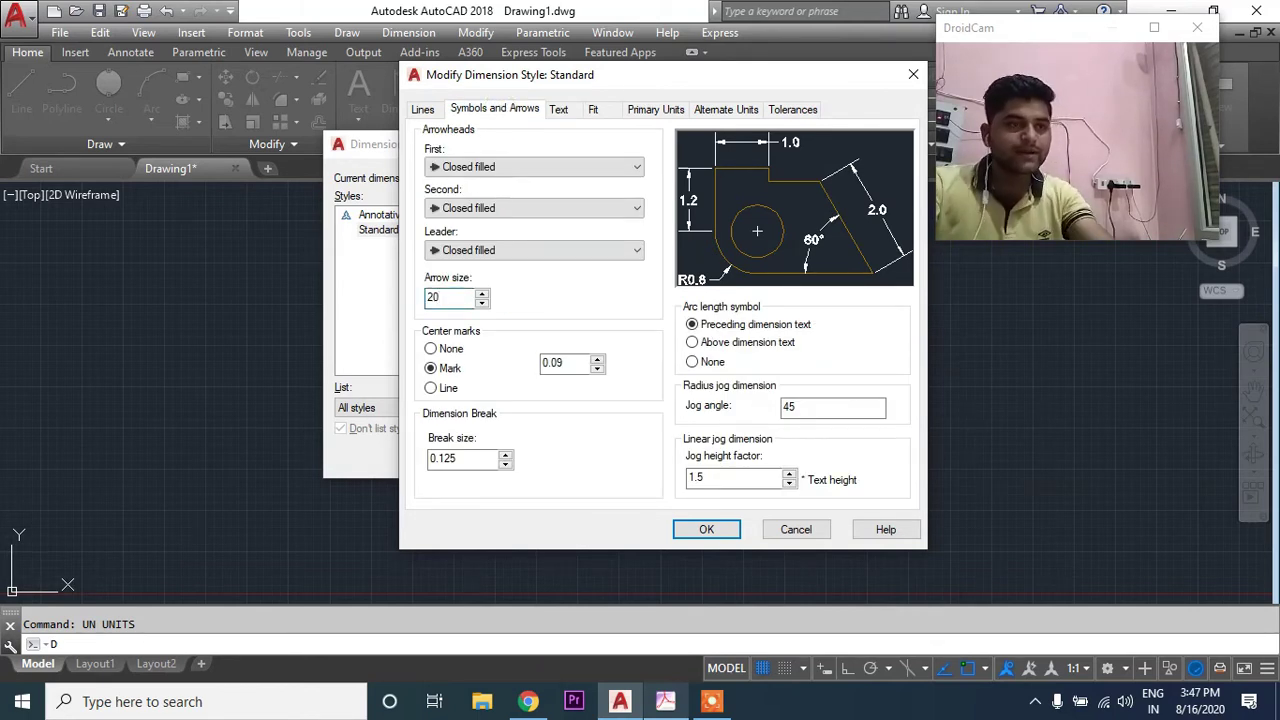
left_click(560, 109)
left_click_drag(636, 242, 503, 240)
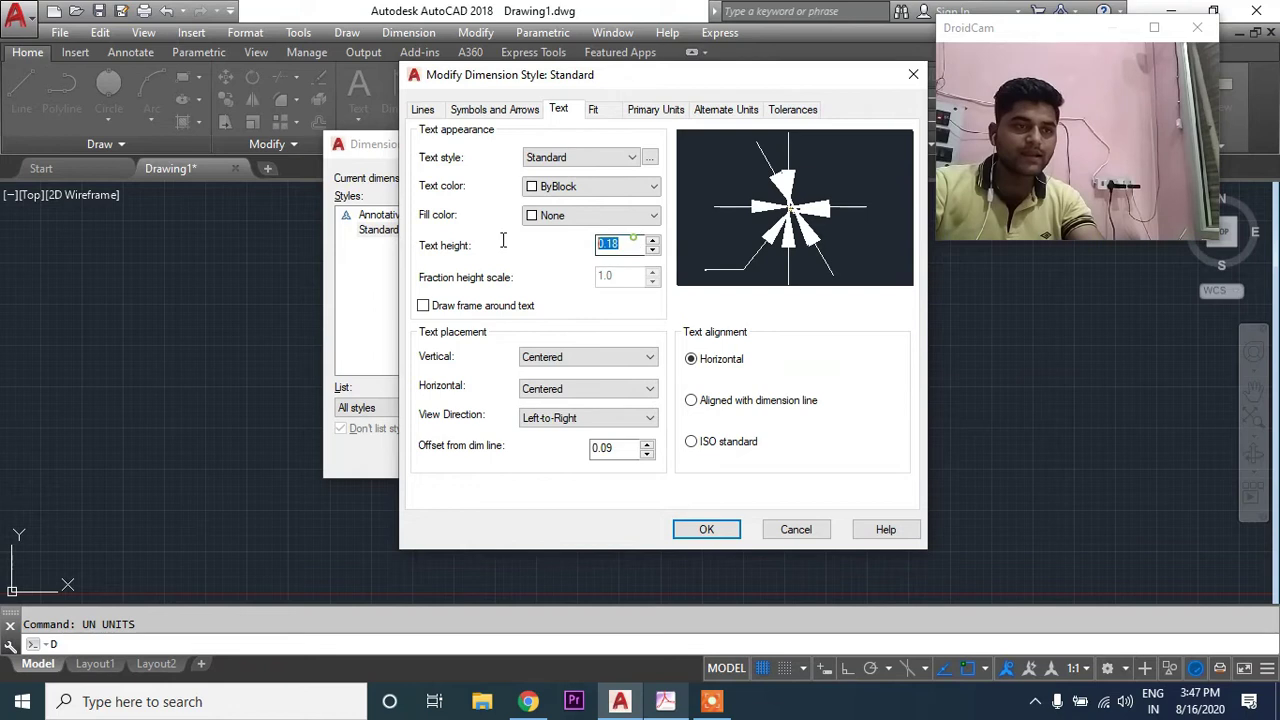
type("20")
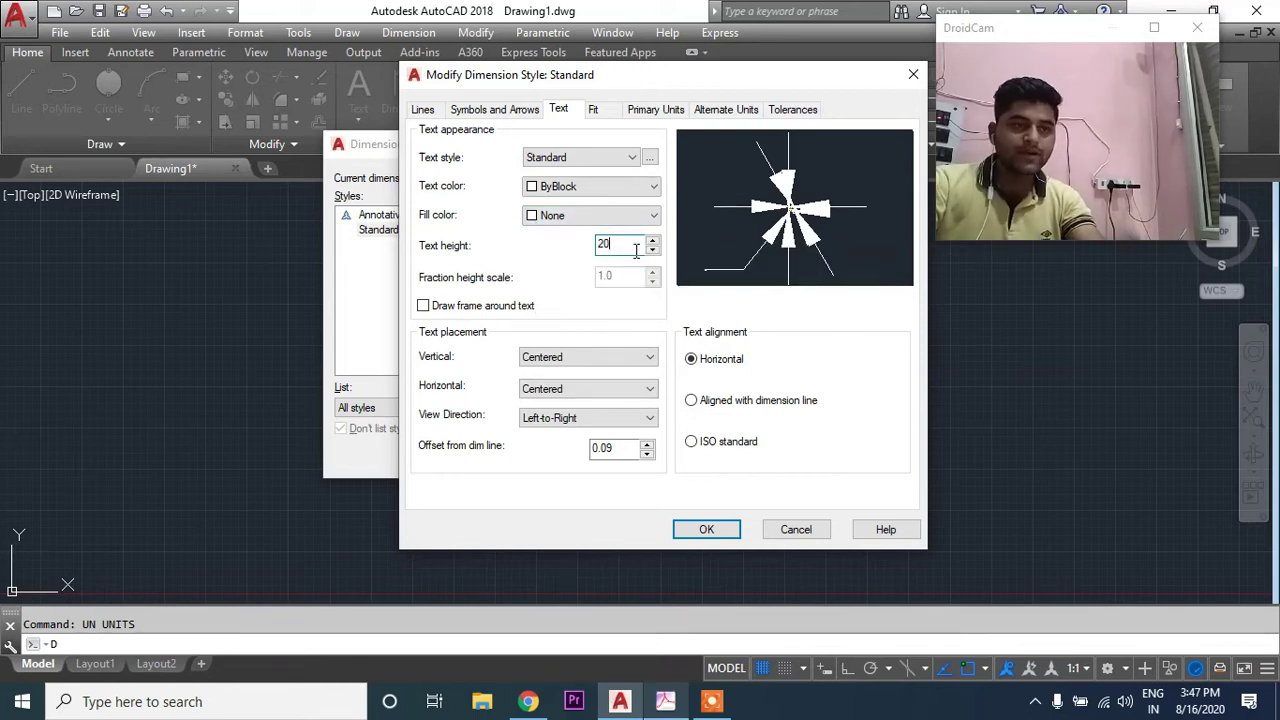
left_click(670, 708)
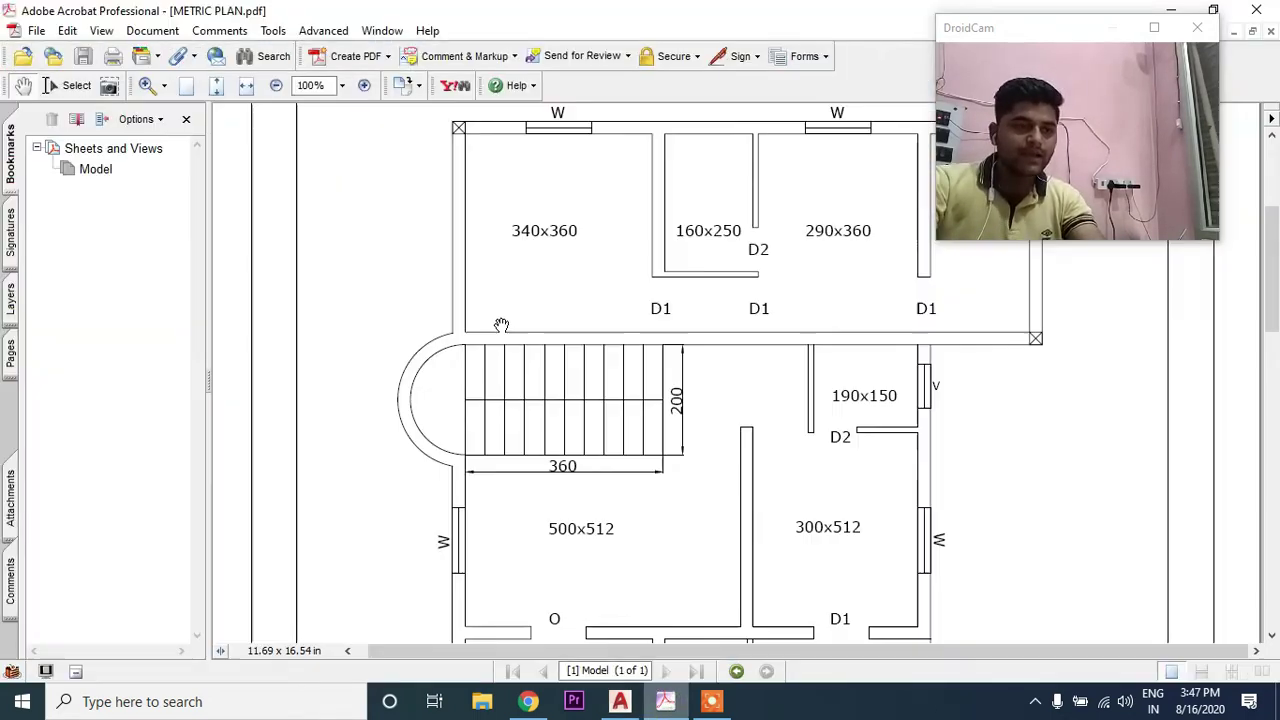
scroll(541, 250, "up", 1)
scroll(541, 250, "up", 2)
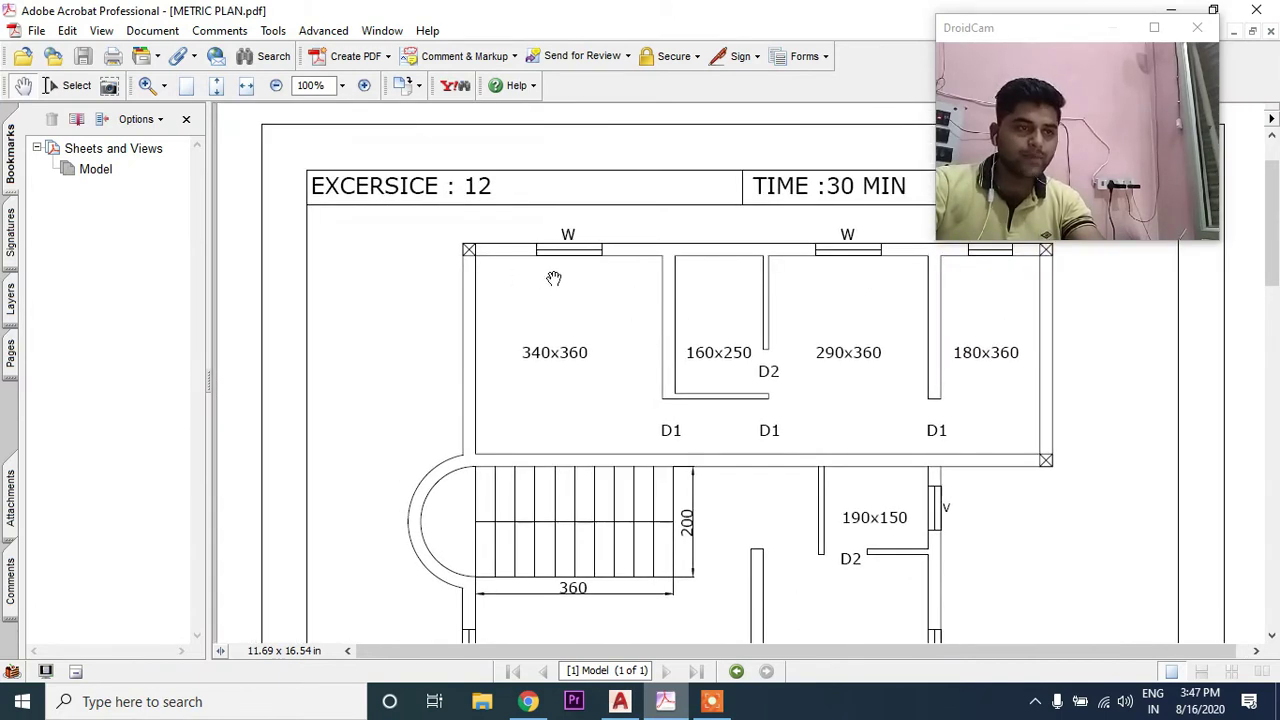
scroll(518, 255, "down", 1, "ctrl")
scroll(529, 285, "down", 1, "ctrl")
scroll(660, 310, "down", 1)
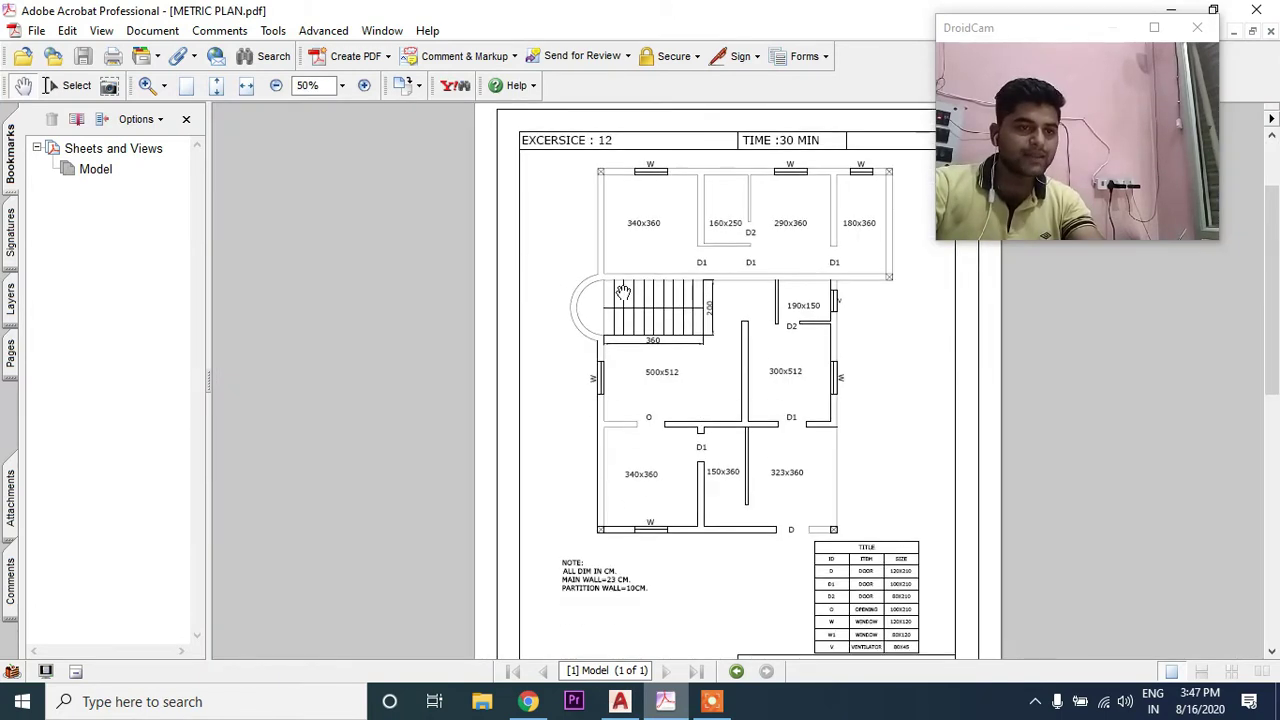
scroll(627, 181, "up", 1, "ctrl")
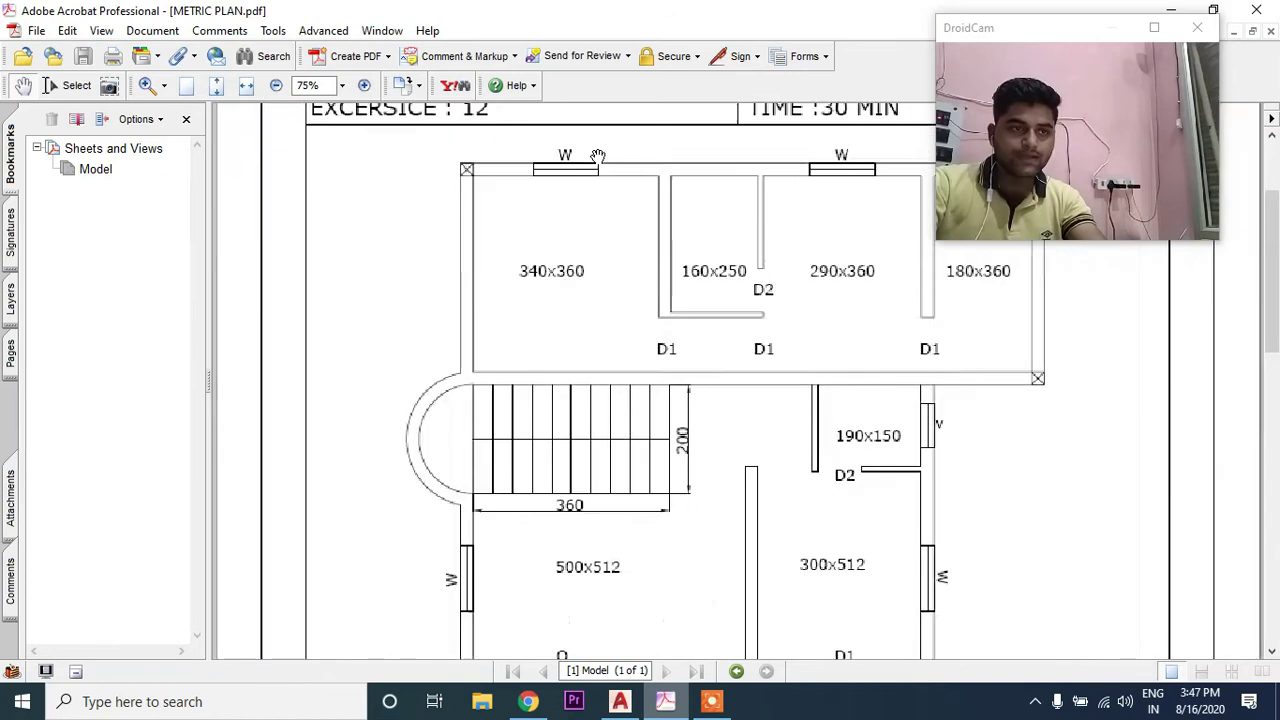
scroll(500, 176, "up", 3, "ctrl")
scroll(486, 175, "down", 1)
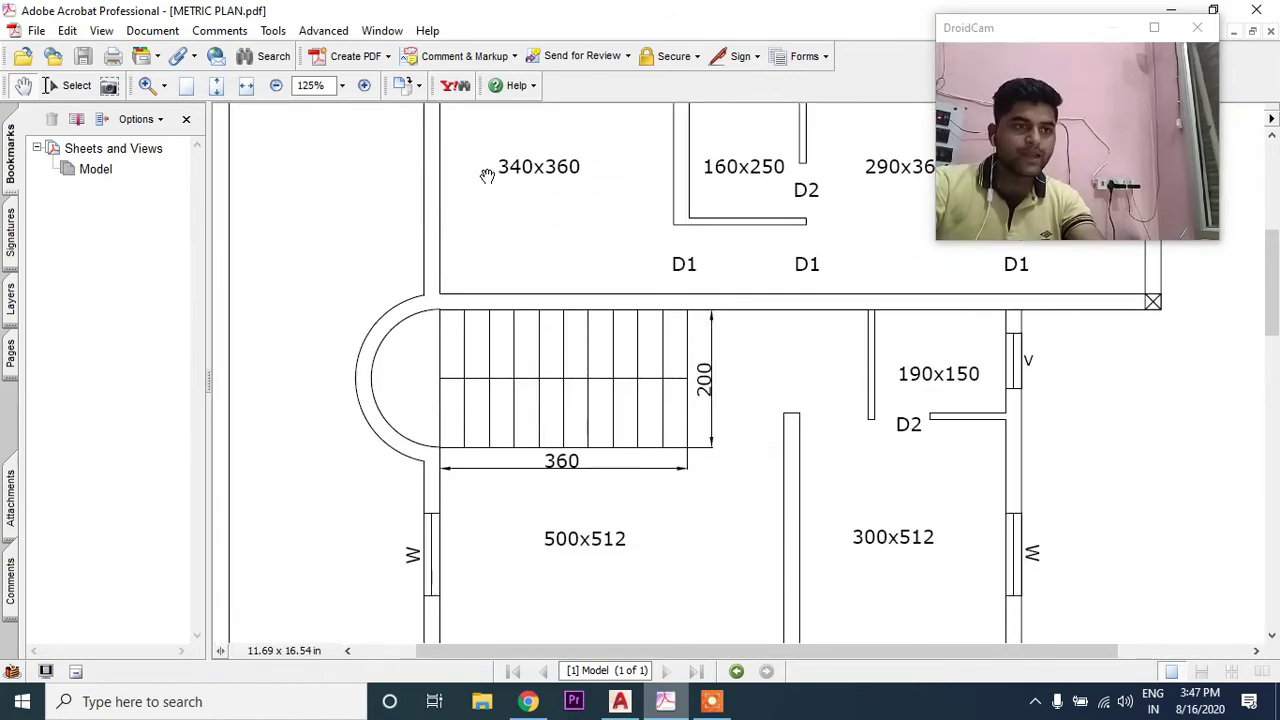
scroll(486, 175, "down", 1)
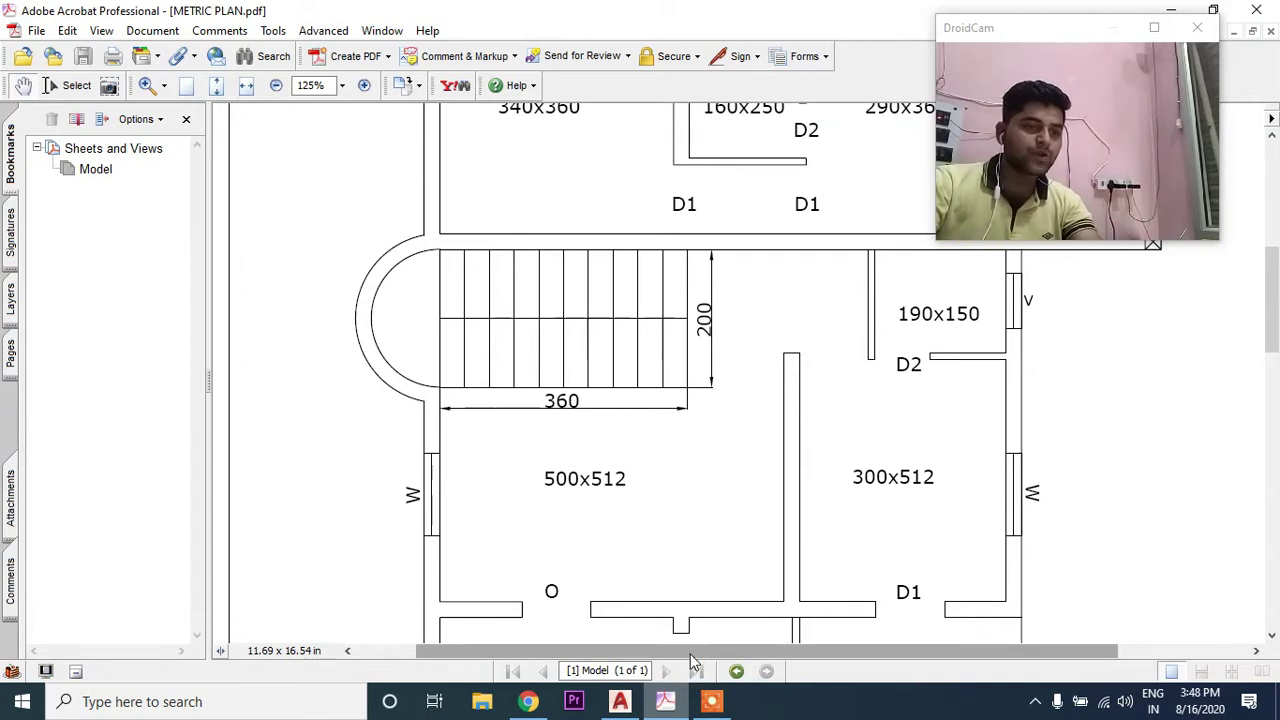
left_click(620, 701)
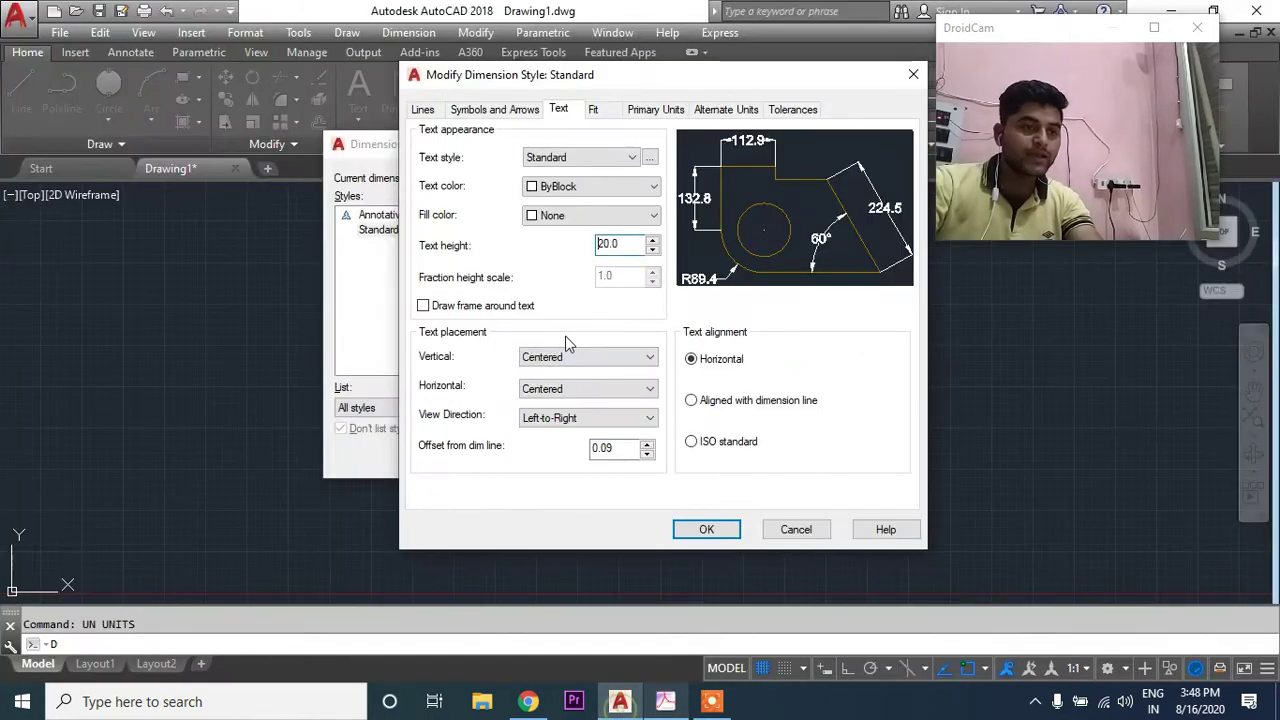
Step: Confirm the Standard style edits, set Standard current and close the Dimension Style Manager
left_click(694, 530)
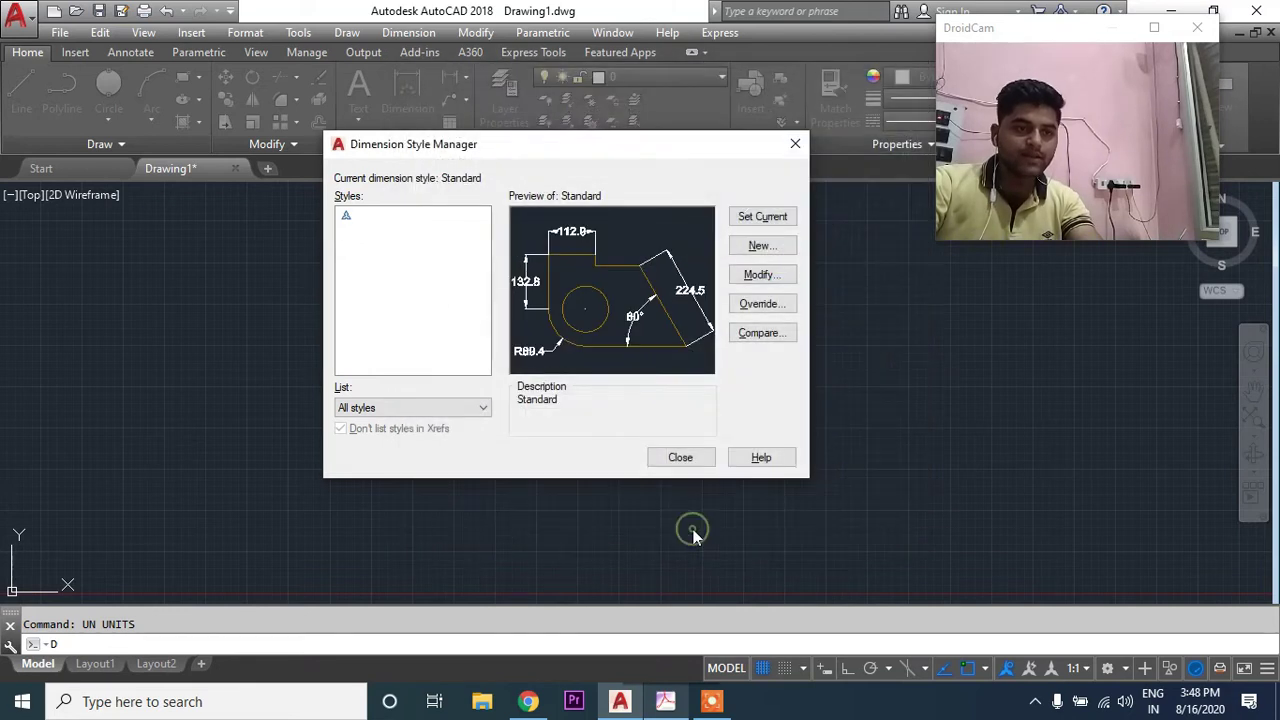
left_click(769, 220)
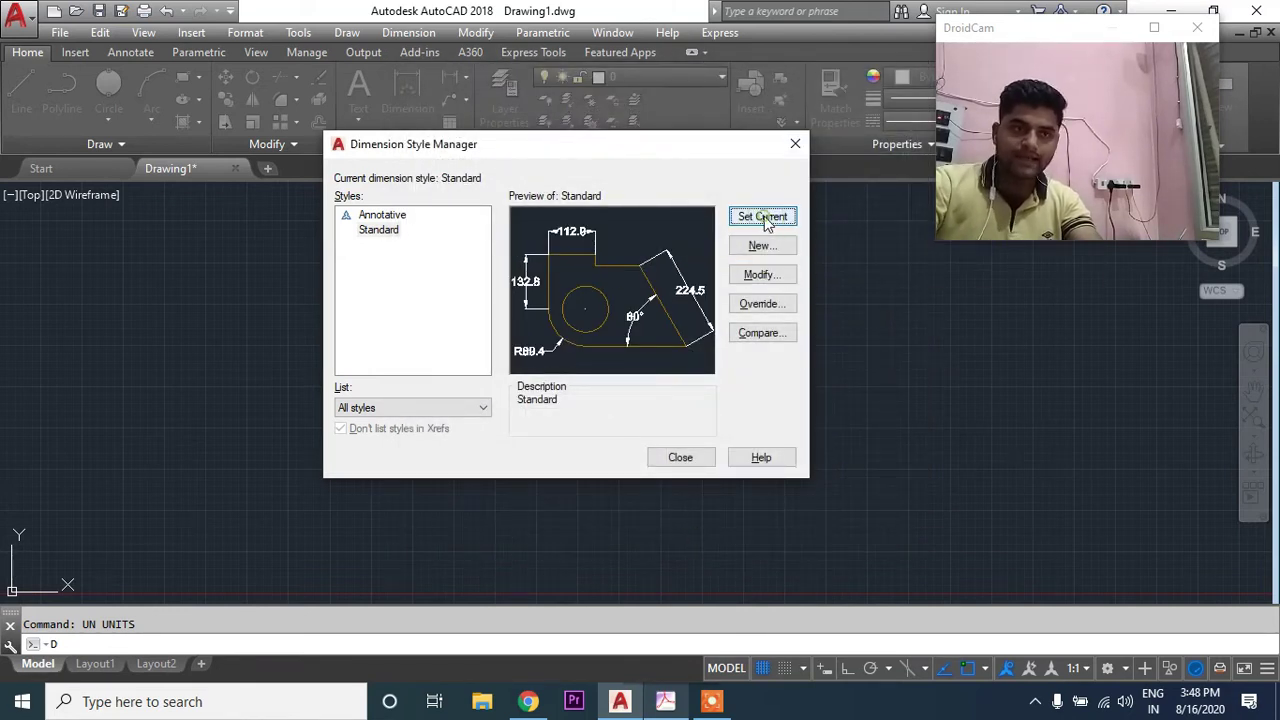
left_click(682, 459)
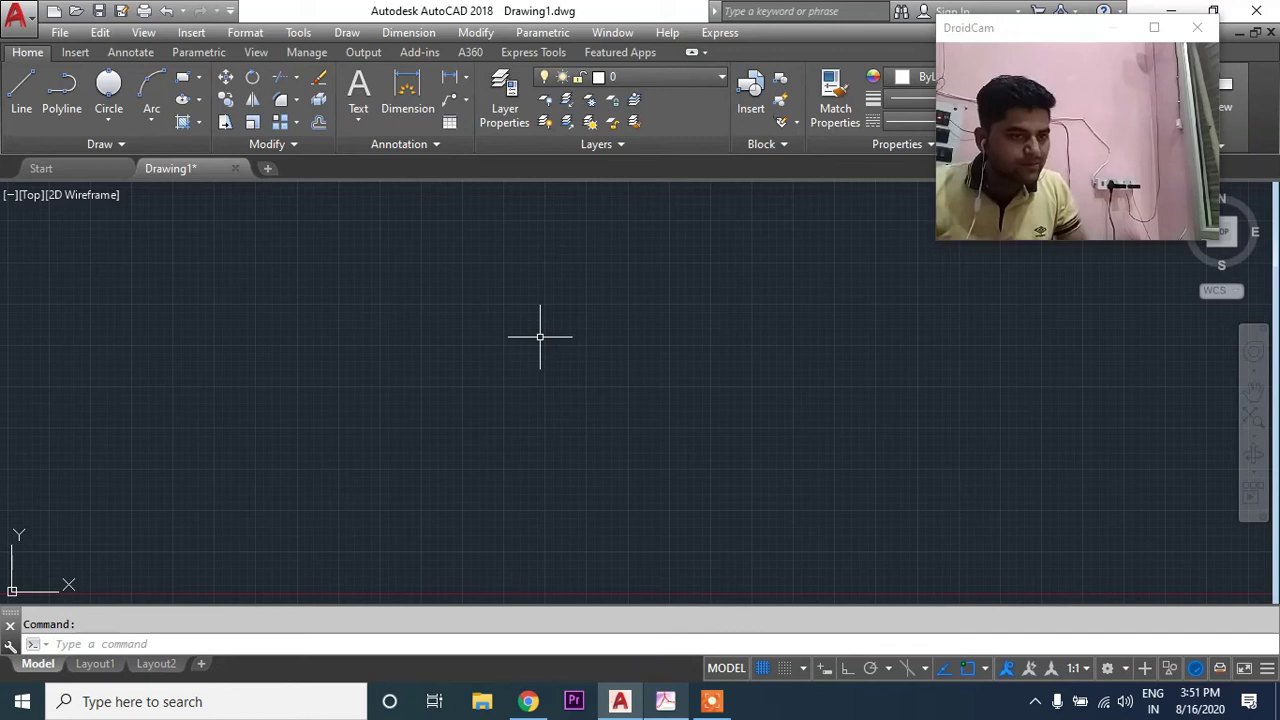
Step: Switch from AutoCAD back to the METRIC PLAN.pdf reference in Acrobat
key("alt+Tab")
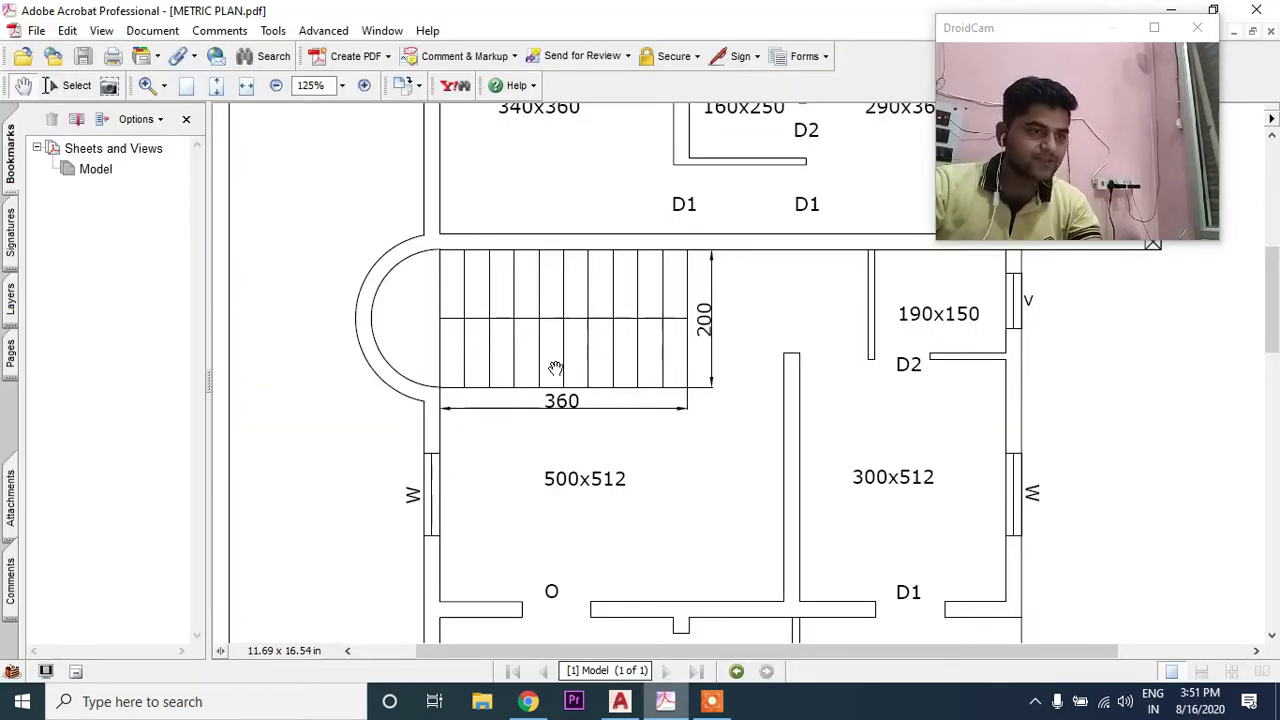
Step: Review the PDF's header and upper rooms, then return to AutoCAD's Drawing1
scroll(555, 368, "up", 5)
scroll(451, 531, "down", 1, "ctrl")
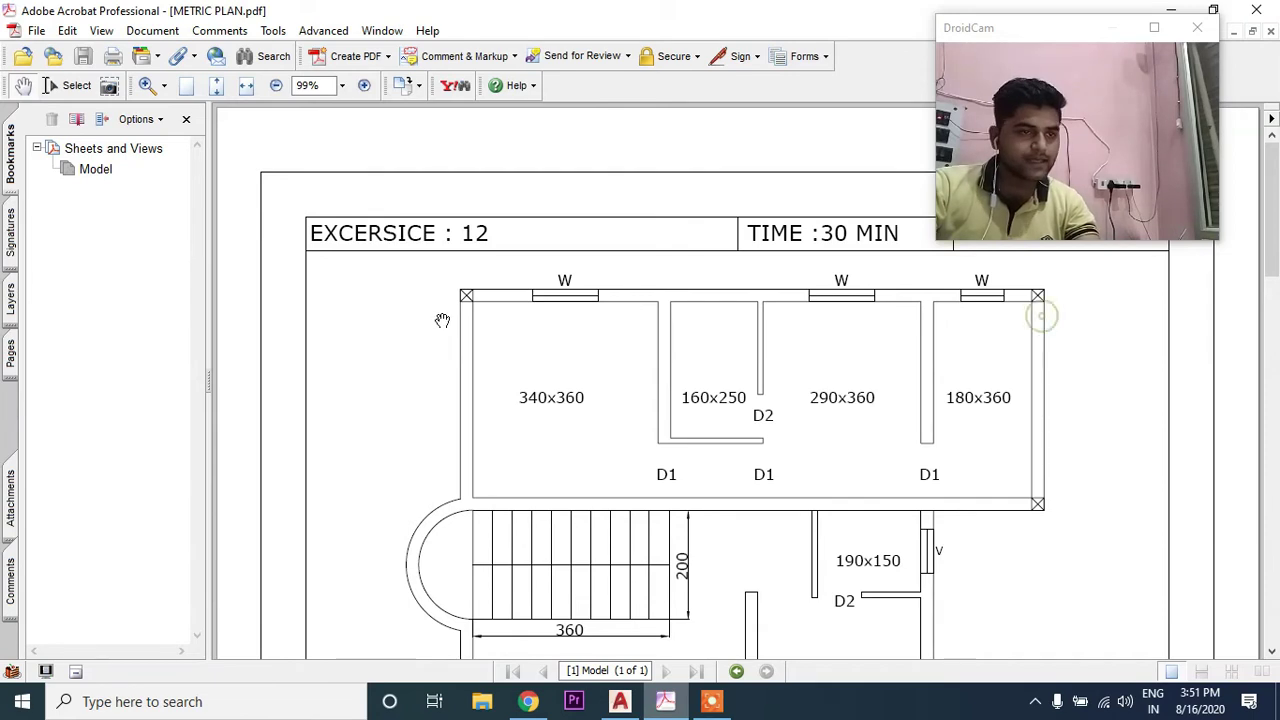
scroll(755, 351, "down", 1, "ctrl")
scroll(602, 366, "down", 1)
scroll(597, 407, "down", 1)
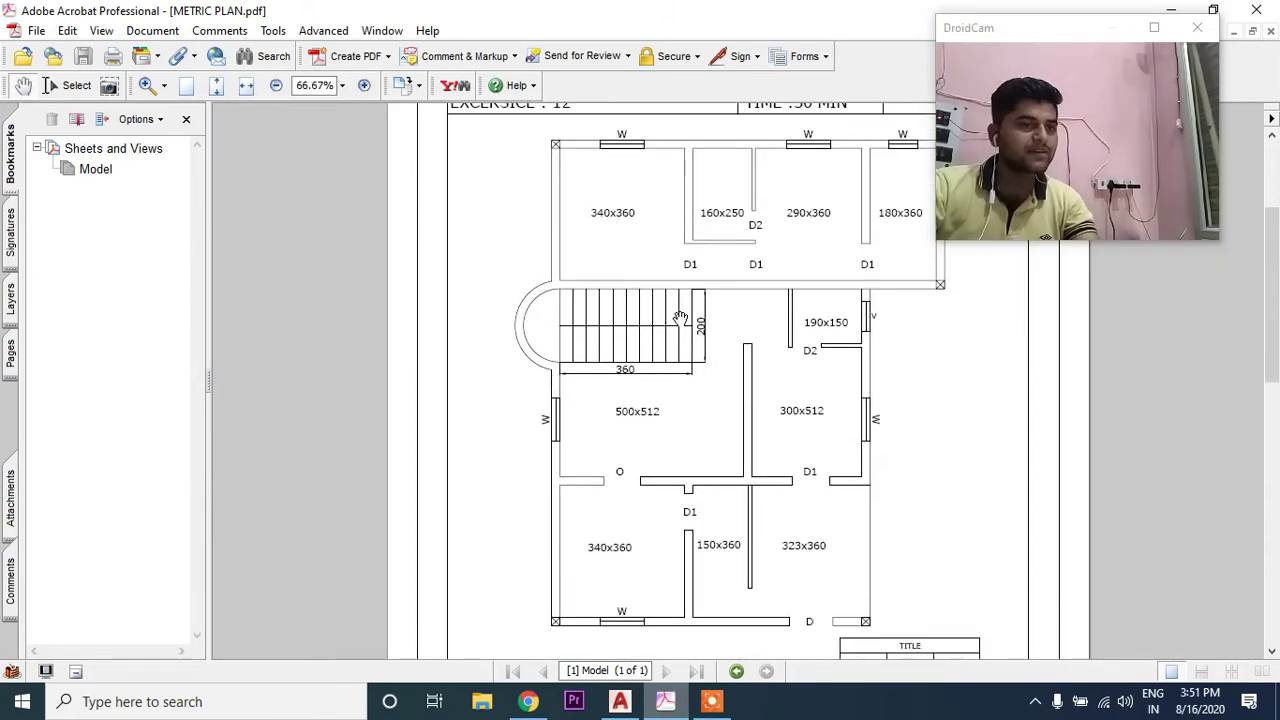
scroll(851, 318, "up", 1)
scroll(667, 293, "up", 1, "ctrl")
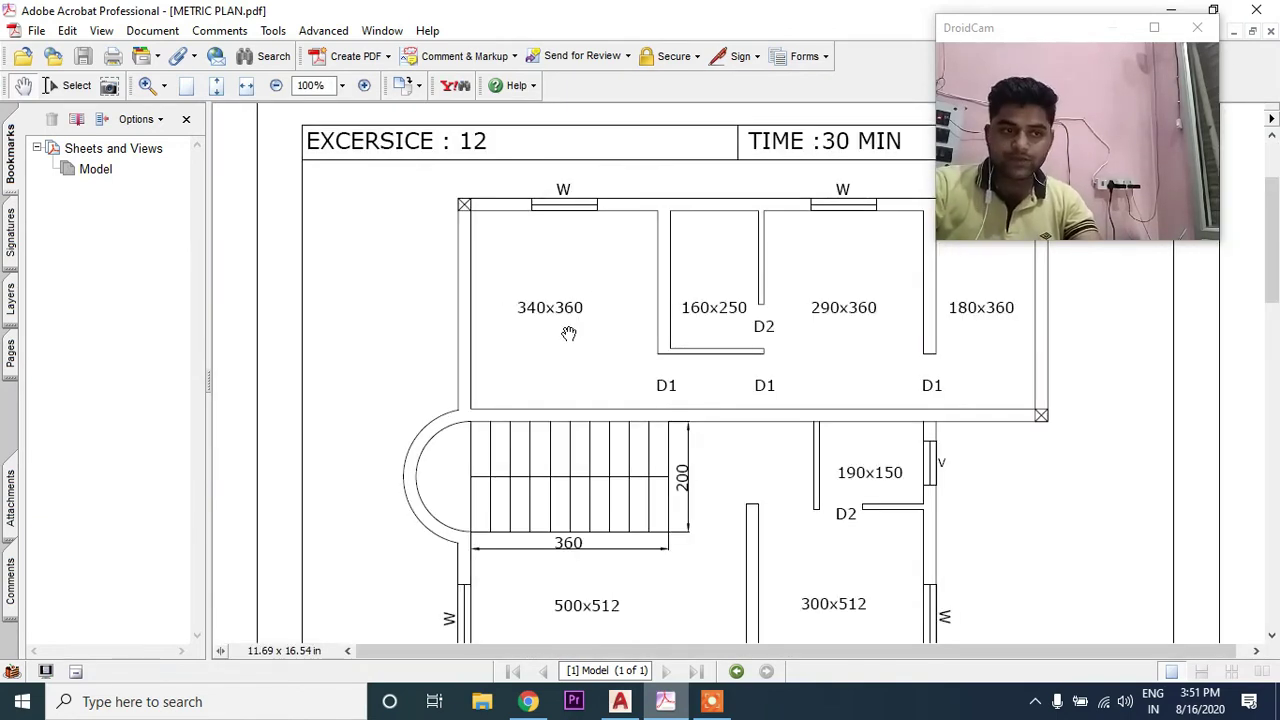
scroll(491, 357, "down", 1)
scroll(430, 304, "down", 1, "ctrl")
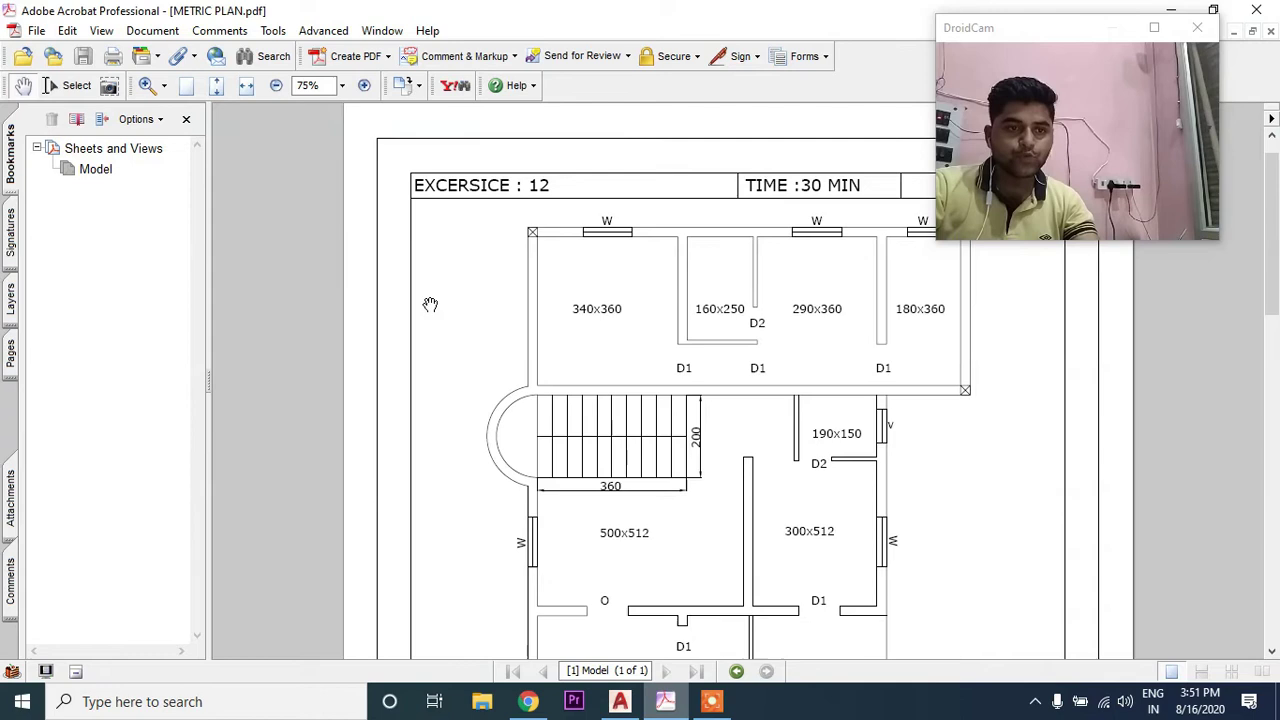
scroll(620, 282, "up", 1, "ctrl")
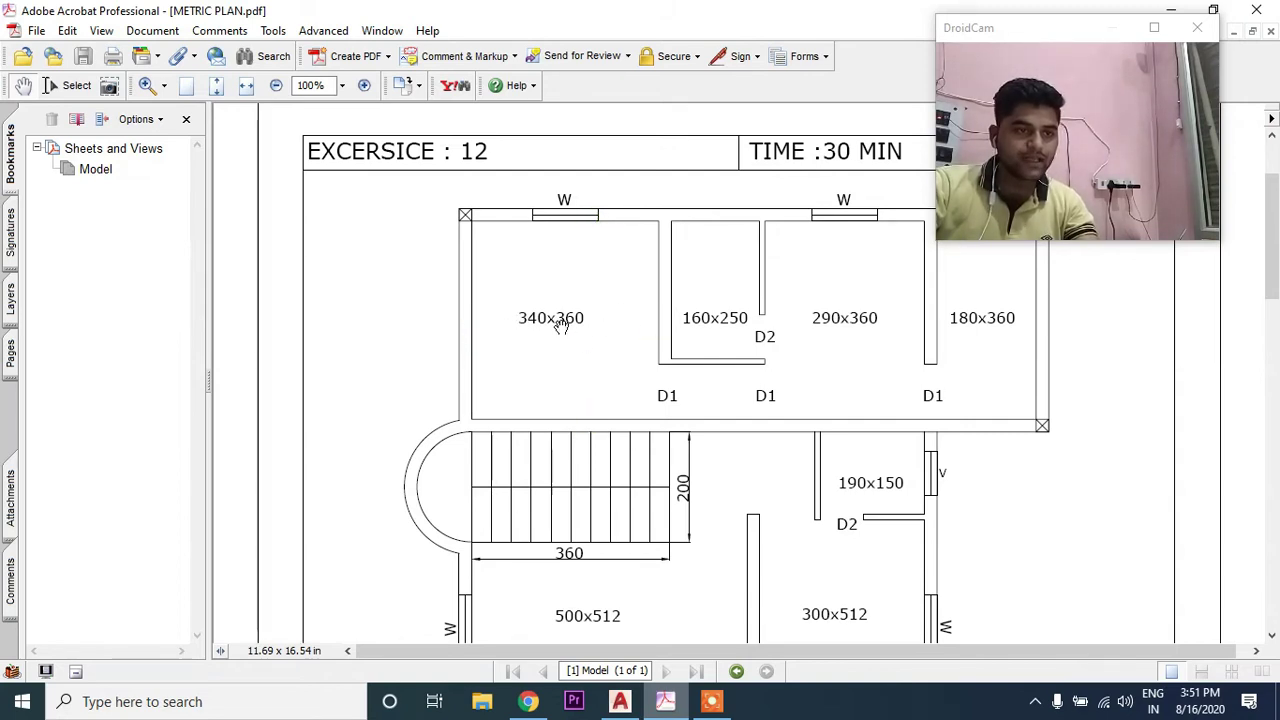
left_click(620, 701)
Step: Draw the first room as a 340 by 360 rectangle and frame it in view
key("Escape")
type("rec")
key("Return")
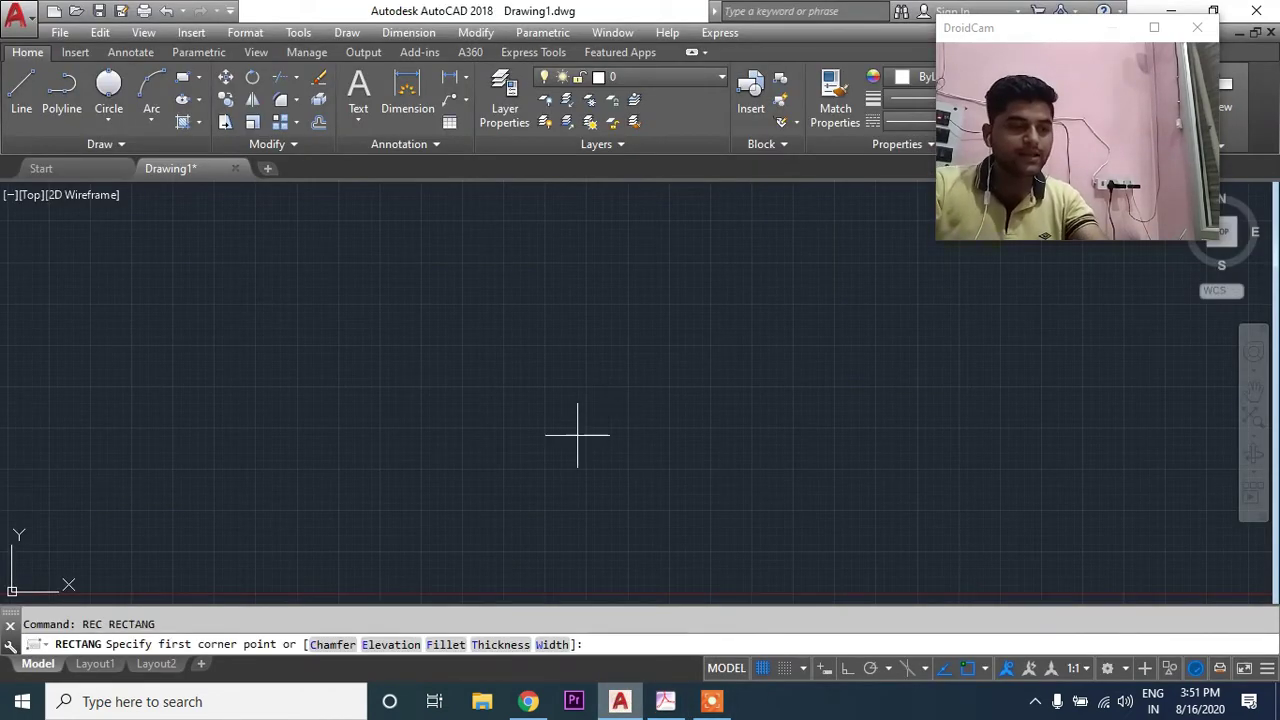
left_click(375, 547)
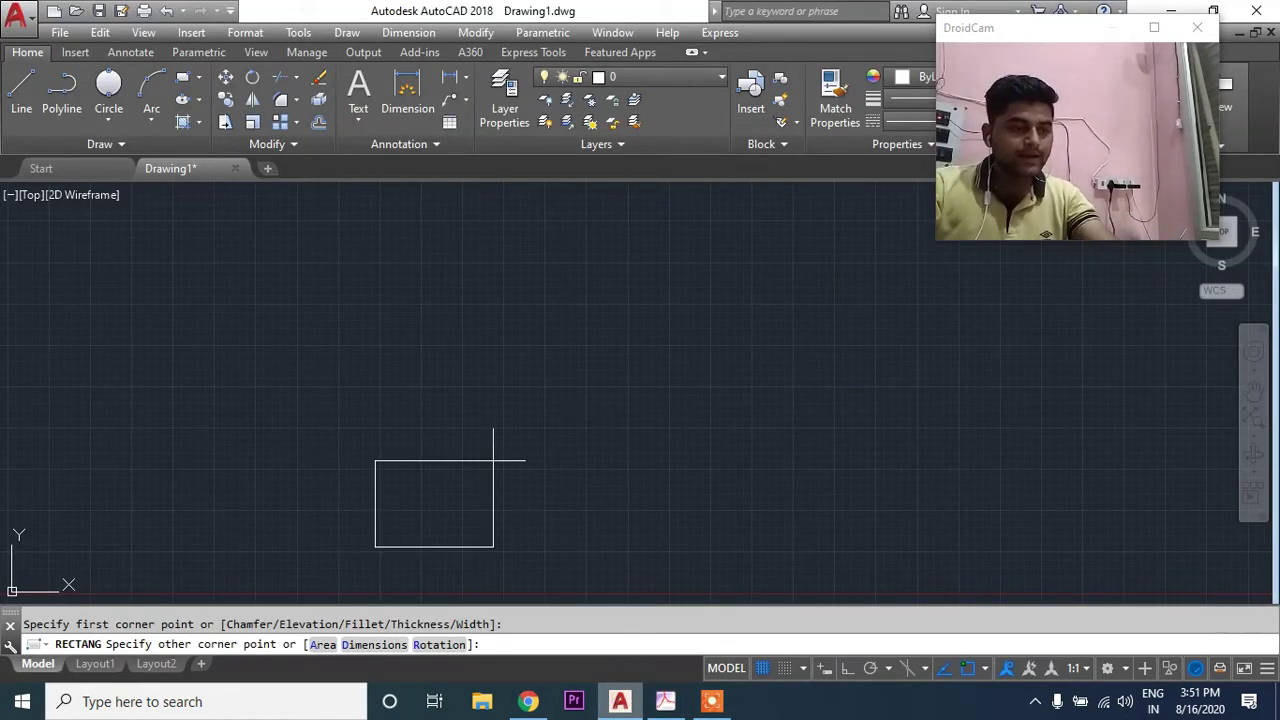
type("@340,360")
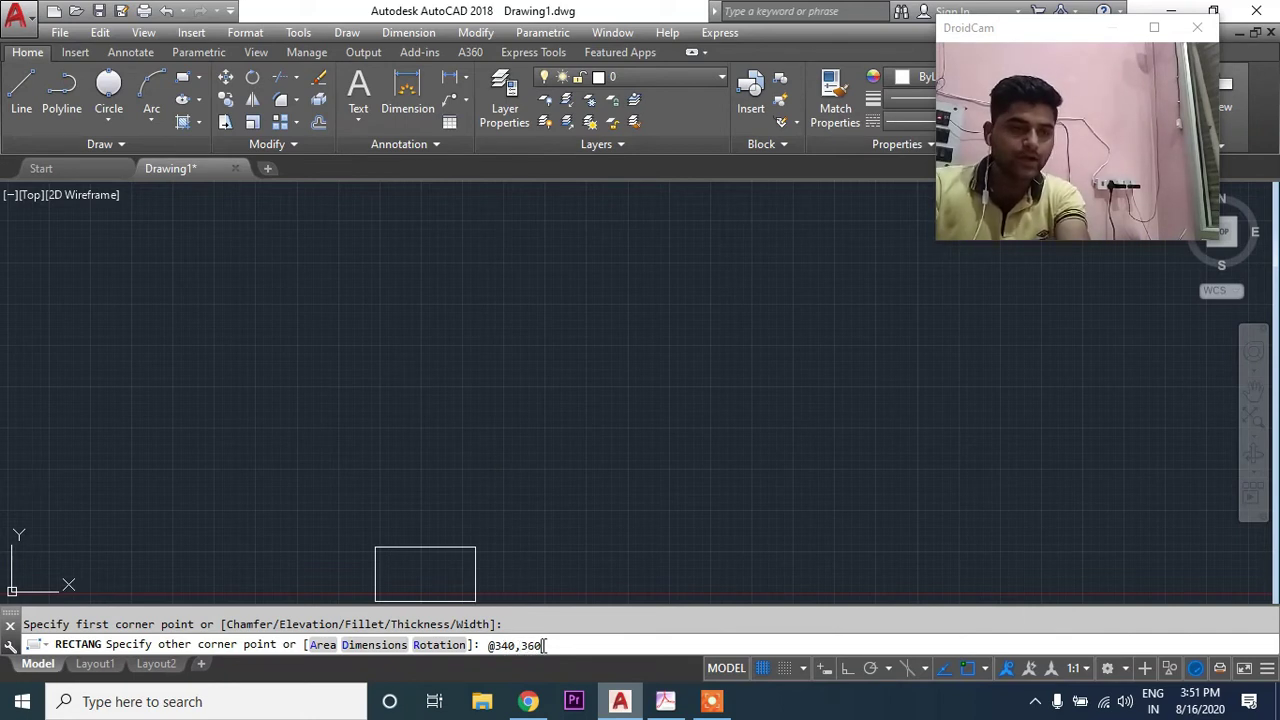
key("Return")
scroll(766, 486, "down", 2)
scroll(766, 486, "down", 2)
middle_click_drag(766, 486, 571, 443)
scroll(640, 490, "down", 4)
scroll(477, 466, "up", 2)
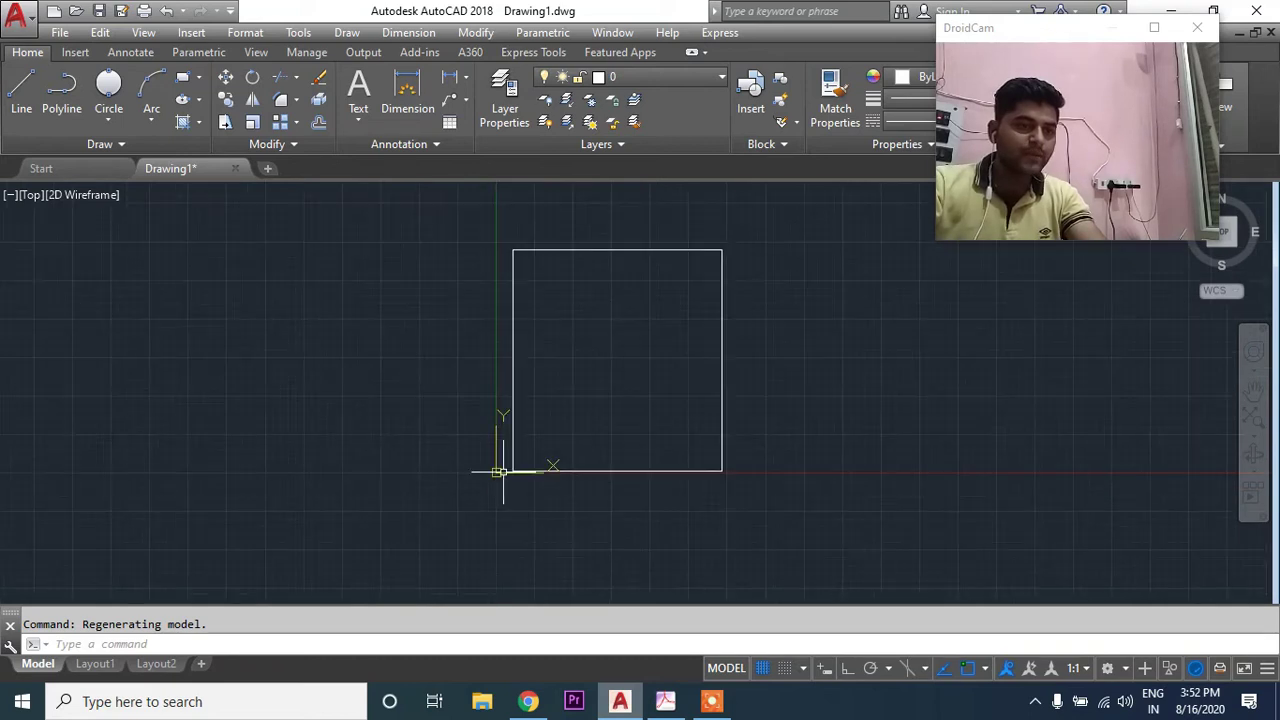
Step: Move the UCS origin to the lower left of the room rectangle, then bring the PDF forward
left_click(497, 452)
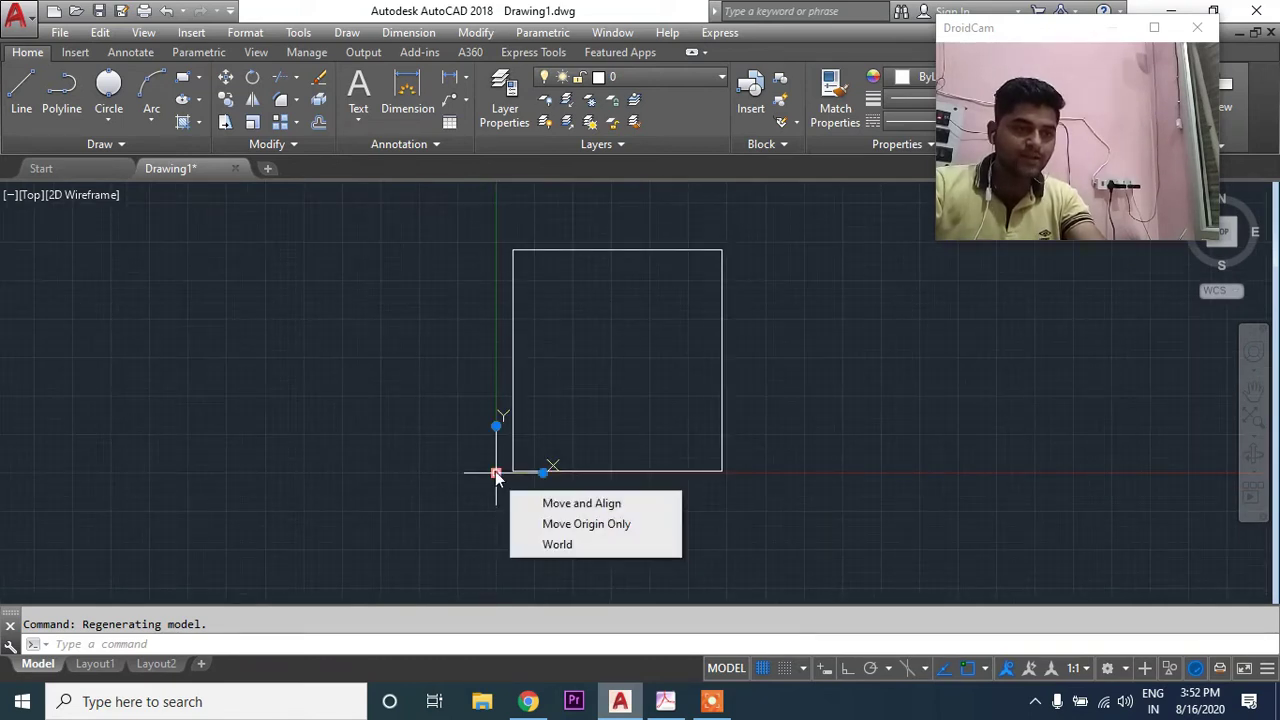
left_click(497, 471)
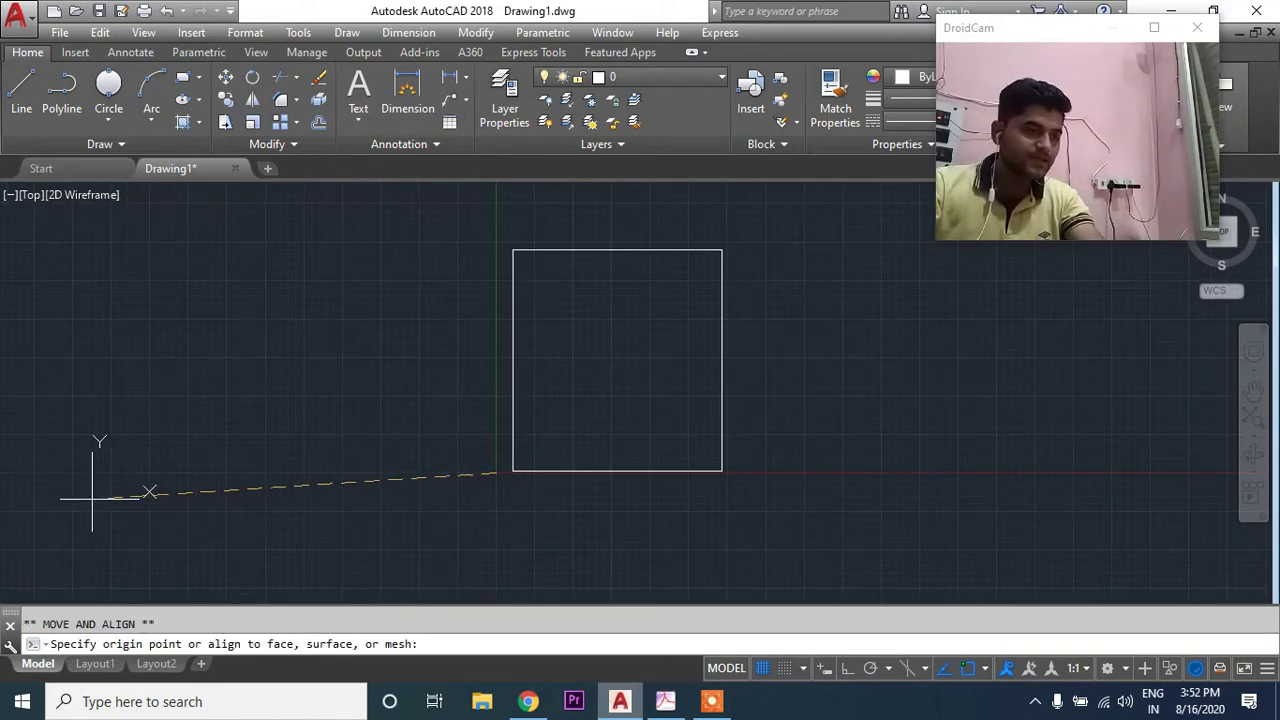
left_click(12, 540)
scroll(600, 366, "down", 2)
scroll(596, 459, "down", 2)
key("Escape")
middle_click_drag(651, 434, 543, 349)
scroll(643, 371, "up", 3)
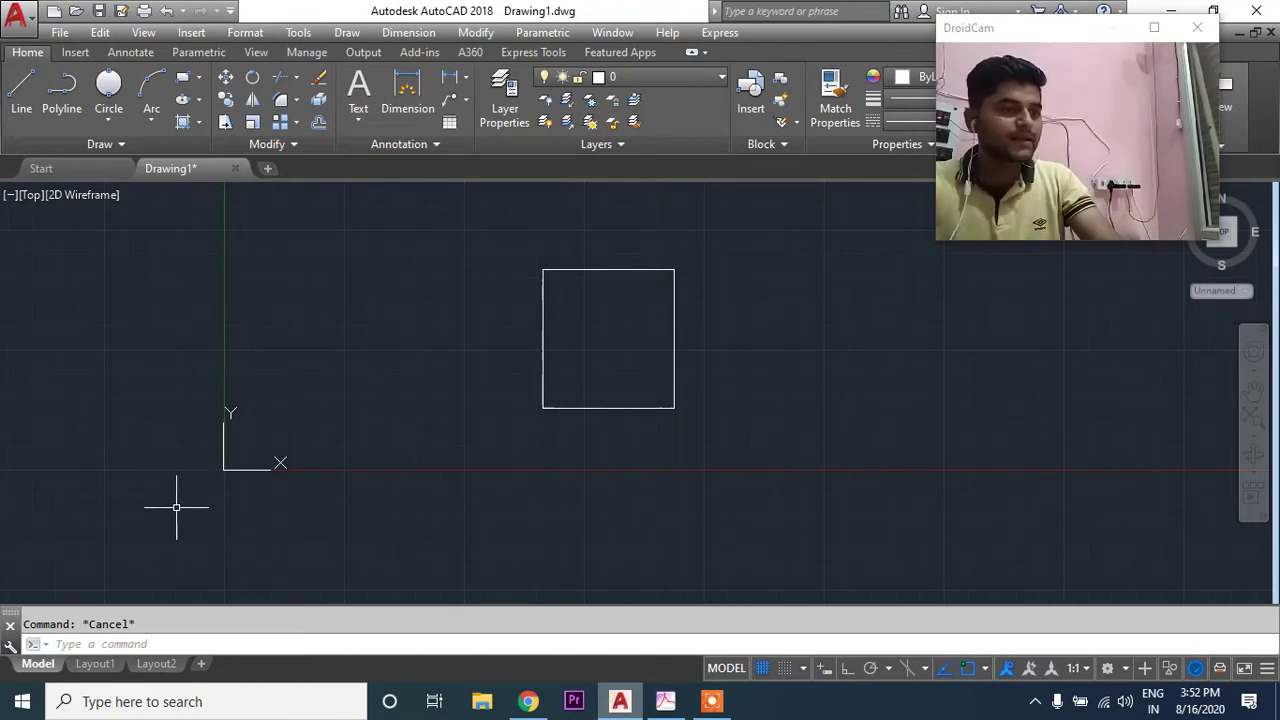
middle_click_drag(544, 398, 556, 432)
middle_click_drag(714, 343, 744, 340)
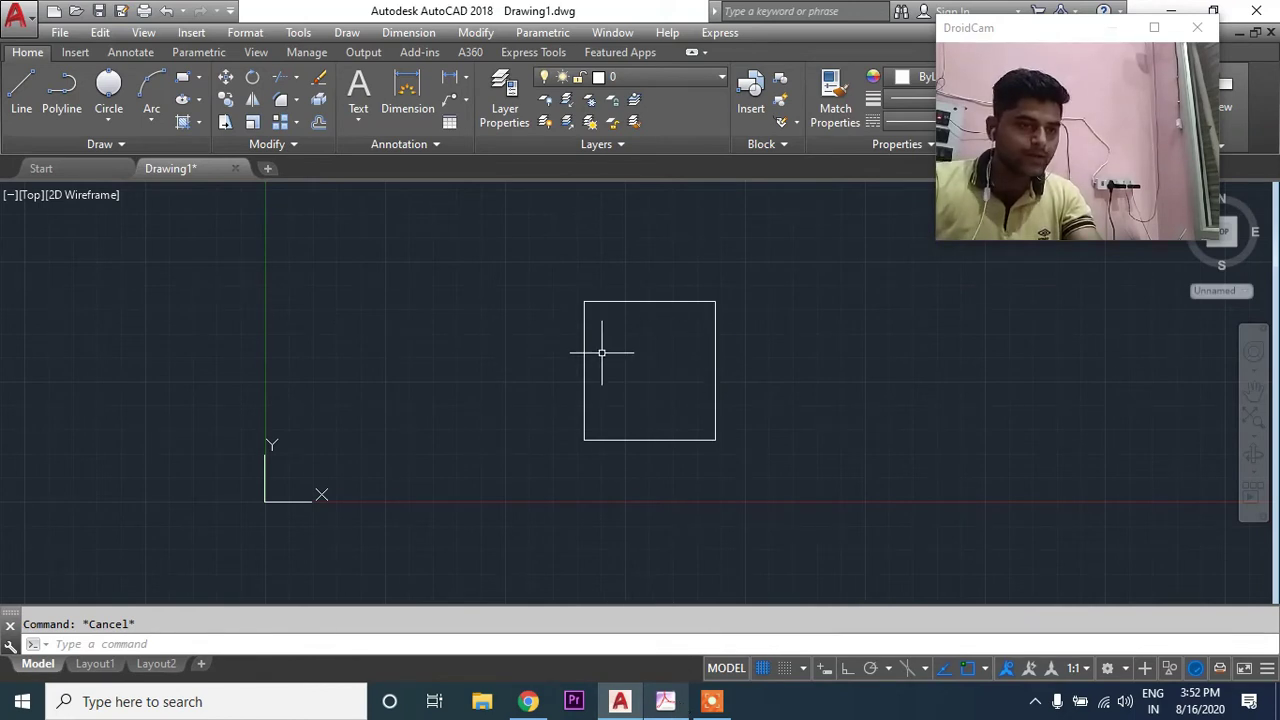
left_click(667, 702)
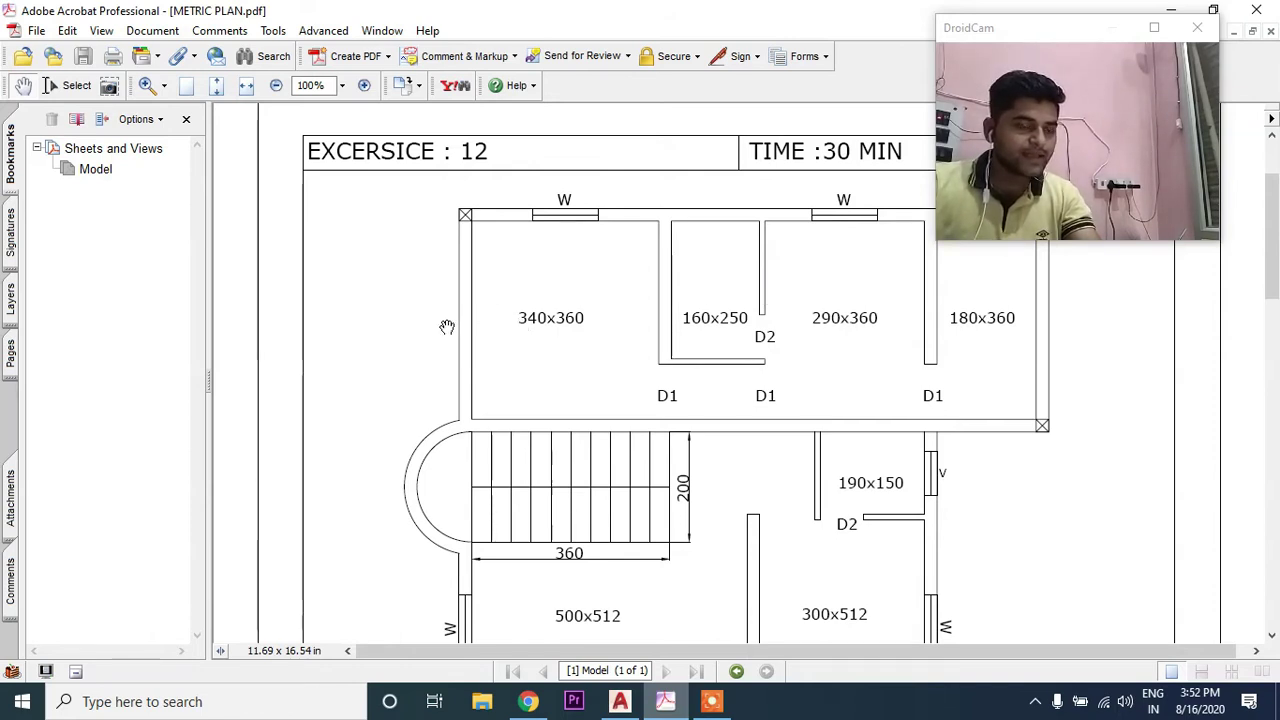
Step: Scroll the PDF down to the NOTE and TITLE table and back, then return to AutoCAD
scroll(447, 327, "down", 2)
scroll(455, 390, "down", 3)
scroll(465, 450, "down", 3)
scroll(475, 520, "down", 1)
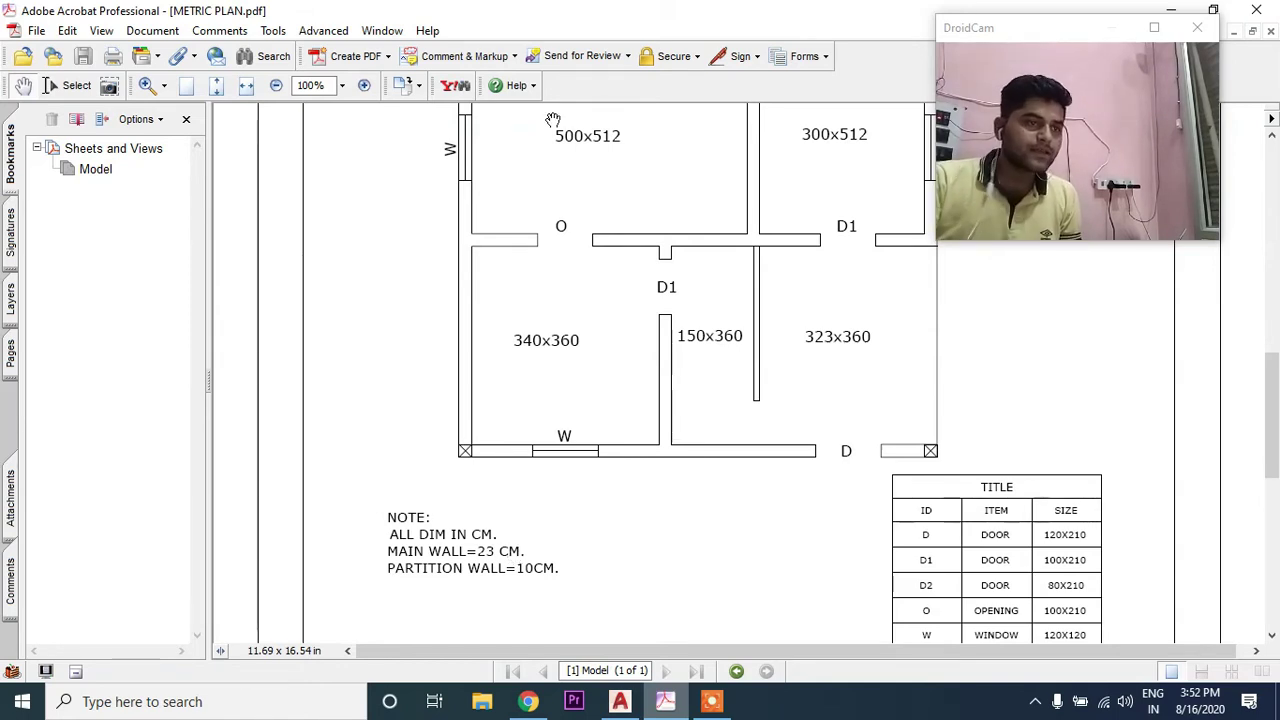
scroll(600, 235, "up", 1)
scroll(543, 218, "up", 3)
scroll(550, 217, "up", 3)
scroll(450, 235, "up", 1)
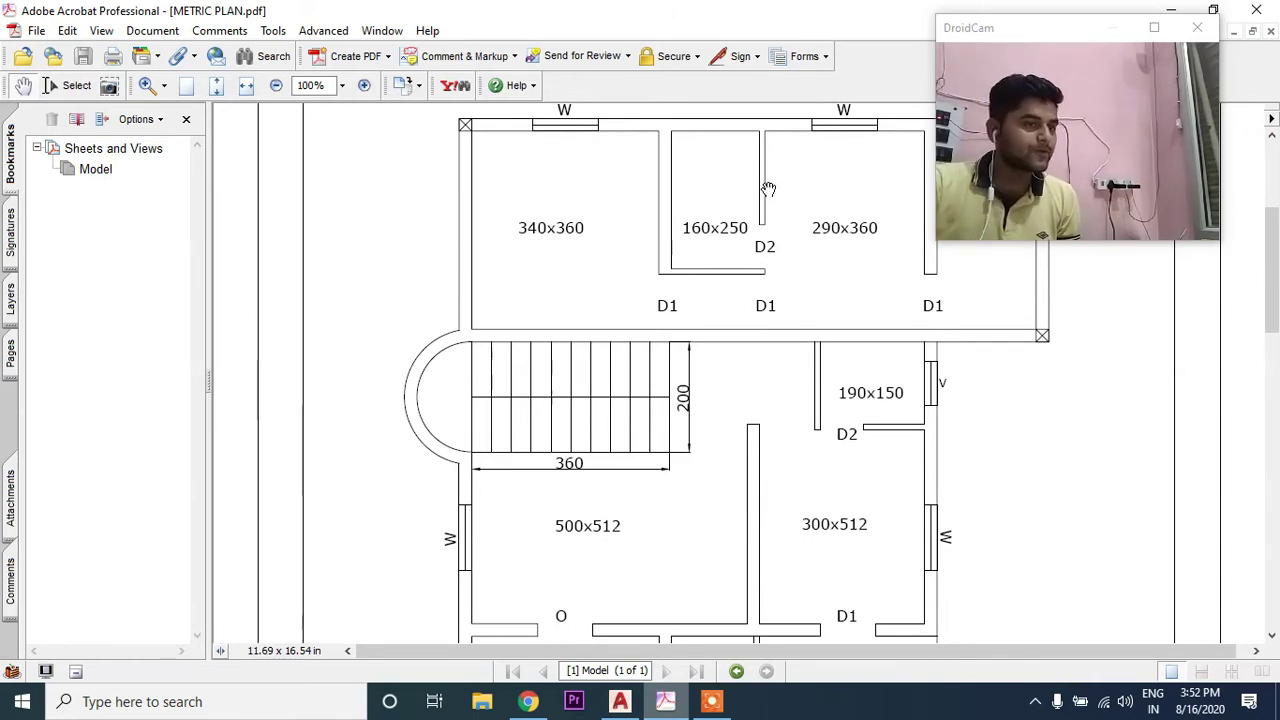
left_click(620, 701)
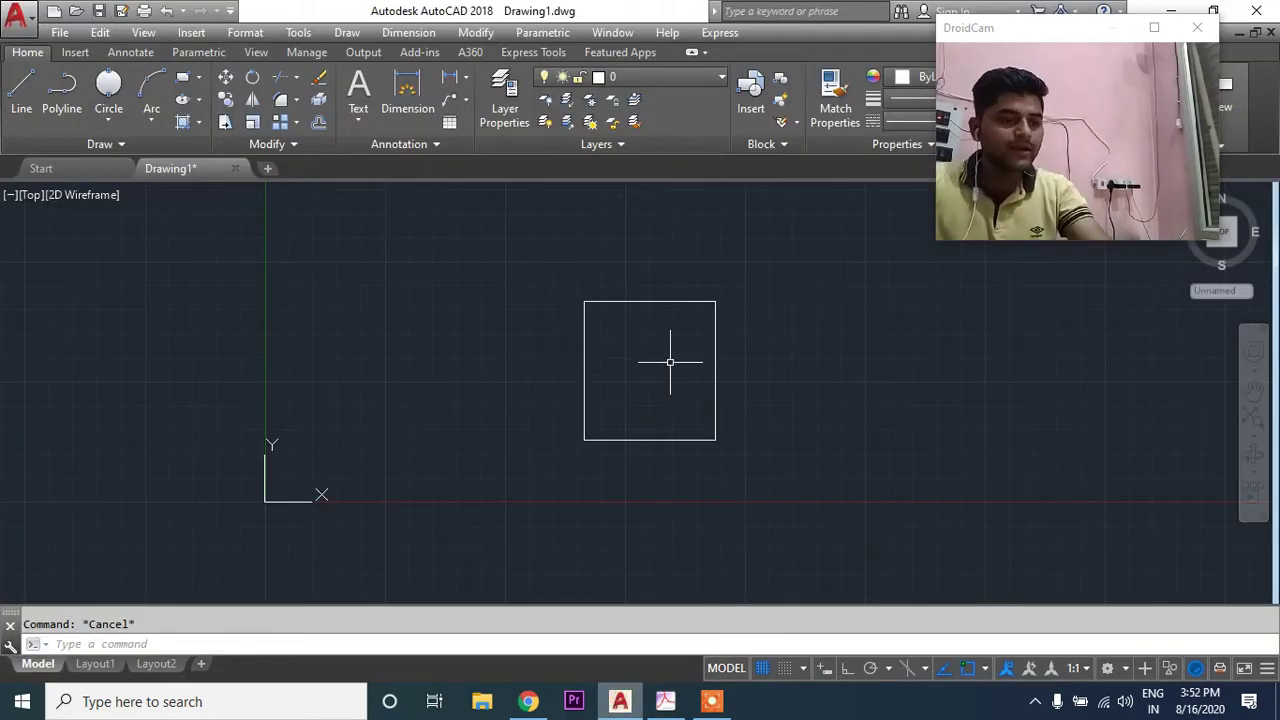
Step: Offset the room rectangle 23 outward as the main wall outline, then return to the PDF
type("o")
key("Return")
type("23")
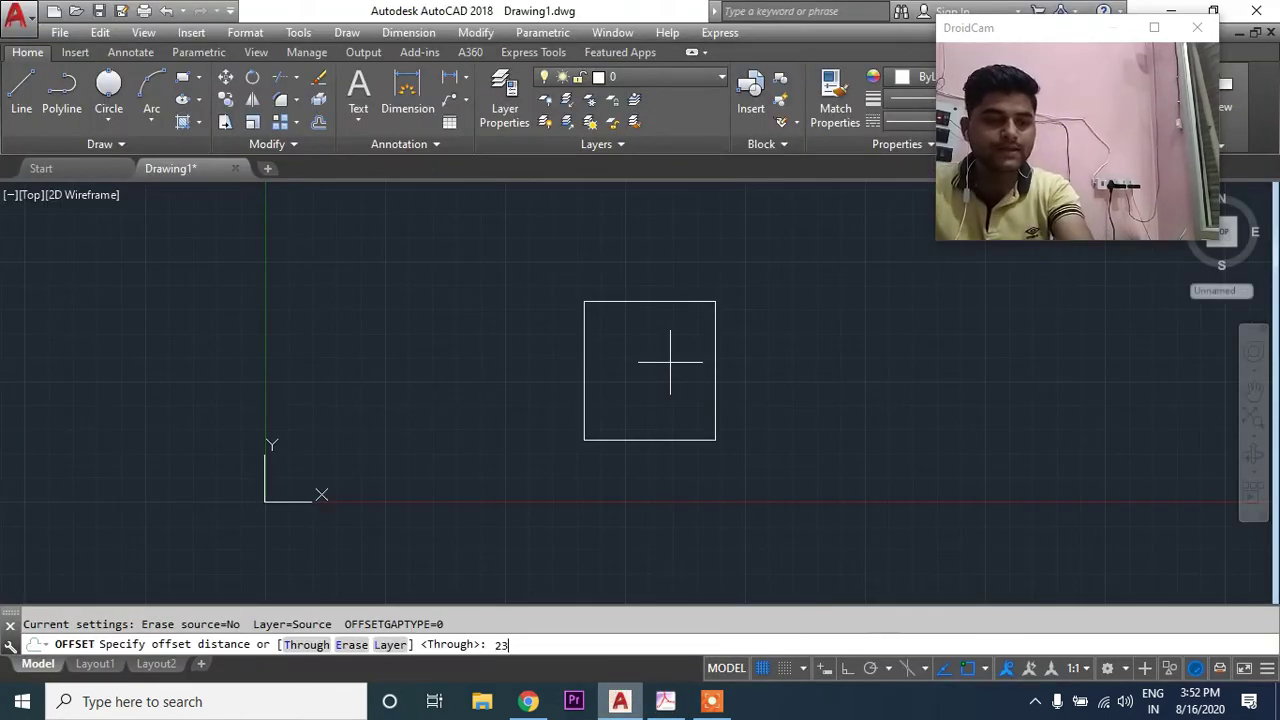
key("Return")
left_click(658, 299)
left_click(665, 260)
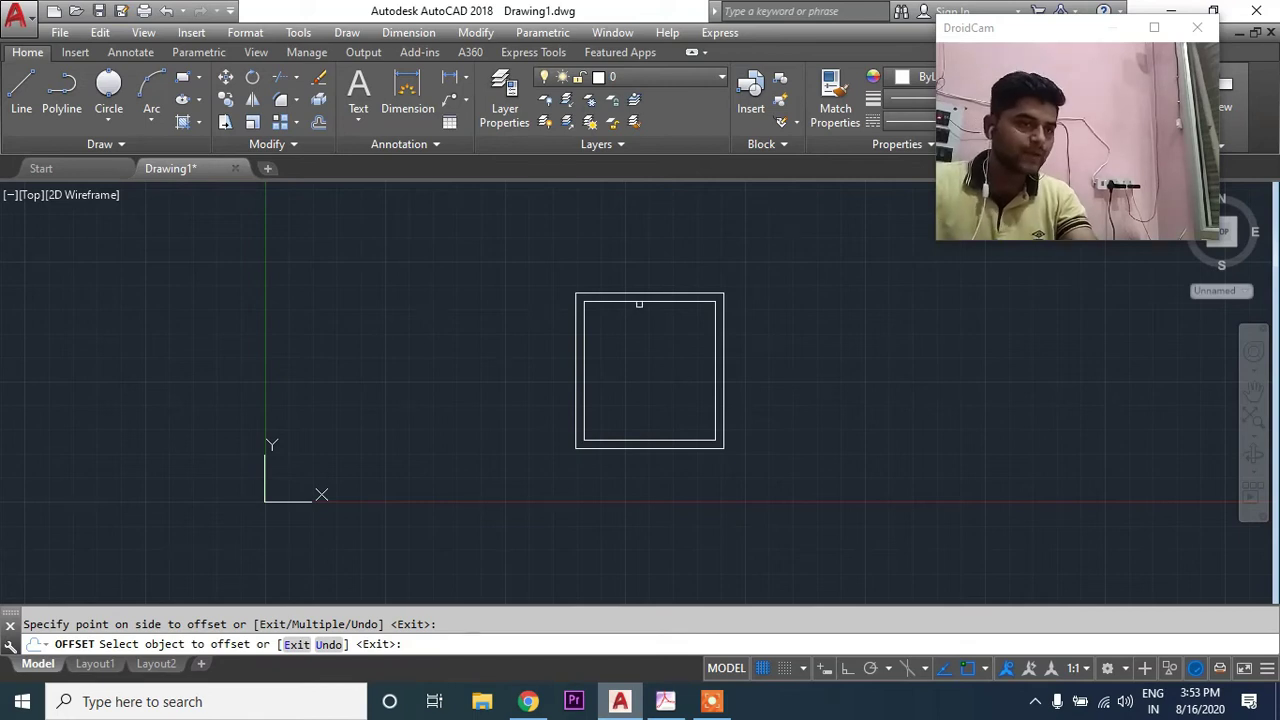
key("Escape")
key("Escape")
key("alt+Tab")
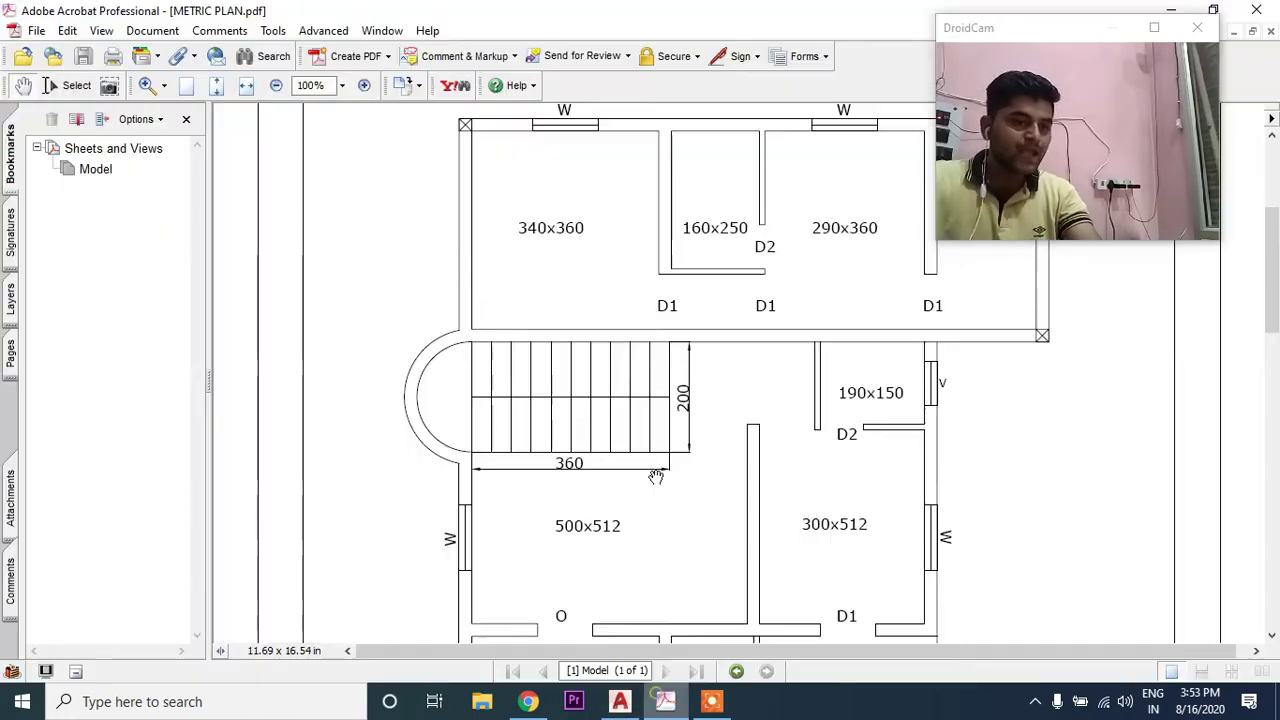
Step: Zoom the reference plan in to 150% for a closer look
scroll(514, 380, "up", 3)
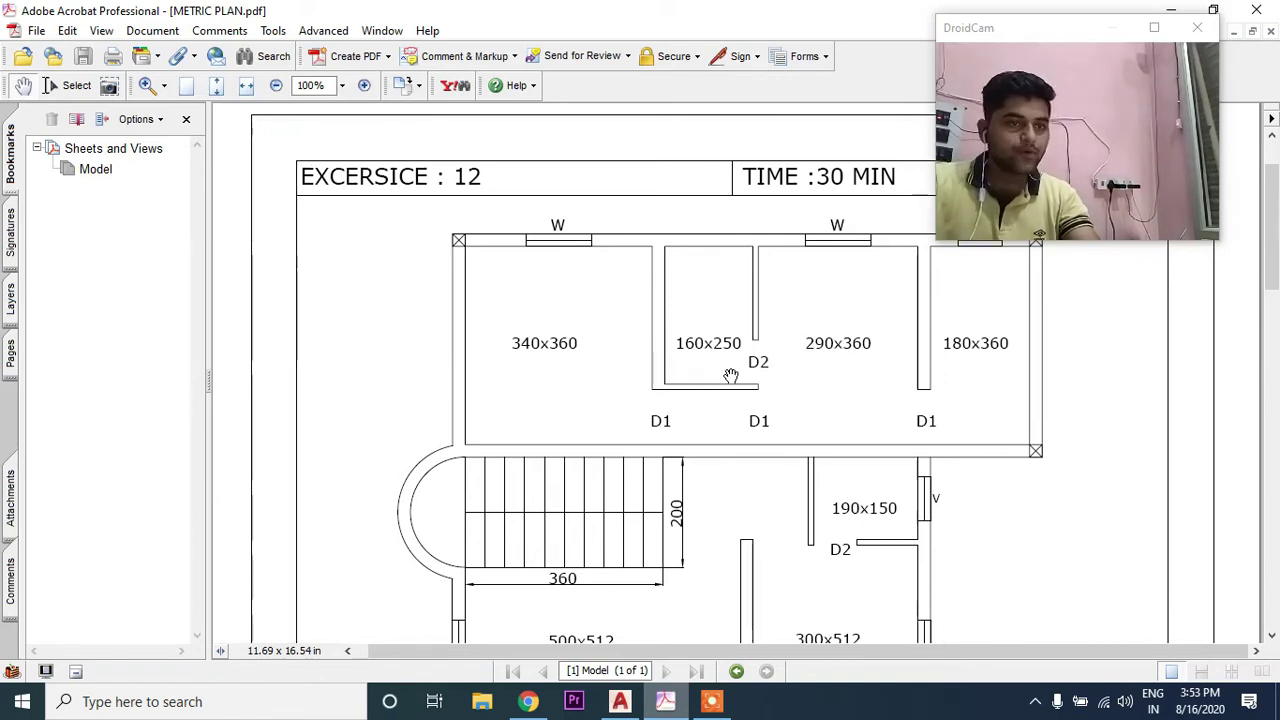
scroll(632, 383, "down", 1)
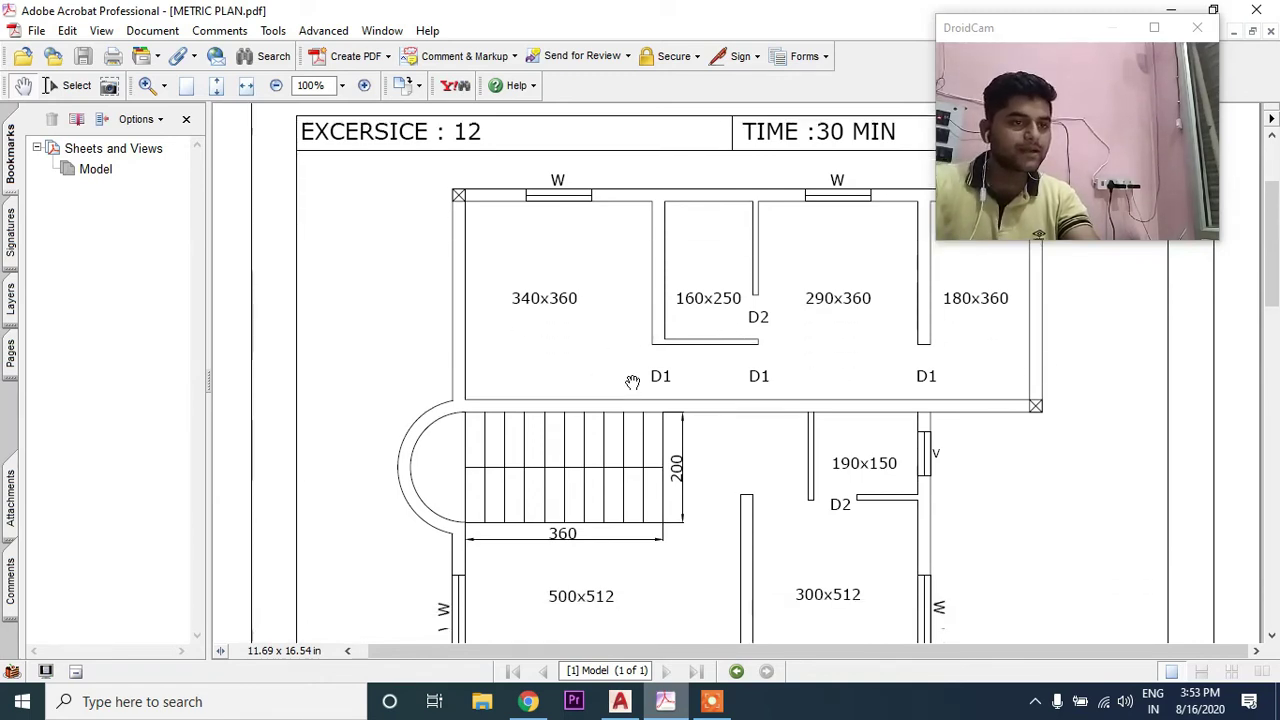
scroll(632, 383, "down", 1)
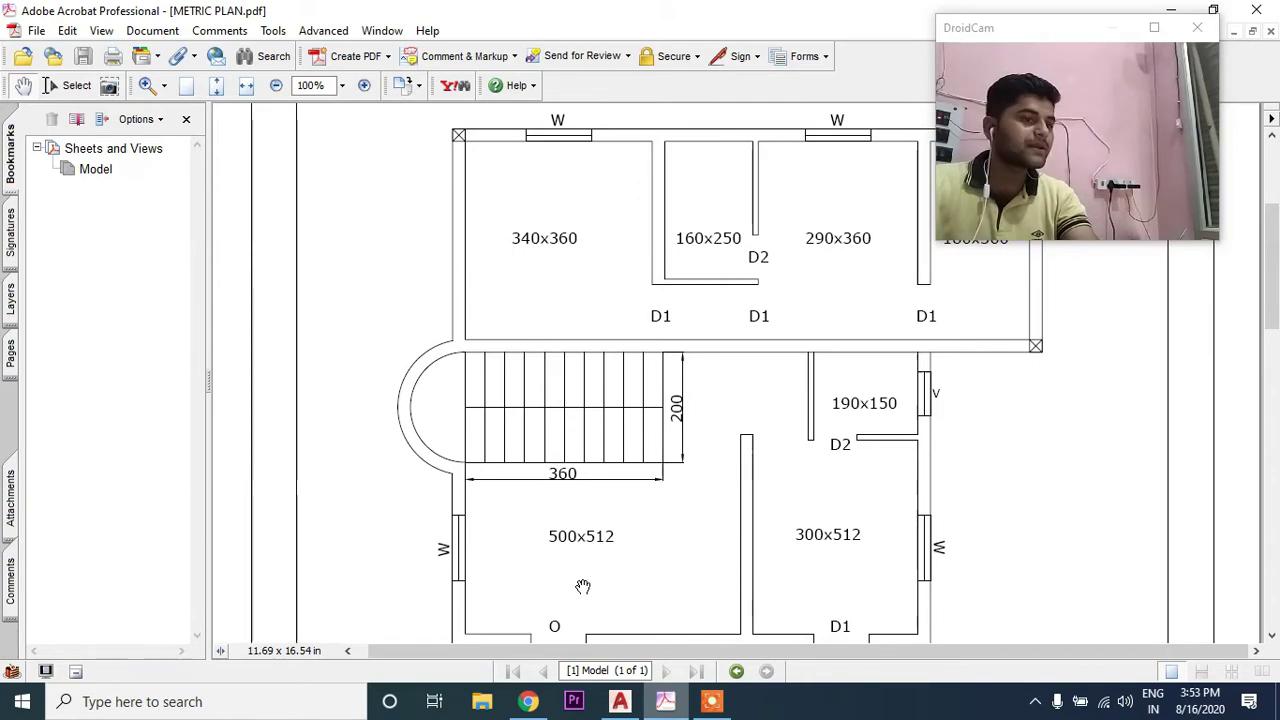
scroll(700, 400, "up", 2)
scroll(715, 370, "up", 2, "ctrl")
Step: Pan around the top rooms, including the 340x360 room, then return to the AutoCAD drawing
mouse_move(783, 377)
left_mouse_down()
mouse_move(614, 374)
mouse_move(654, 334)
left_mouse_up()
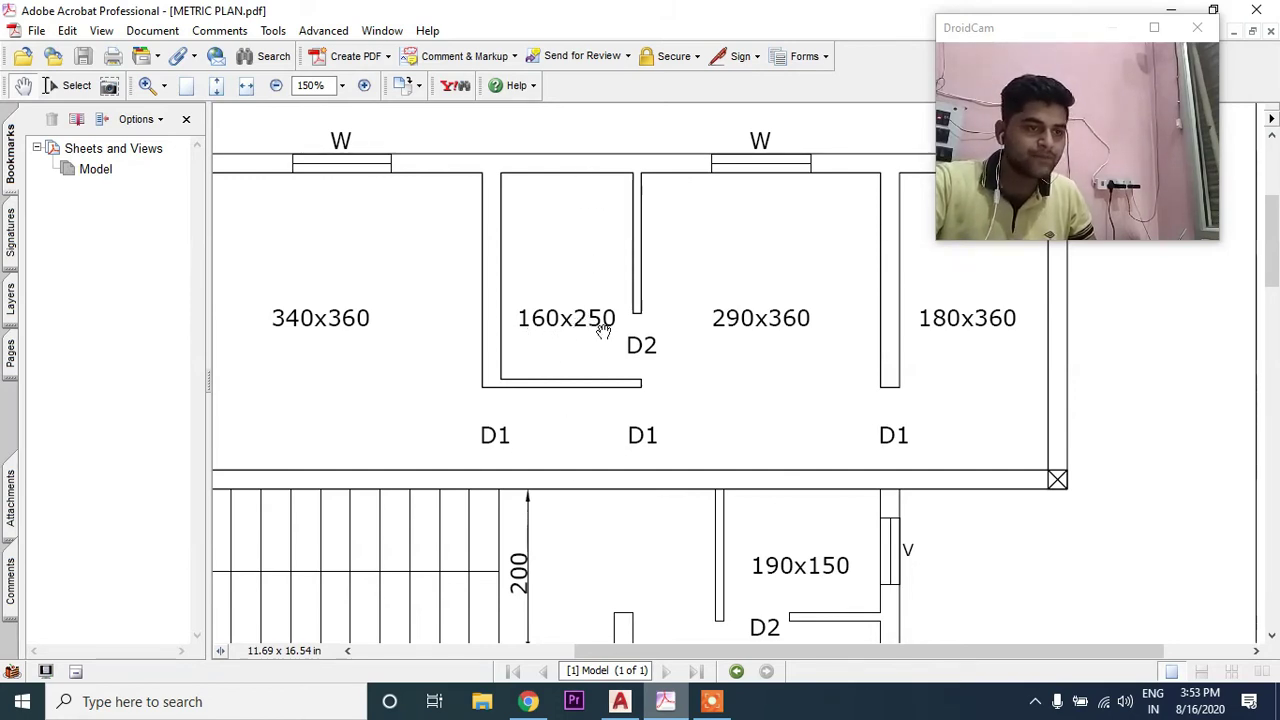
left_click_drag(485, 323, 601, 291)
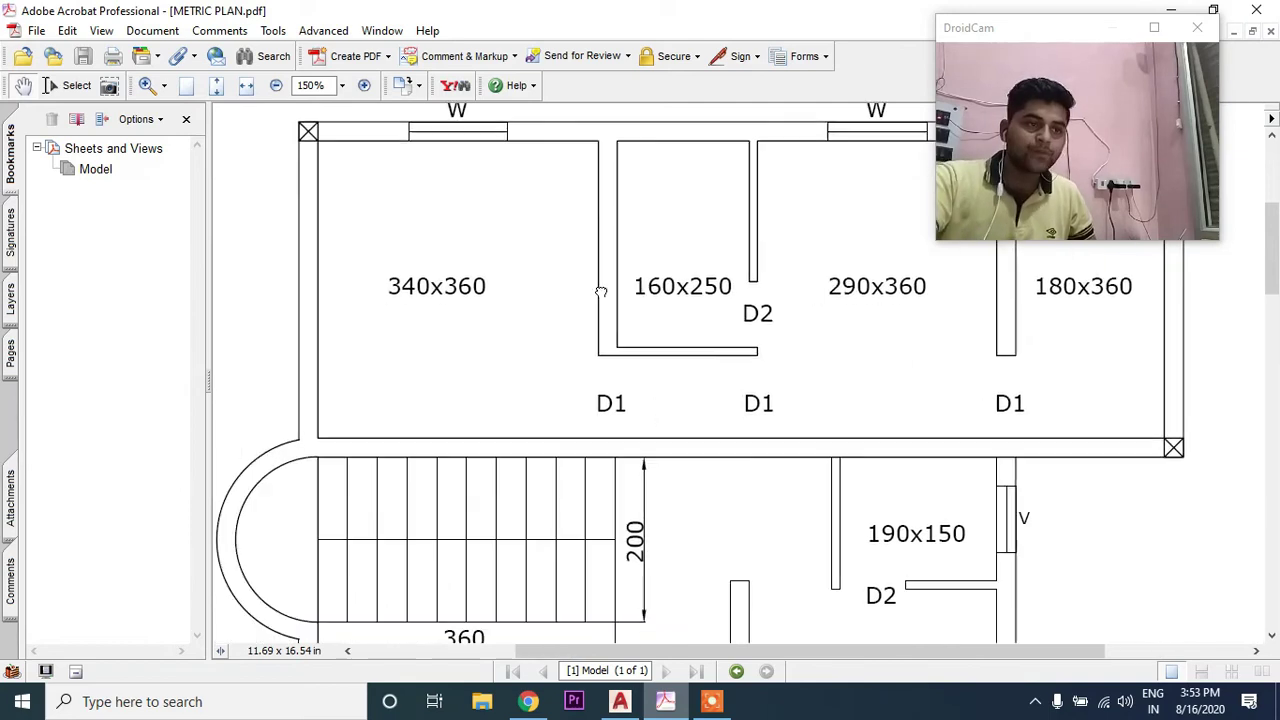
left_click_drag(426, 330, 404, 348)
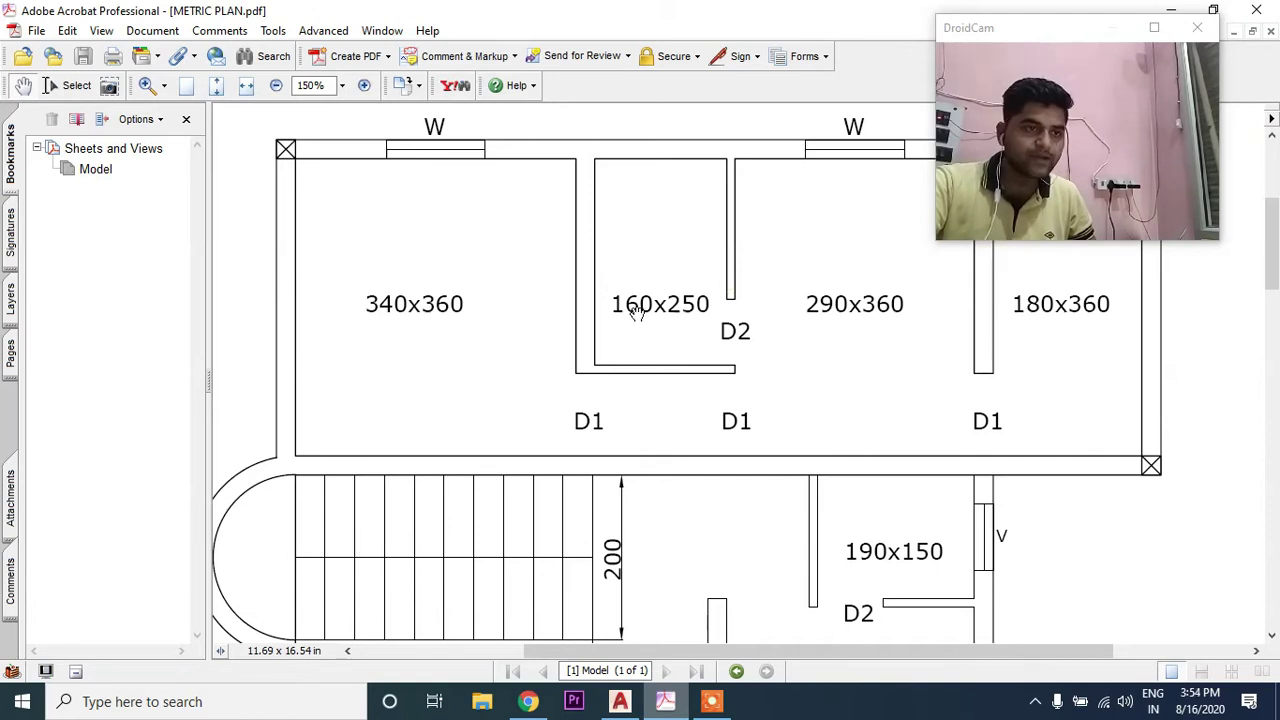
left_click(665, 163)
left_click(663, 378)
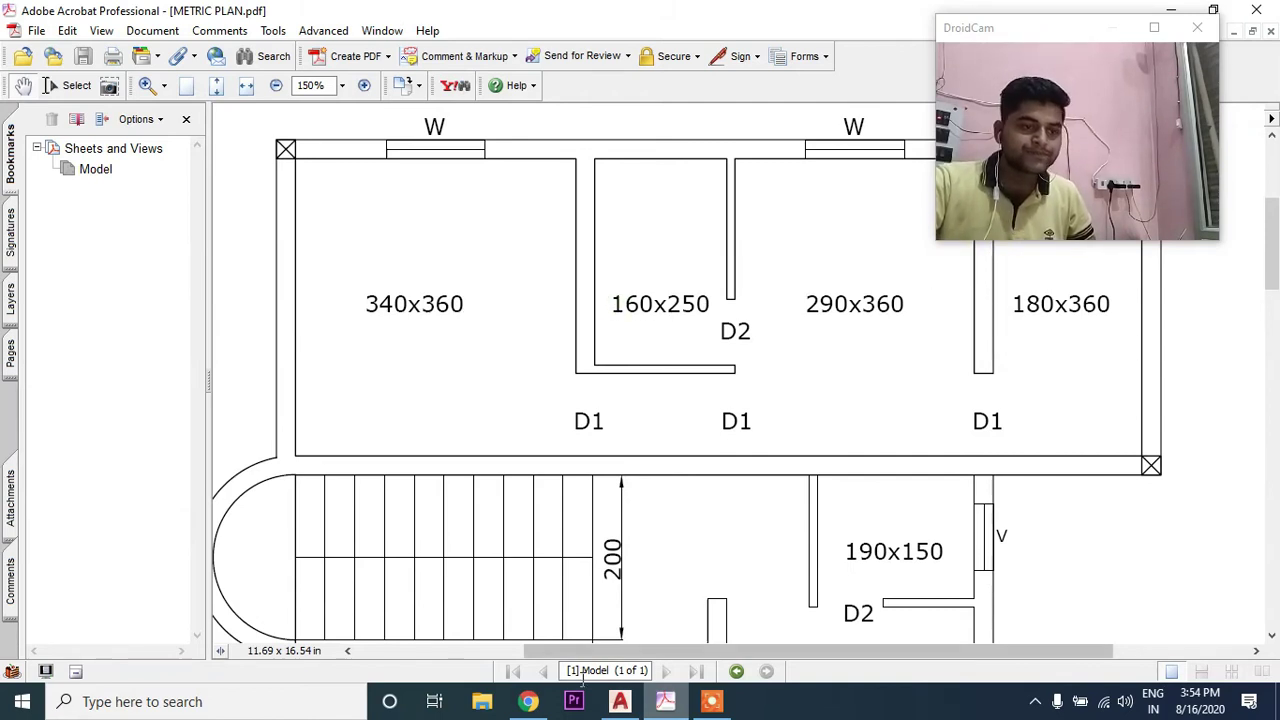
left_click(620, 701)
middle_click_drag(560, 402, 690, 390)
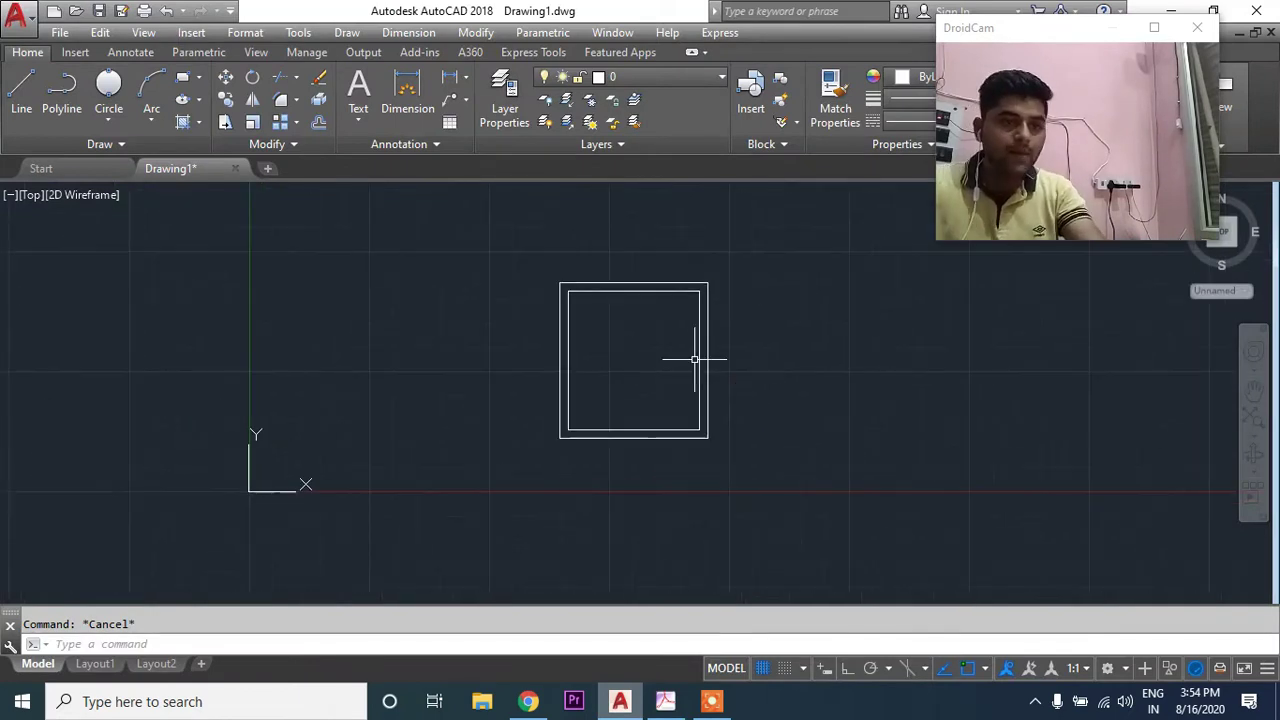
Step: Select the rectangle outlines to check them, then clear the selection
left_click(708, 343)
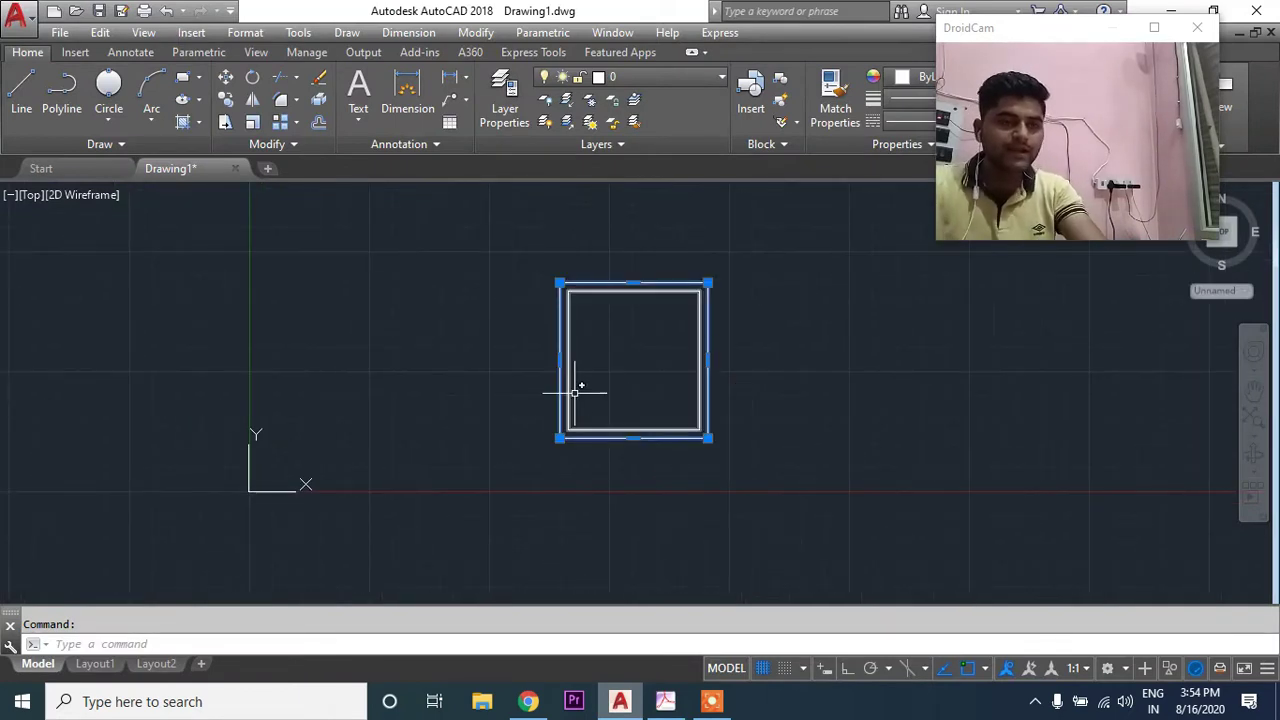
key("Escape")
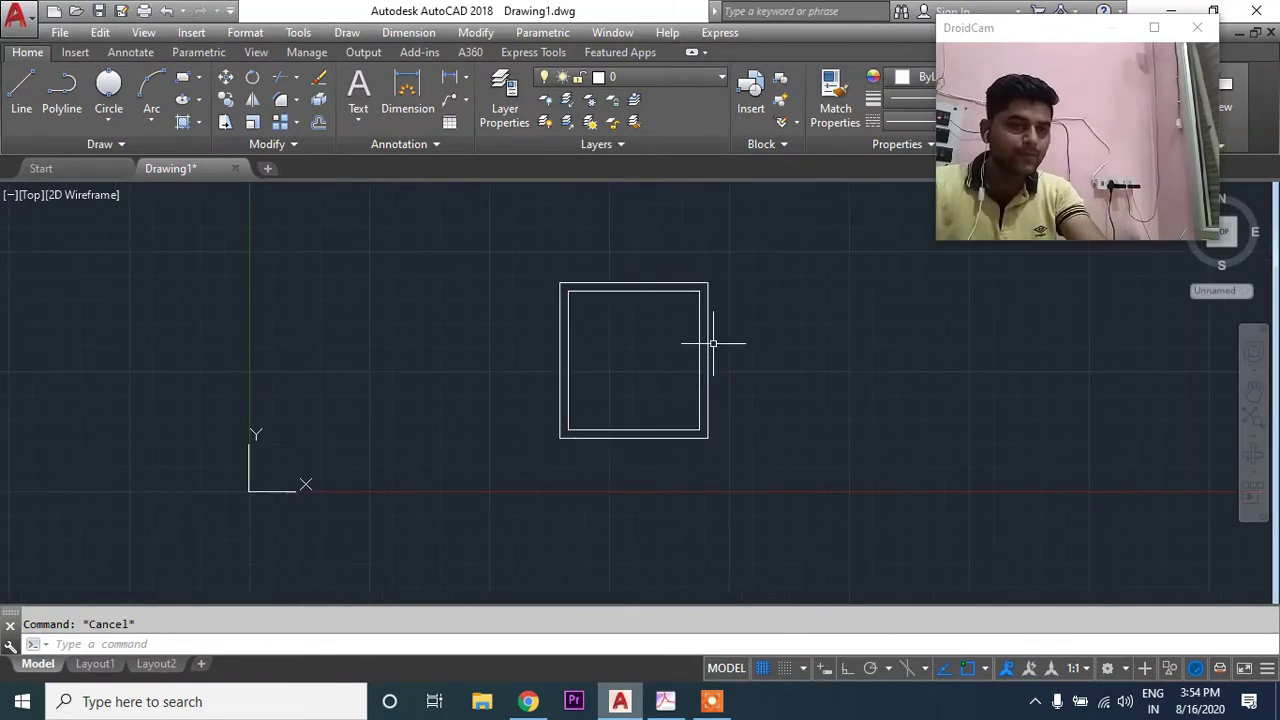
left_click(709, 348)
left_click(700, 350)
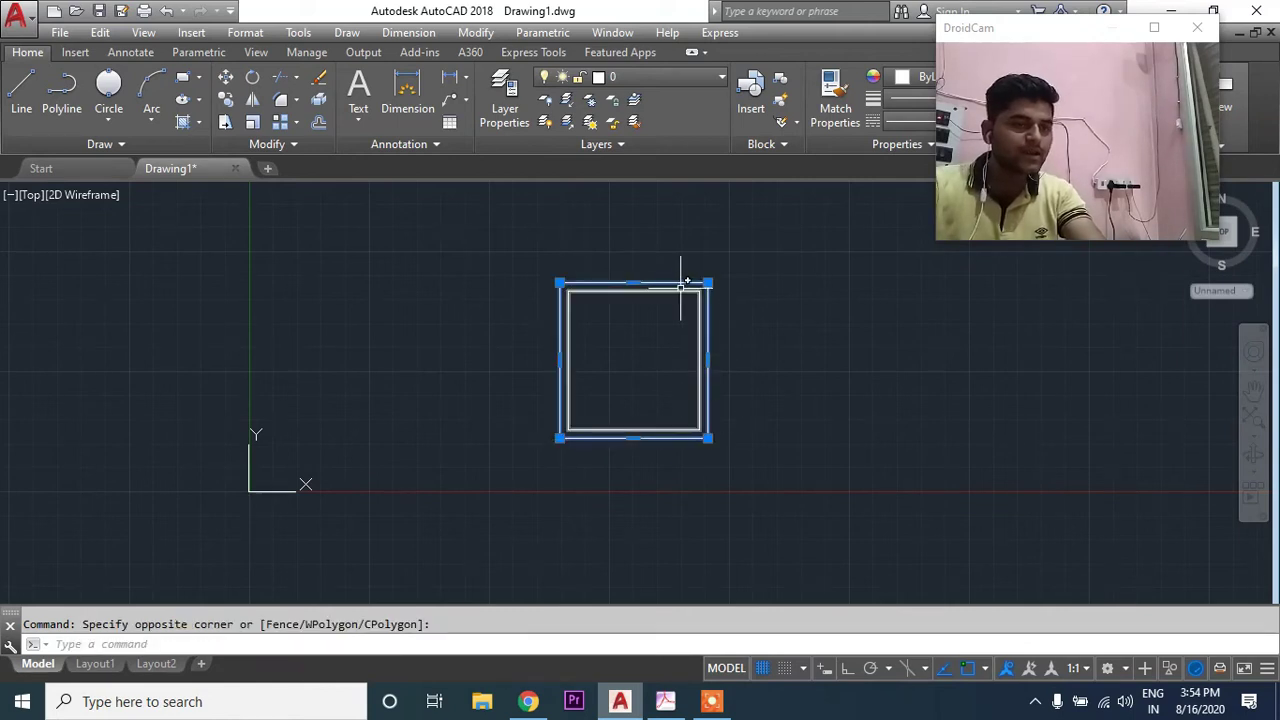
key("Escape")
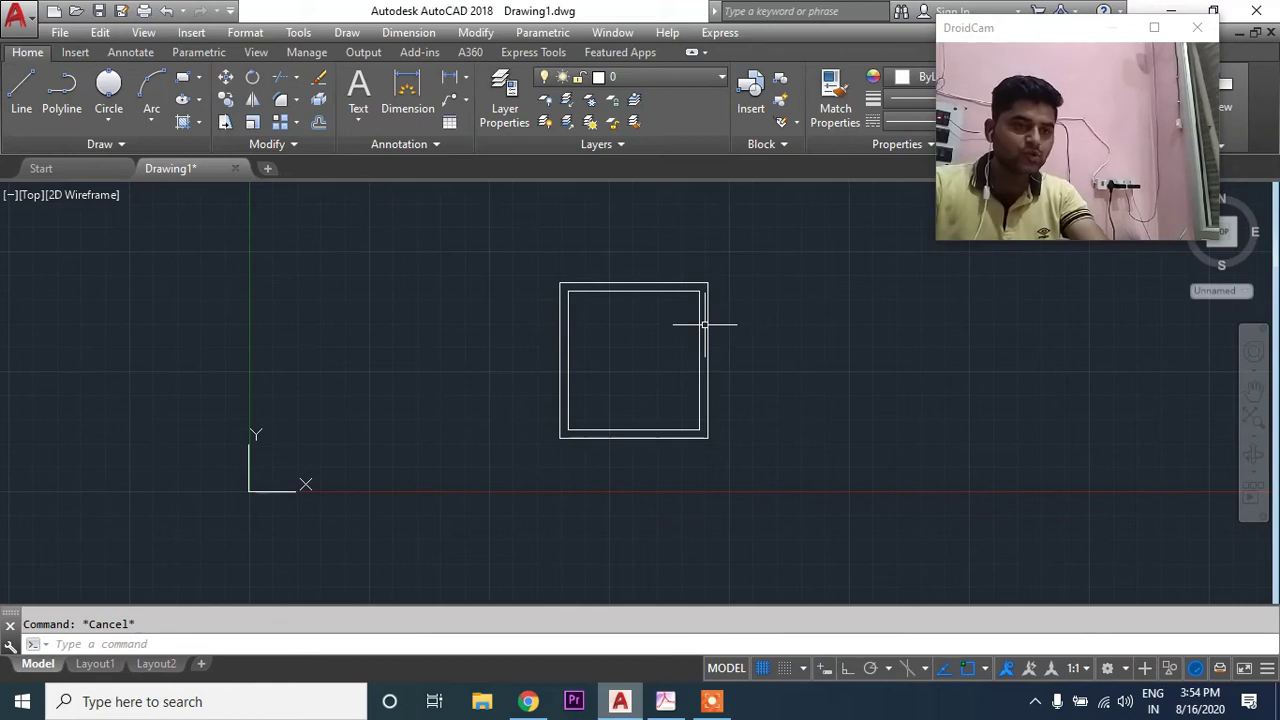
mouse_move(705, 323)
middle_mouse_down()
mouse_move(612, 343)
mouse_move(731, 364)
middle_mouse_up()
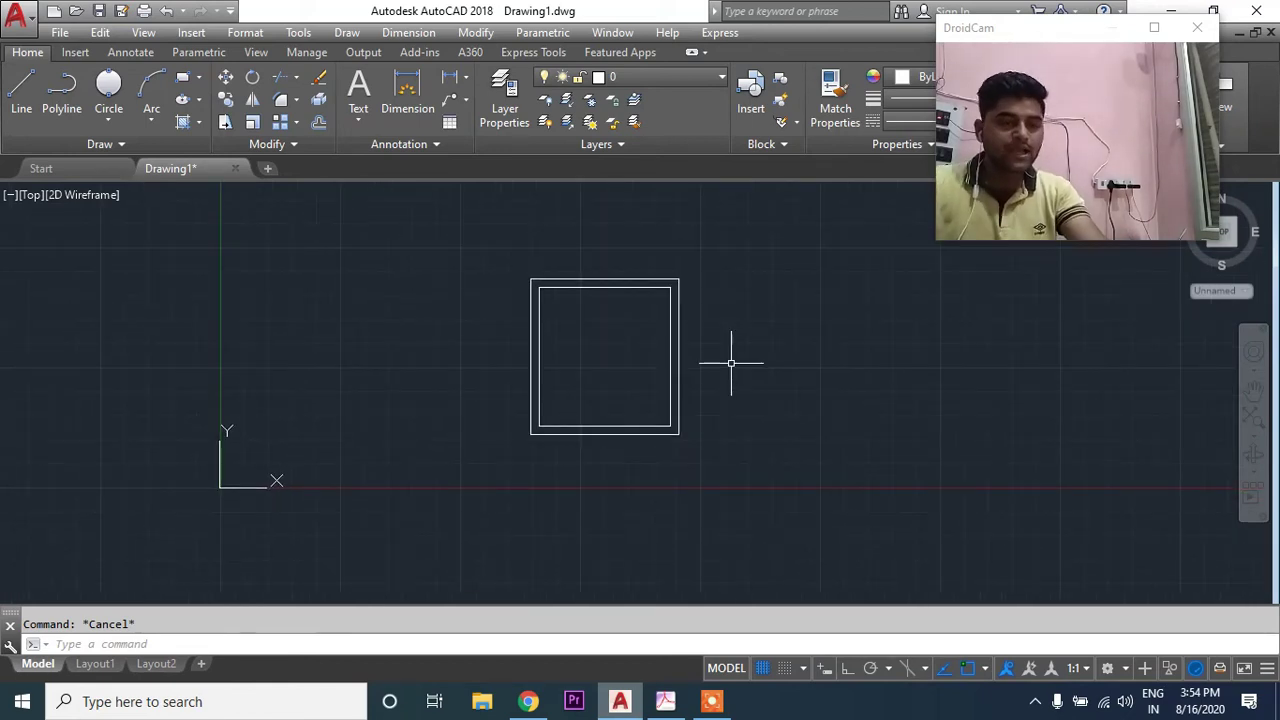
Step: Explode both wall rectangles (X) into individual lines
type("x")
key("Return")
left_click(789, 227)
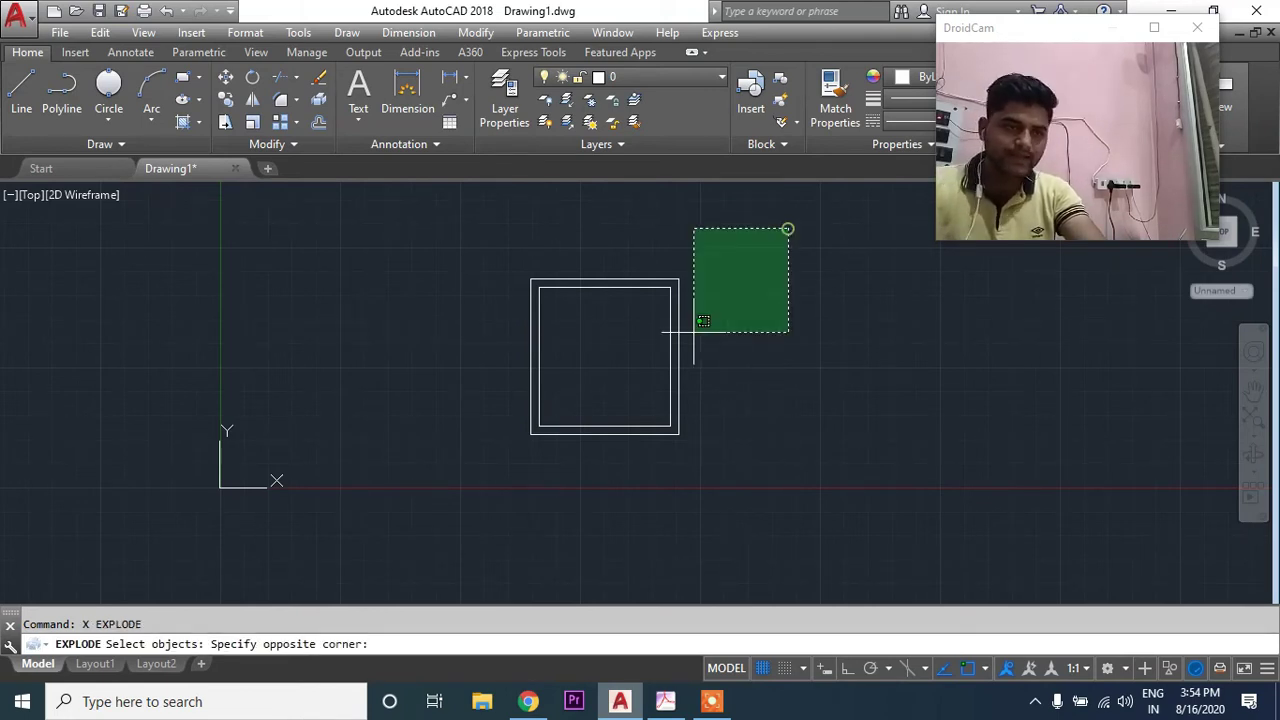
left_click(406, 503)
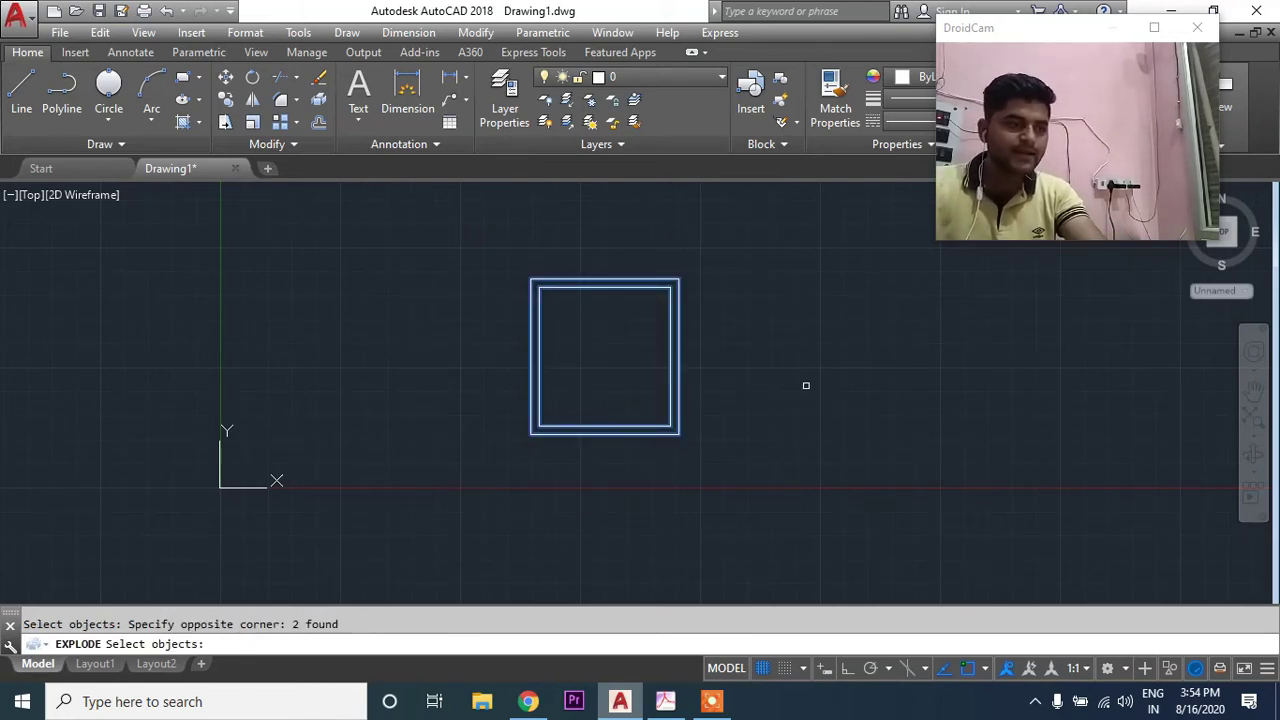
key("Return")
Step: Select the right, top and left edges to confirm they are now separate lines
left_click(678, 350)
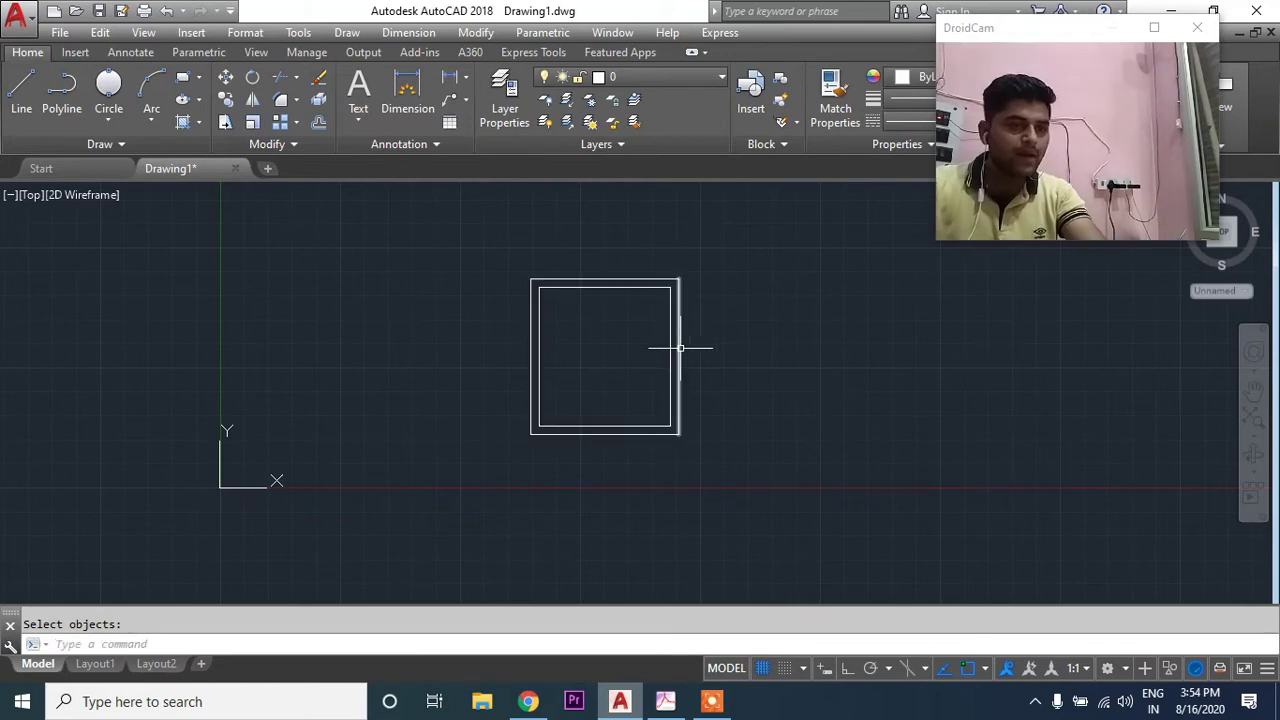
left_click(671, 350)
left_click(605, 287)
left_click(540, 327)
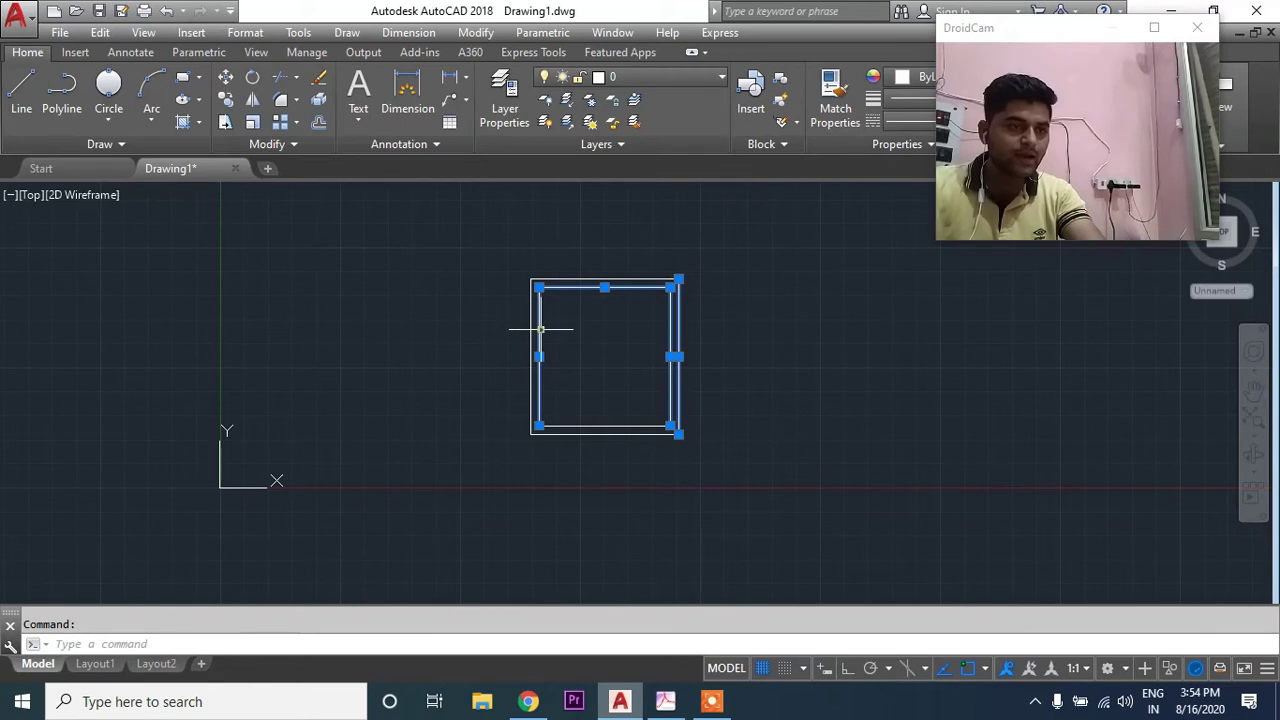
key("Escape")
middle_click_drag(722, 408, 651, 415)
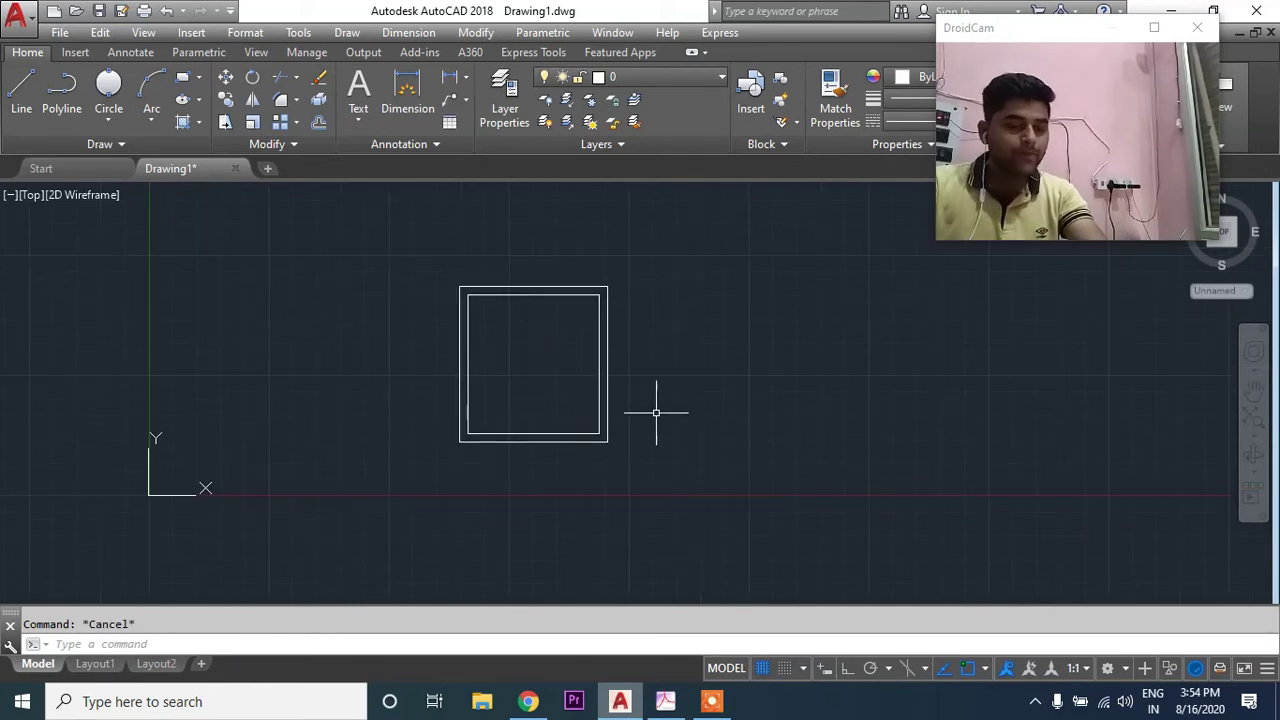
Step: Offset the room's outer right edge 160 to create a new vertical wall line
type("o")
key("Return")
type("160")
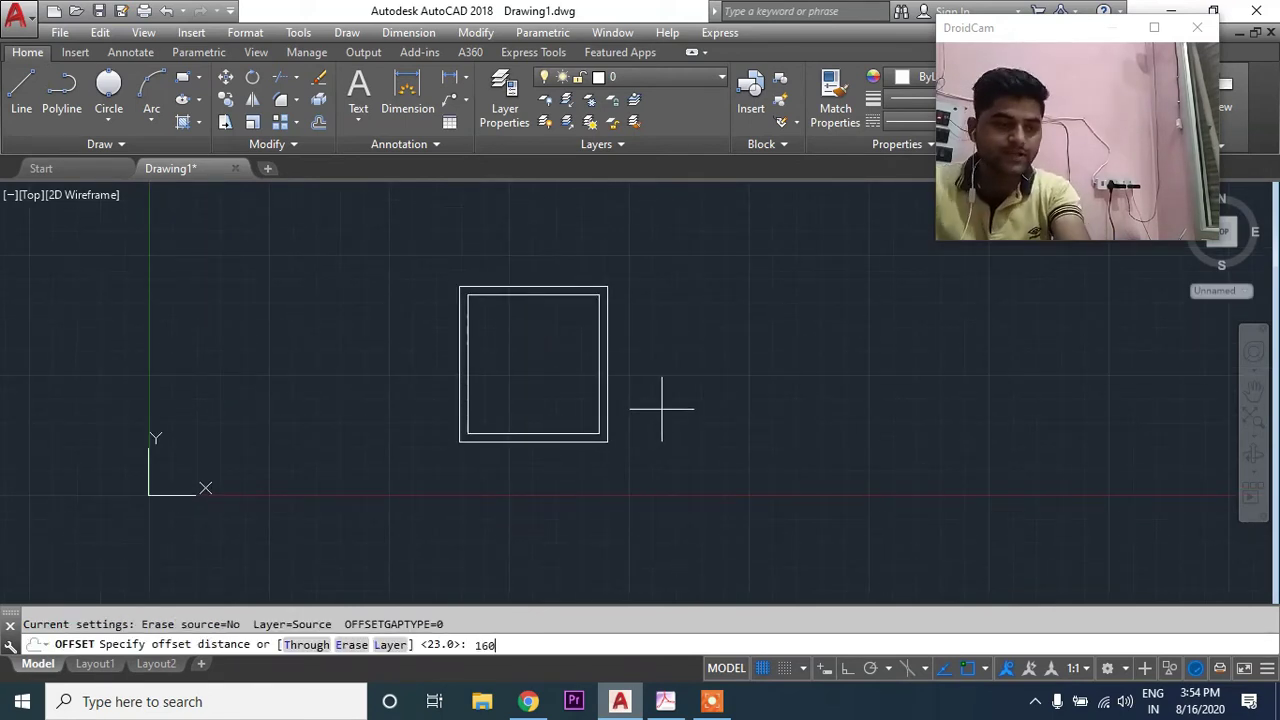
key("Return")
left_click(606, 347)
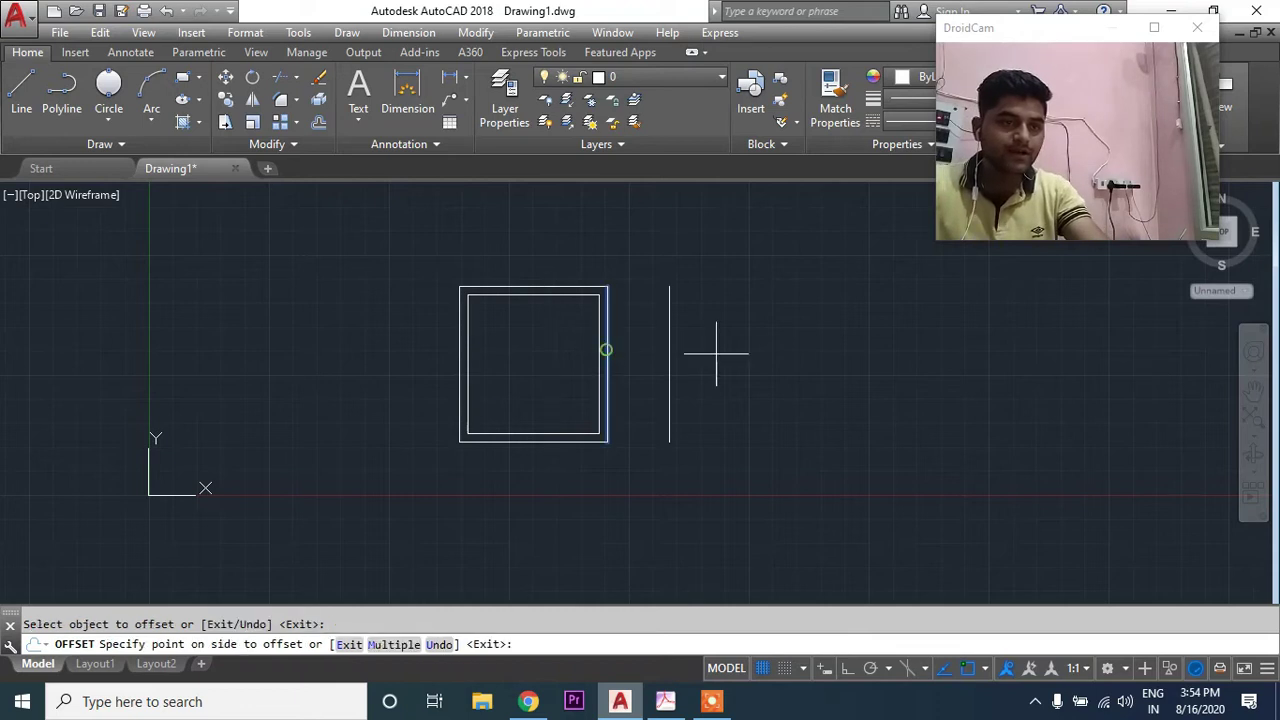
left_click(775, 374)
left_click(665, 701)
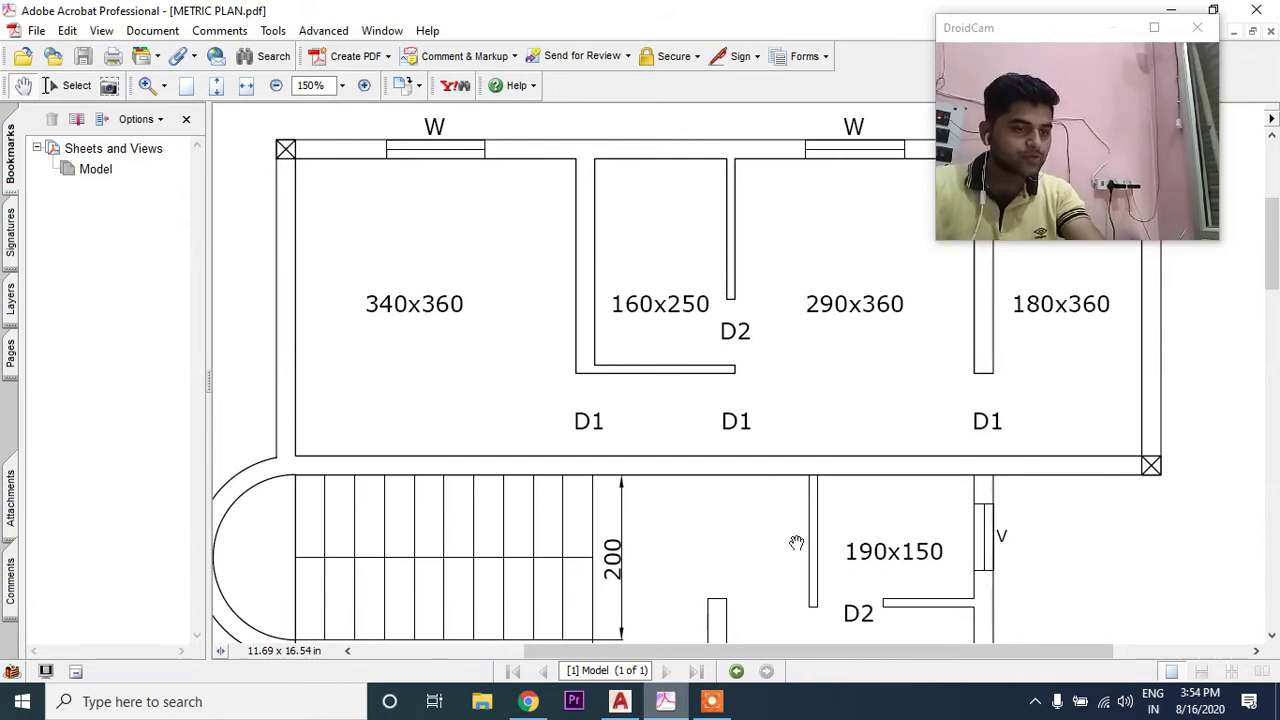
Step: Double the new vertical line with a 10 offset copy to its right
left_click(620, 701)
key("Escape")
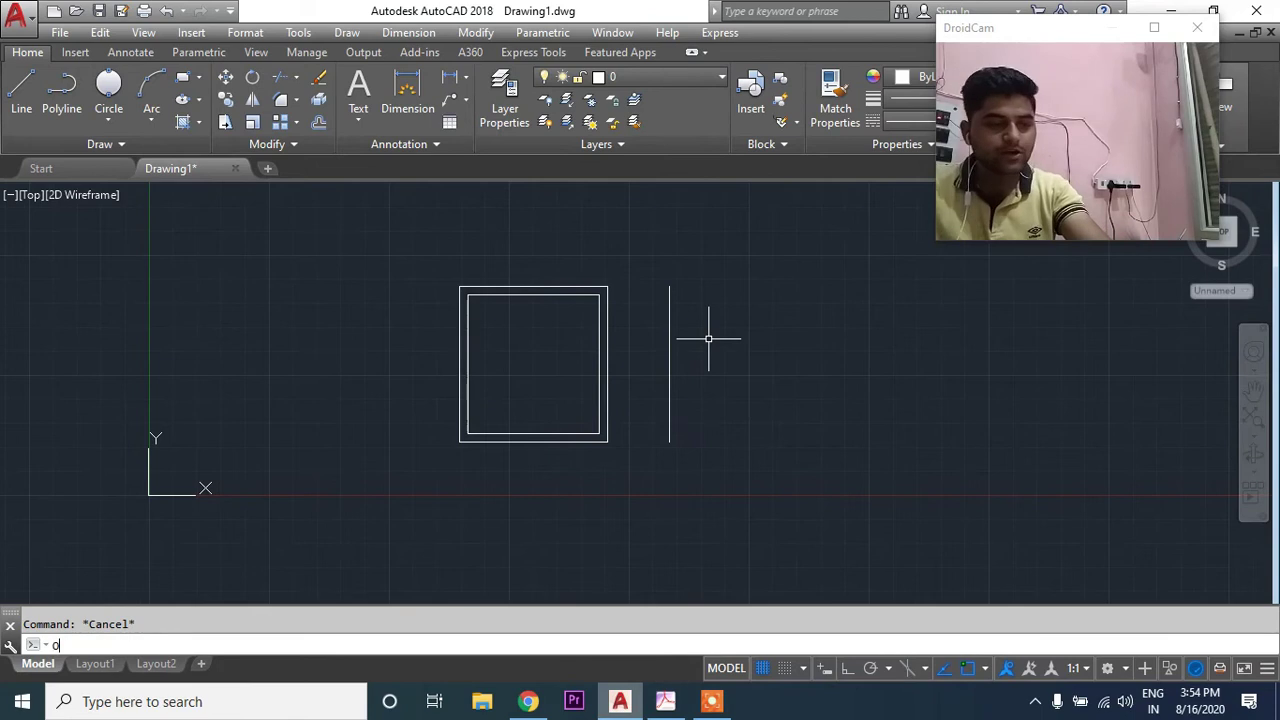
key("Return")
key("Return")
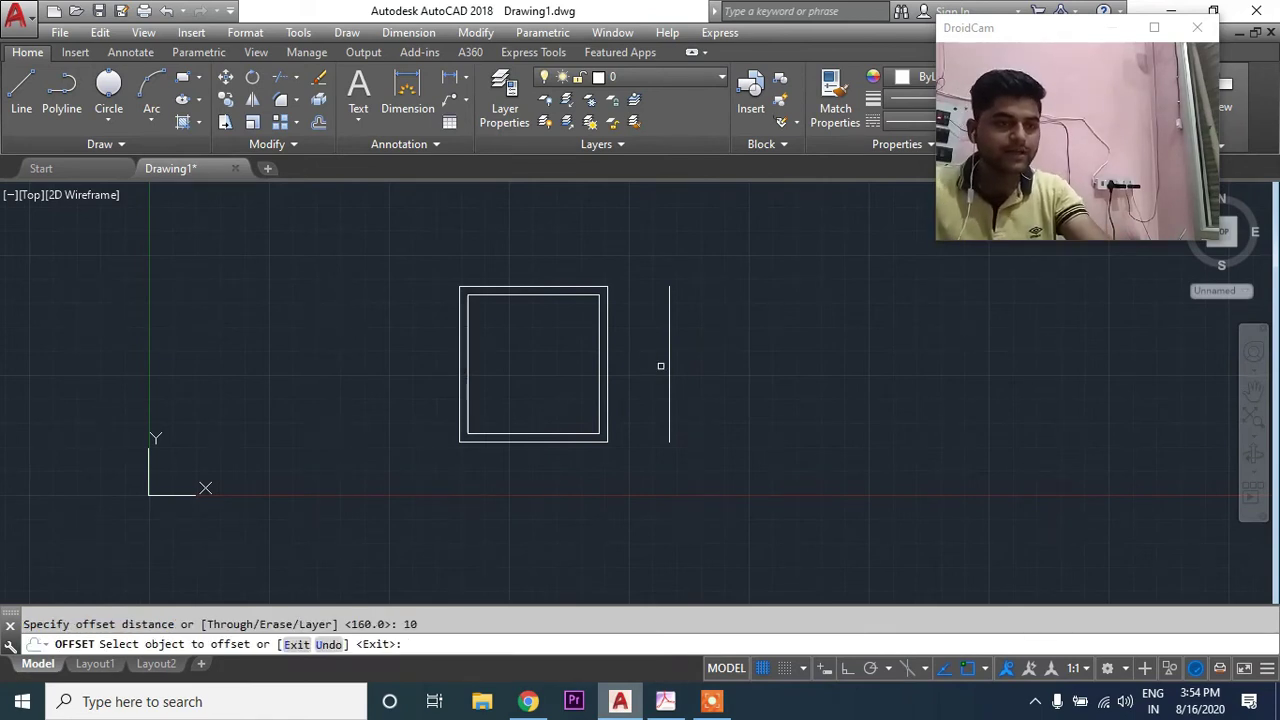
left_click(669, 366)
left_click(800, 351)
key("Escape")
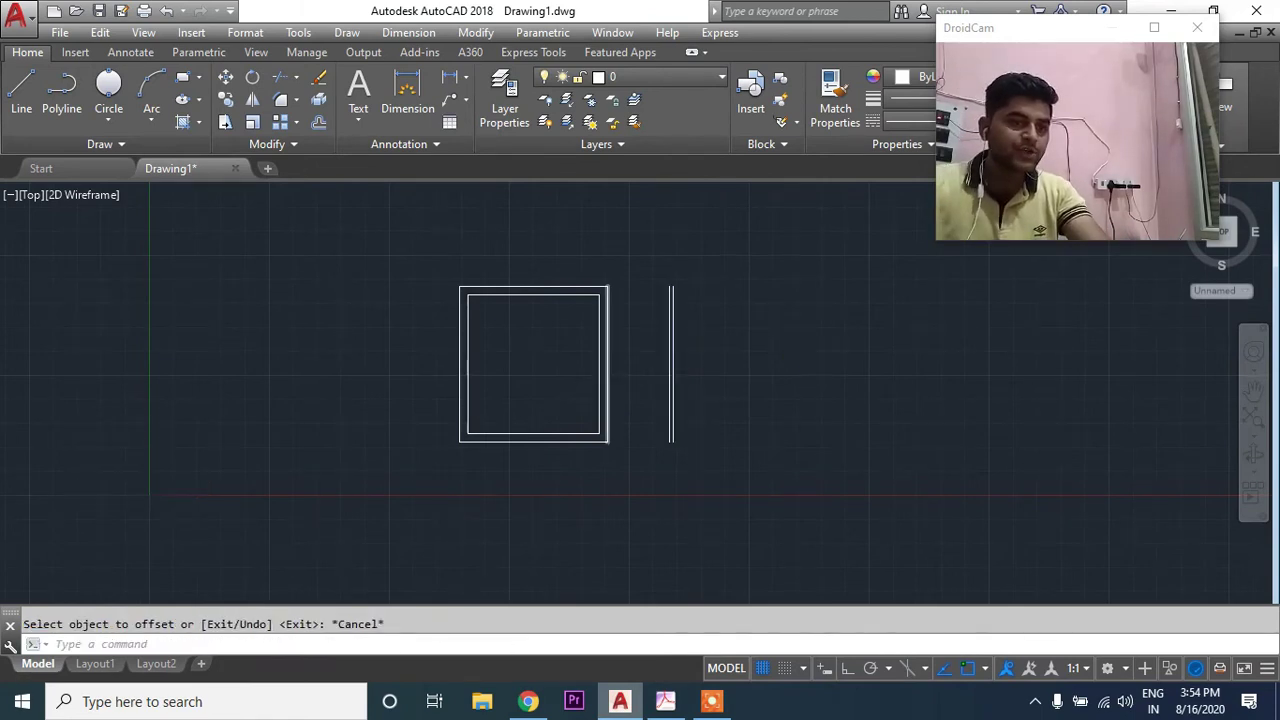
Step: Bring up the reference PDF and pan to the rooms along the top
scroll(610, 382, "up", 4)
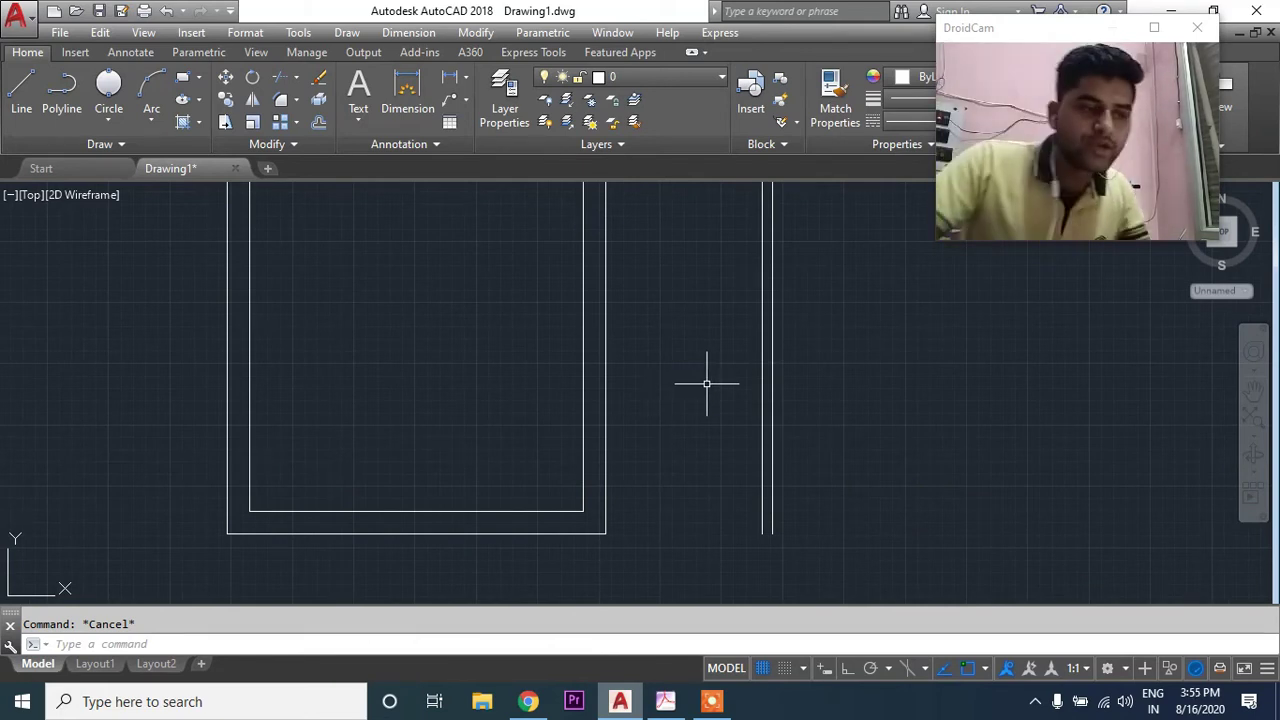
scroll(710, 426, "down", 4)
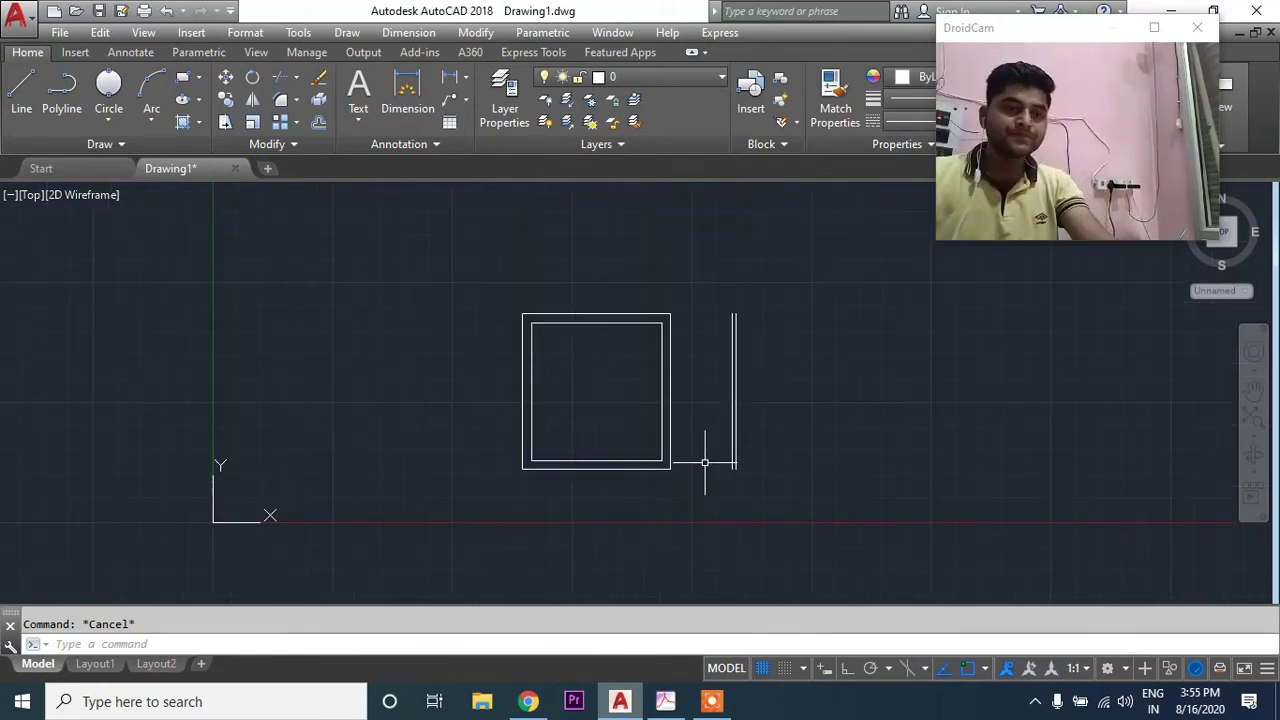
left_click(665, 701)
left_click_drag(691, 463, 571, 434)
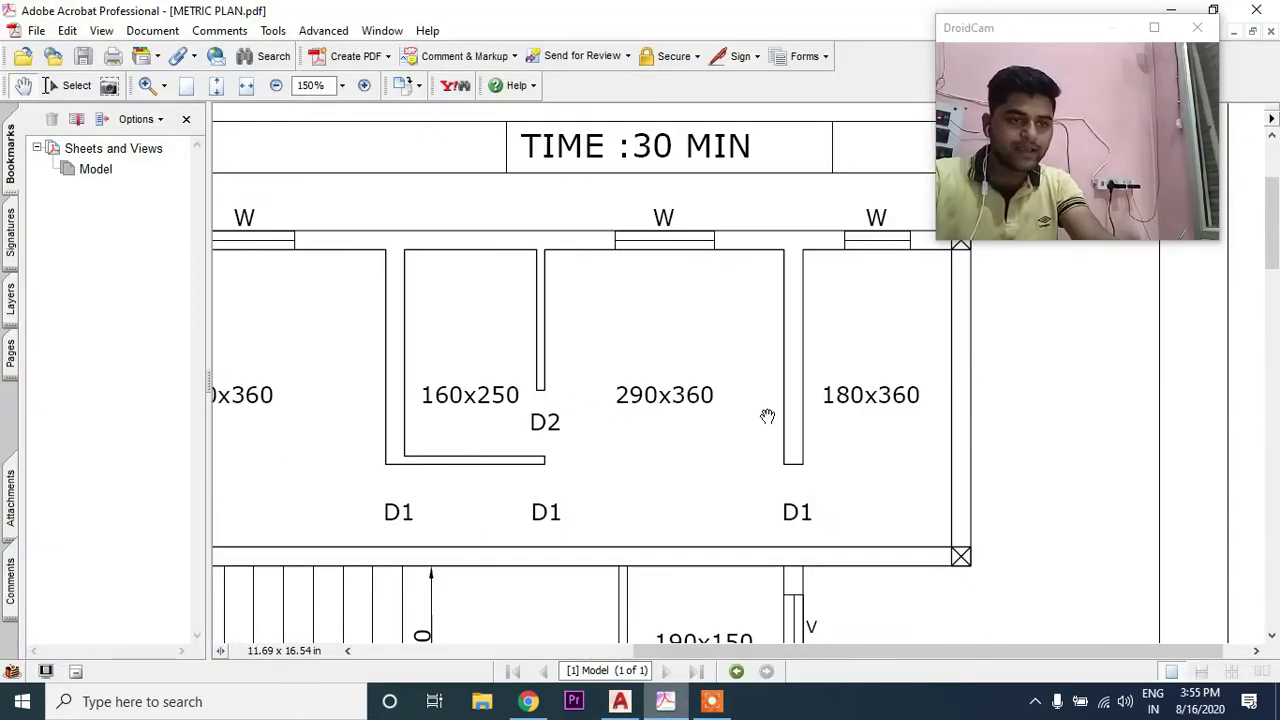
Step: Offset the double wall's right line to add a new vertical wall line 290 beyond it
left_click(620, 701)
type("o")
key("Return")
type("20")
key("Return")
scroll(750, 399, "up", 4)
left_click(707, 391)
scroll(707, 391, "down", 3)
left_click(757, 425)
key("Escape")
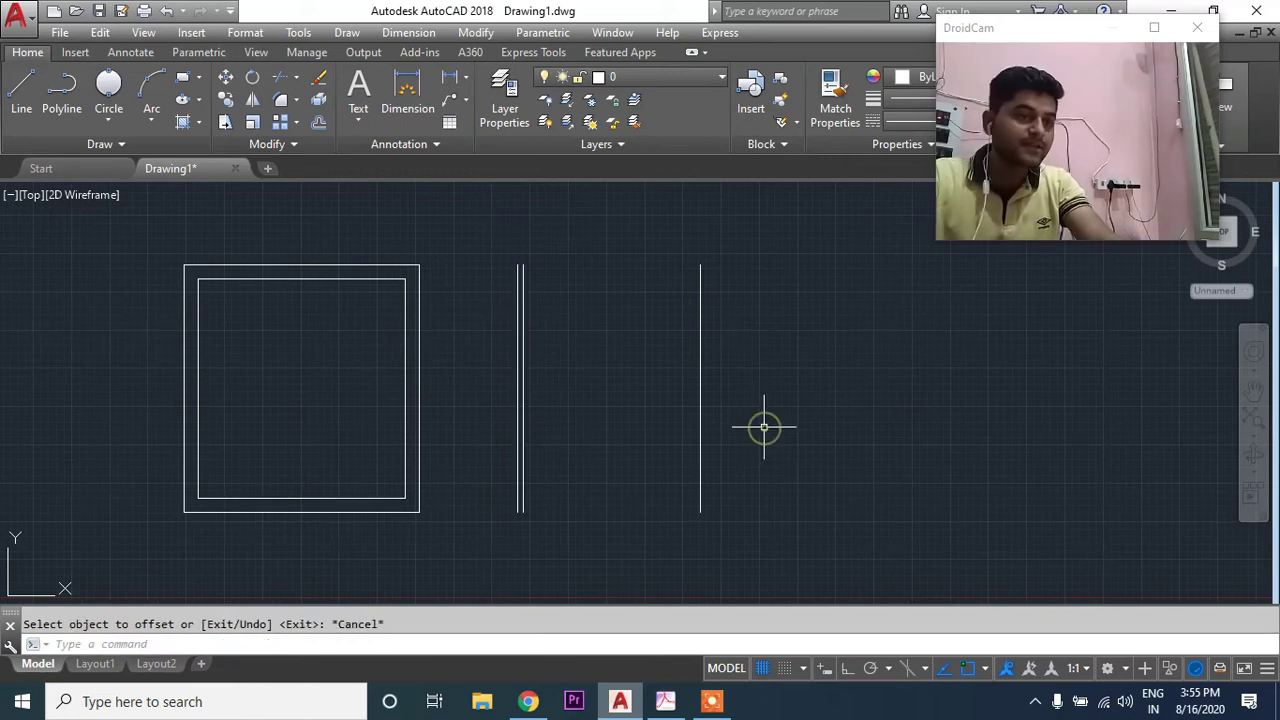
key("Escape")
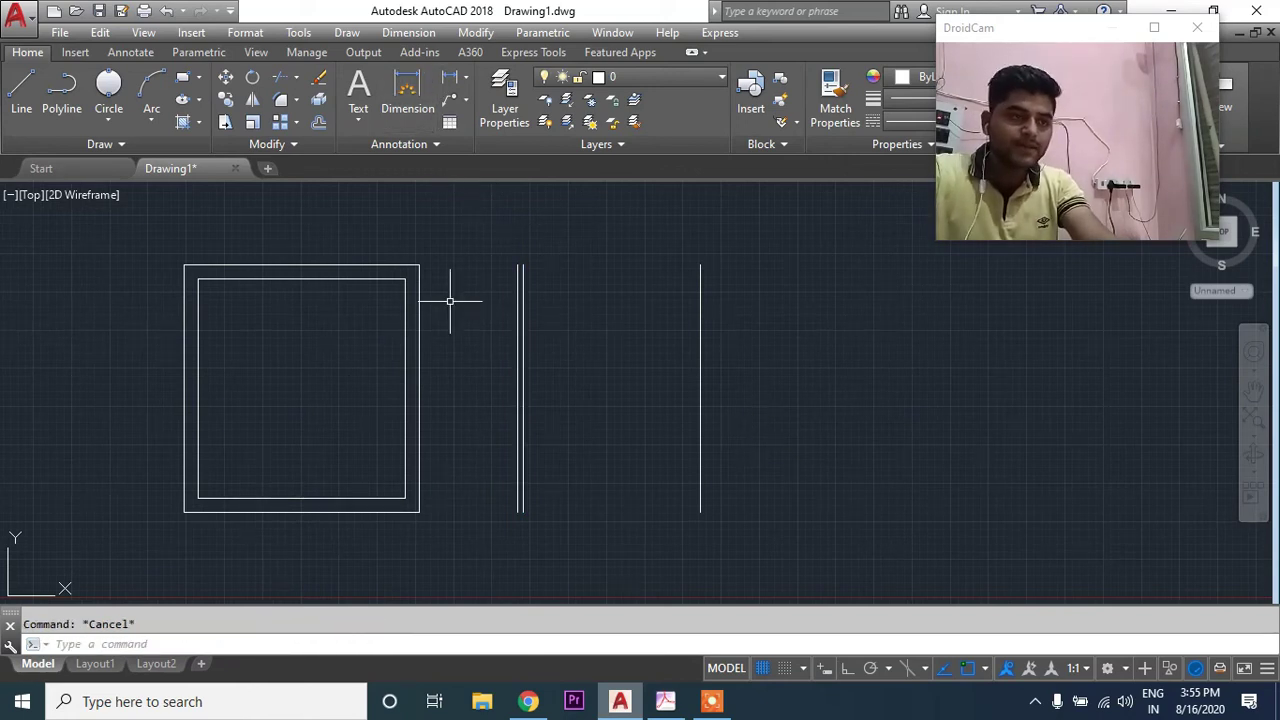
Step: Measure the room width and the 23.0 wall thickness with linear dimensions
middle_click_drag(343, 369, 427, 361)
left_click(455, 80)
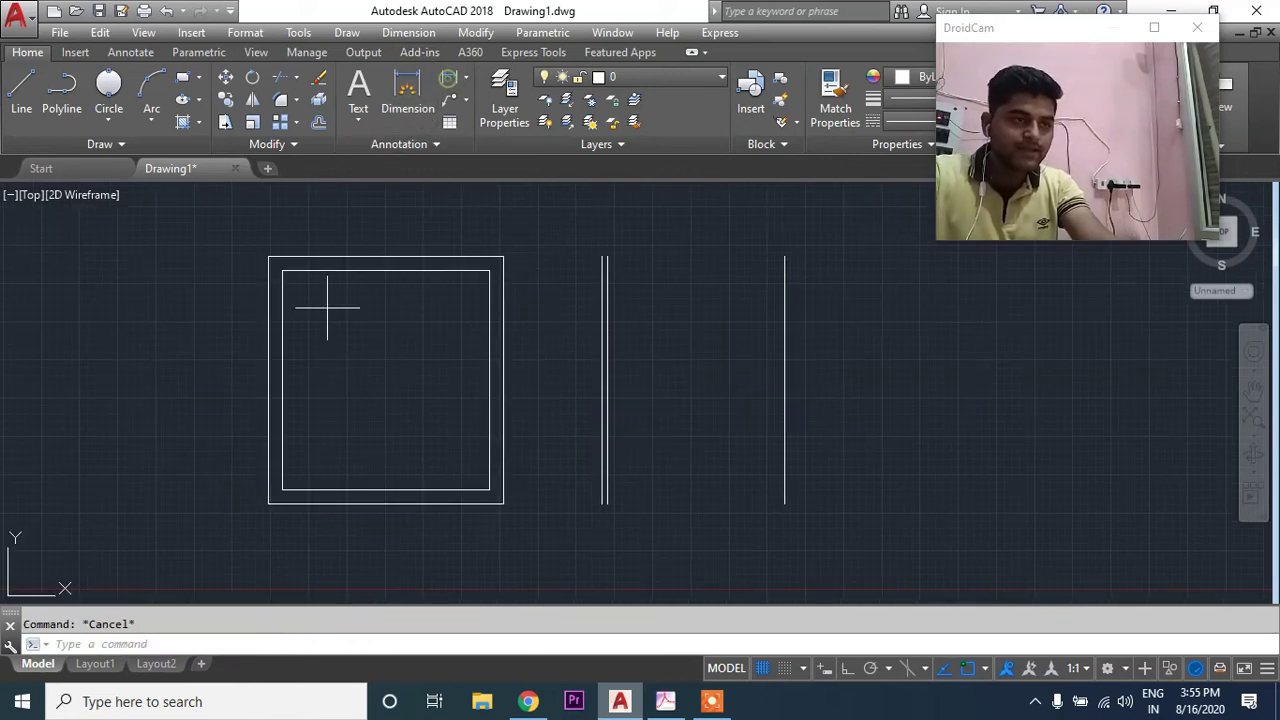
left_click(281, 380)
left_click(489, 380)
key("Escape")
key("Return")
scroll(505, 389, "up", 5)
left_click(465, 389)
left_click(499, 390)
key("Escape")
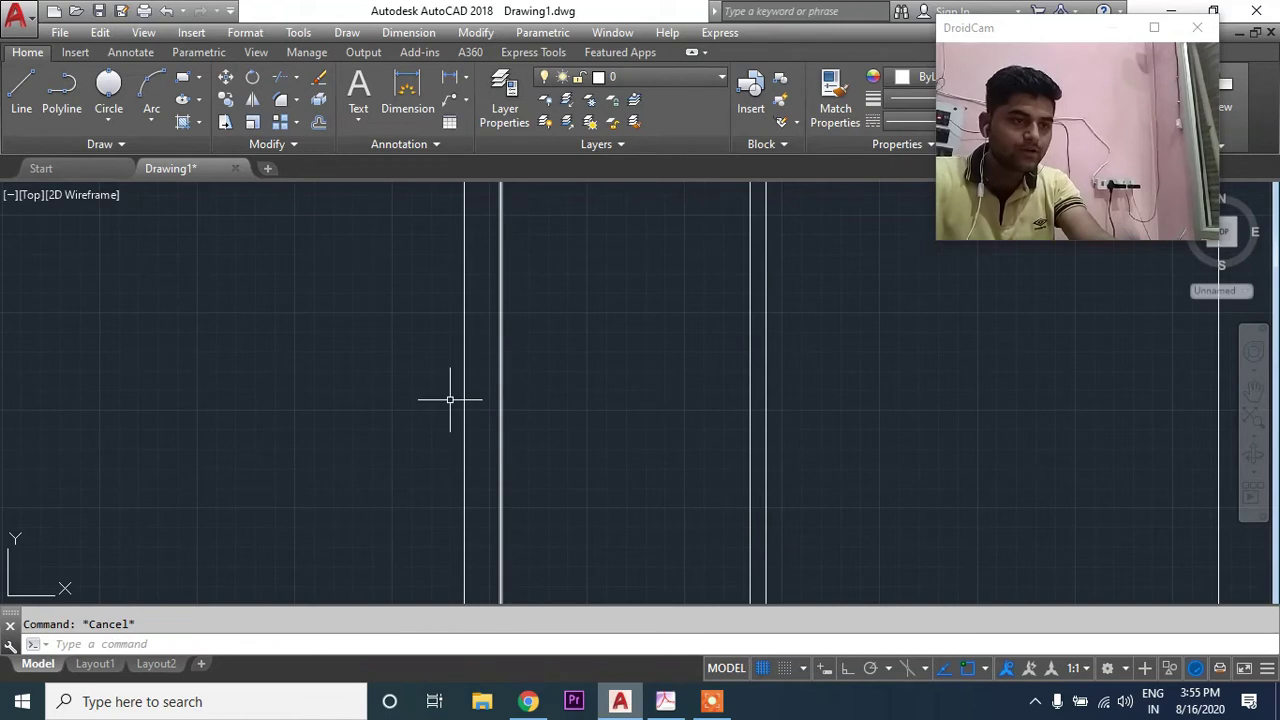
Step: Measure the spacings between the room and the right-hand vertical wall lines
left_click(450, 78)
left_click(500, 364)
left_click(751, 364)
key("Escape")
key("Return")
left_click(751, 380)
left_click(766, 380)
key("Escape")
scroll(756, 395, "down", 4)
middle_click_drag(748, 401, 703, 400)
Step: Check the 290.0 spacing to the far line, then glance at the reference PDF
key("Return")
scroll(703, 400, "up", 4)
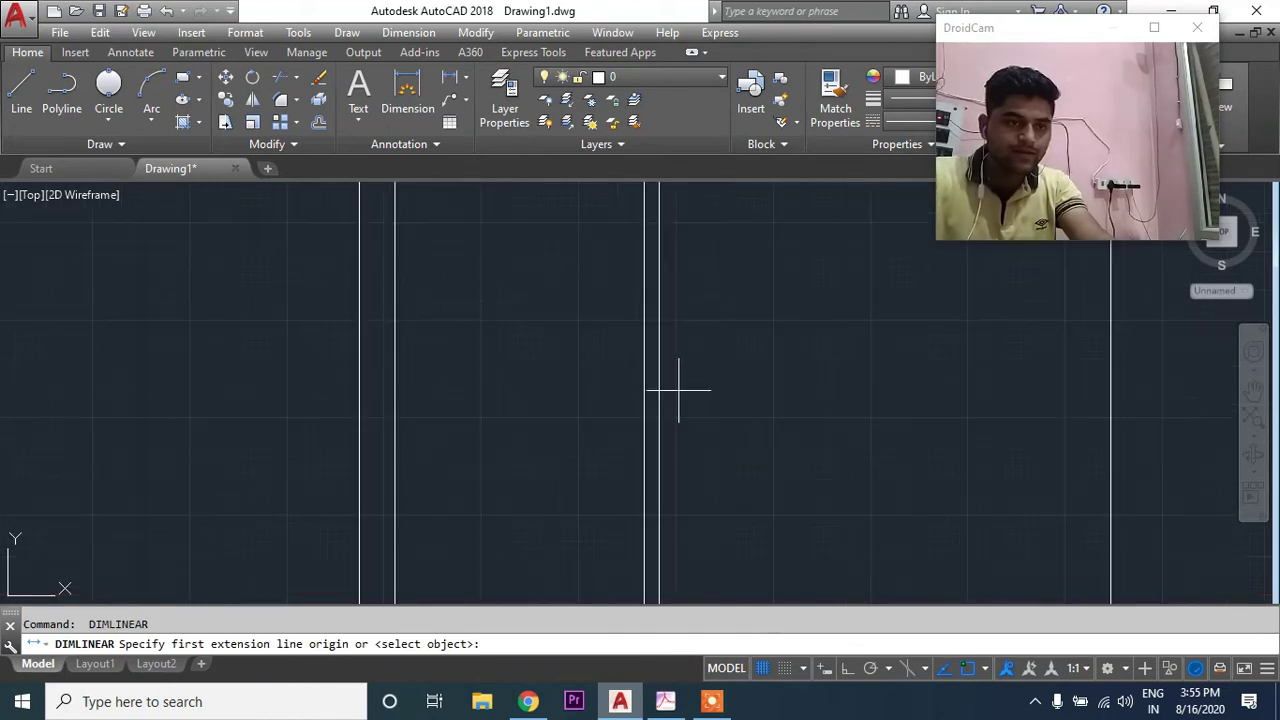
left_click(658, 390)
left_click(1110, 391)
key("Escape")
scroll(686, 514, "down", 3)
middle_click_drag(609, 591, 731, 416)
scroll(731, 416, "down", 2)
key("alt+Tab")
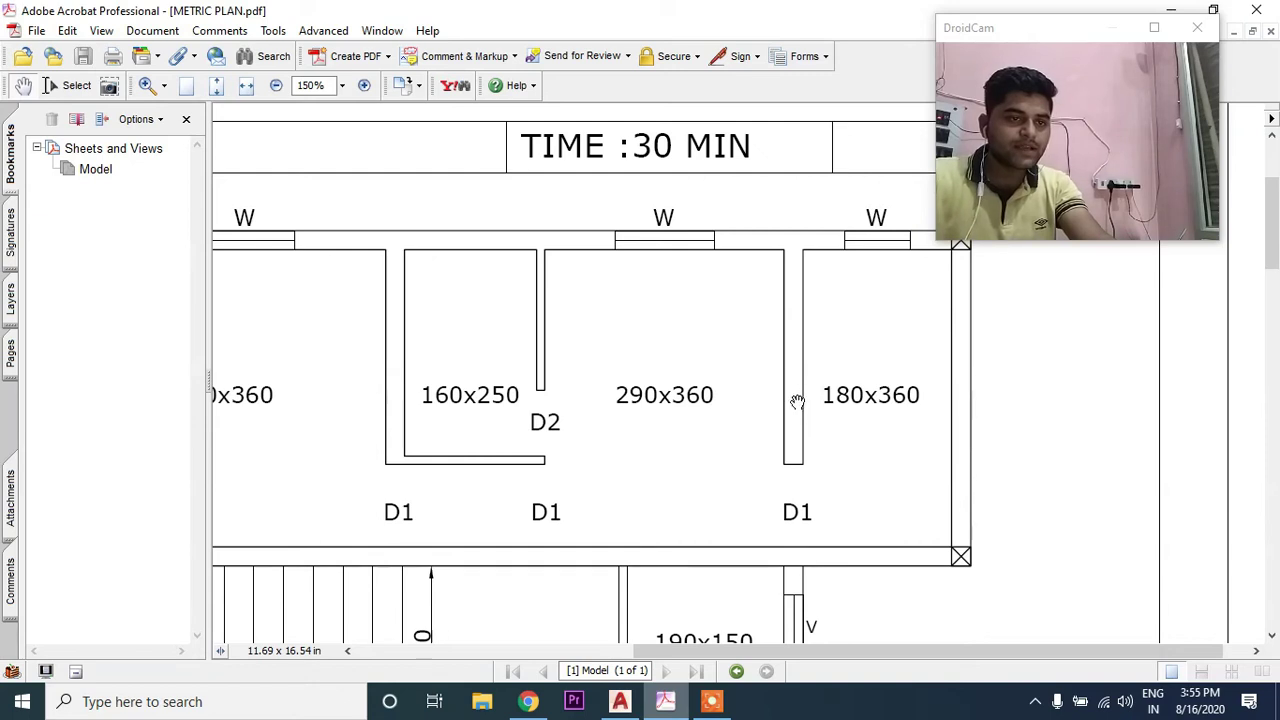
key("alt+Tab")
scroll(786, 446, "up", 2)
Step: Double the 290 wall line with a 23 offset copy to its right
type("o")
key("Return")
type("23")
key("Return")
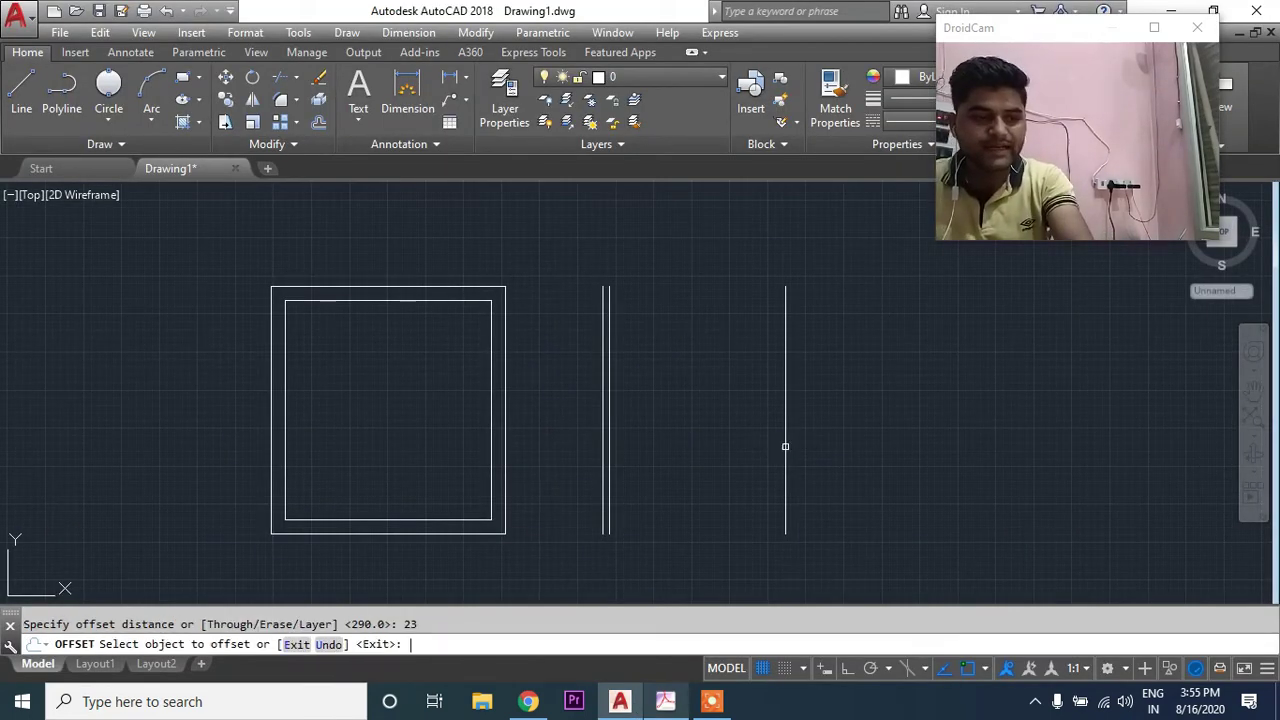
left_click(790, 409)
left_click(871, 423)
key("Escape")
left_click(665, 701)
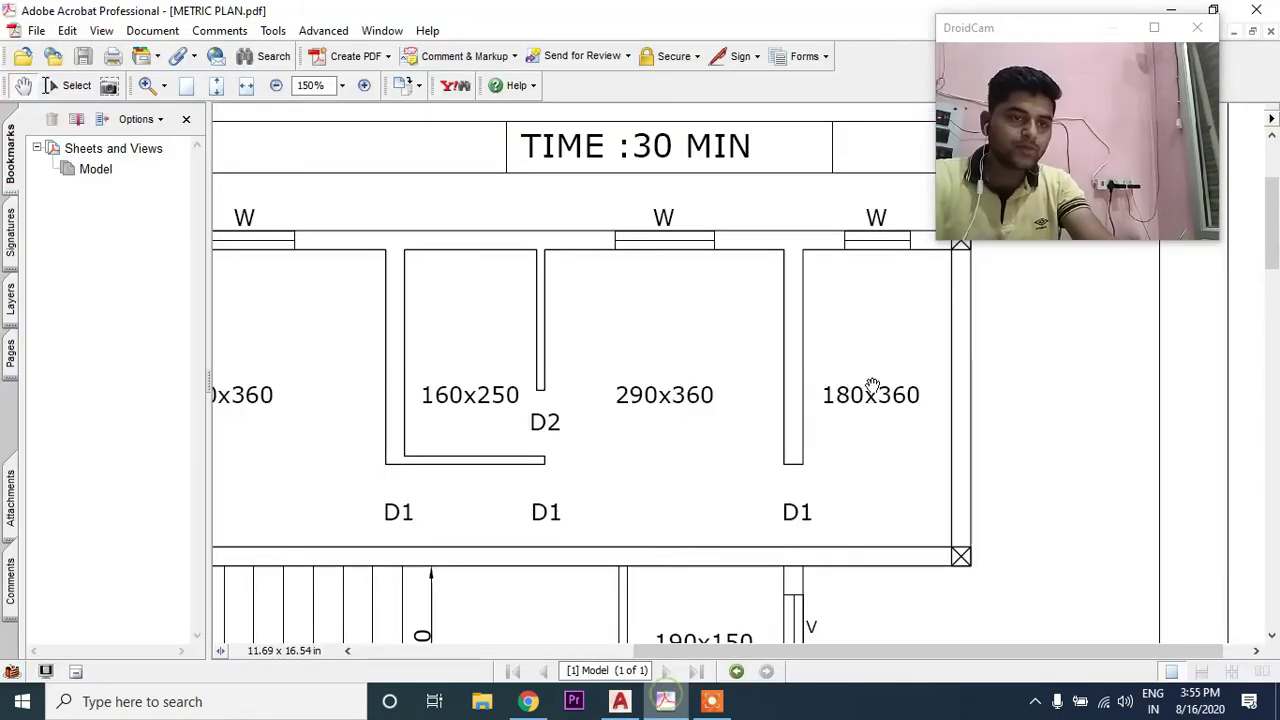
left_click(620, 701)
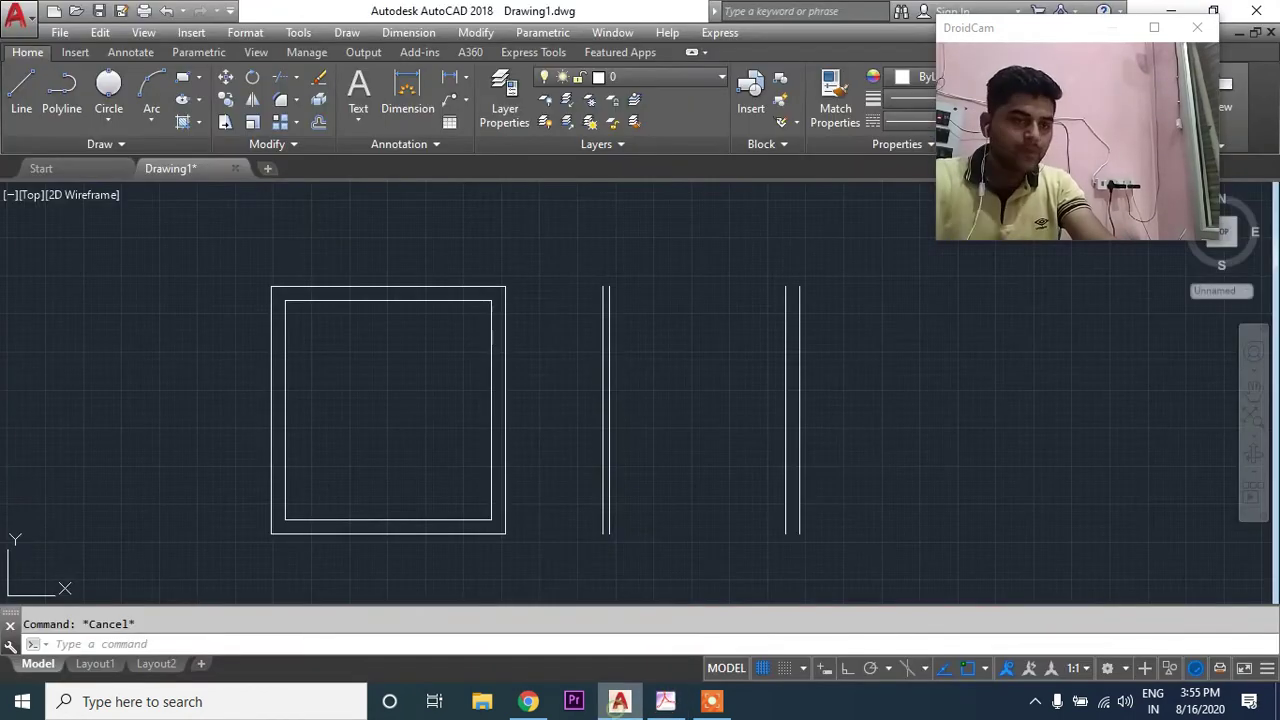
Step: Offset the rightmost wall line 180 to add a new vertical line
type("o")
key("Return")
type("180")
key("Return")
left_click(800, 416)
left_click(938, 429)
key("Escape")
Step: Double the newest vertical line with a 23 offset to form another wall
type("o")
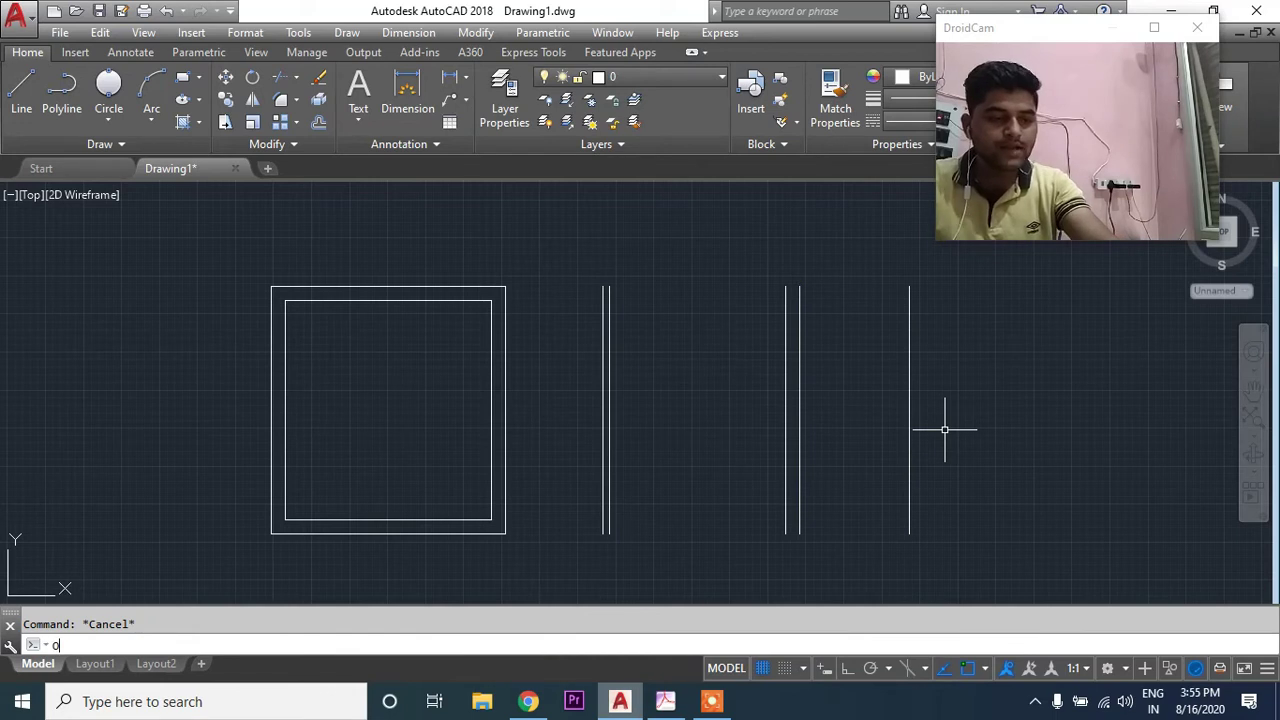
key("Return")
type("3")
key("Return")
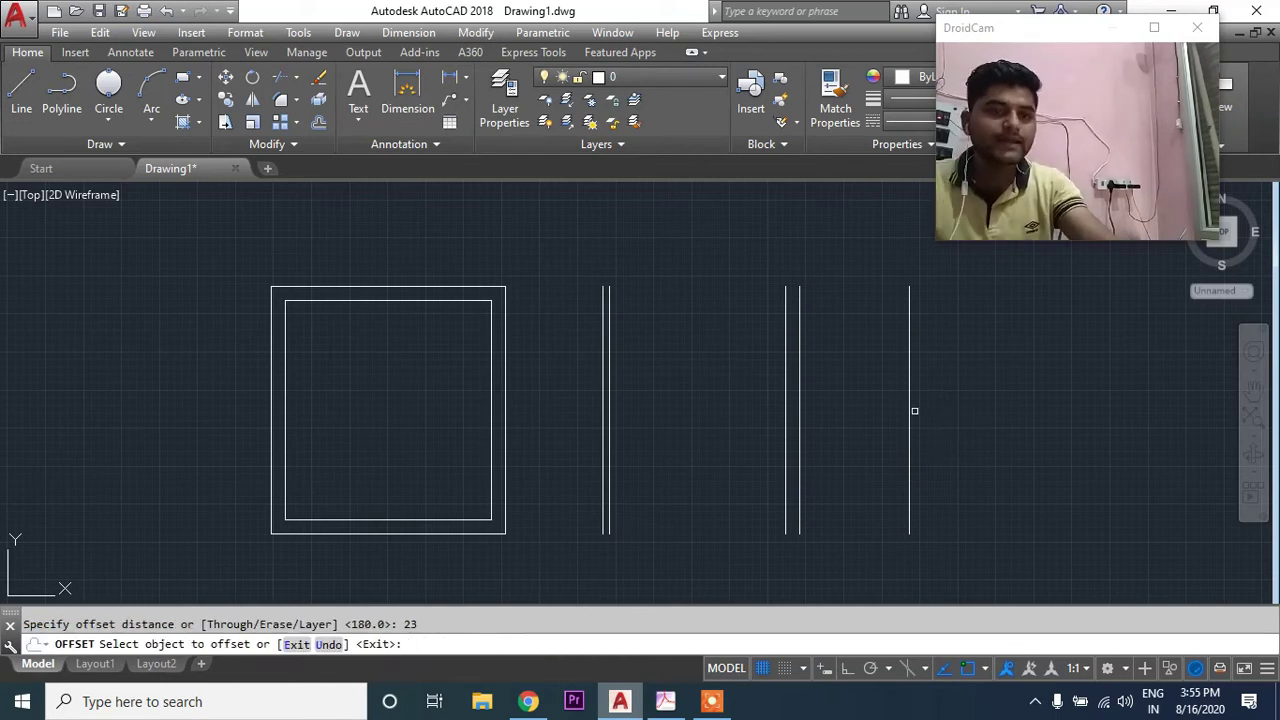
left_click(911, 409)
left_click(1010, 414)
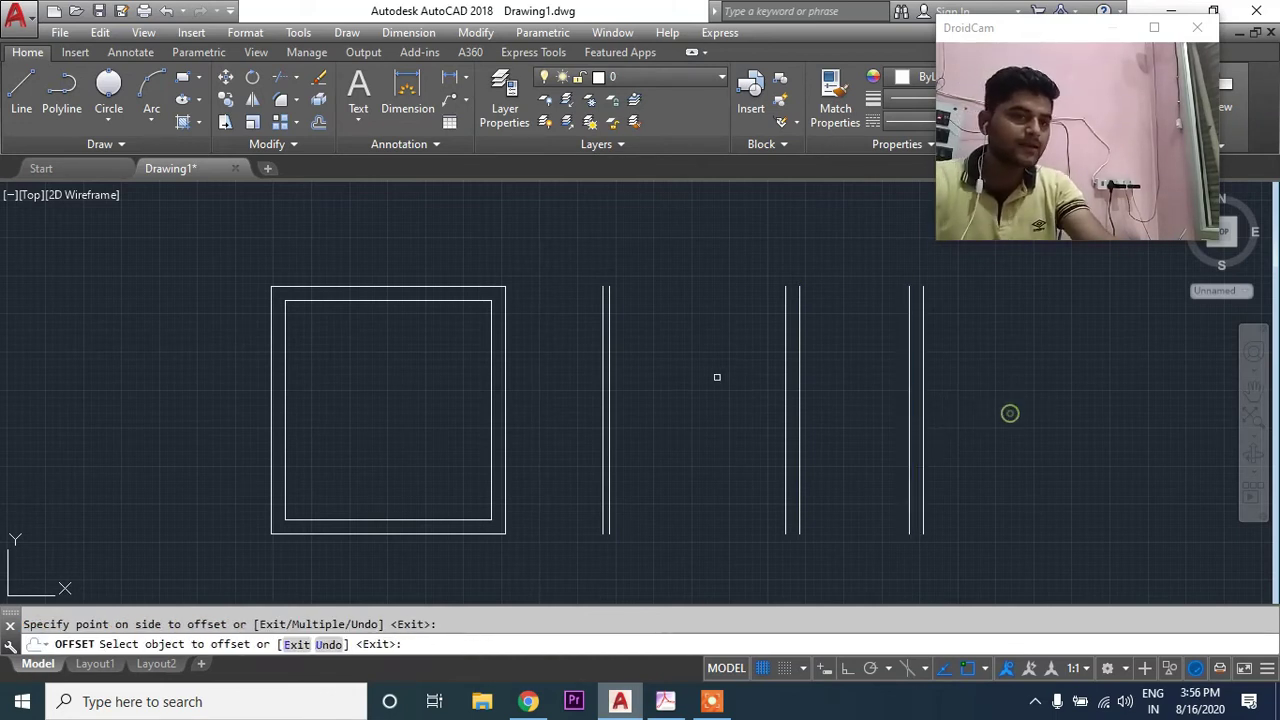
scroll(594, 352, "down", 2)
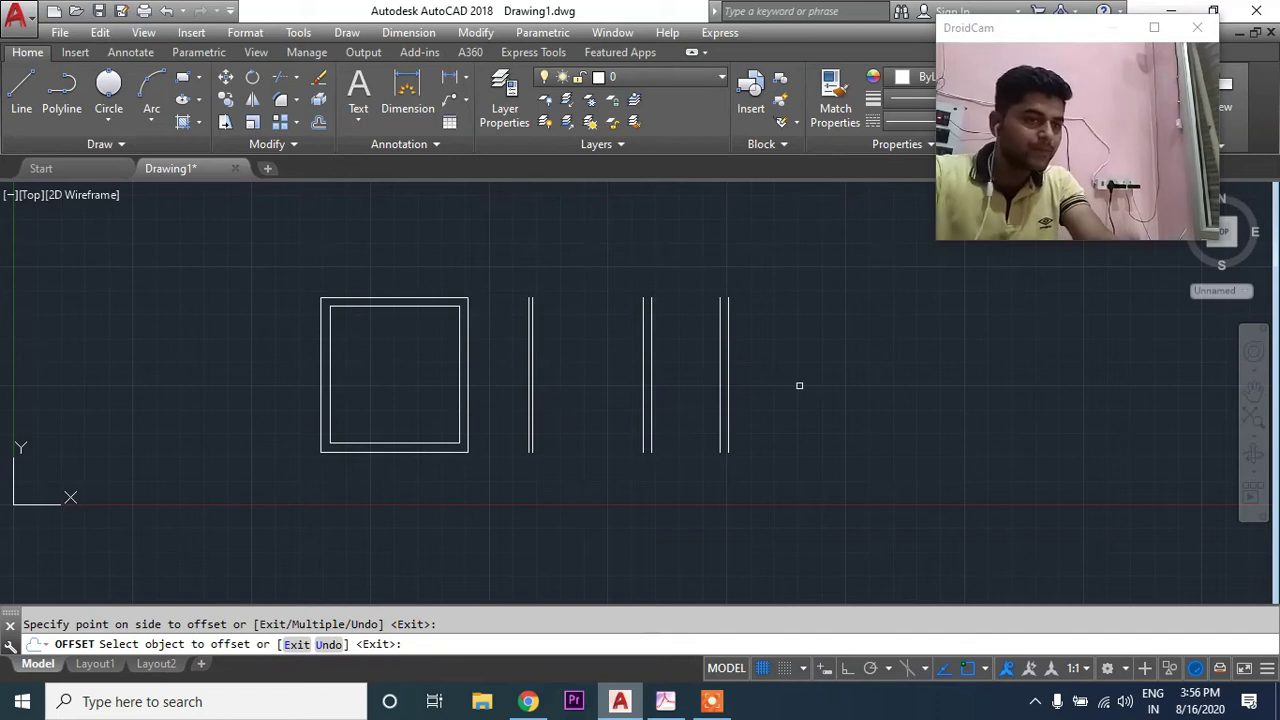
key("Escape")
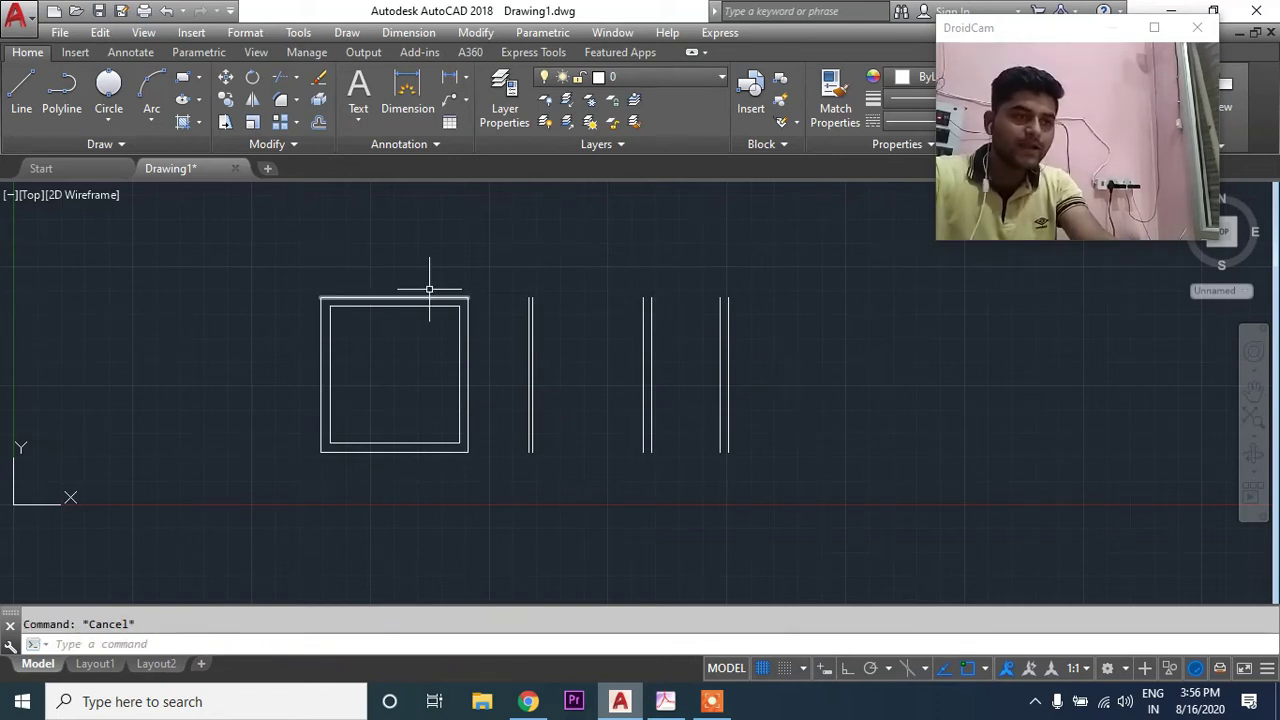
left_click(420, 282)
key("Escape")
key("Escape")
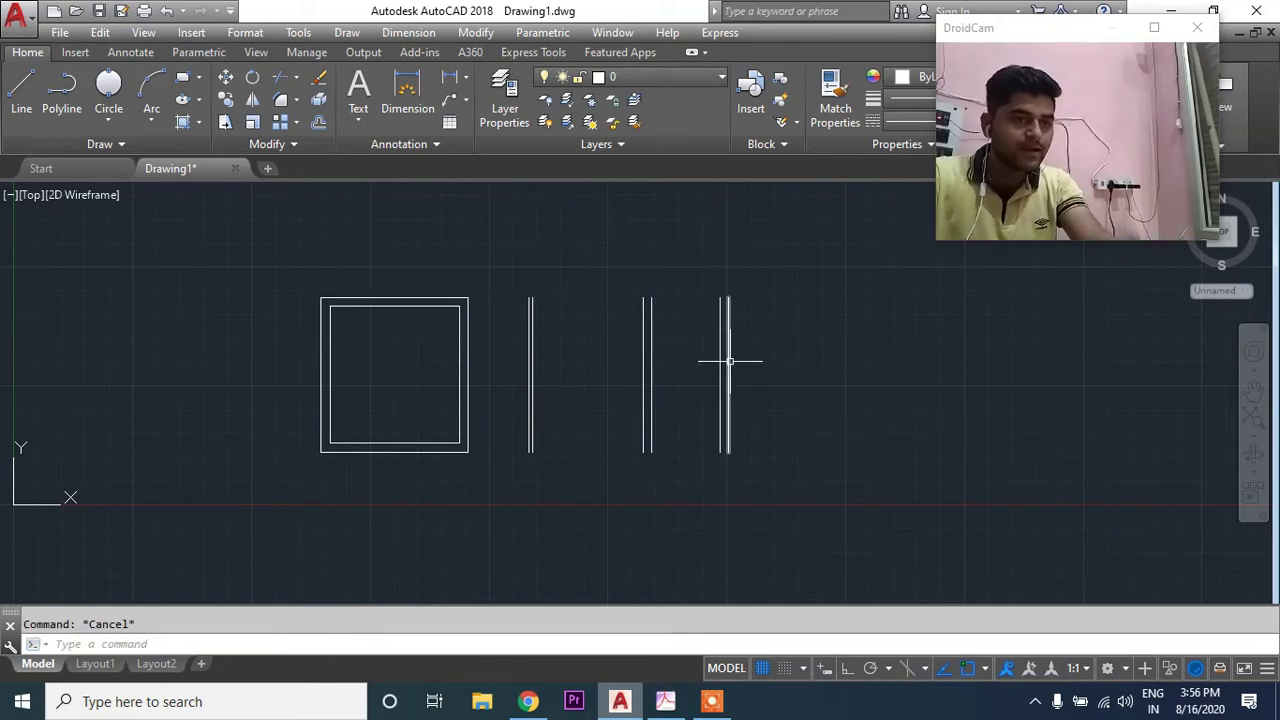
type("F")
key("Return")
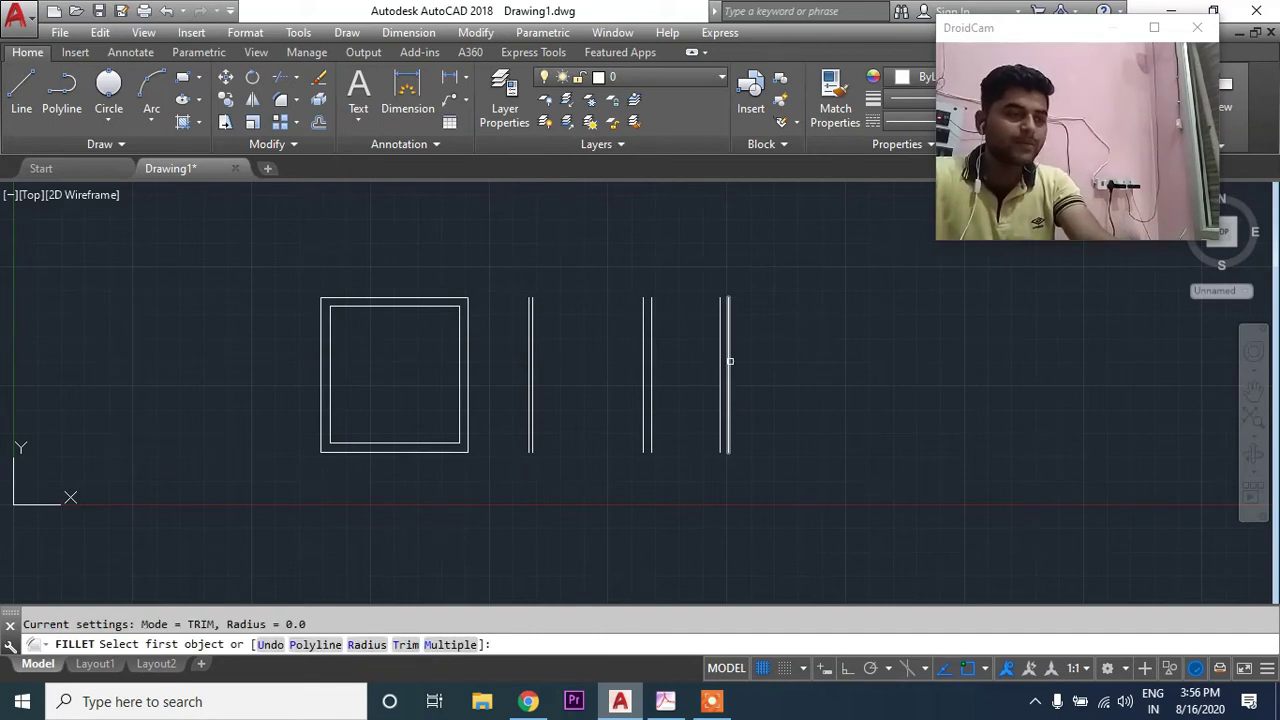
Step: Fillet the outer top wall edge to the rightmost vertical line, in Multiple mode
key("Escape")
key("Escape")
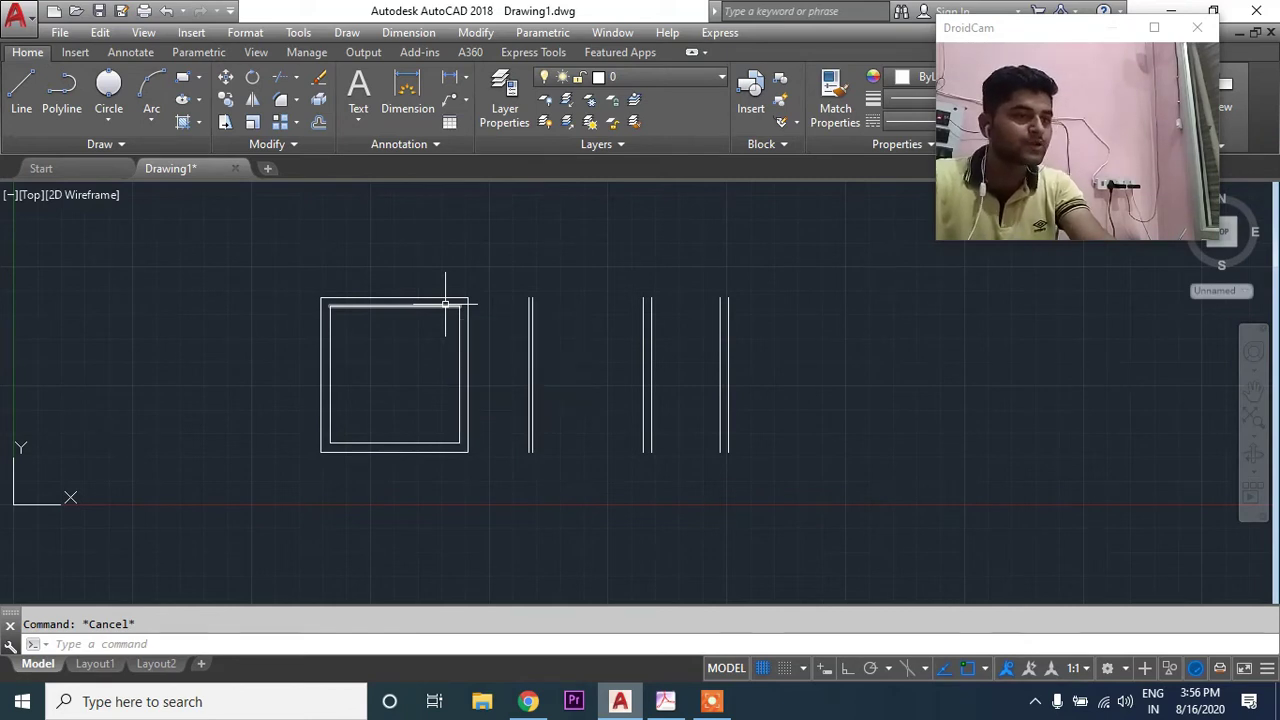
middle_click_drag(446, 304, 522, 299)
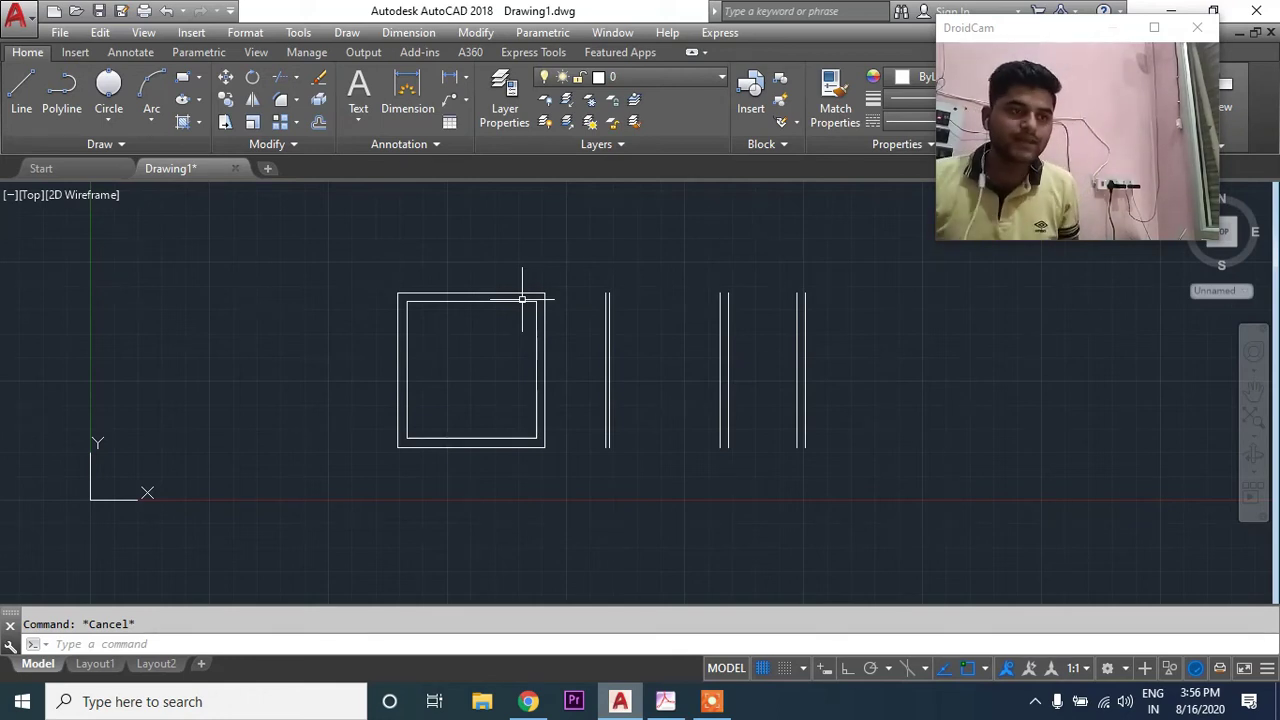
middle_click_drag(533, 309, 519, 281)
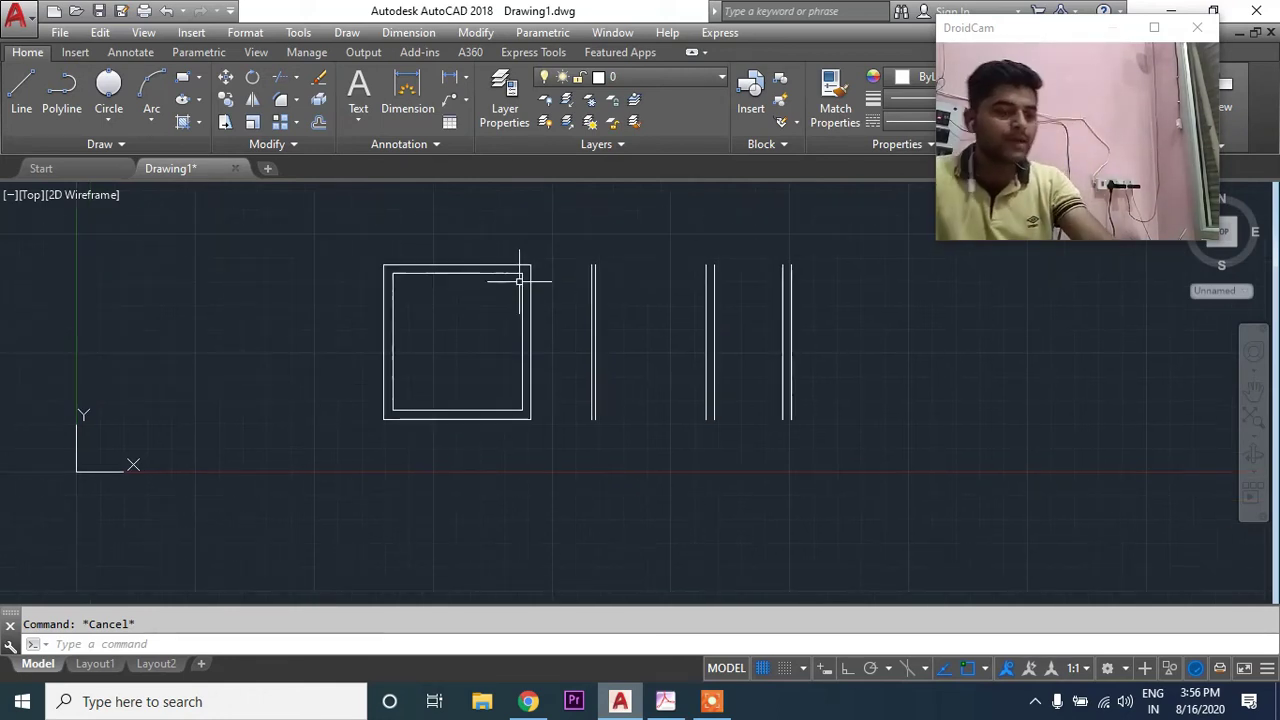
type("f")
key("Return")
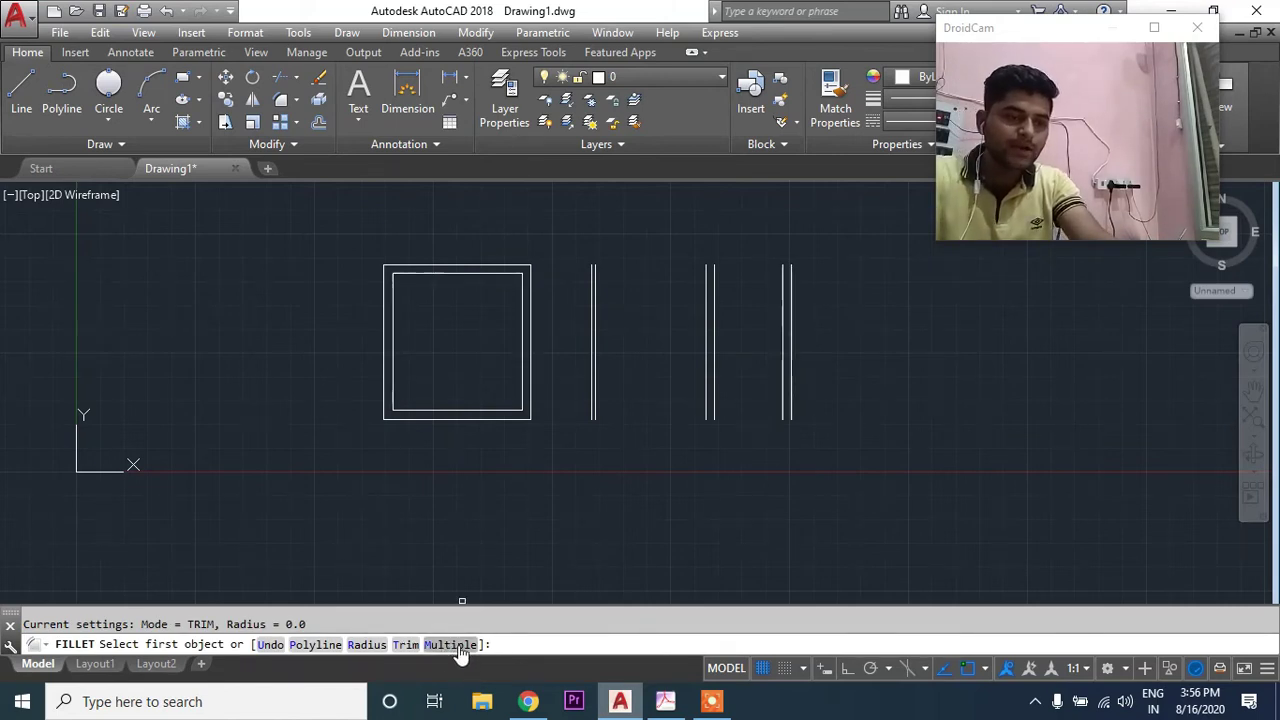
left_click(449, 645)
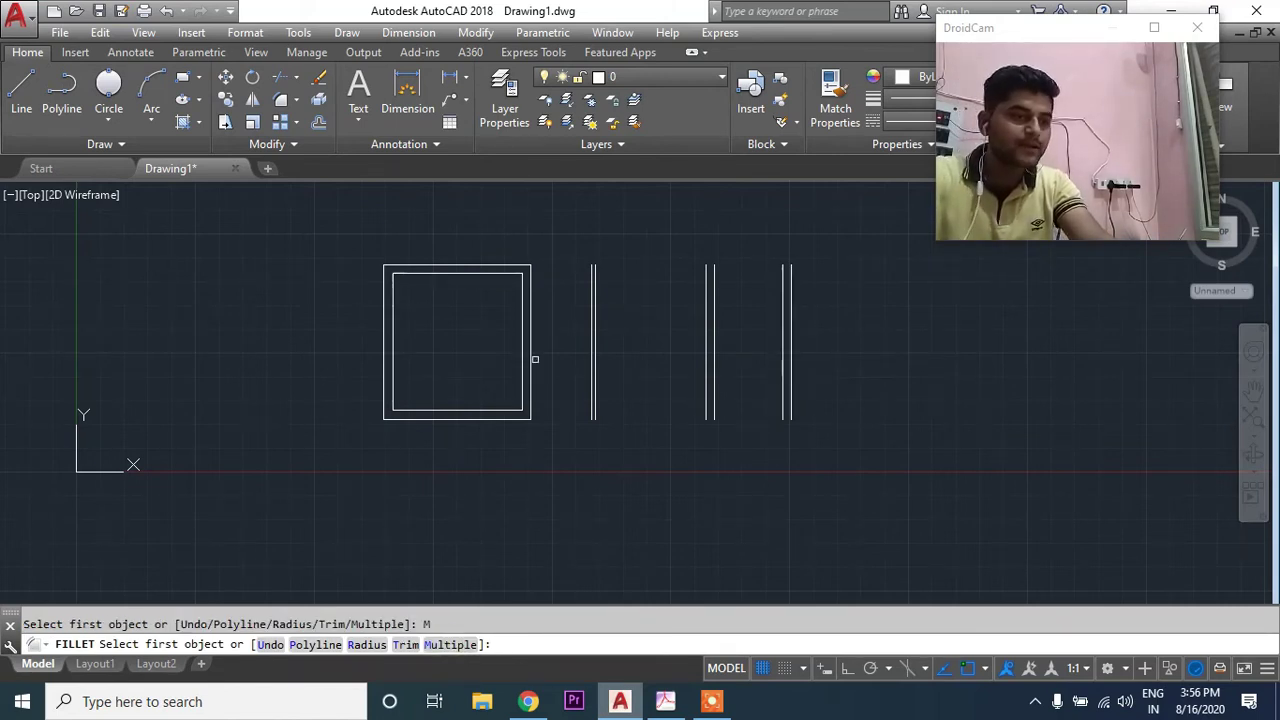
left_click(476, 267)
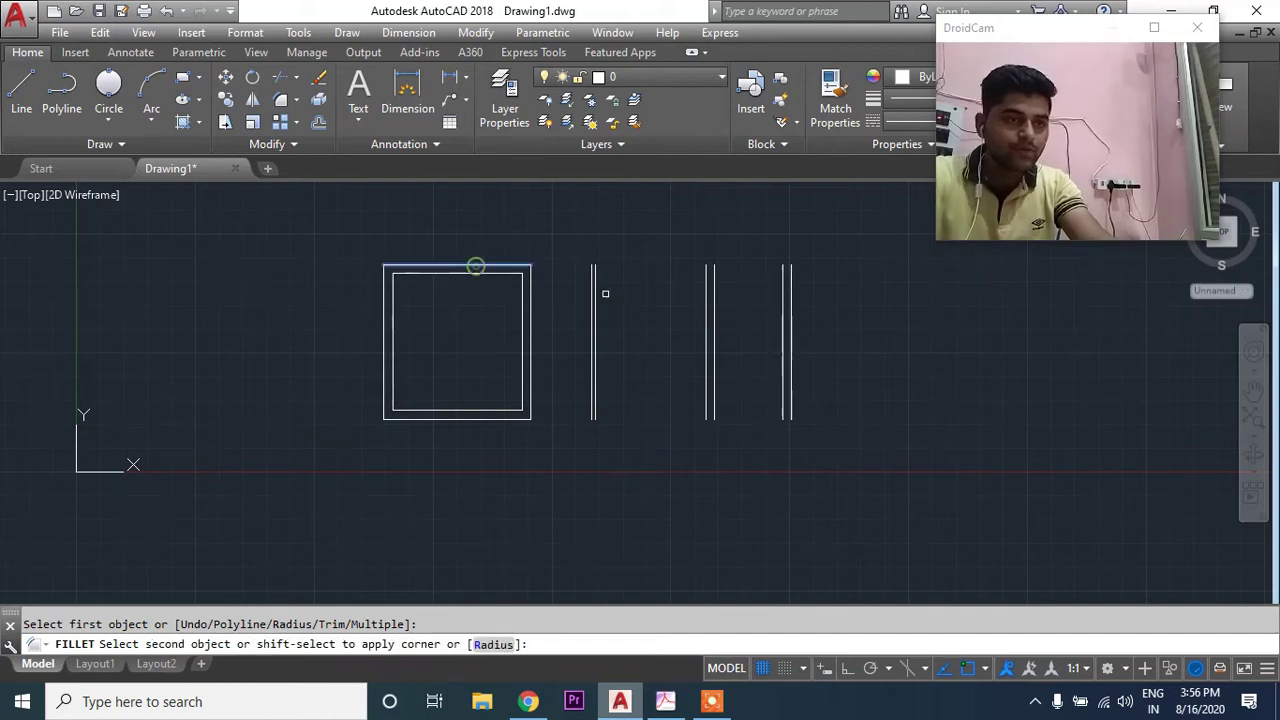
left_click(790, 322)
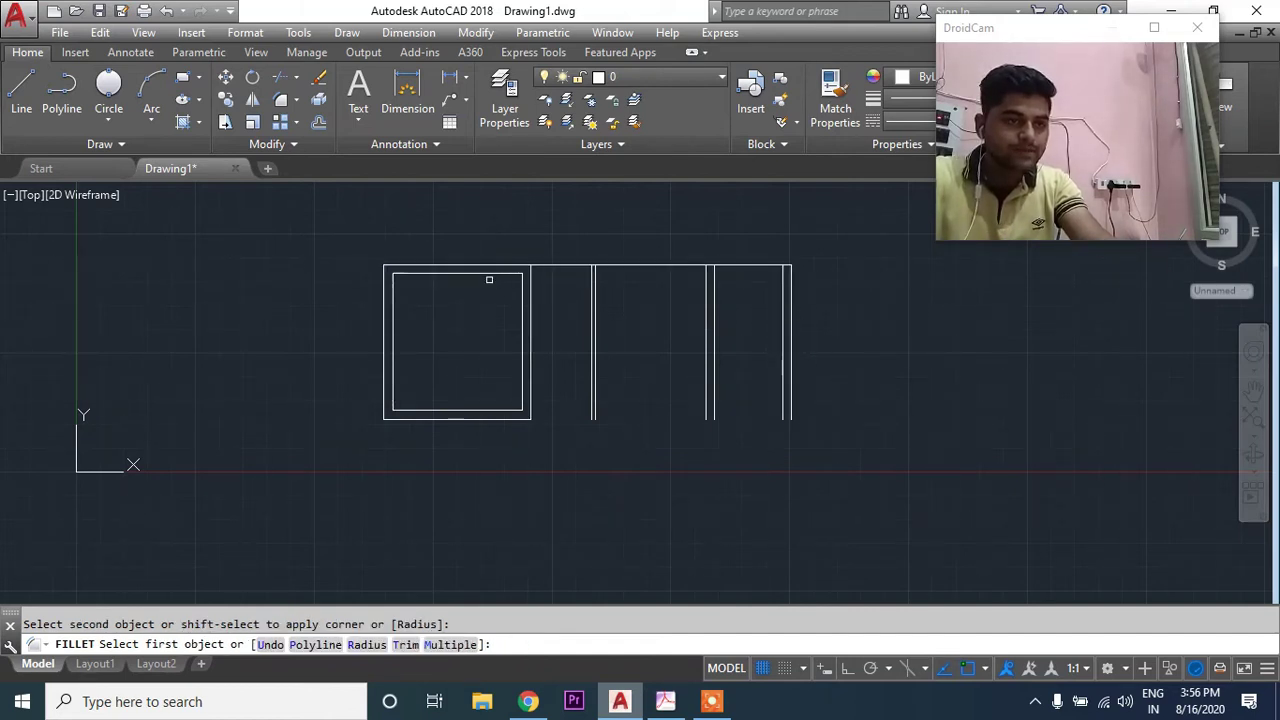
Step: Fillet the inner top, inner bottom and outer bottom edges to the right double wall
left_click(488, 272)
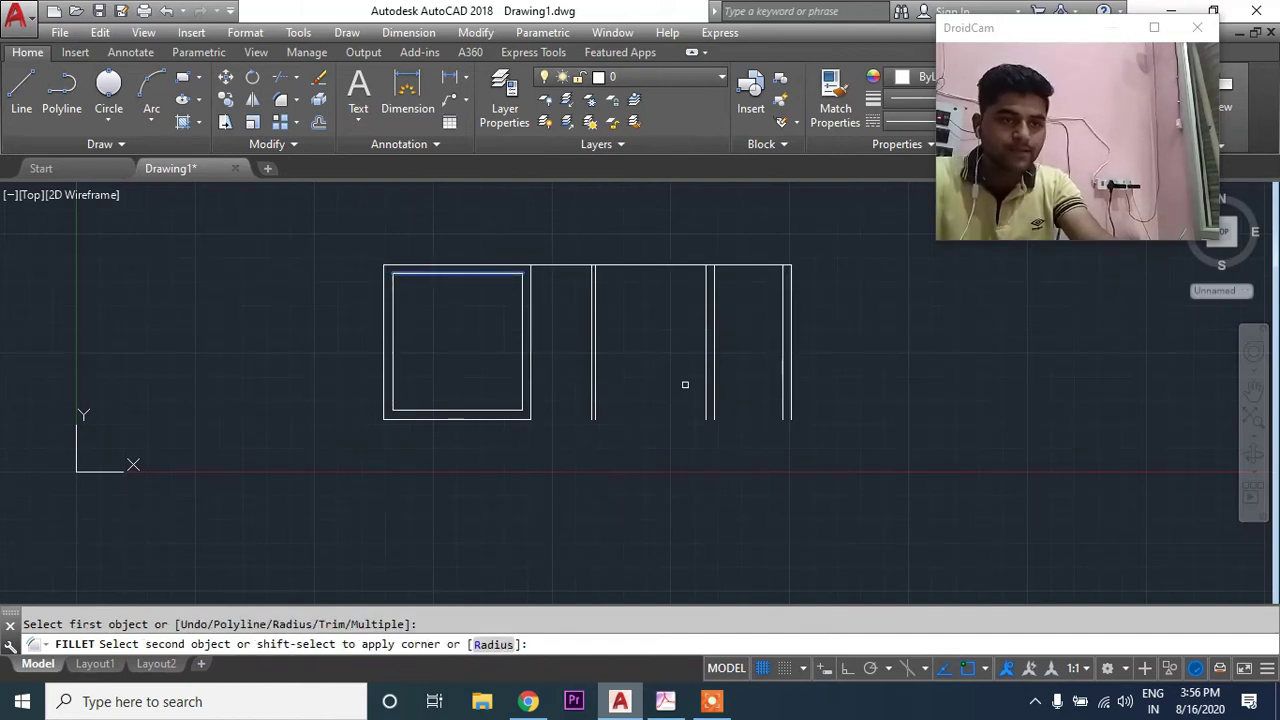
left_click(779, 322)
left_click(500, 408)
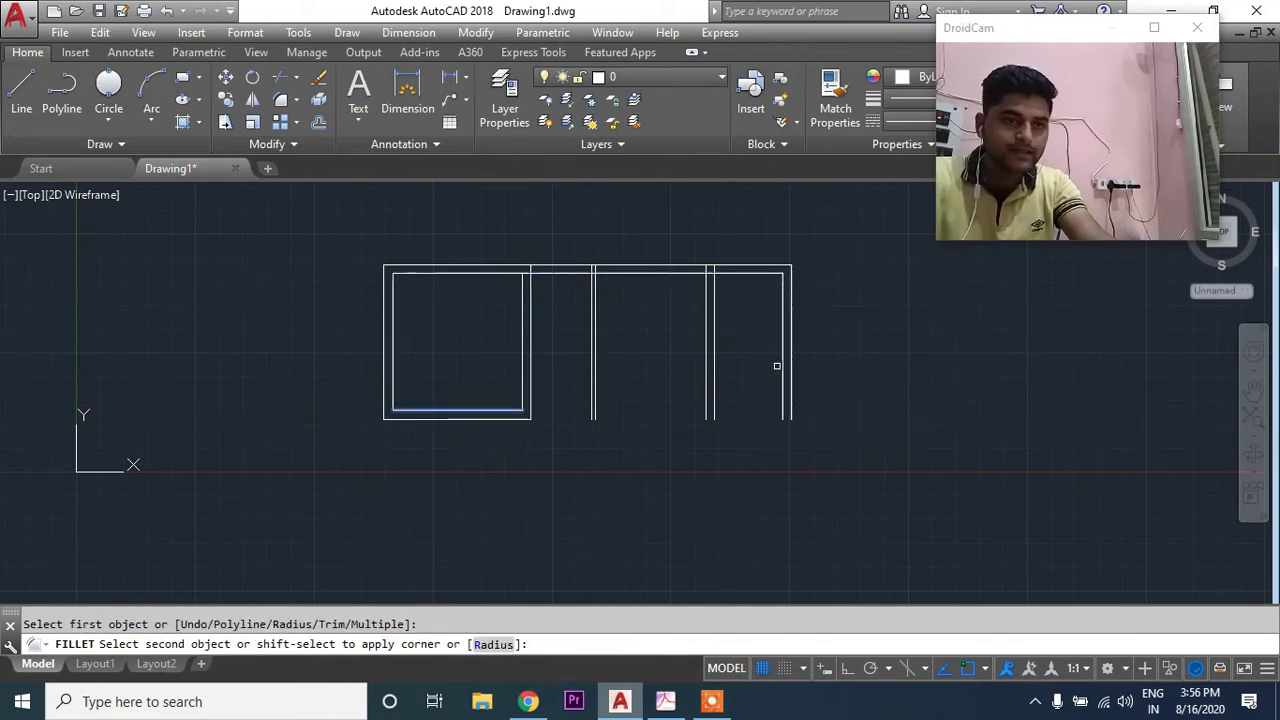
left_click(782, 366)
left_click(474, 419)
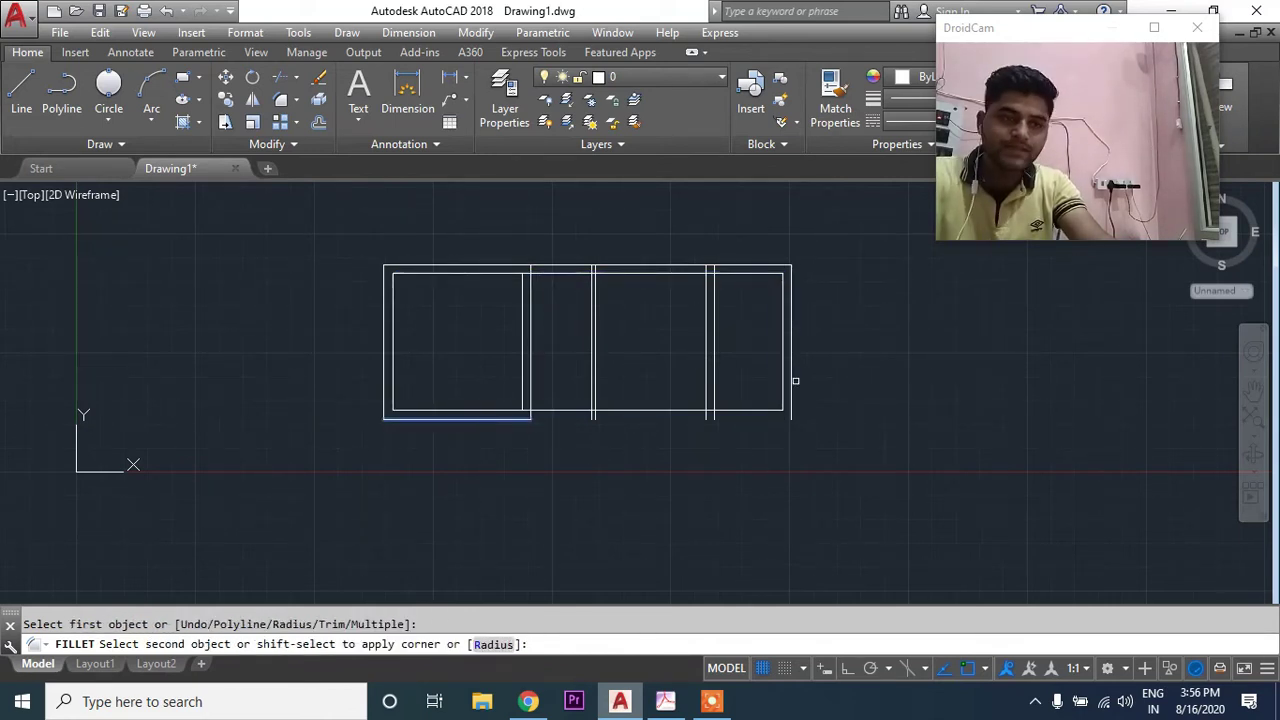
left_click(795, 371)
key("Escape")
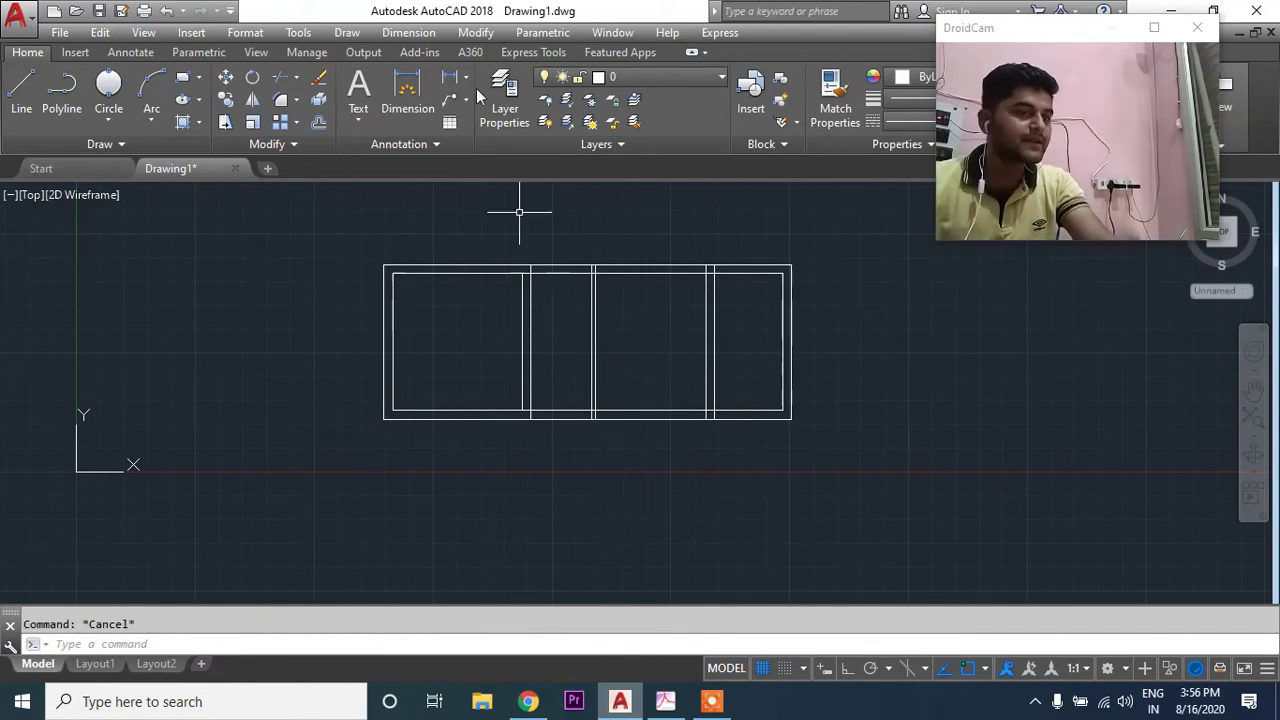
Step: Start TRIM with every line as a cutting edge, after cancelling a first attempt
type("tr")
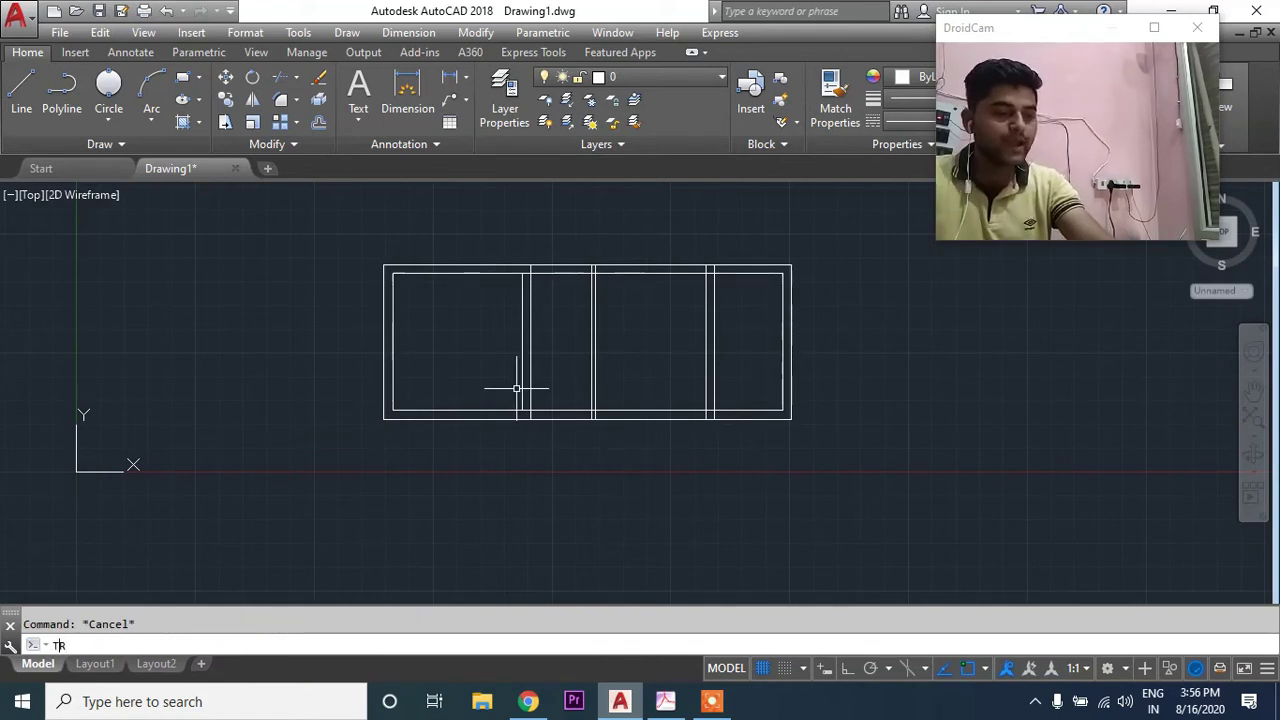
key("Return")
scroll(651, 283, "up", 3)
scroll(742, 344, "up", 3)
left_click(778, 344)
left_click(466, 344)
scroll(466, 350, "down", 3)
key("Escape")
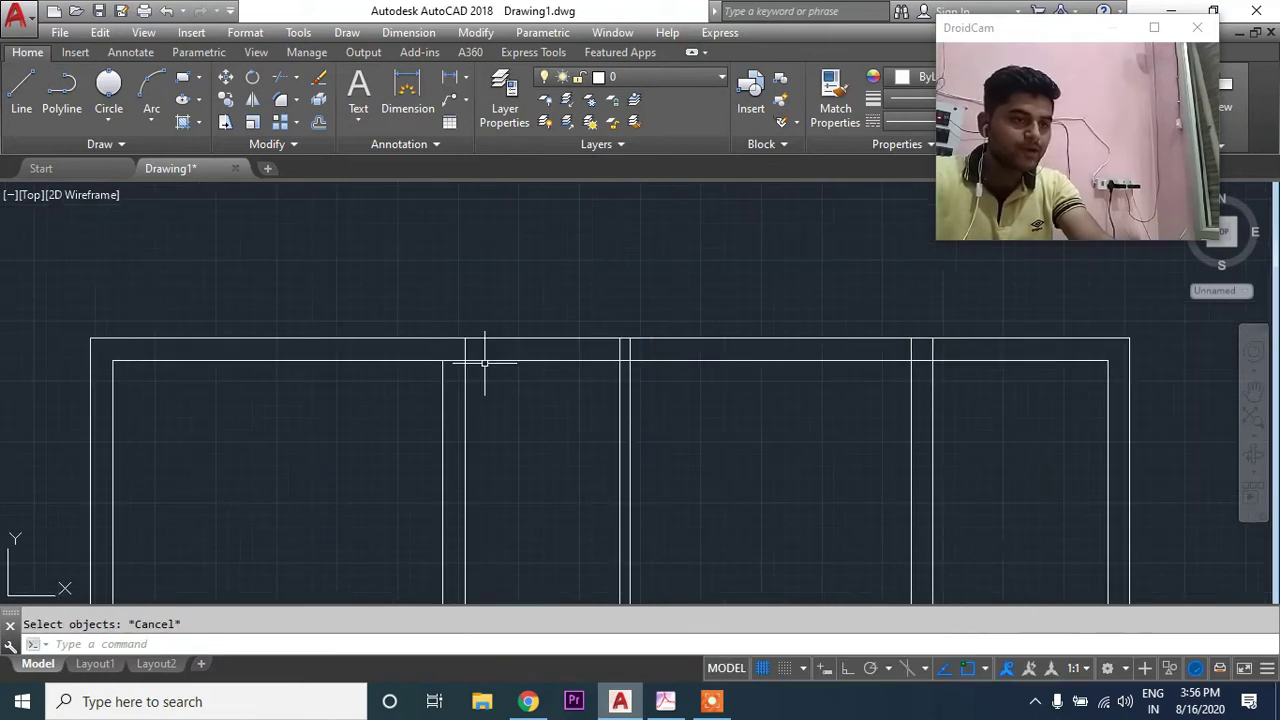
key("Escape")
key("Return")
scroll(597, 375, "up", 4)
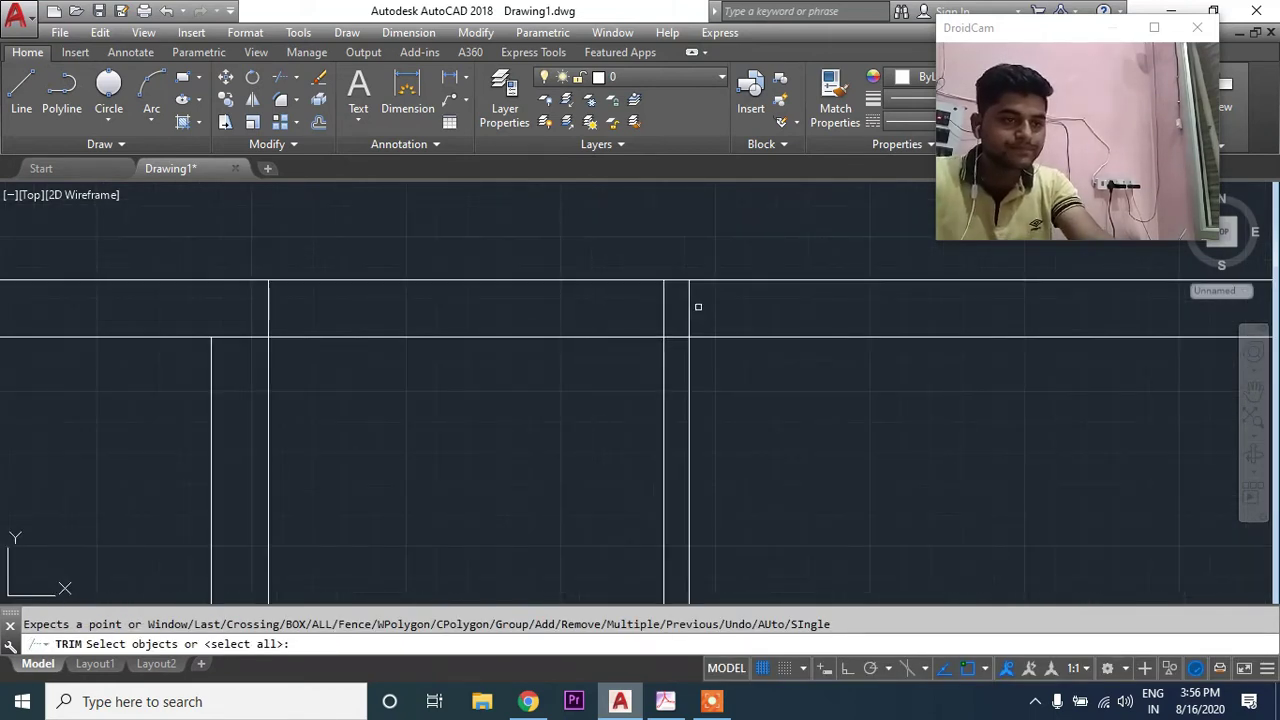
key("Return")
Step: Trim the frame wall lines where the upper partition walls cross them
left_click(714, 306)
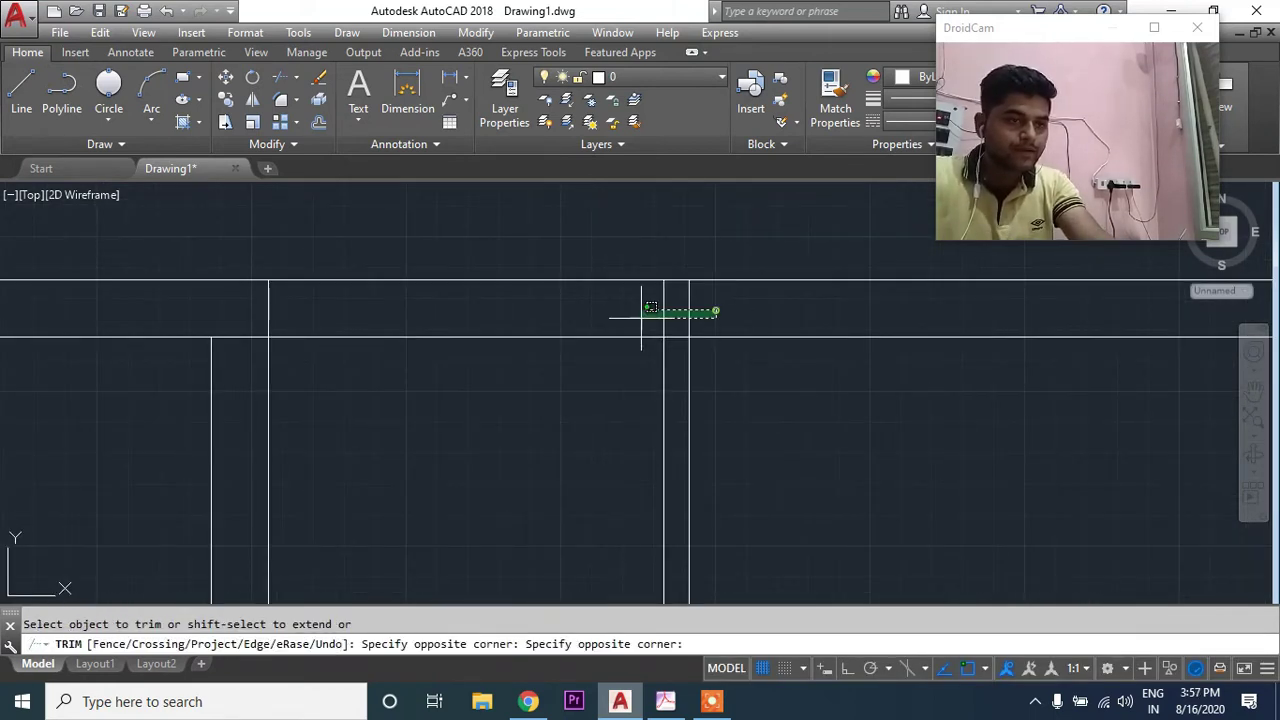
left_click(254, 312)
scroll(254, 315, "down", 3)
scroll(254, 315, "down", 2)
scroll(463, 309, "up", 2)
left_click(466, 306)
left_click(393, 298)
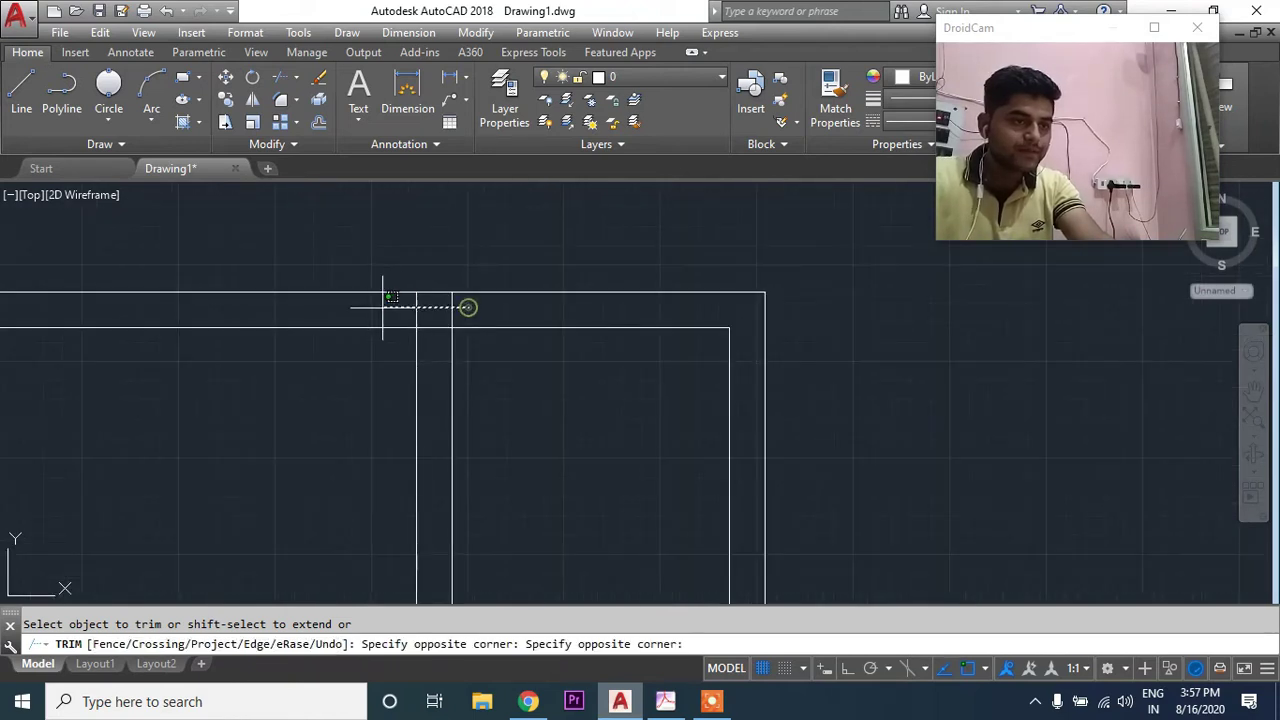
scroll(393, 298, "up", 3)
middle_click_drag(393, 298, 735, 275)
scroll(711, 263, "down", 1)
scroll(803, 471, "down", 1)
scroll(826, 474, "up", 2)
Step: Trim the remaining lower wall overlaps and recentre the whole frame in view
left_click(880, 470)
scroll(714, 486, "down", 3)
scroll(526, 494, "up", 1)
scroll(626, 437, "up", 2)
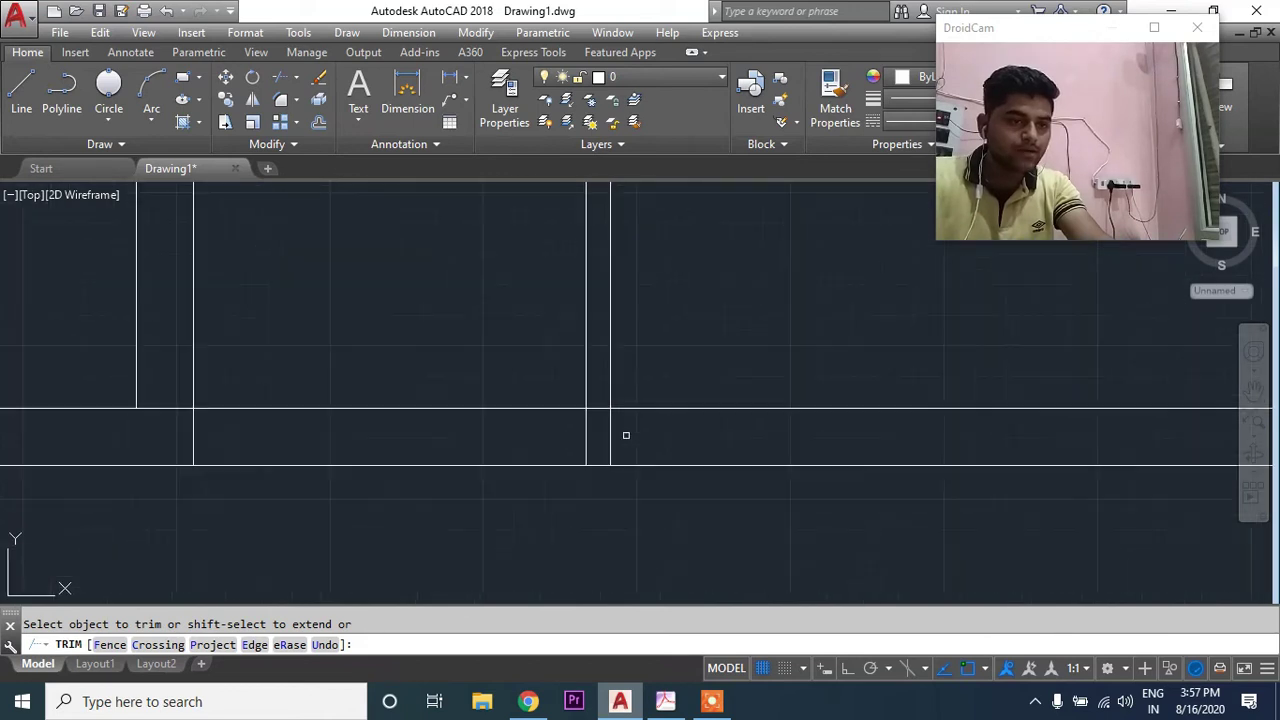
left_click(531, 437)
left_click(240, 423)
left_click(131, 449)
key("Escape")
scroll(283, 466, "down", 3)
middle_click_drag(283, 466, 496, 338)
middle_click_drag(598, 527, 612, 496)
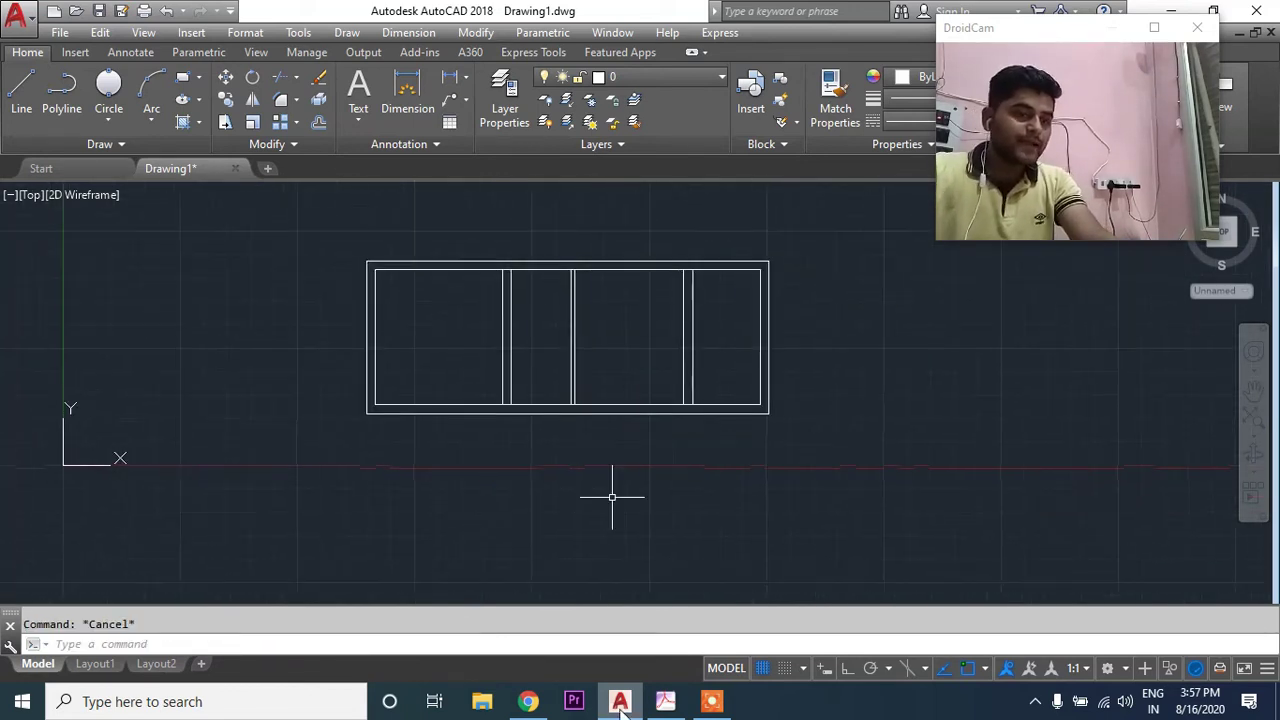
left_click(665, 701)
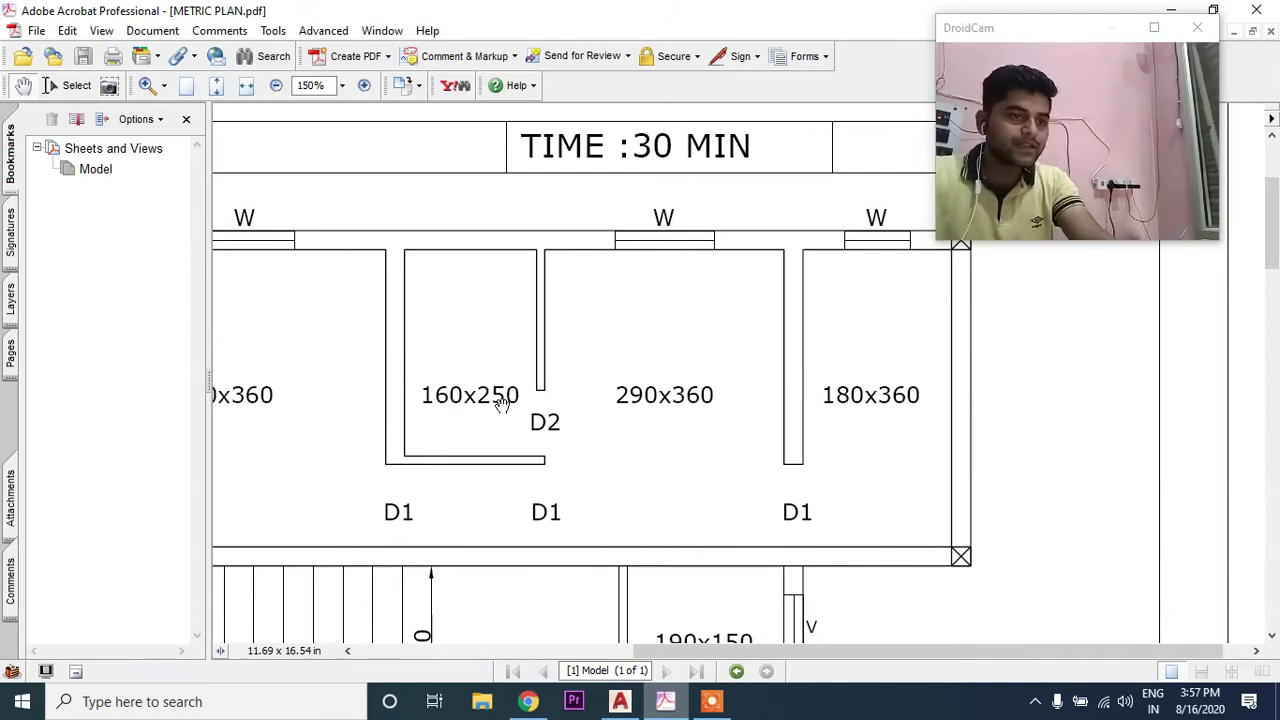
Step: Return from the reference PDF to the AutoCAD drawing and nudge the view
key("alt+Tab")
middle_click_drag(557, 451, 580, 474)
Step: Offset the inner top wall line 250 down, then offset that copy 10 for wall thickness
type("o")
key("Return")
type("250")
key("Return")
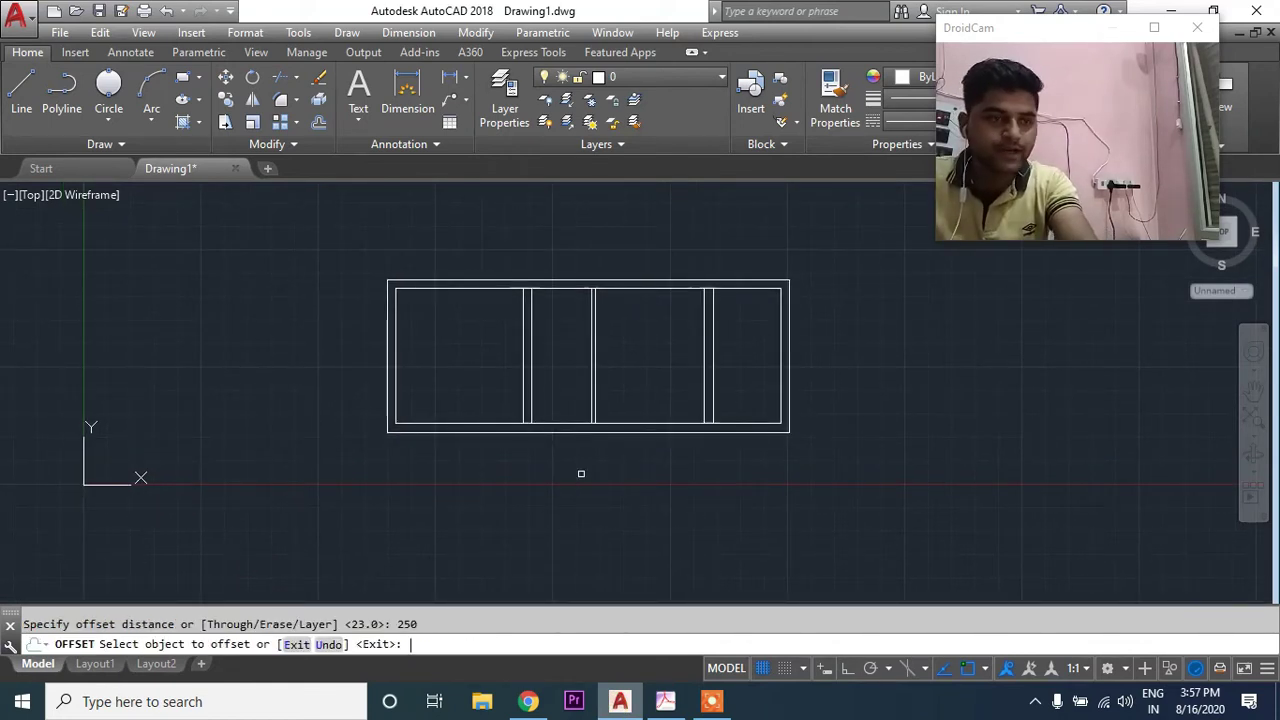
left_click(552, 288)
key("Escape")
type("o")
key("Return")
type("10")
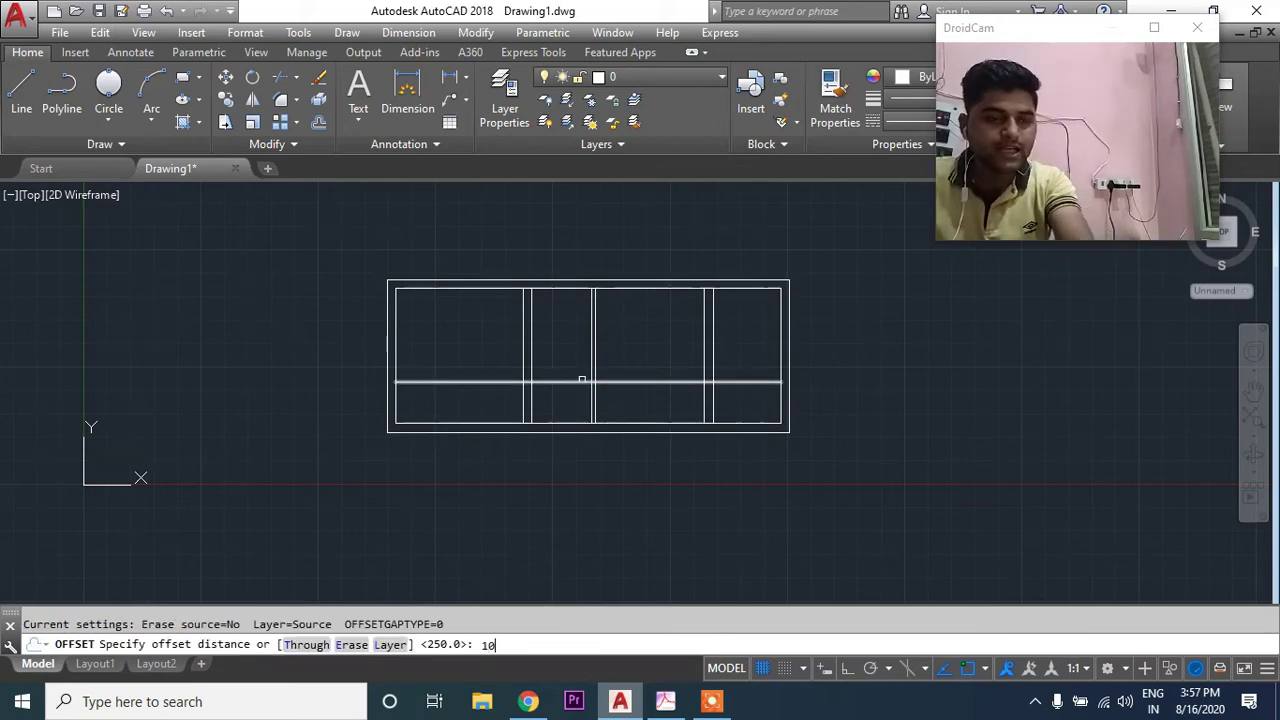
key("Return")
left_click(570, 381)
left_click(568, 402)
key("Escape")
Step: Trim the partition lines and long horizontal segments below the new rooms
type("tr")
key("Return")
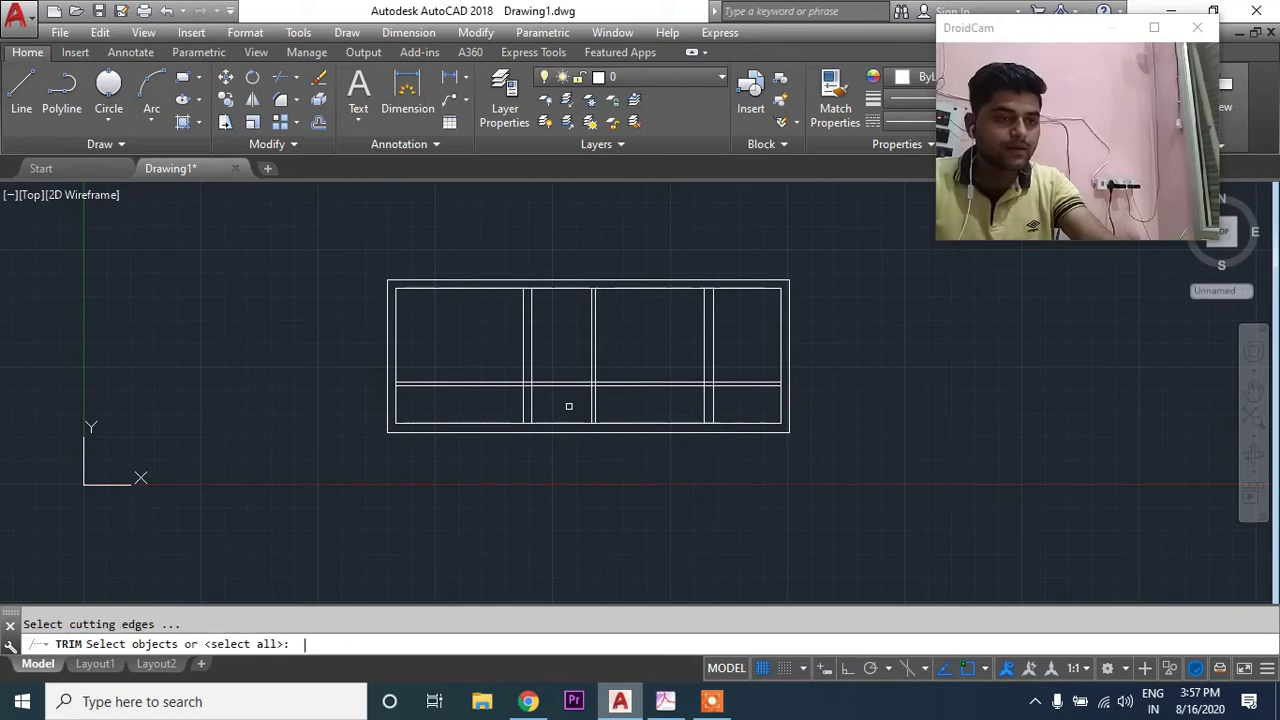
key("Return")
left_click_drag(748, 428, 457, 402)
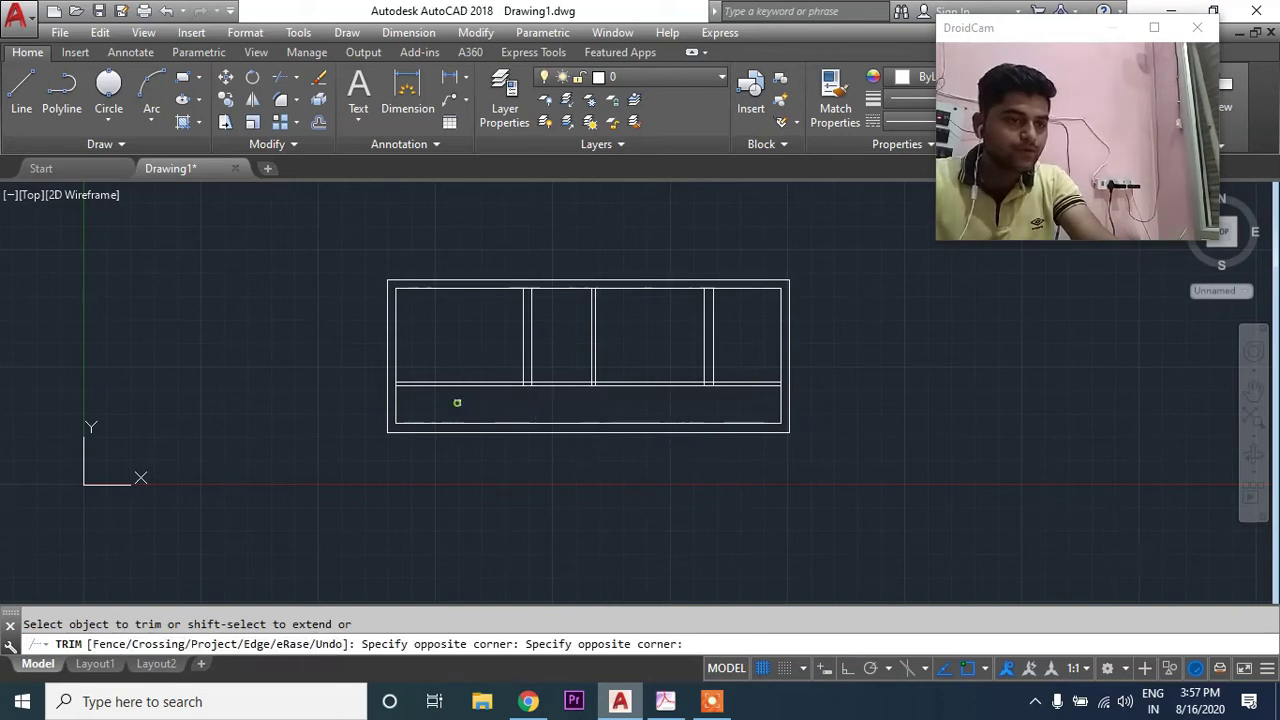
left_click_drag(514, 335, 471, 394)
left_click_drag(700, 362, 600, 445)
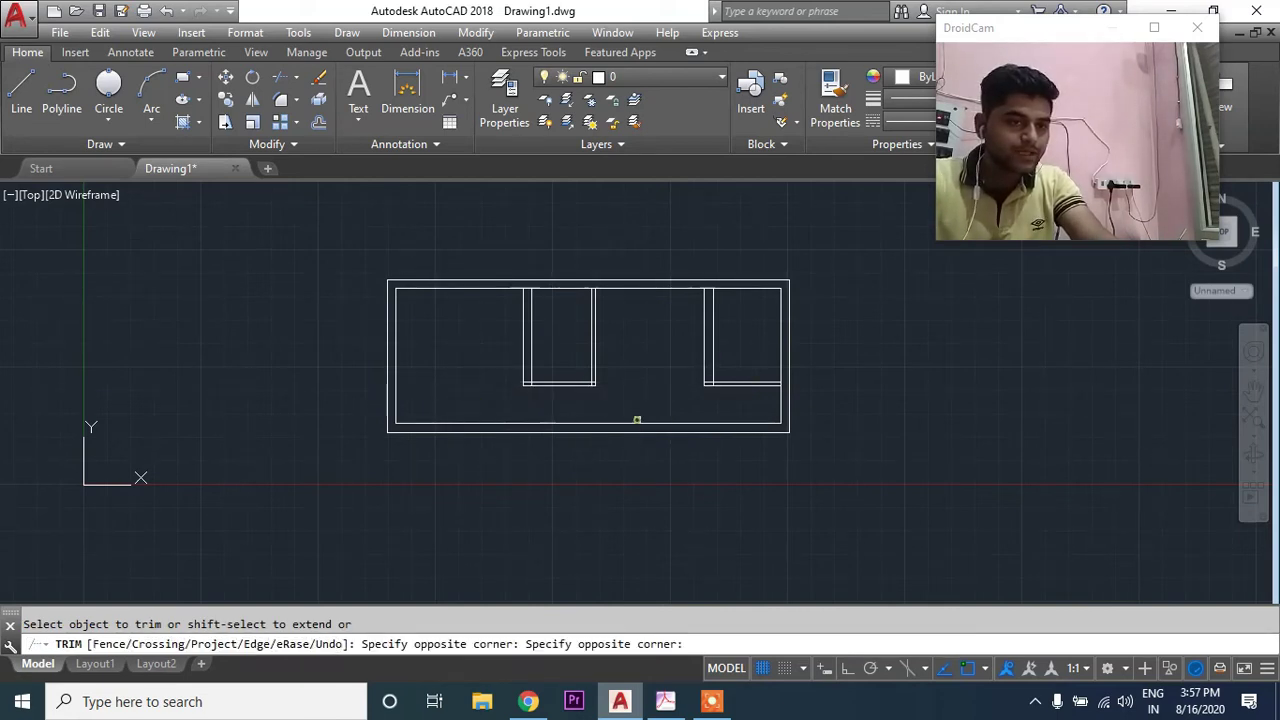
left_click_drag(782, 355, 716, 418)
key("Escape")
middle_click_drag(597, 361, 599, 333)
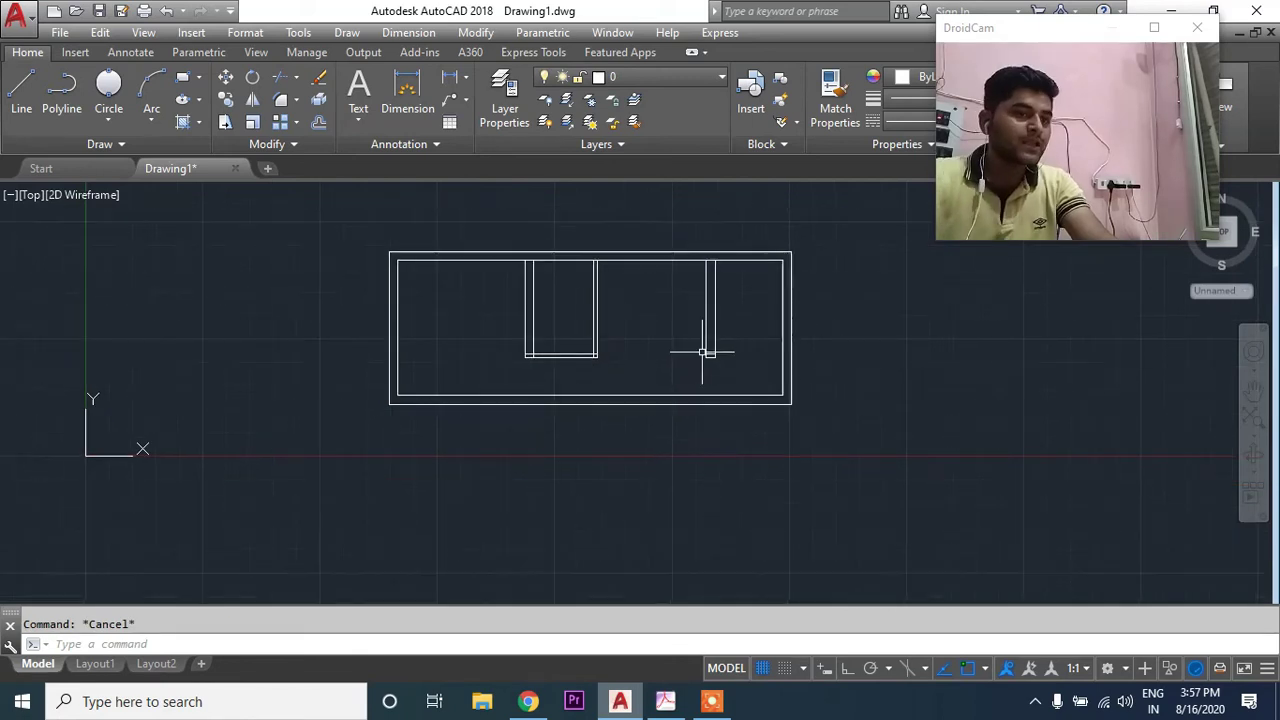
Step: Erase the short leftover line in the right room
scroll(703, 352, "up", 2)
scroll(712, 362, "up", 6)
left_click(707, 354)
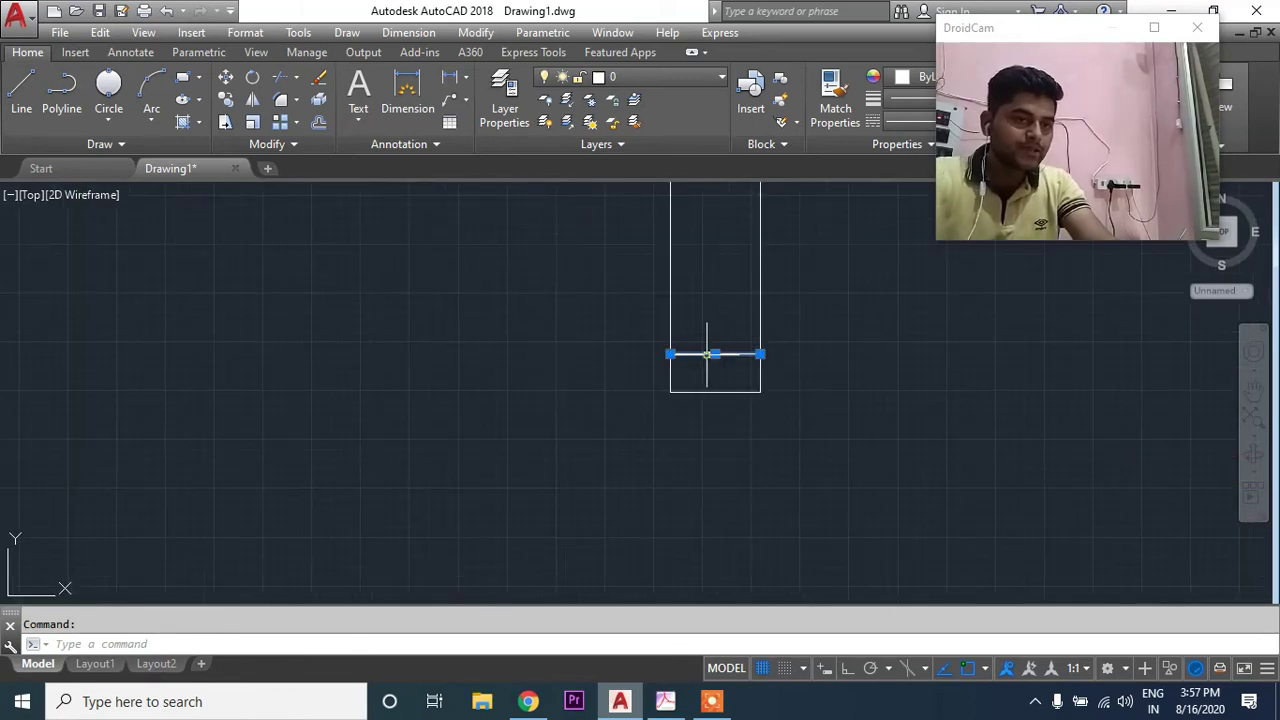
type("e")
key("Return")
scroll(572, 368, "down", 3)
middle_click_drag(280, 366, 520, 366)
key("Escape")
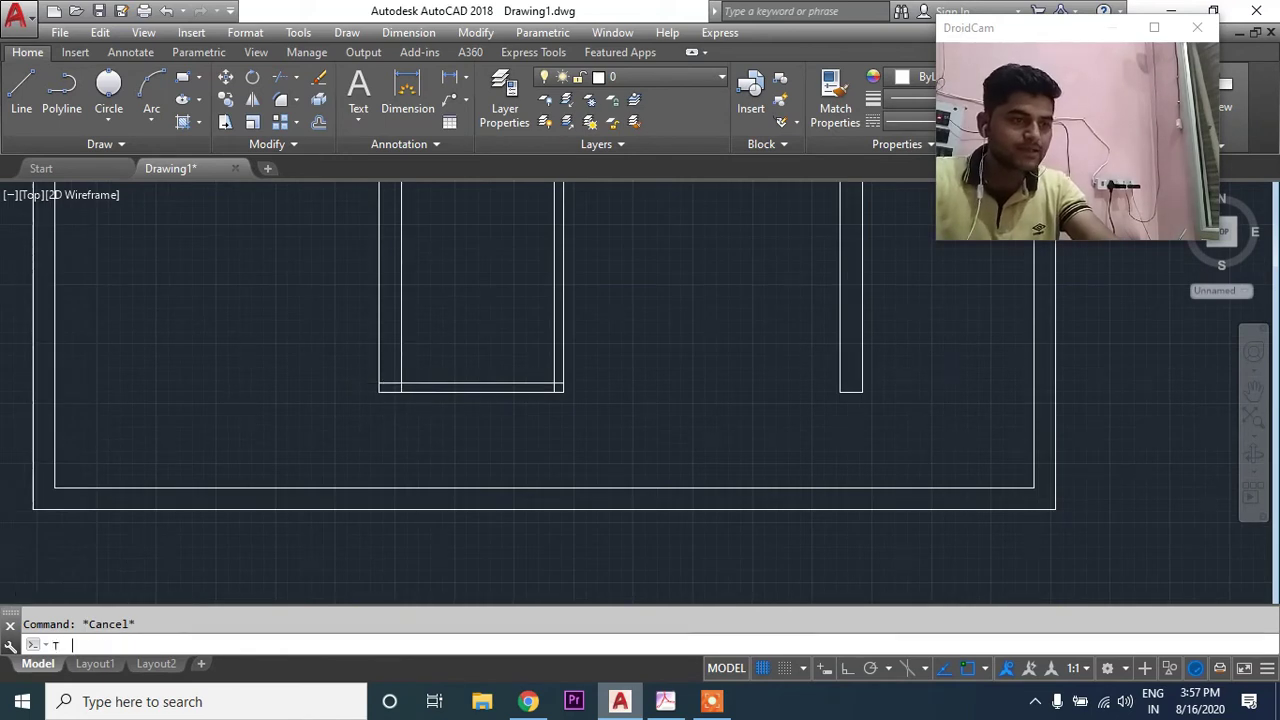
scroll(386, 385, "up", 2)
key("Return")
key("Escape")
Step: Trim the remaining inner bottom wall overlaps near the lower-left corner
type("tr")
key("Return")
key("Return")
left_click(396, 384)
mouse_move(420, 386)
left_mouse_down()
mouse_move(760, 391)
mouse_move(756, 411)
left_mouse_up()
scroll(830, 387, "up", 2)
scroll(861, 345, "down", 2)
scroll(840, 403, "down", 2)
scroll(666, 417, "down", 3)
middle_click_drag(534, 407, 534, 293)
key("Escape")
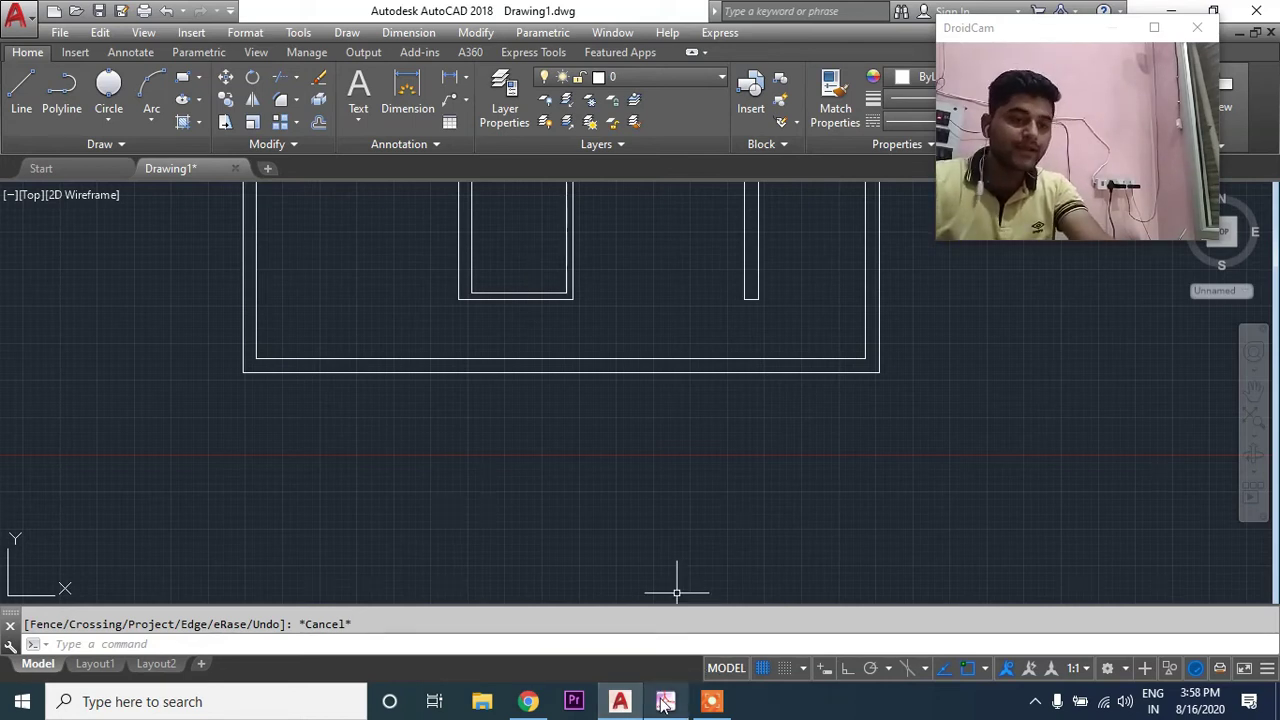
Step: Scroll the reference PDF to check the stair and the 340x360, 150x360 and 323x360 rooms
left_click(665, 701)
scroll(561, 473, "down", 2)
scroll(561, 473, "down", 2, "ctrl")
scroll(630, 254, "down", 4)
scroll(630, 254, "down", 3)
scroll(447, 390, "up", 2)
scroll(447, 390, "up", 1)
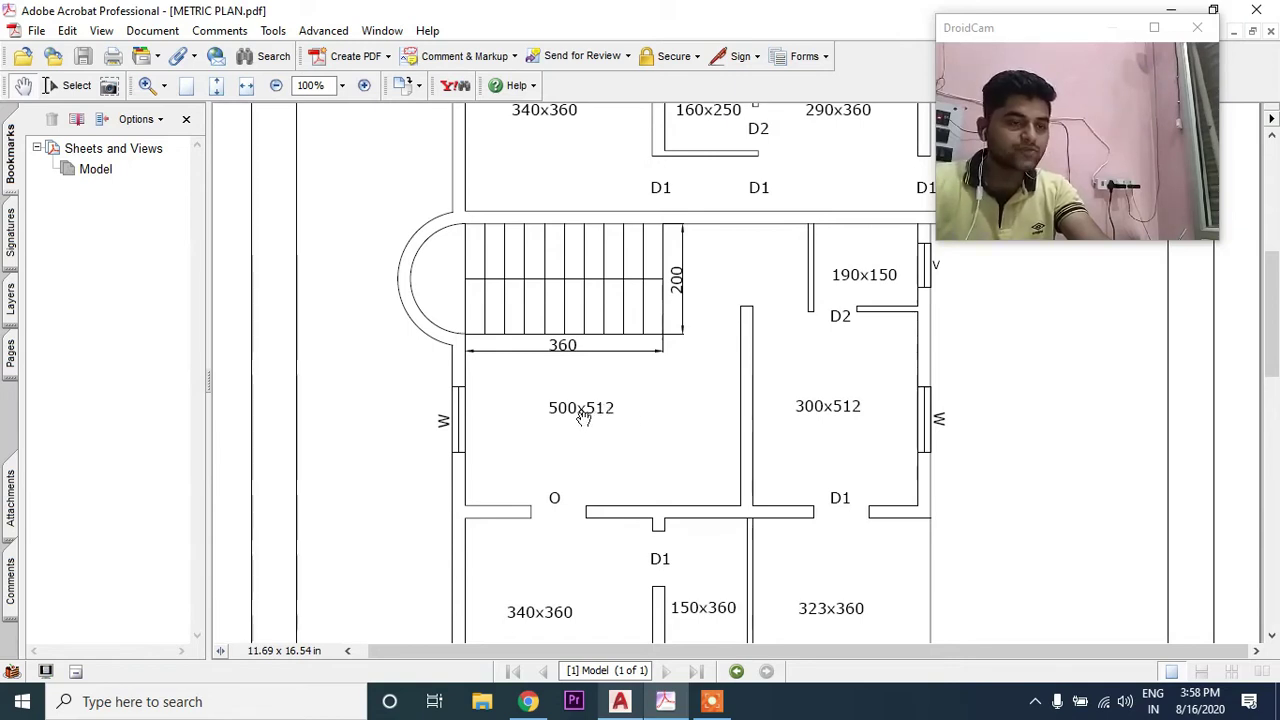
left_click(685, 505)
left_click(618, 419)
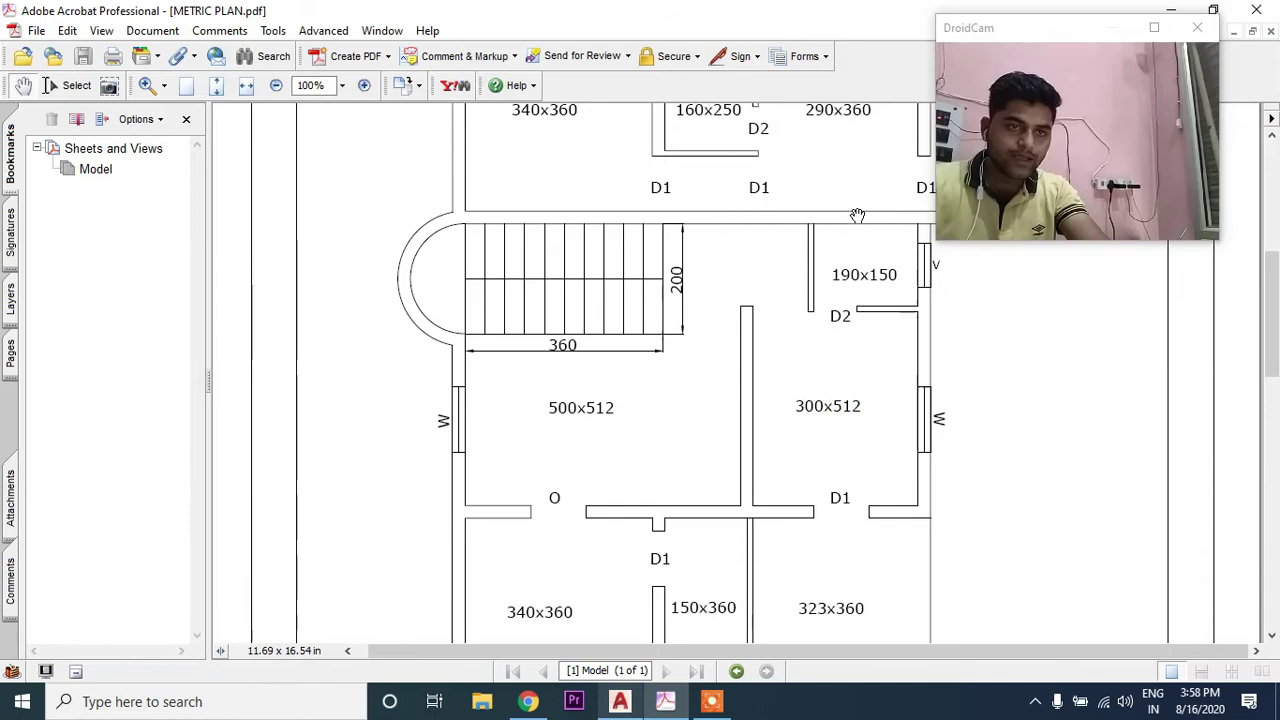
scroll(810, 380, "down", 3)
scroll(775, 349, "down", 1)
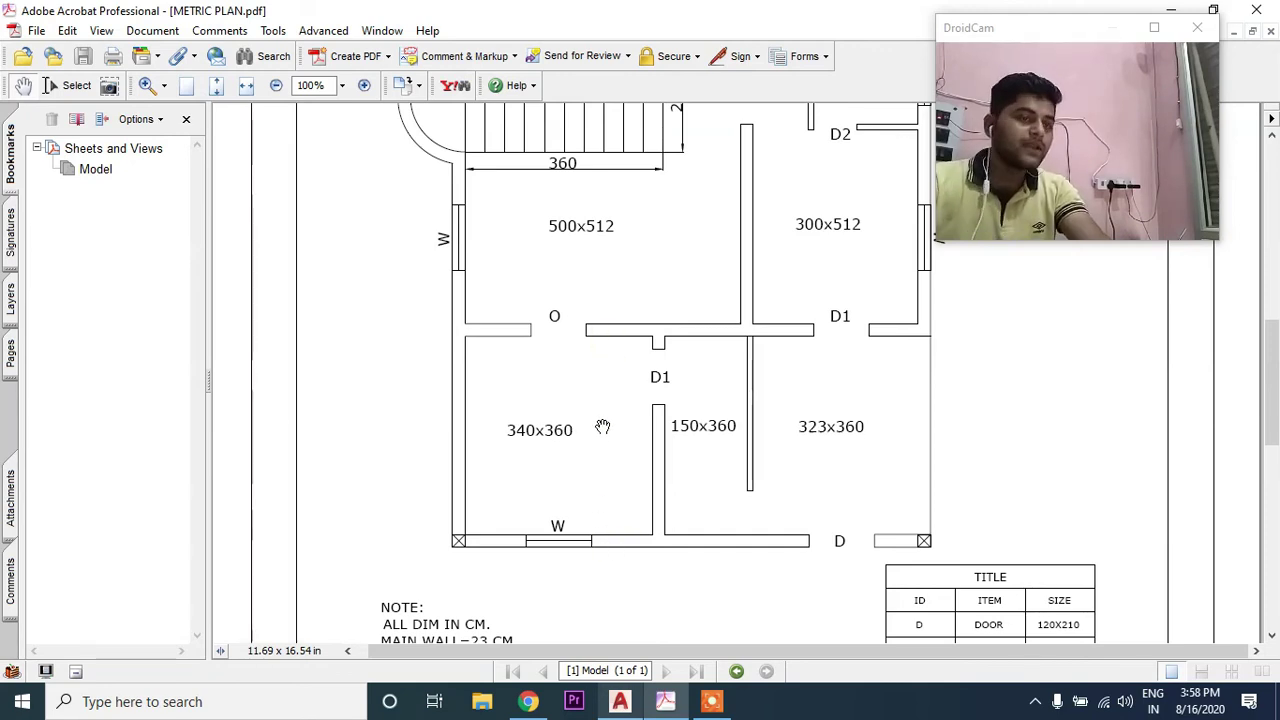
scroll(610, 427, "up", 1)
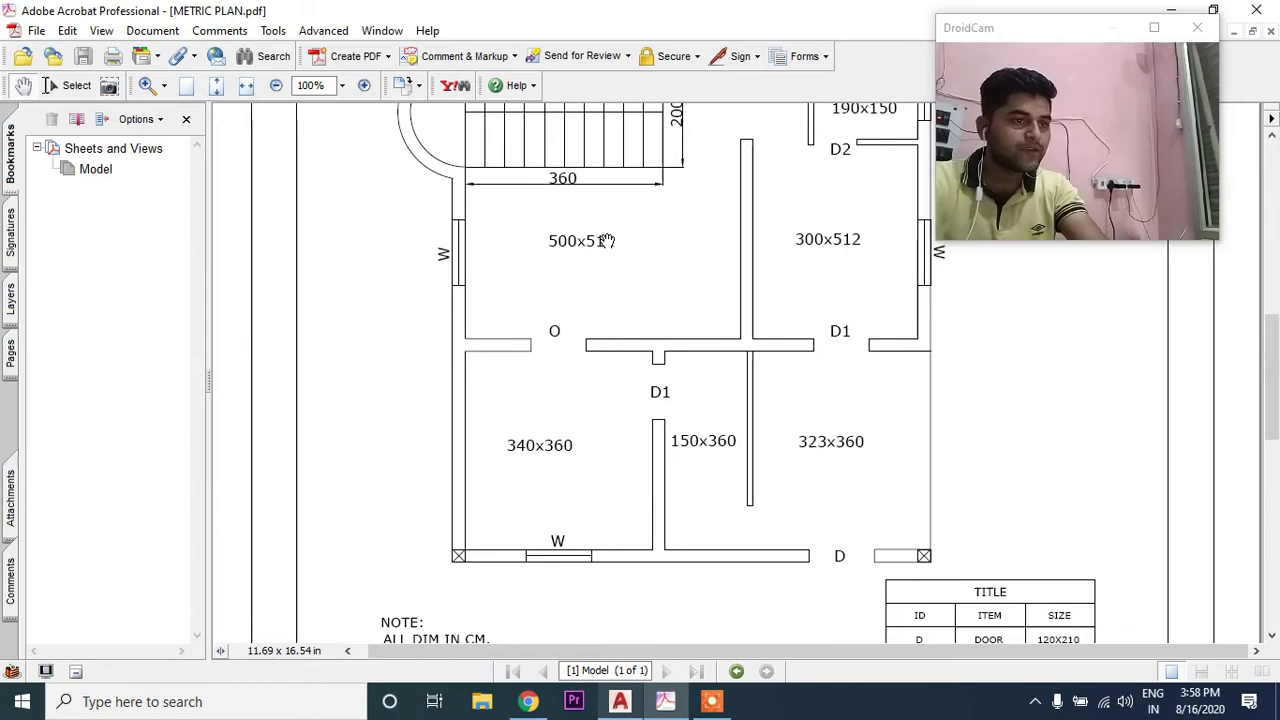
left_click(619, 703)
Step: Offset the rectangle's bottom outer line 512 cm downward
middle_click_drag(637, 391, 723, 383)
key("Return")
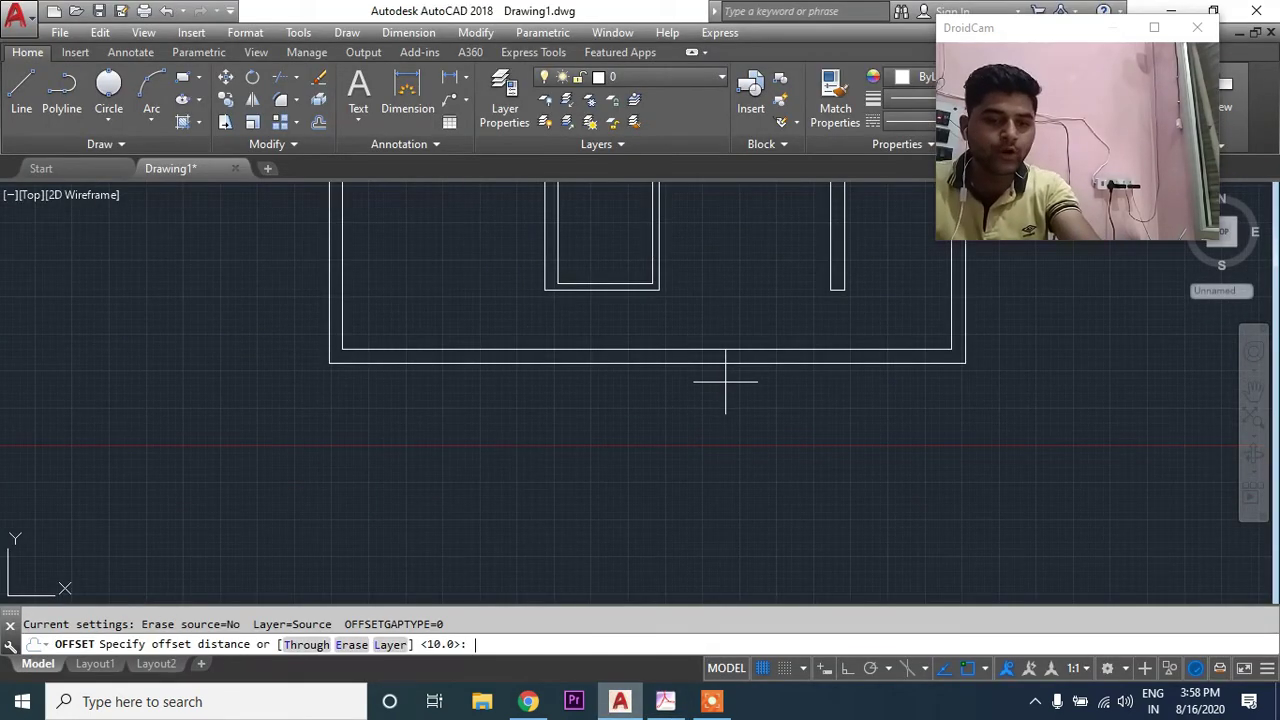
type("512")
key("Return")
middle_click_drag(723, 377, 743, 331)
left_click(620, 318)
scroll(622, 340, "down", 3)
left_click(571, 466)
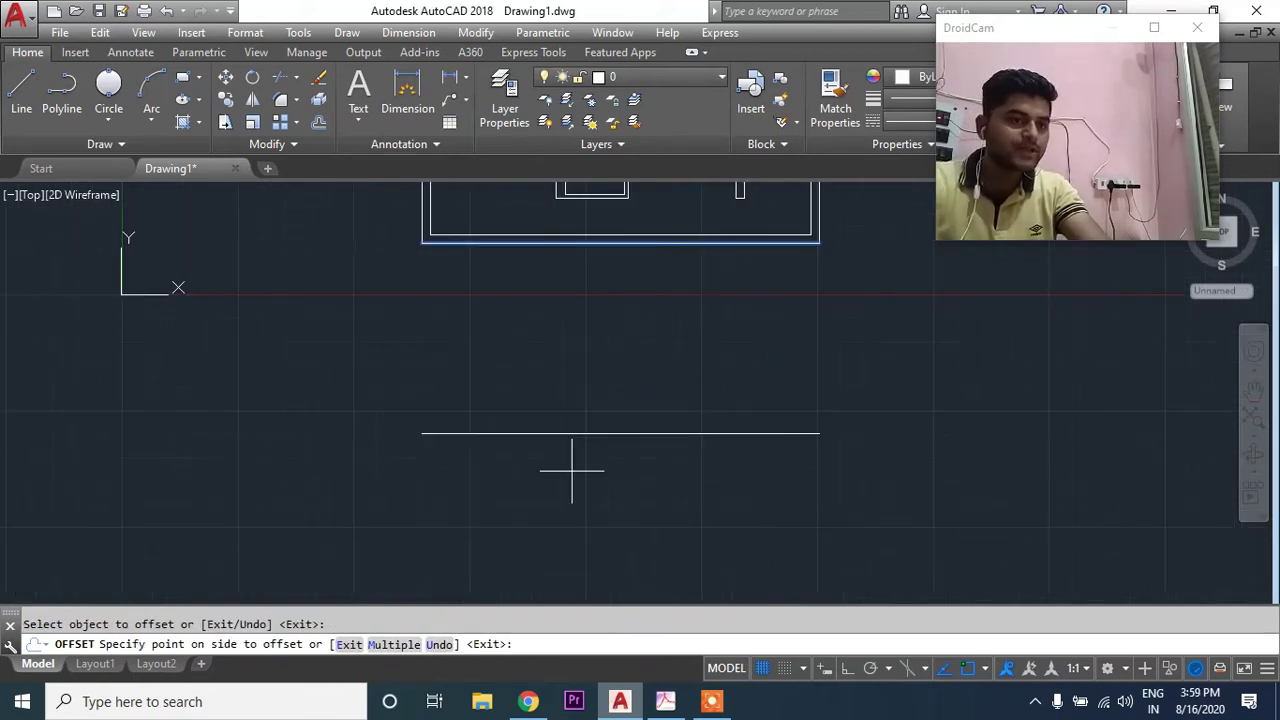
scroll(570, 467, "down", 3)
middle_click_drag(569, 469, 560, 467)
key("Escape")
Step: Offset the new line 23 cm below to form the first double wall
key("Return")
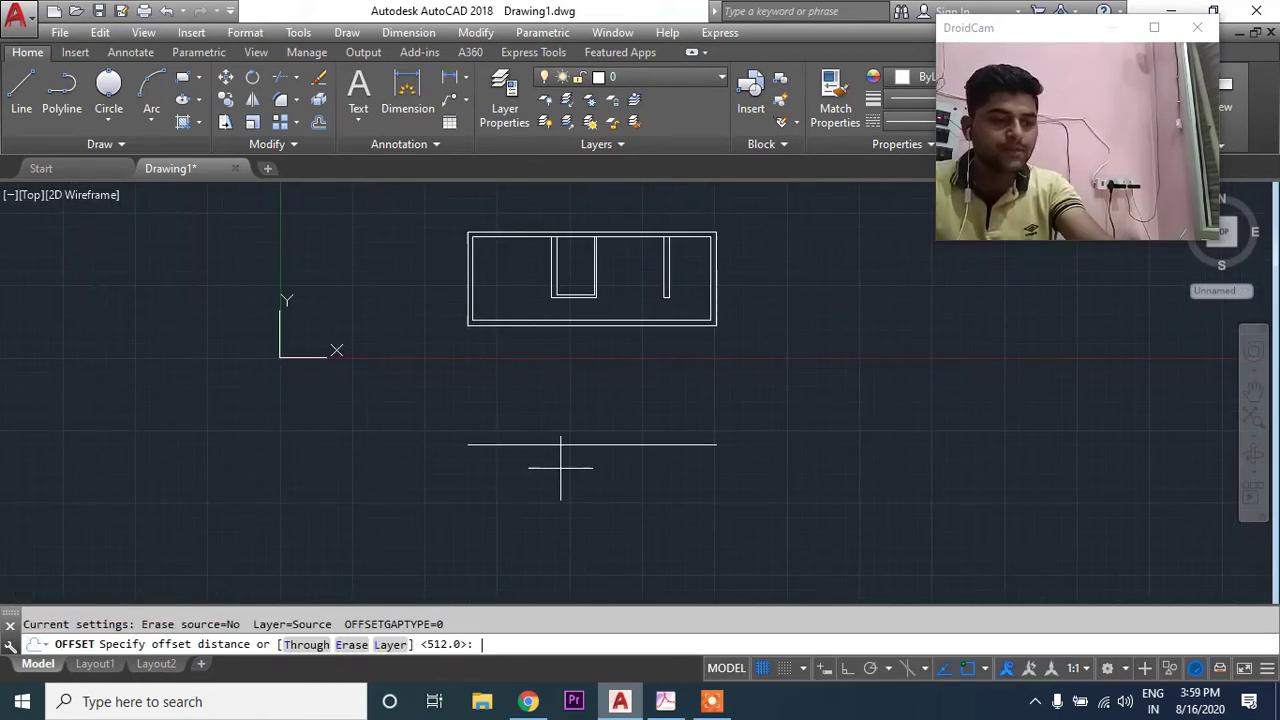
type("23")
key("Return")
left_click(576, 443)
left_click(565, 530)
key("Escape")
middle_click_drag(564, 473, 548, 427)
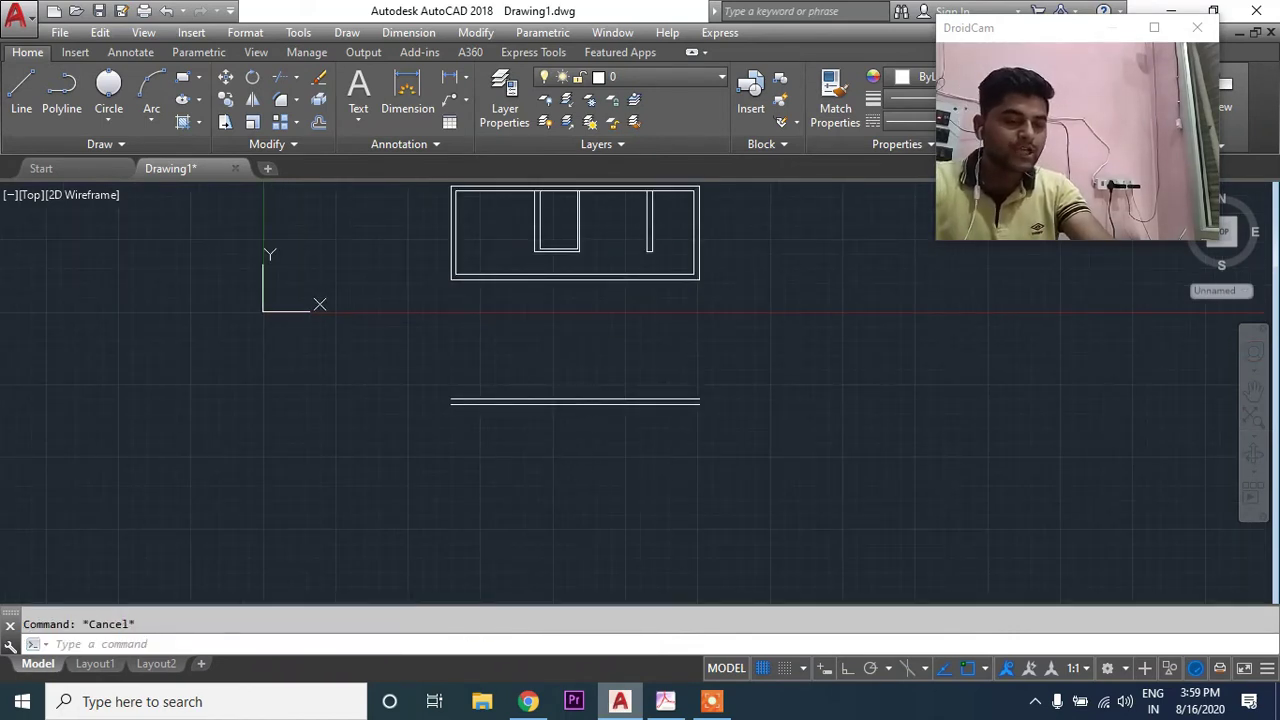
Step: Offset the pair's lower line a further 360 cm down
key("Return")
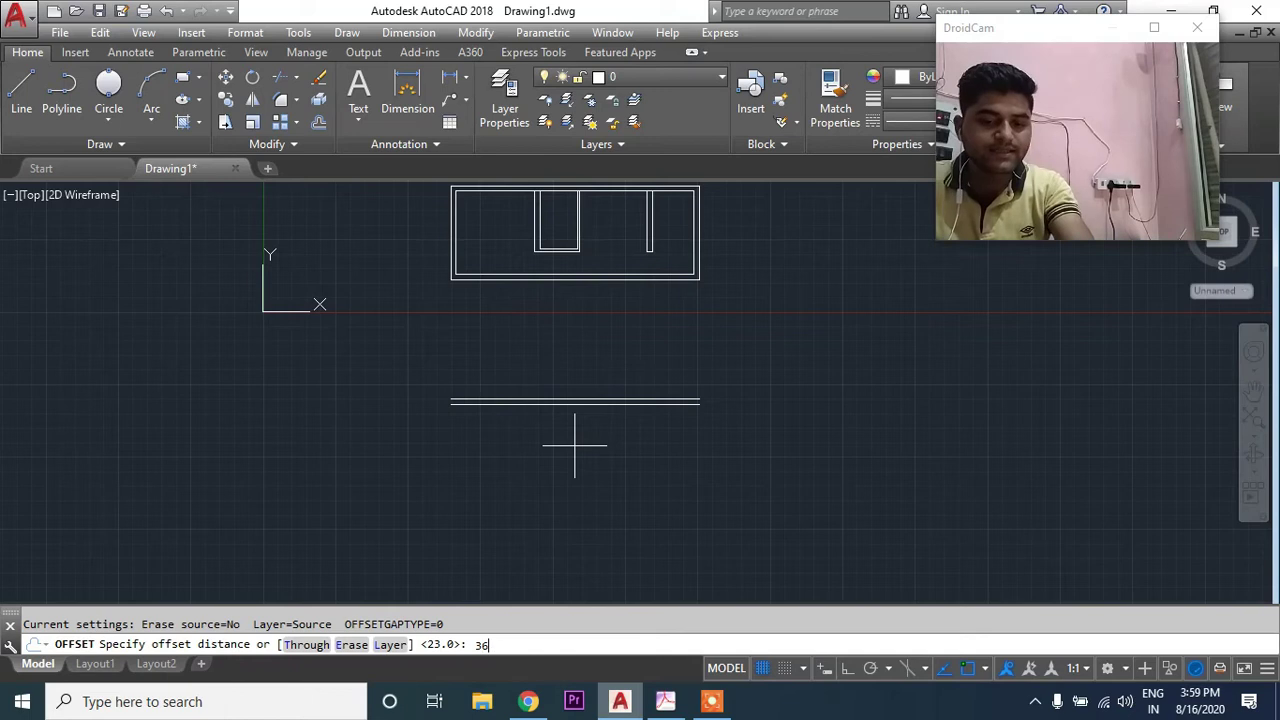
type("0")
key("Return")
left_click(566, 400)
left_click(560, 480)
middle_click_drag(557, 480, 525, 407)
key("Escape")
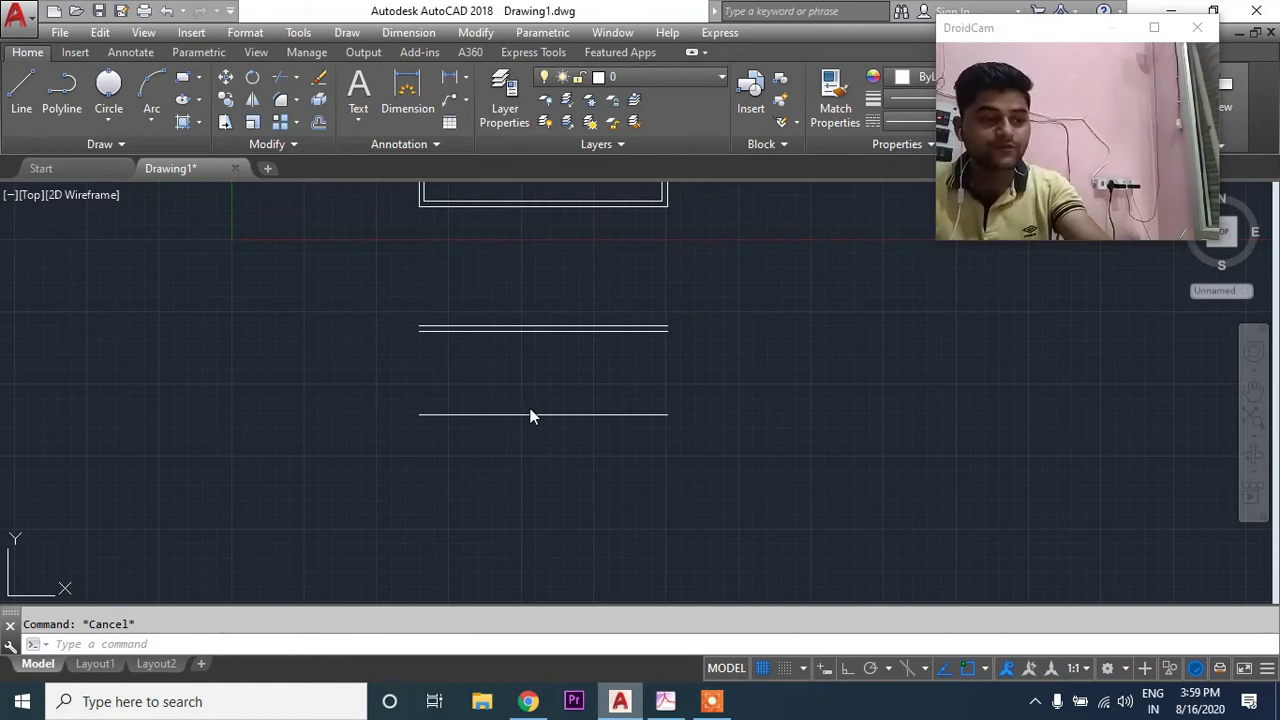
Step: Add a 23 cm wall-thickness copy just below the lowest horizontal line
left_click(513, 475)
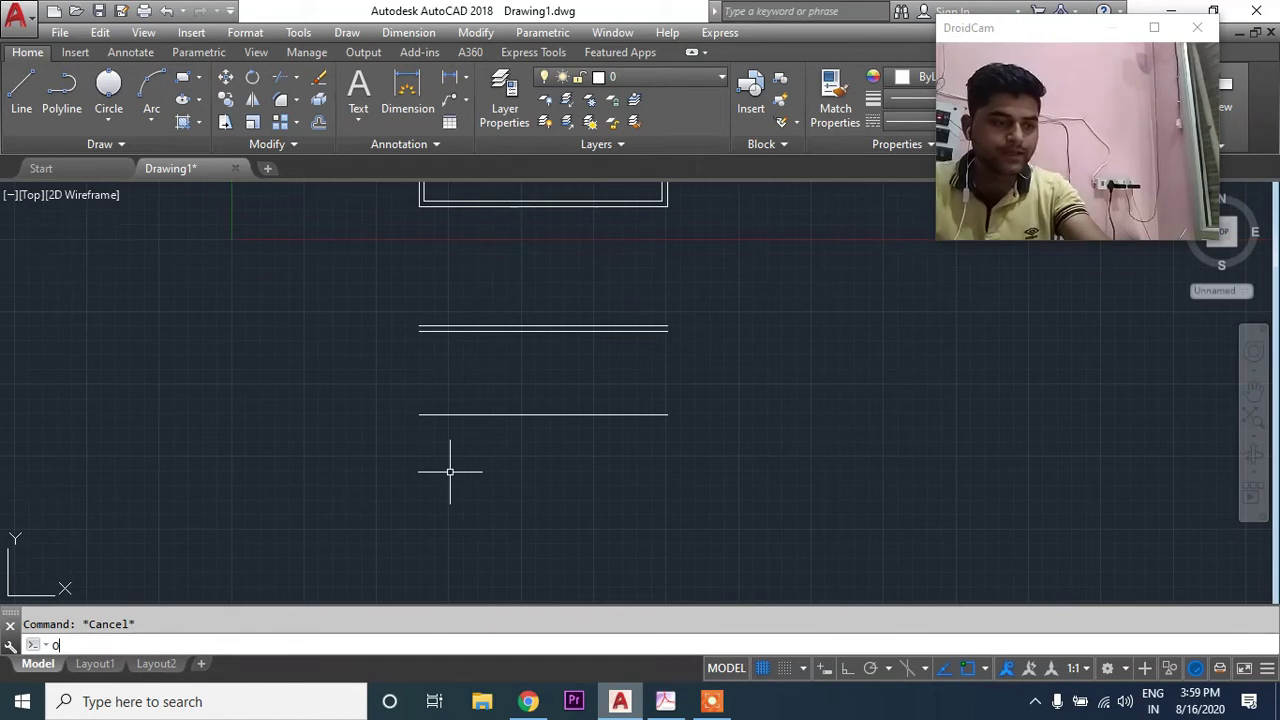
key("Return")
key("Return")
left_click(528, 414)
left_click(513, 452)
key("Escape")
scroll(513, 455, "down", 2)
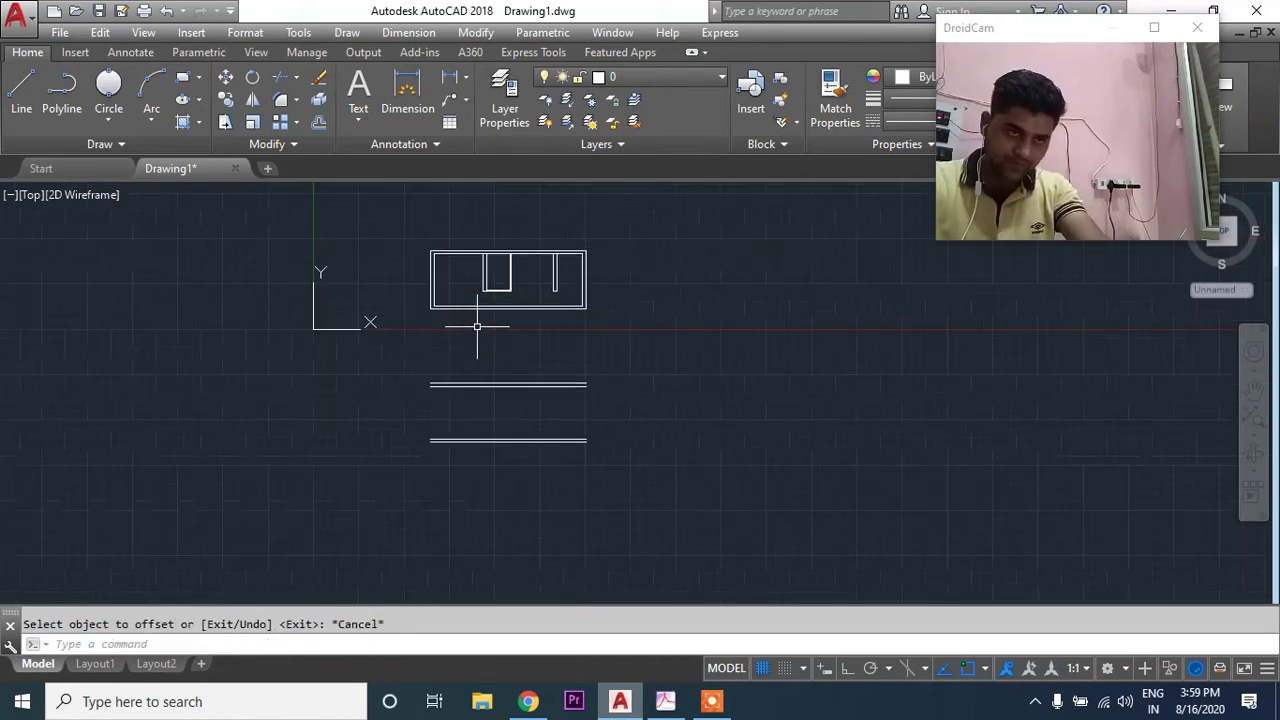
left_click(665, 701)
Step: Scroll the full reference page with its notes and door and window table
scroll(555, 467, "up", 1)
scroll(555, 467, "down", 3, "ctrl")
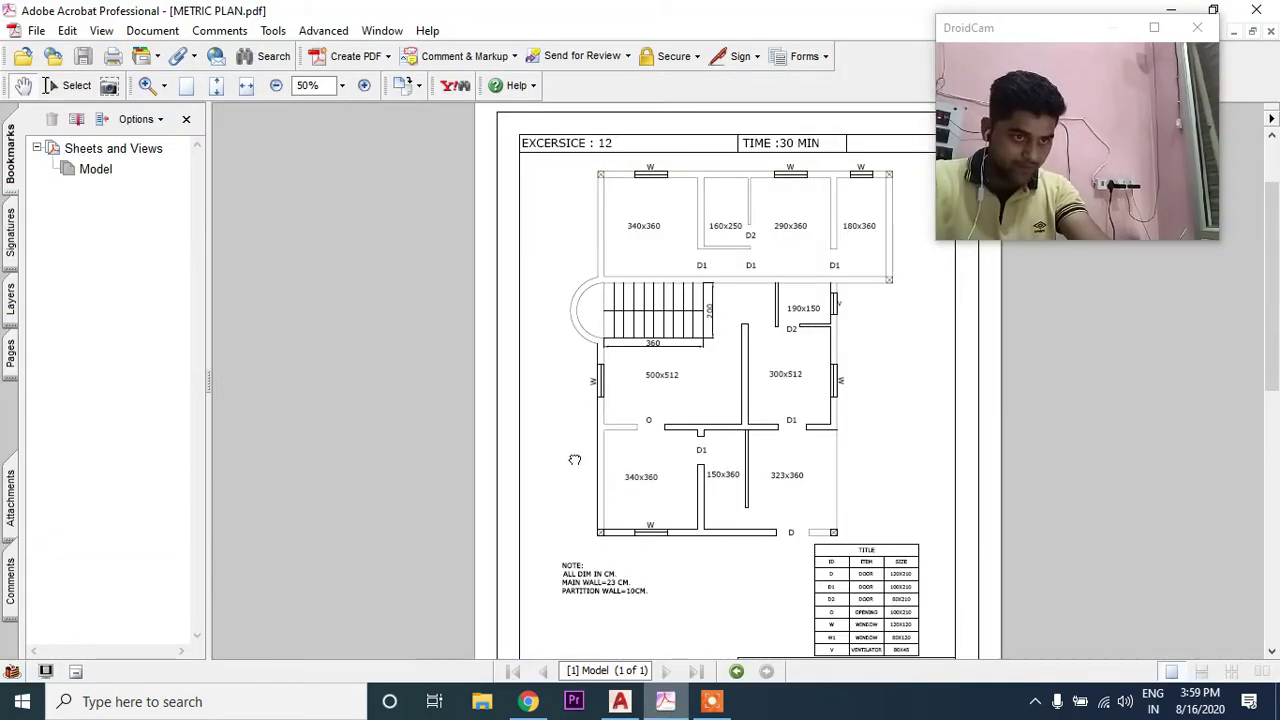
scroll(762, 356, "down", 1)
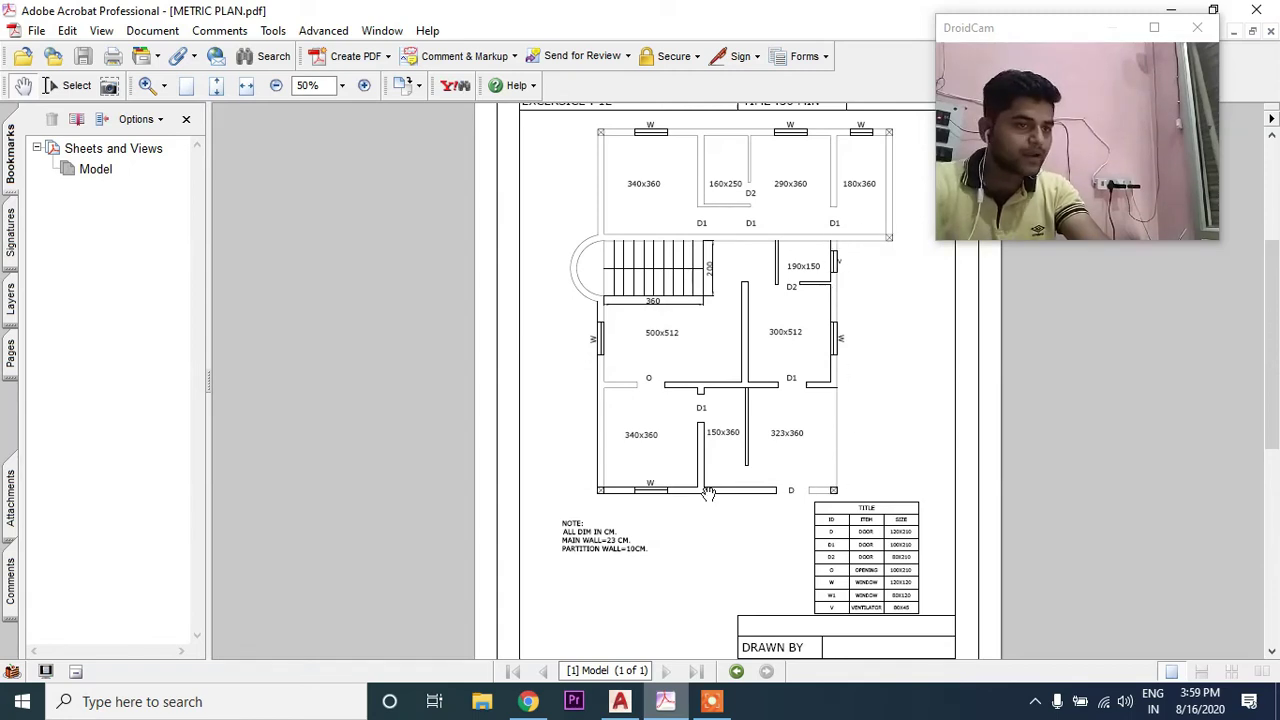
left_click(620, 701)
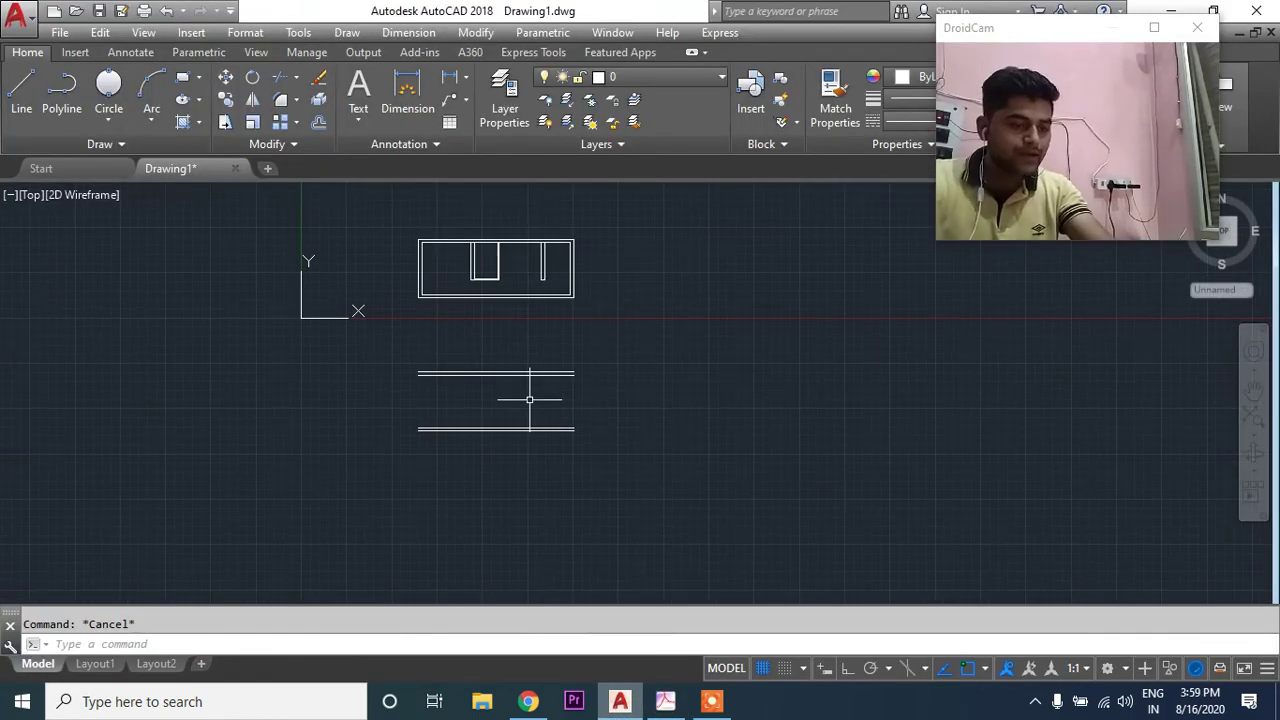
Step: Fillet the left outer wall with radius 0 down to the bottom line and the horizontal wall
type("f")
key("Return")
scroll(460, 290, "up", 2)
left_click(398, 281)
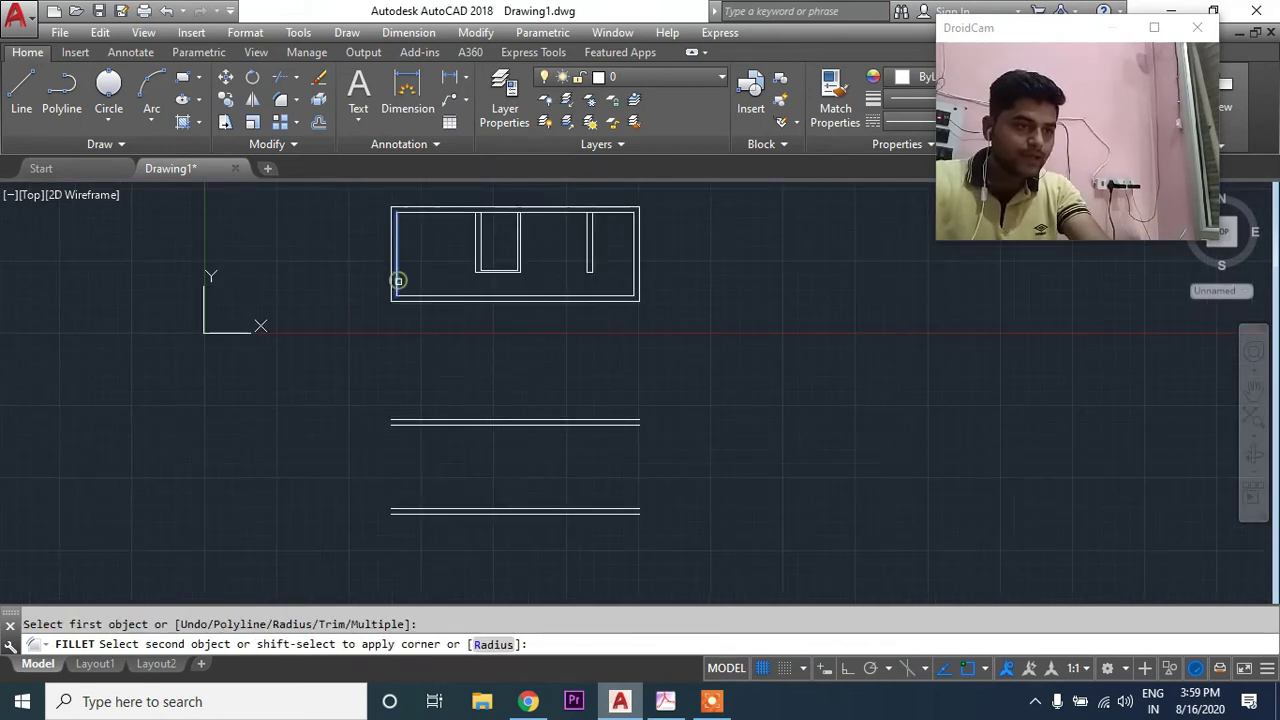
left_click(437, 511)
key("Return")
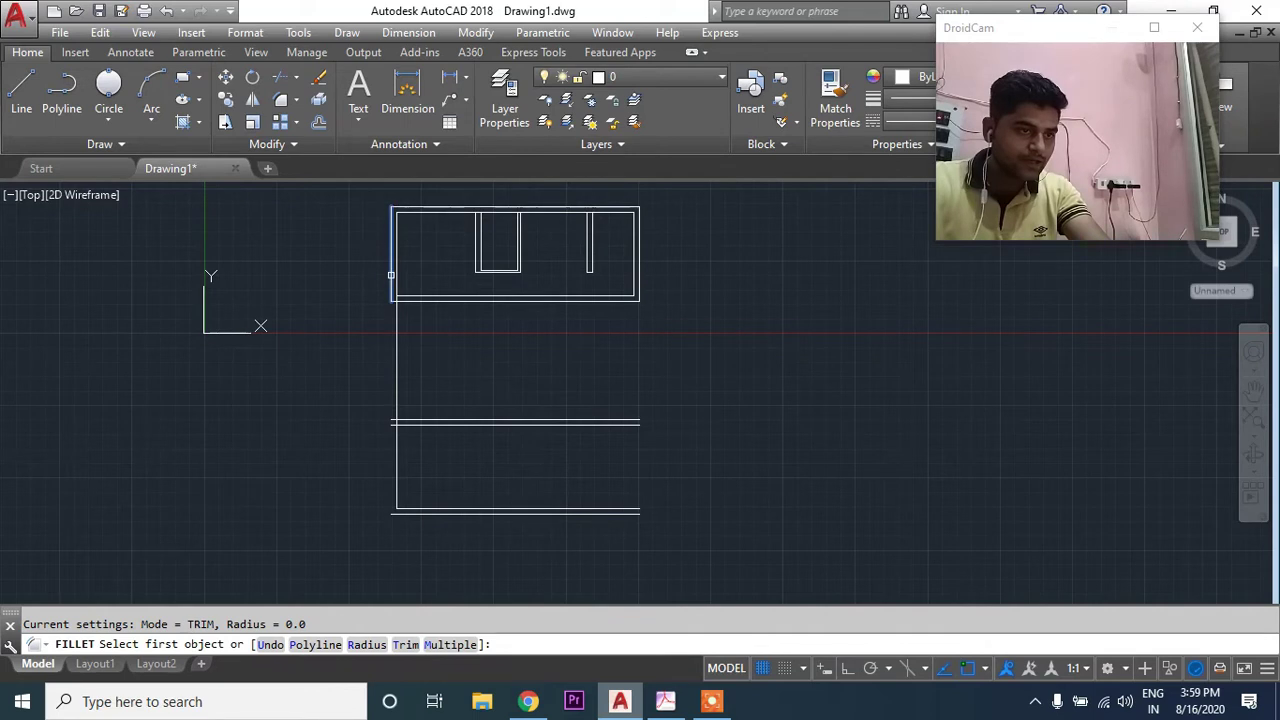
left_click(392, 277)
left_click(487, 515)
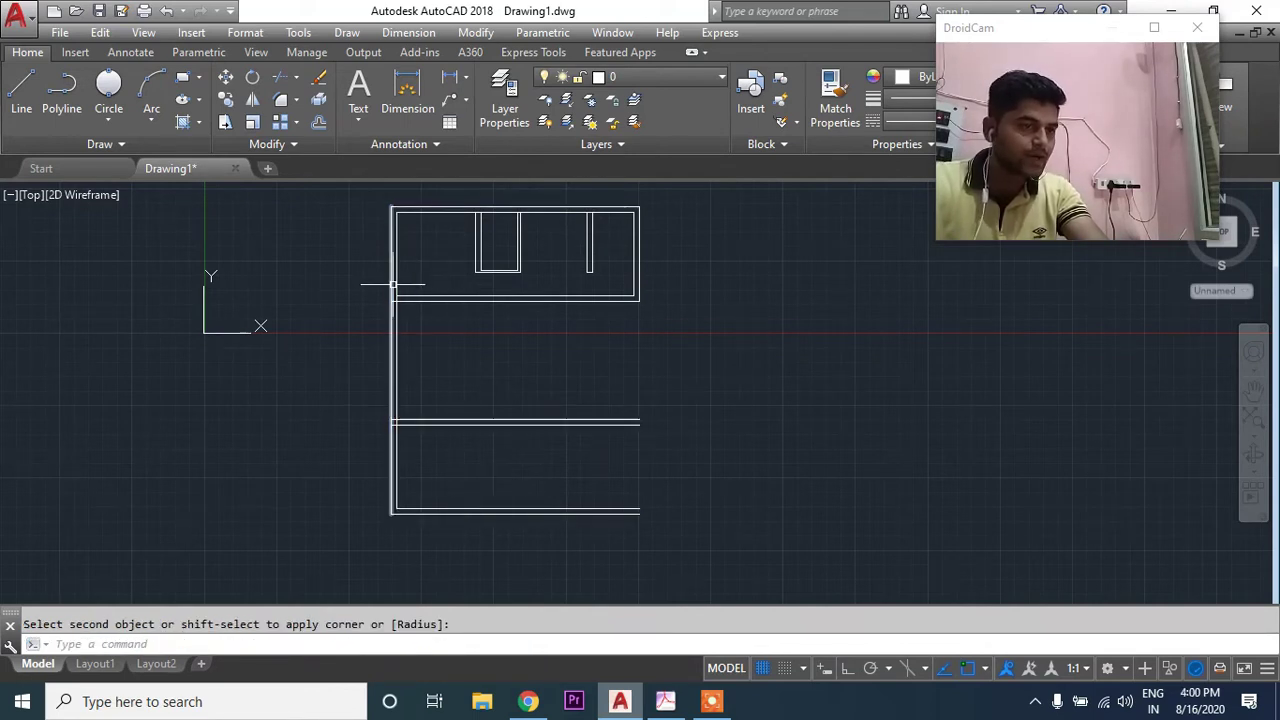
middle_click_drag(499, 484, 711, 487)
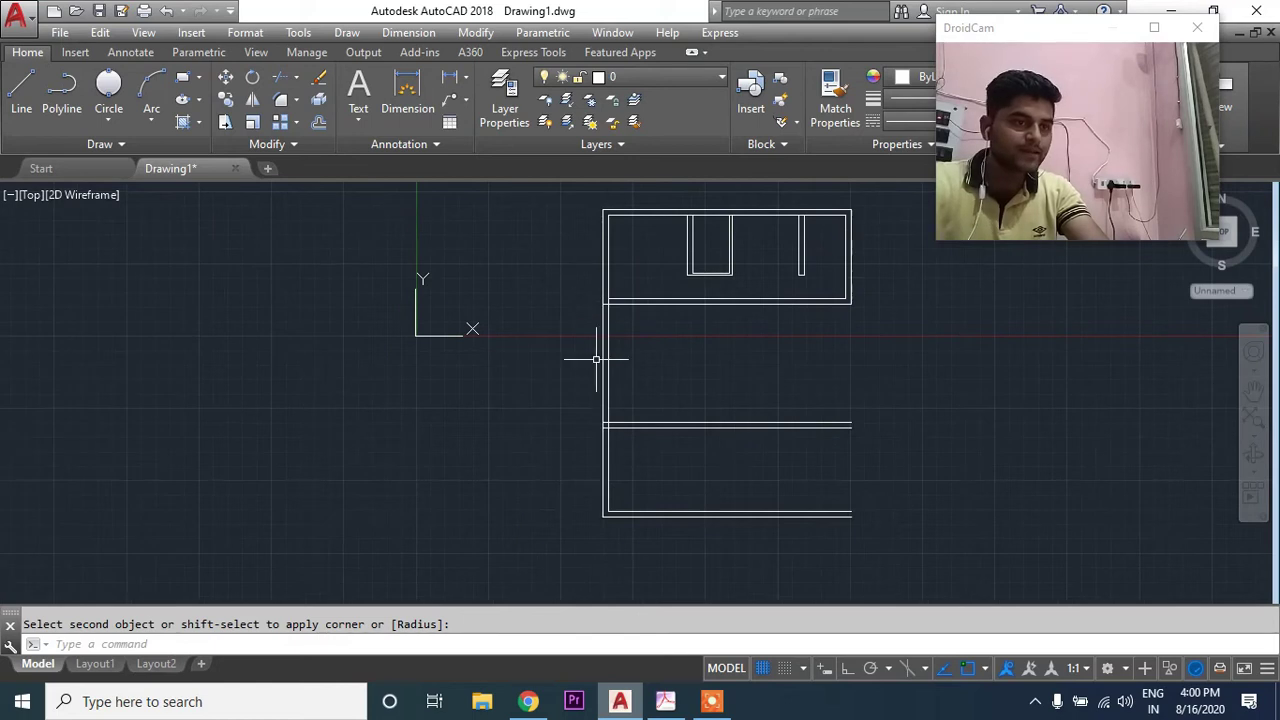
key("Escape")
Step: Try trimming the lower wall junction, then cancel and inspect the left wall segment
type("tr")
key("Return")
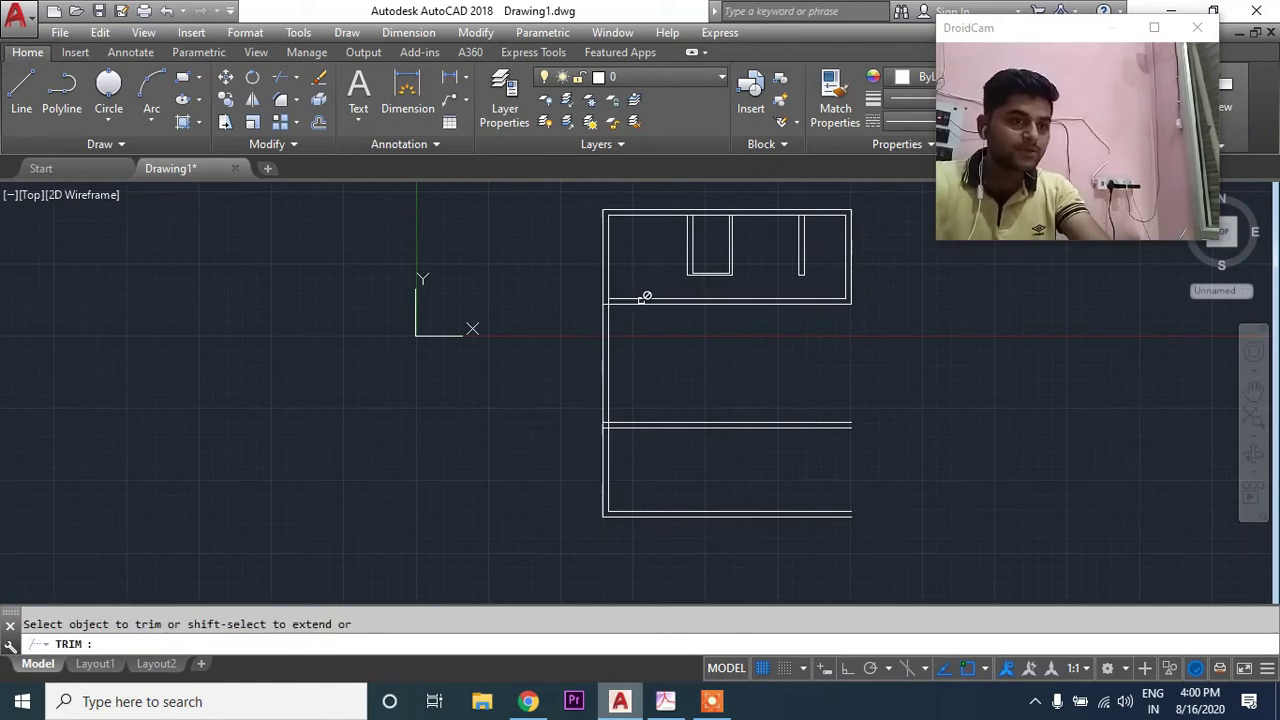
scroll(625, 295, "up", 4)
scroll(518, 282, "up", 4)
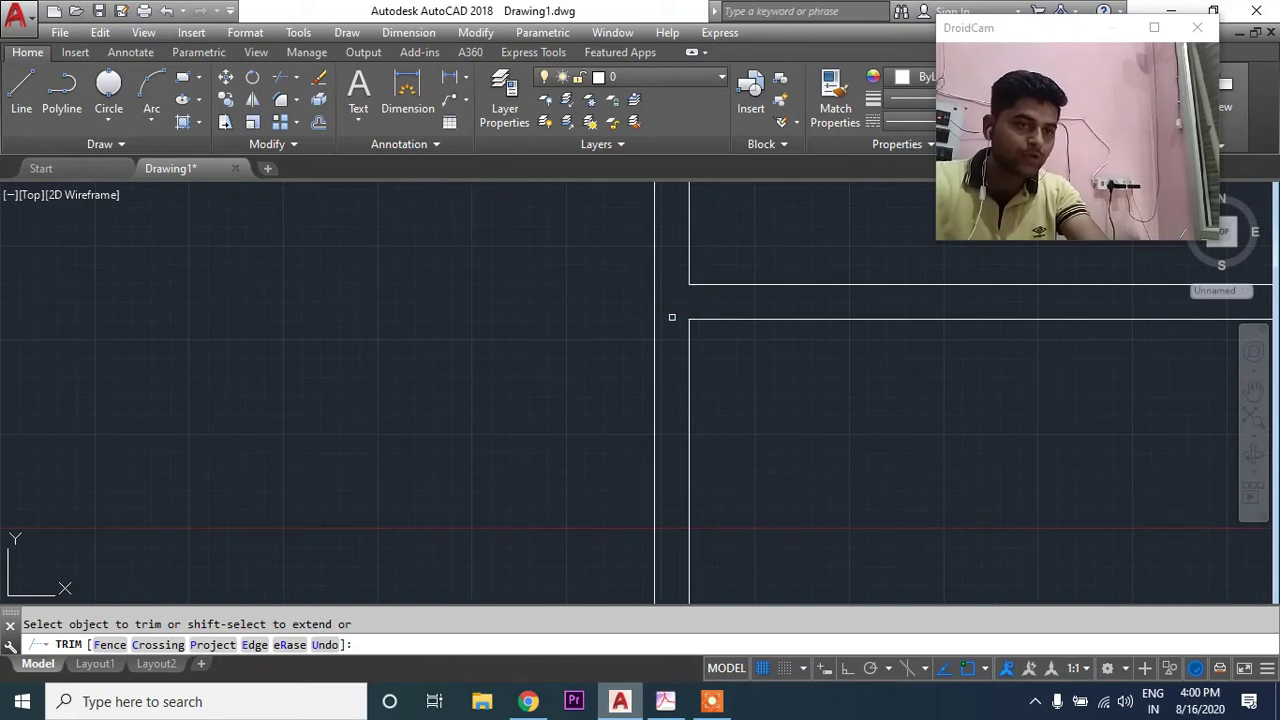
scroll(640, 290, "down", 5)
scroll(603, 471, "up", 4)
scroll(549, 434, "up", 5)
left_click_drag(550, 433, 540, 500)
scroll(540, 469, "down", 4)
scroll(474, 471, "down", 5)
key("Escape")
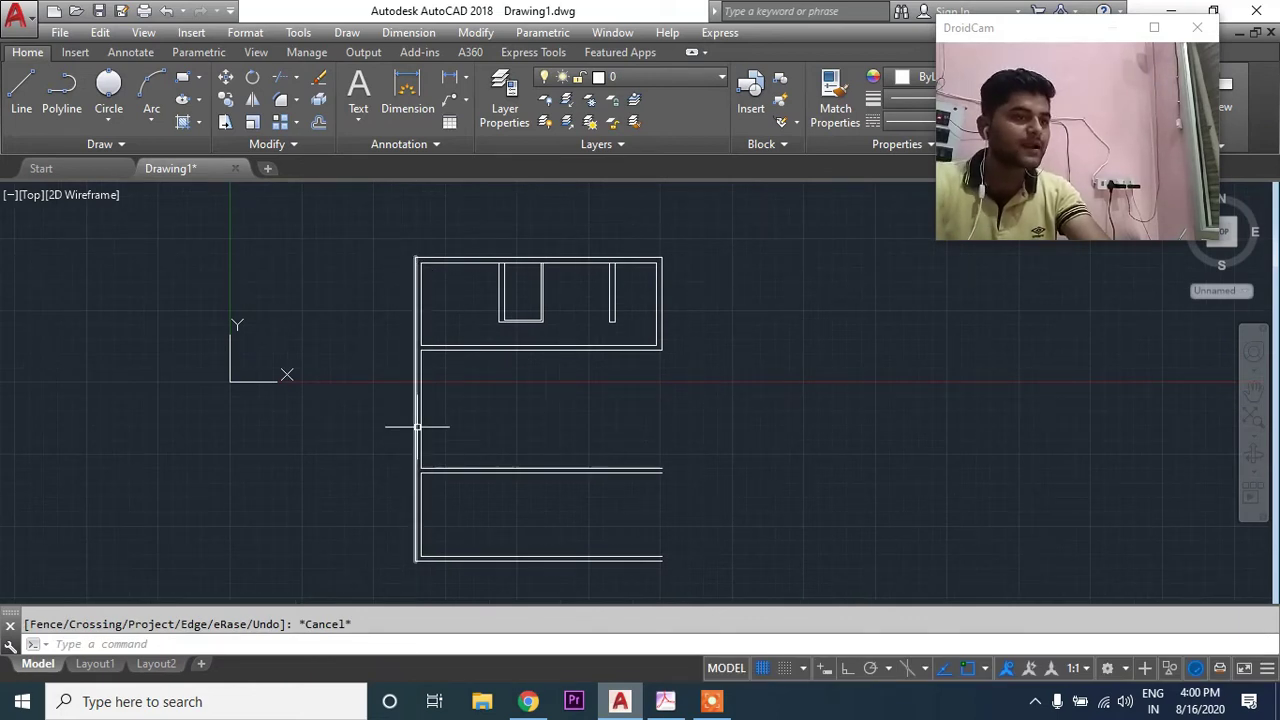
left_click(420, 423)
key("Escape")
middle_click_drag(709, 394, 700, 297)
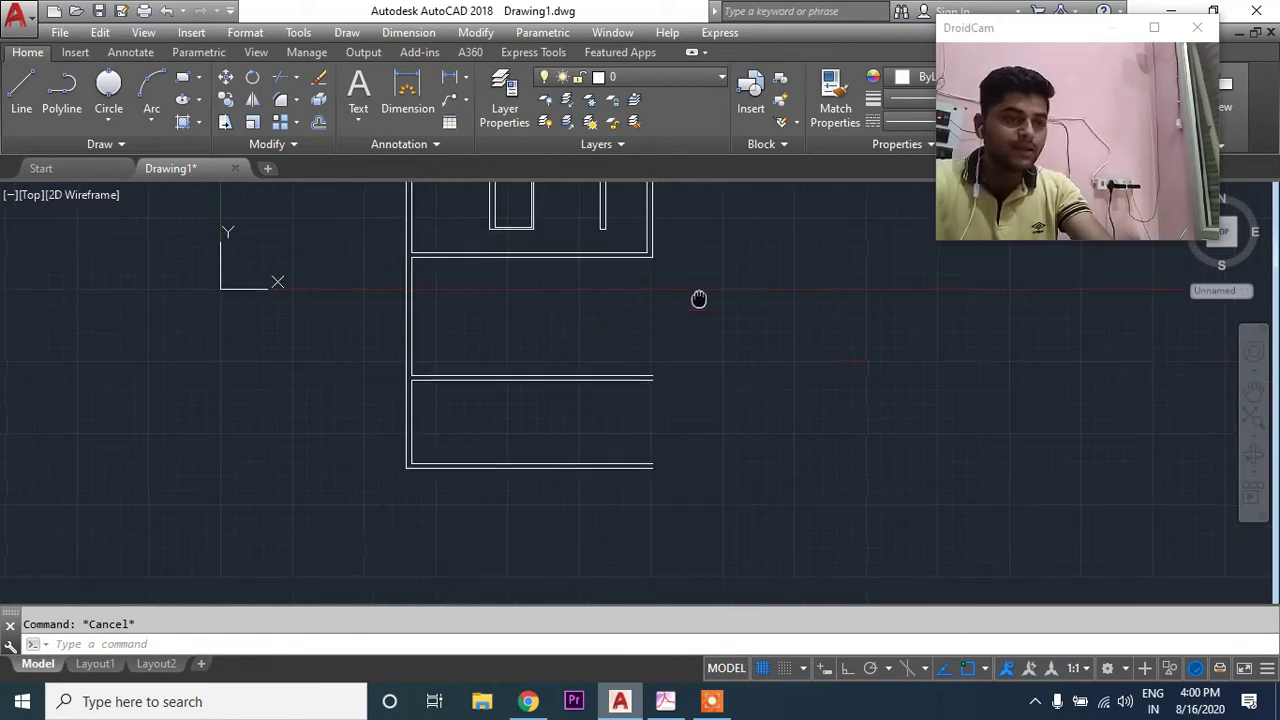
middle_click_drag(320, 194, 477, 290)
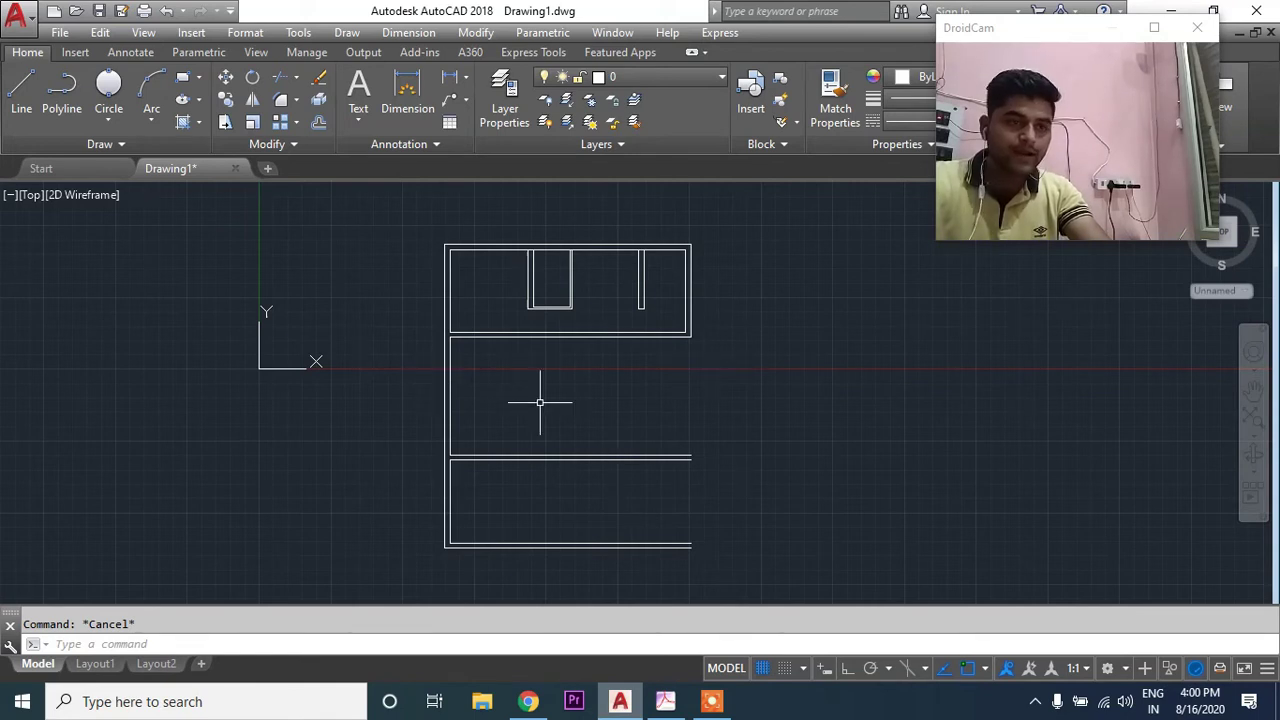
Step: Zoom the reference PDF onto the 500x512 and 300x512 rooms, then return to the drawing
left_click(678, 693)
scroll(689, 347, "up", 4, "ctrl")
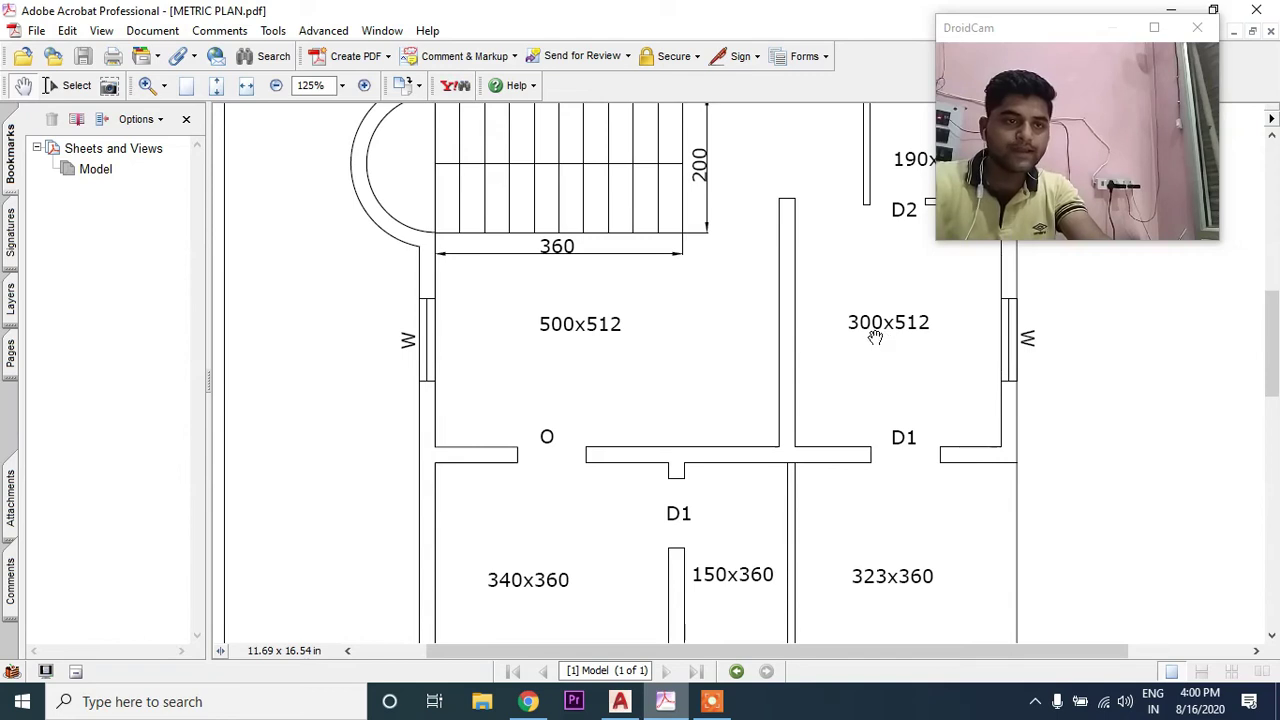
left_click(622, 701)
Step: Offset the inner left wall 500 cm right, then add a 23 cm wall thickness
type("o")
key("Return")
type("500")
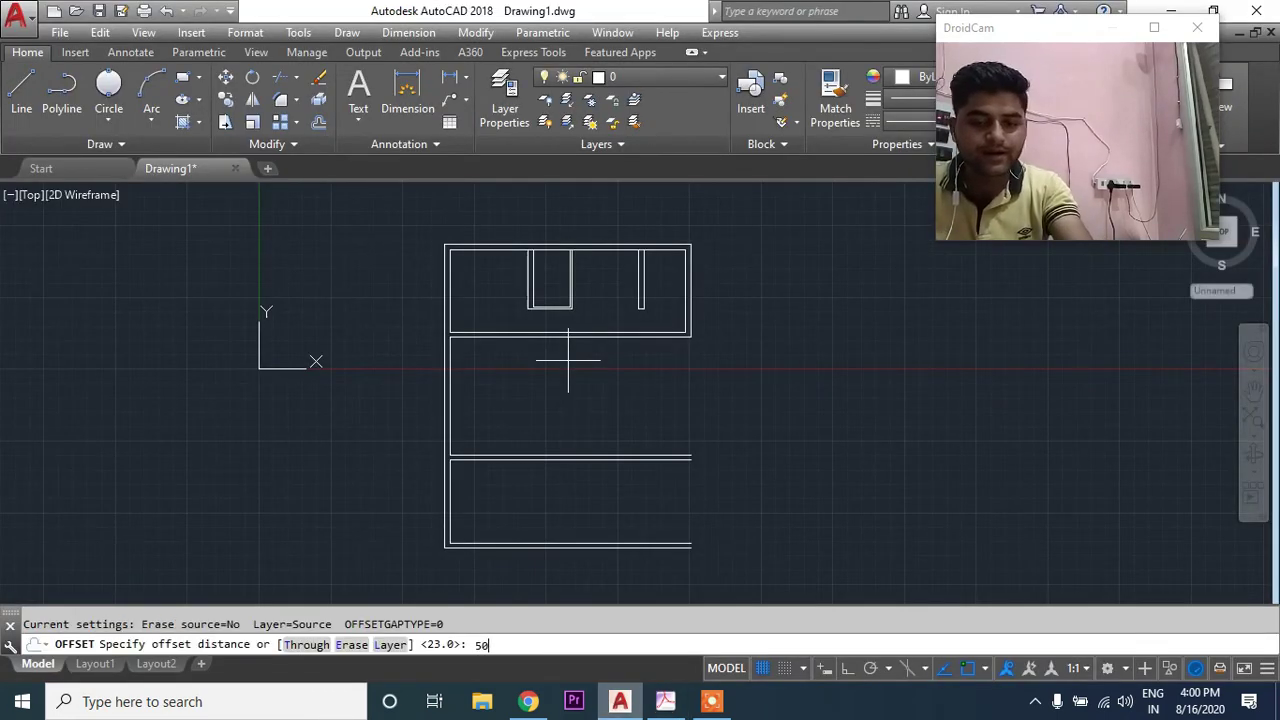
key("Return")
scroll(406, 409, "up", 4)
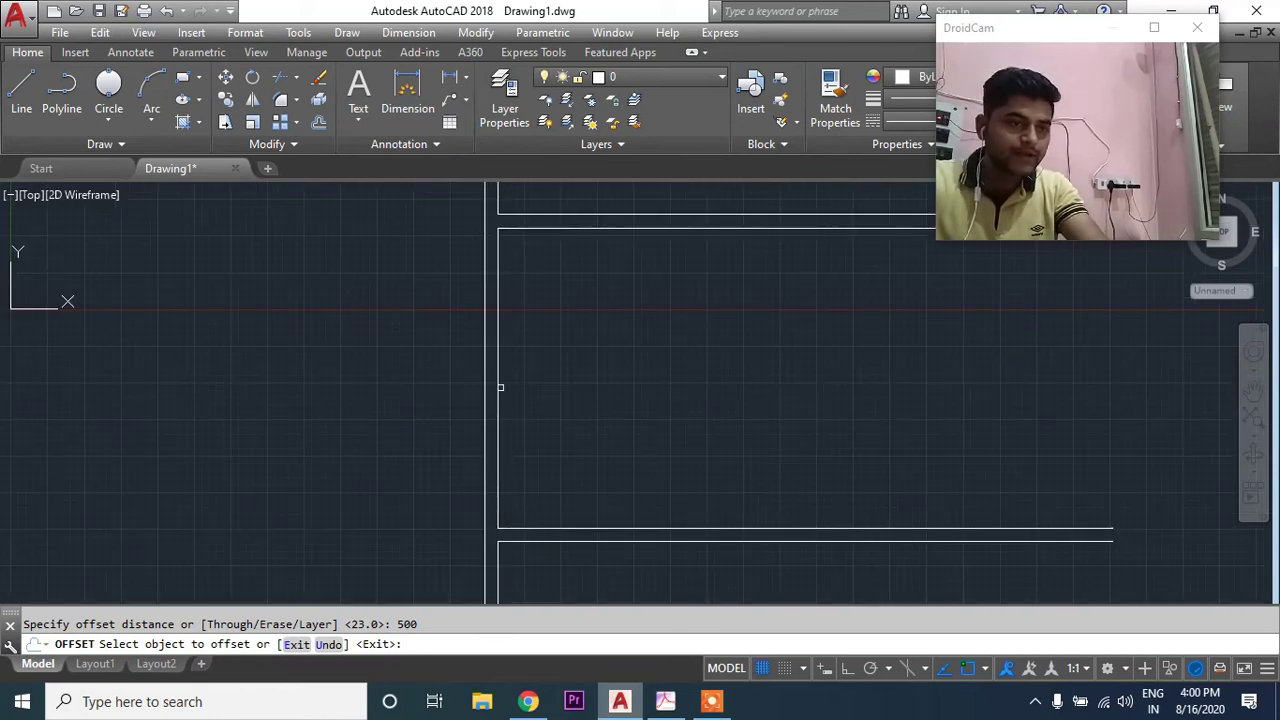
left_click(497, 389)
left_click(823, 394)
middle_click_drag(863, 394, 732, 418)
key("Escape")
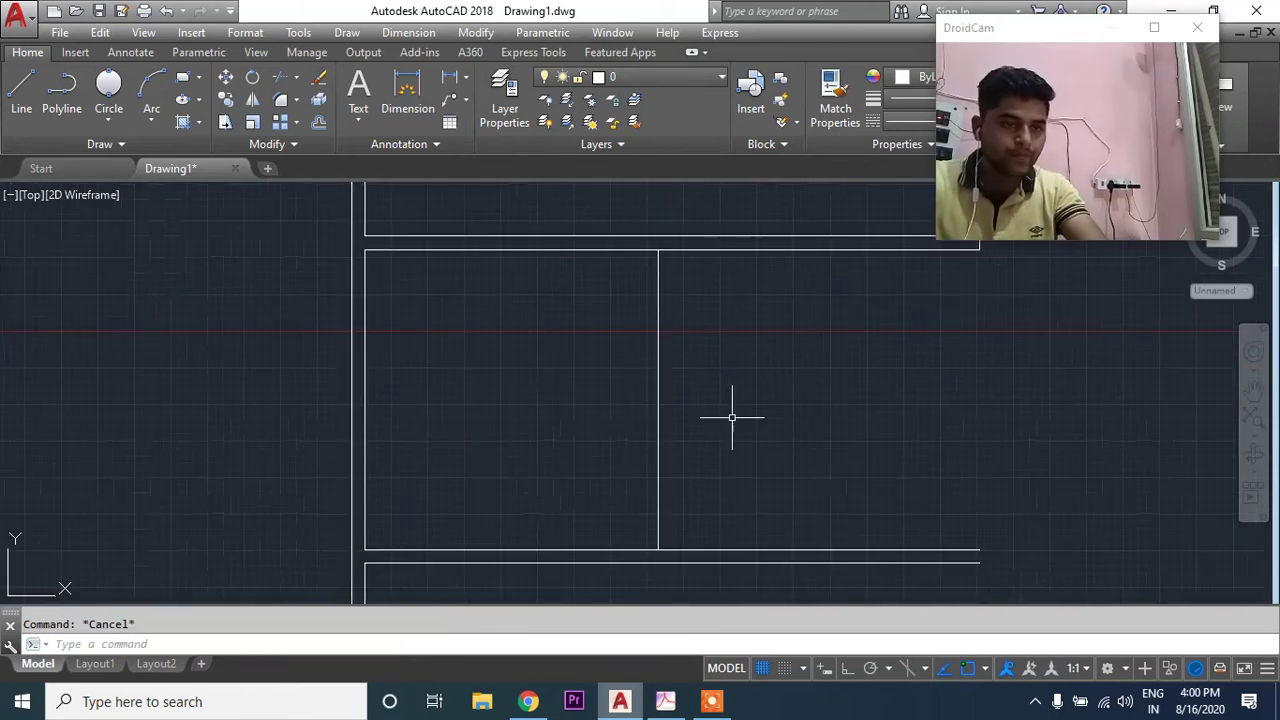
type("o")
key("Return")
type("23")
key("Return")
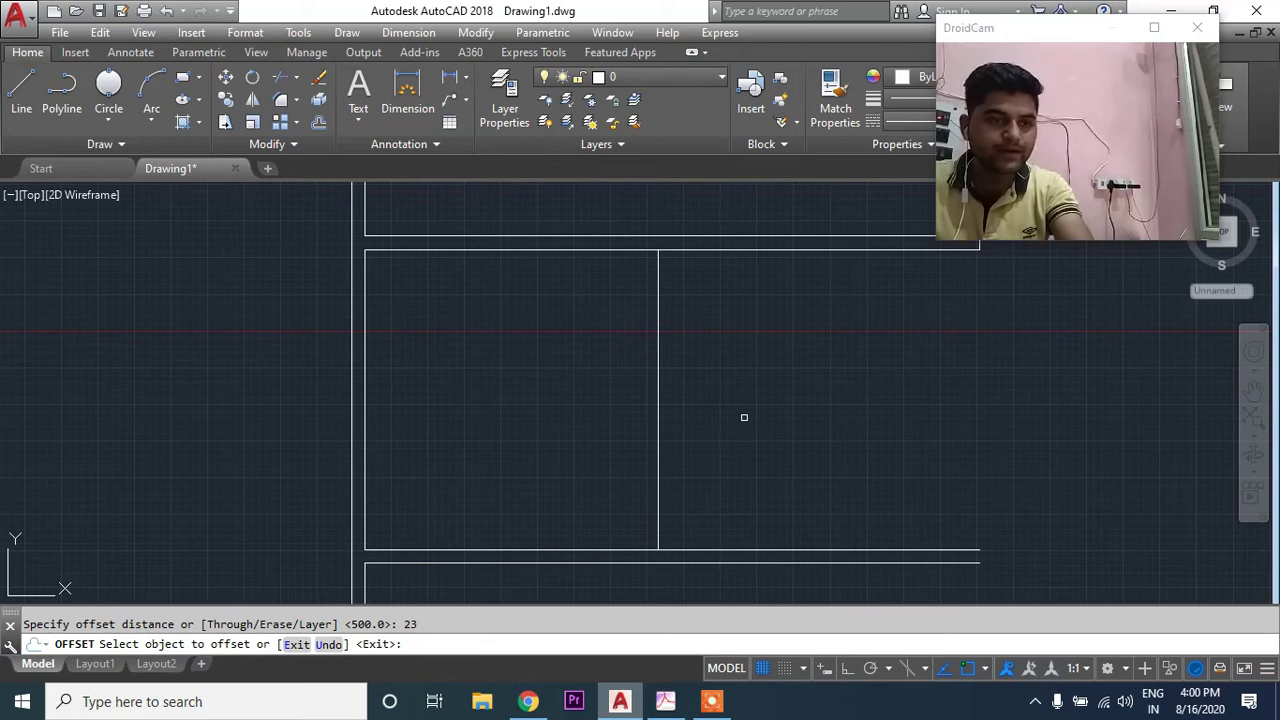
left_click(657, 389)
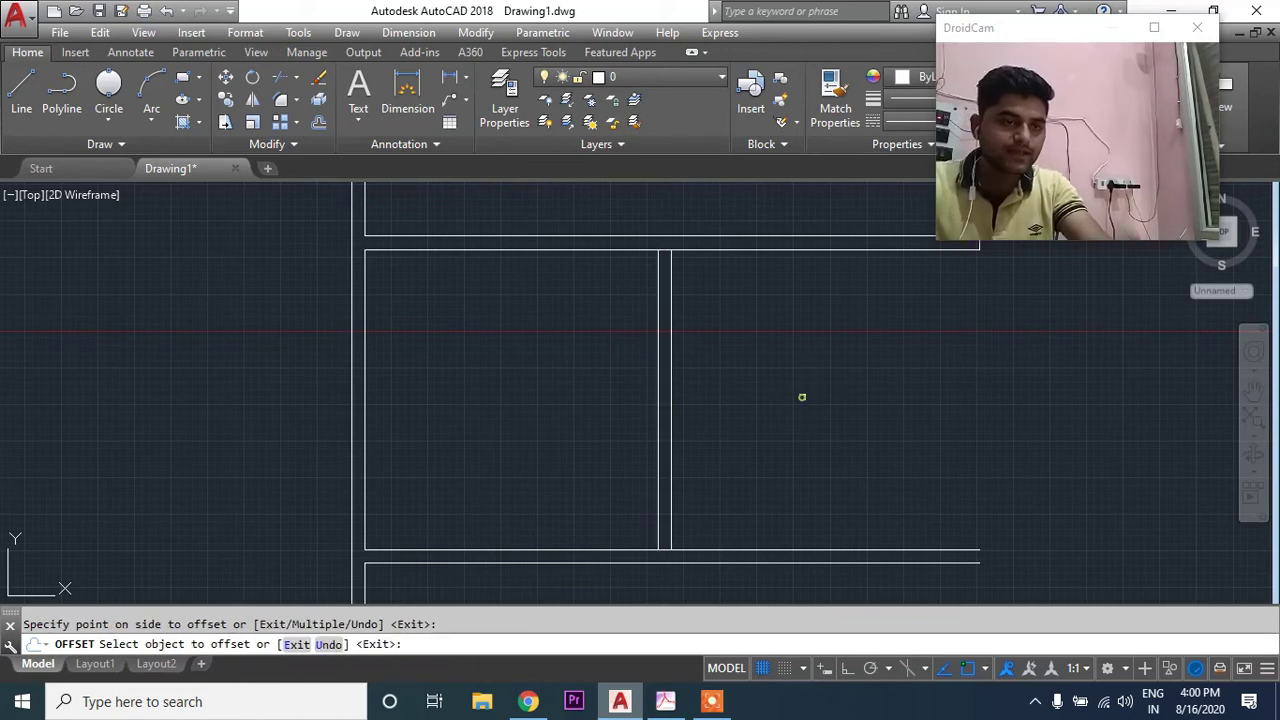
left_click(800, 397)
key("Escape")
Step: Add a second 23 cm-thick wall 300 cm further right
type("o")
key("Return")
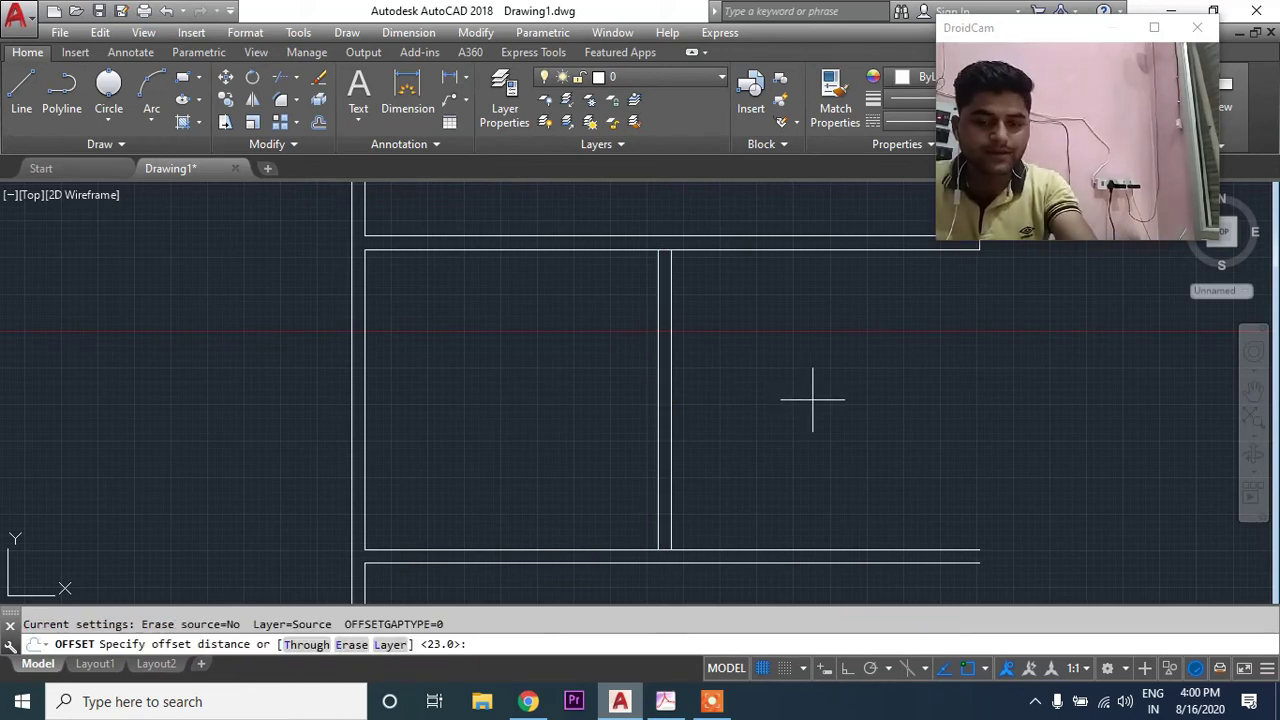
type("0")
key("Return")
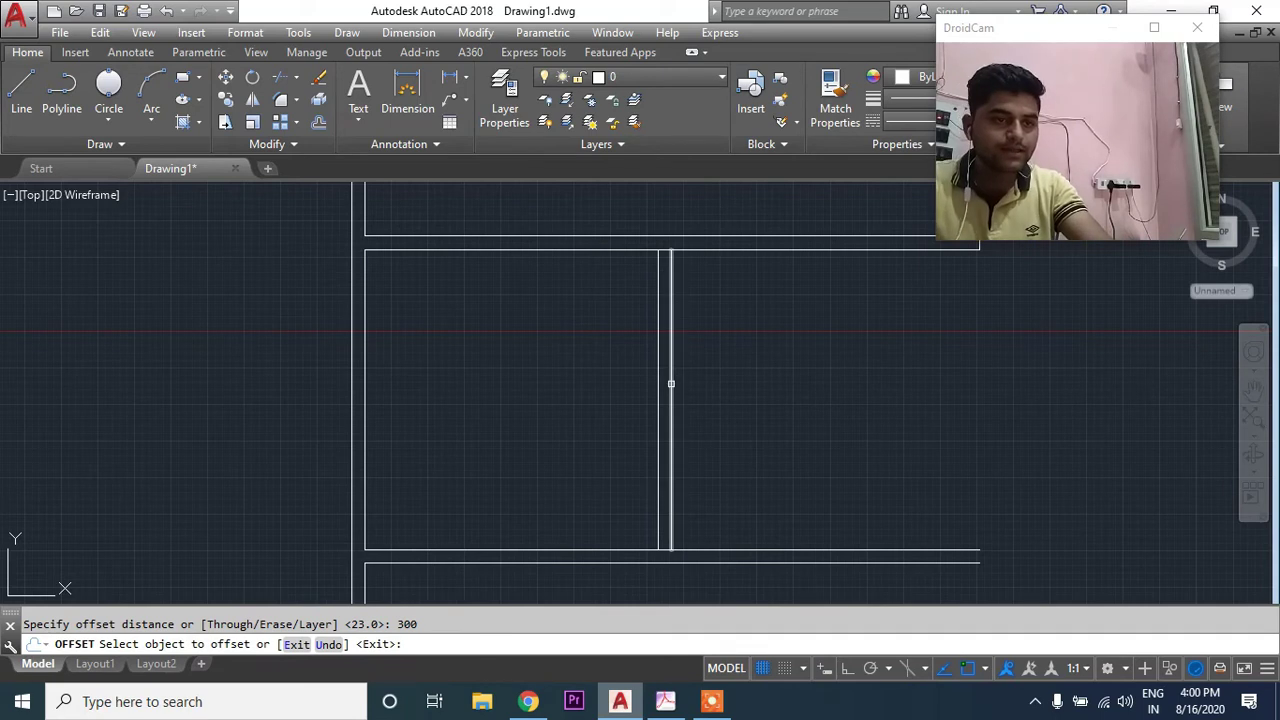
left_click(671, 387)
key("Return")
key("Return")
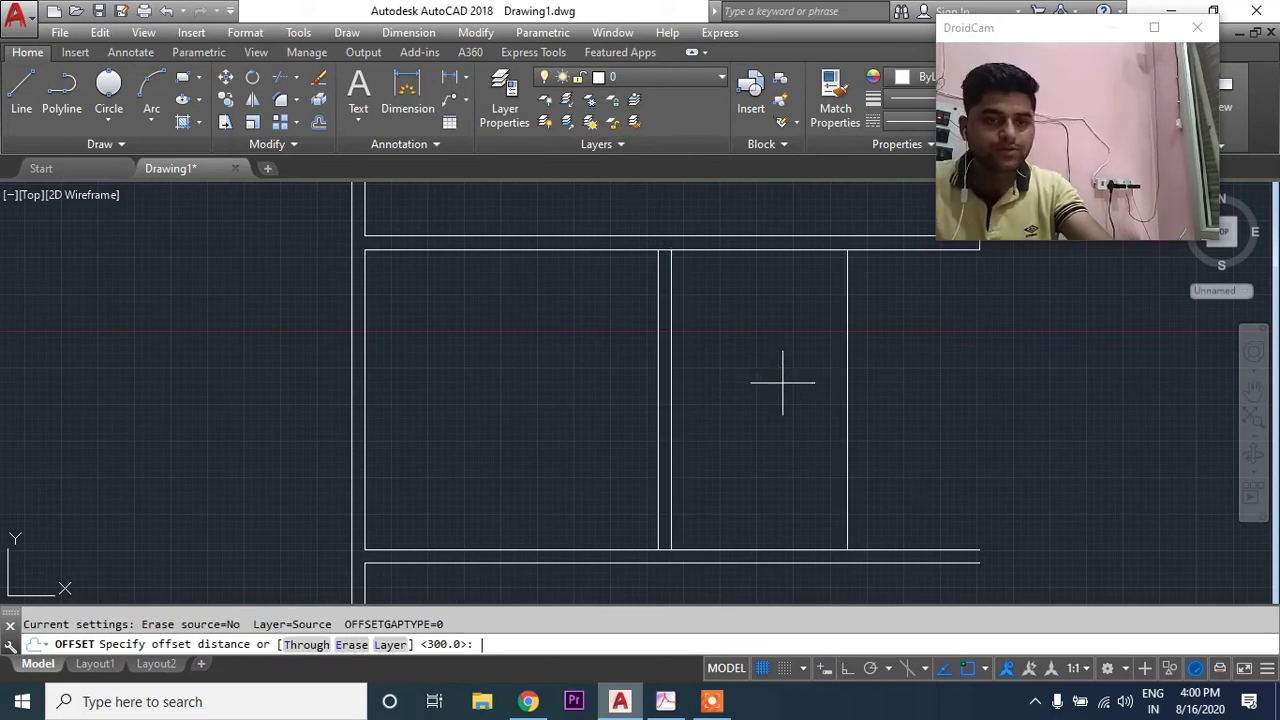
type("23")
key("Return")
left_click(849, 372)
left_click(911, 384)
scroll(660, 370, "down", 4)
key("Escape")
scroll(817, 394, "up", 2)
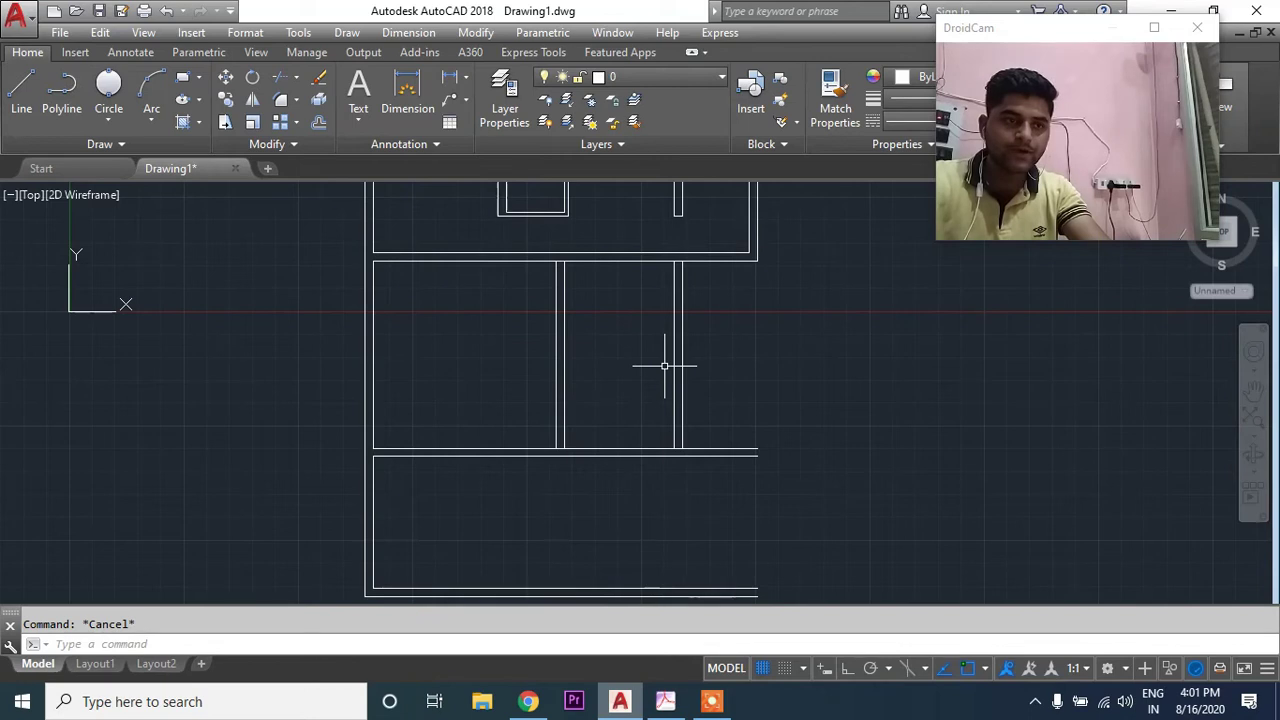
middle_click_drag(686, 361, 697, 347)
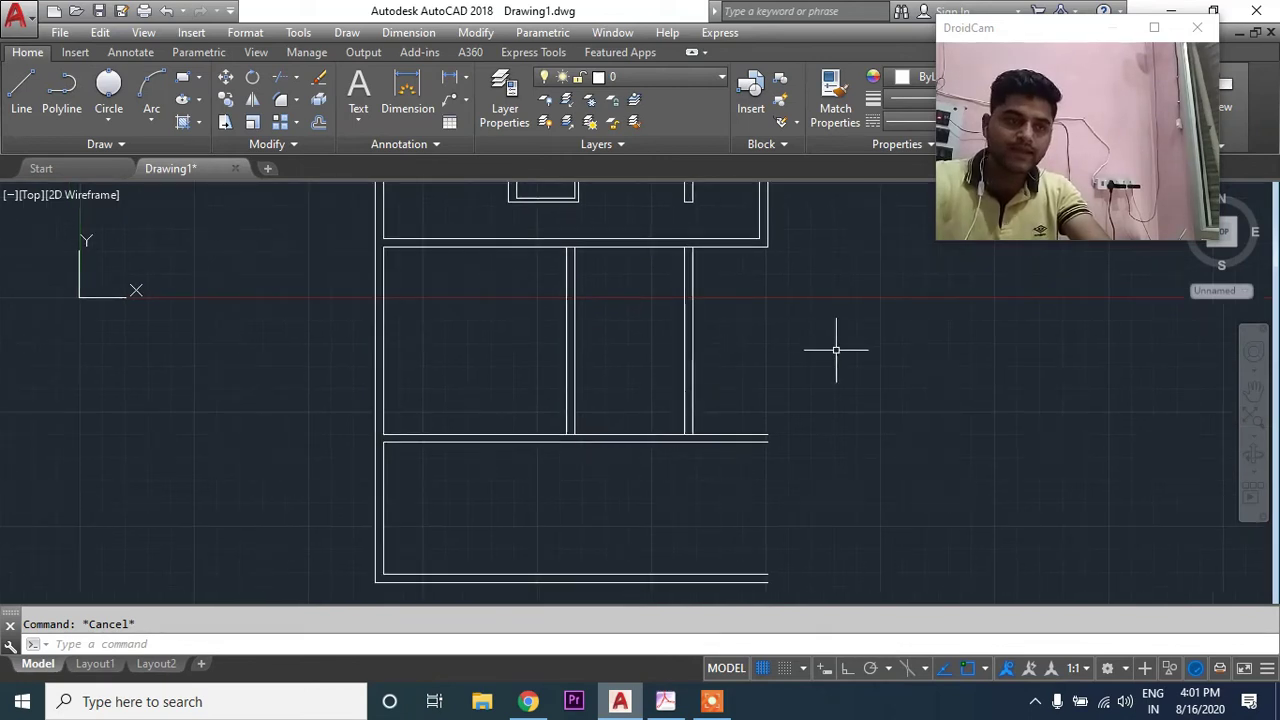
Step: Fillet the inner and outer right wall lines with radius 0 to close the room corners
type("f")
key("Return")
middle_click_drag(690, 368, 734, 334)
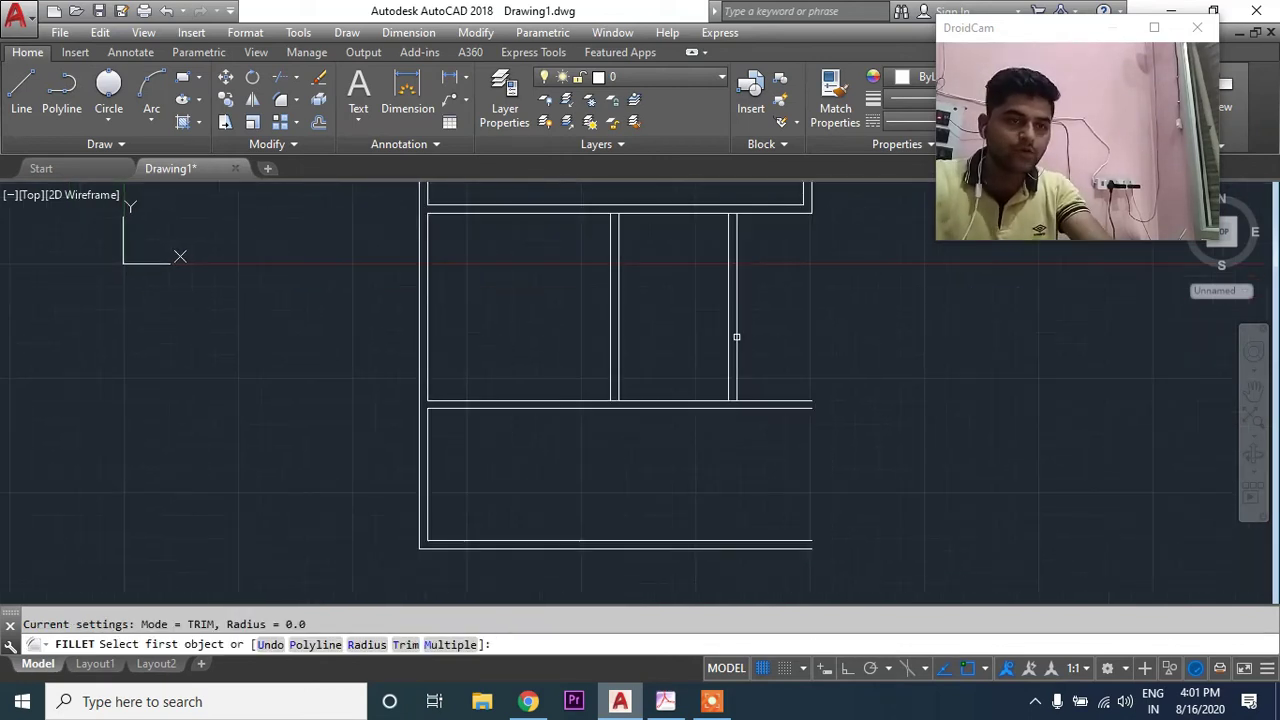
left_click(728, 329)
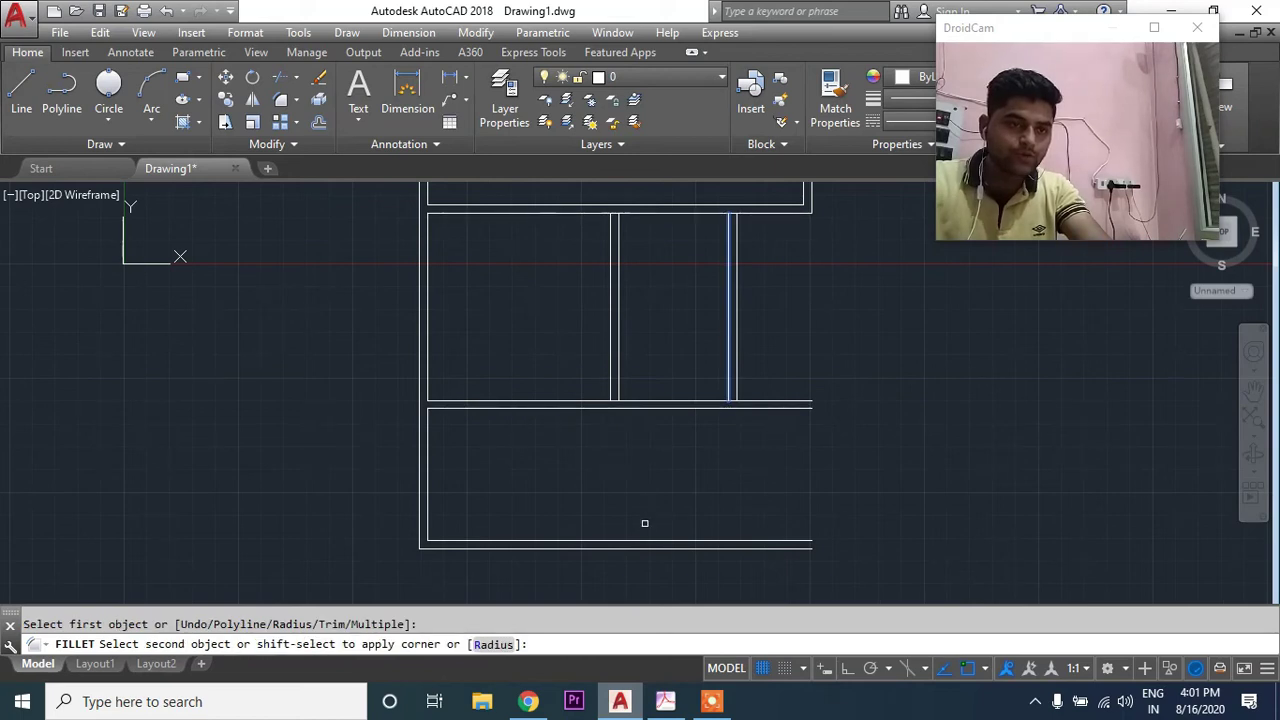
left_click(688, 540)
key("Return")
left_click(737, 349)
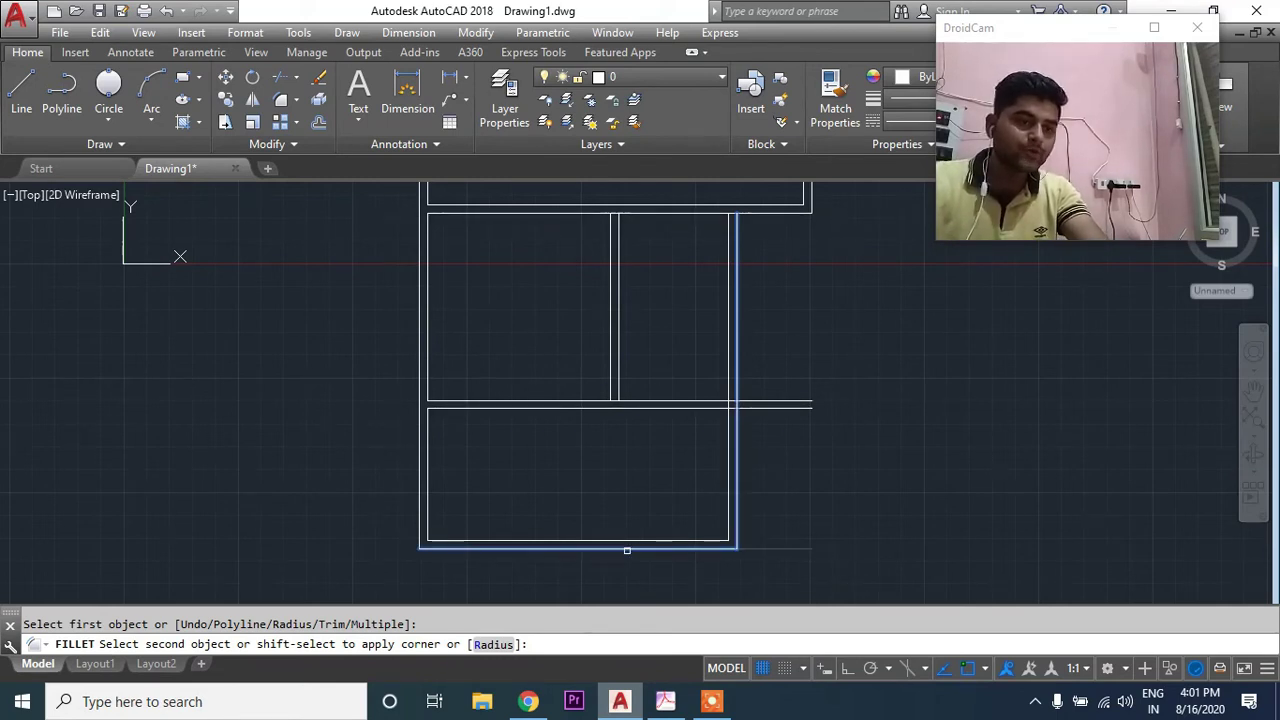
key("Escape")
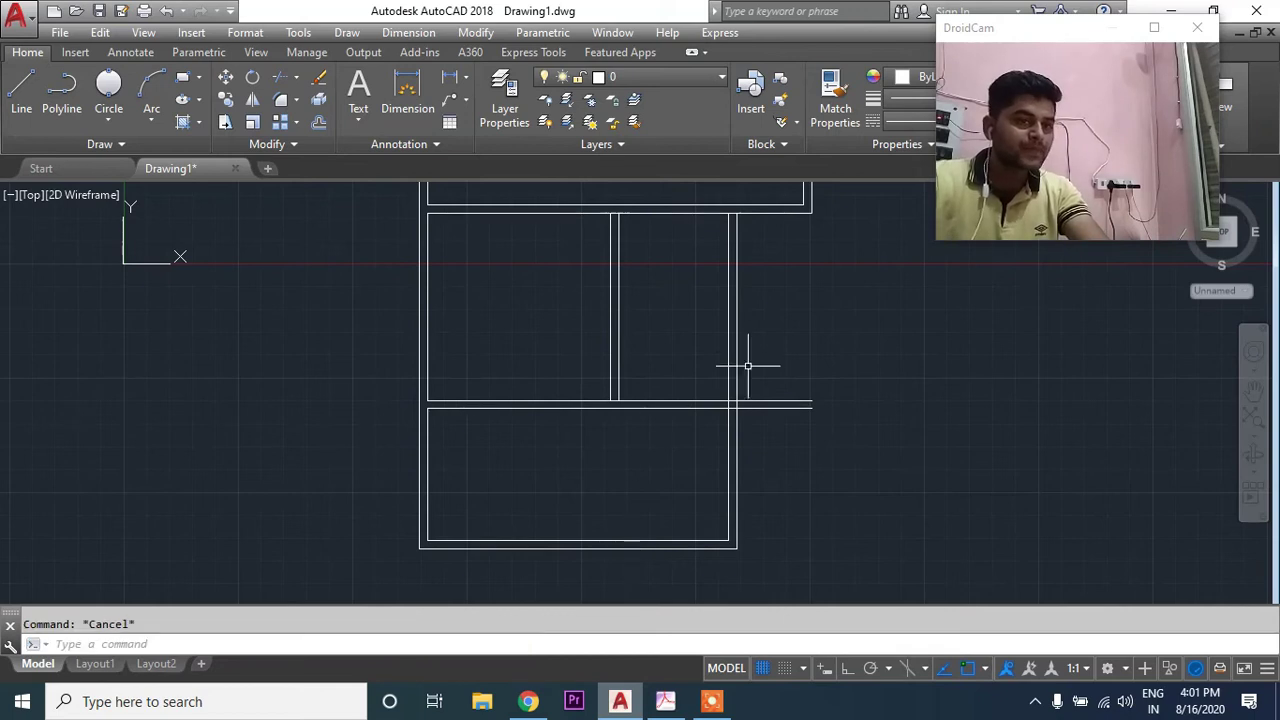
scroll(749, 363, "down", 1)
scroll(720, 400, "down", 1)
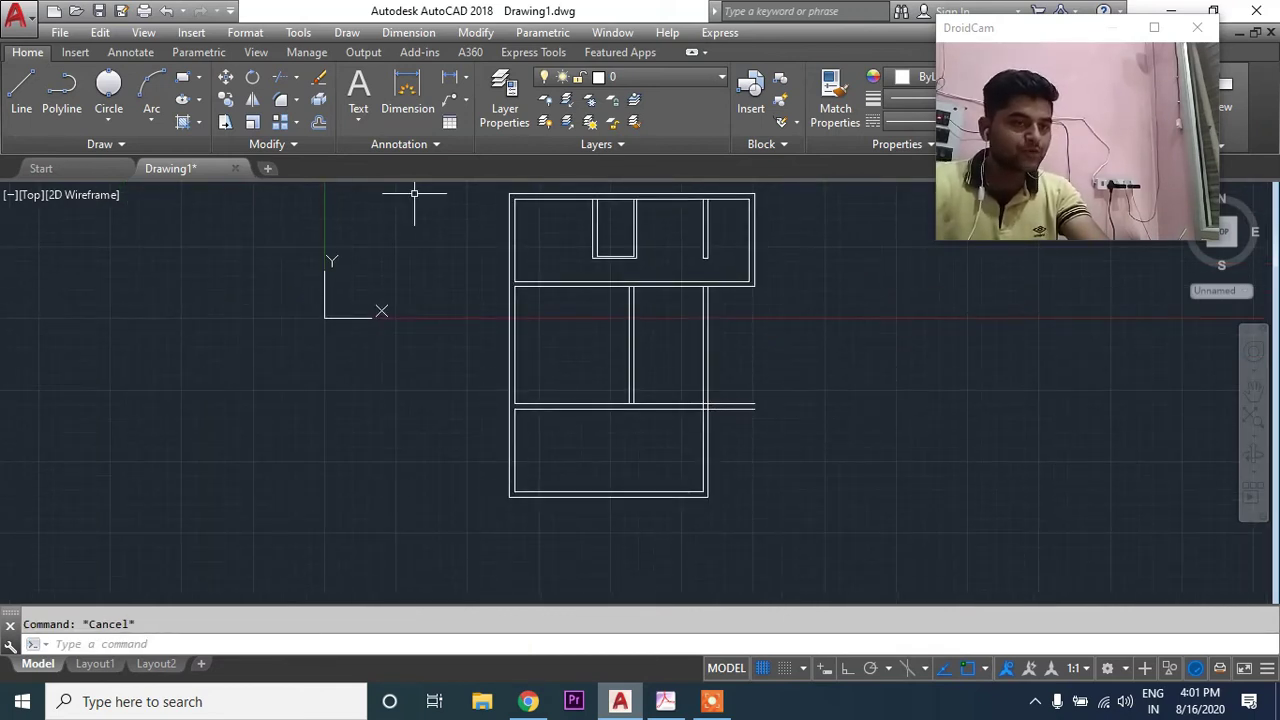
Step: Trim the overhanging wall line ends at the right-hand corner junction
type("tr")
key("Return")
key("Return")
left_click(791, 370)
left_click(730, 478)
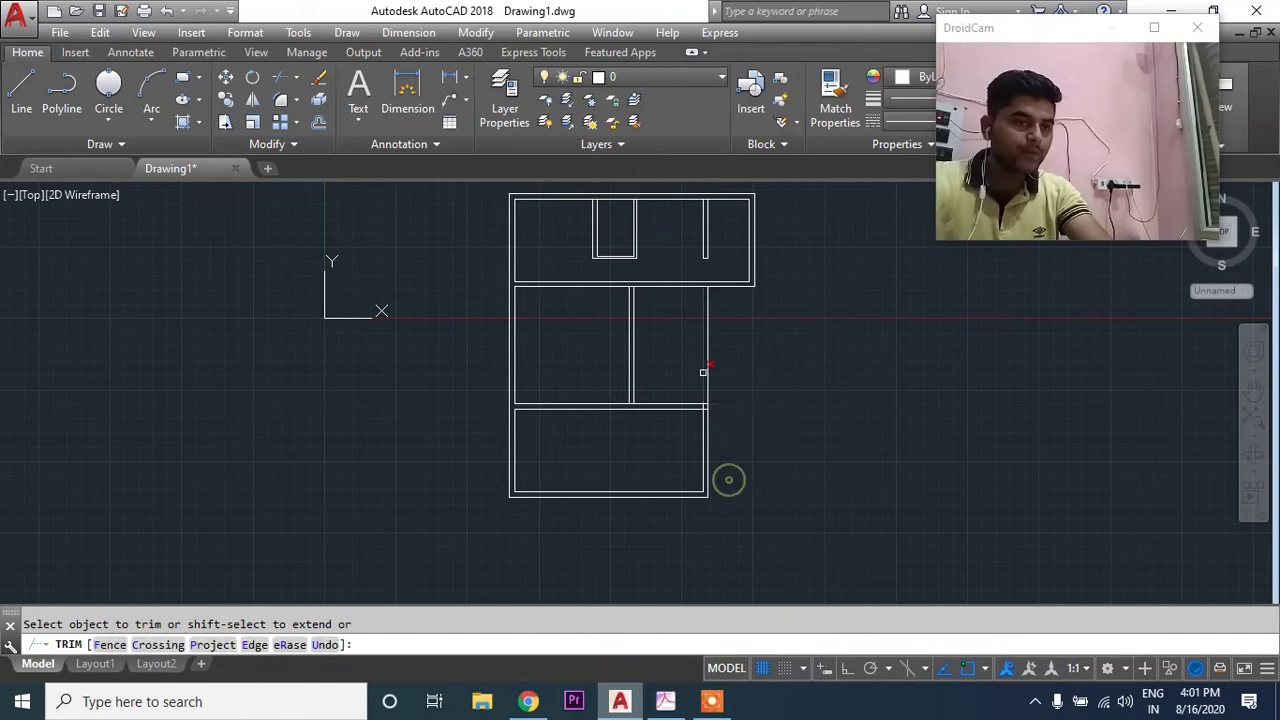
scroll(729, 477, "up", 6)
left_click(704, 428)
left_click(714, 462)
scroll(714, 450, "down", 2)
scroll(680, 416, "down", 2)
scroll(634, 417, "down", 3)
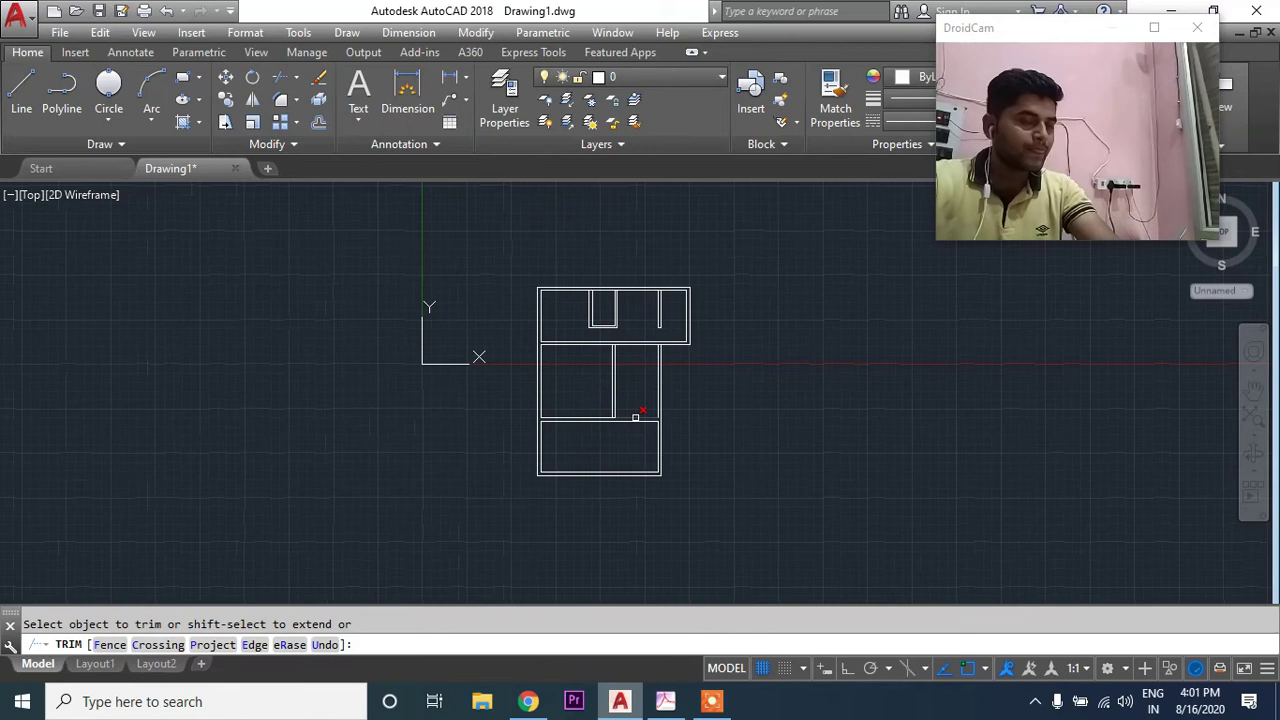
key("Escape")
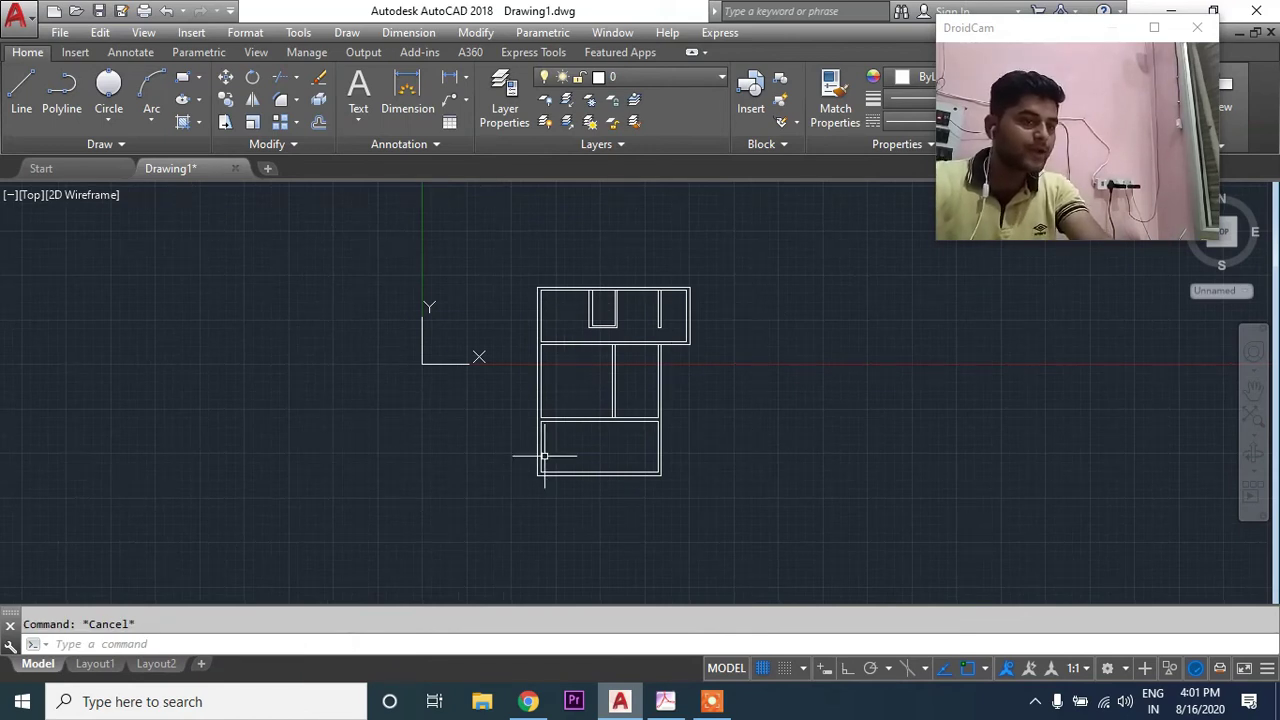
Step: Check the bottom wall and schedule on the reference PDF, then return to the drawing
left_click(665, 701)
left_click_drag(671, 537, 650, 302)
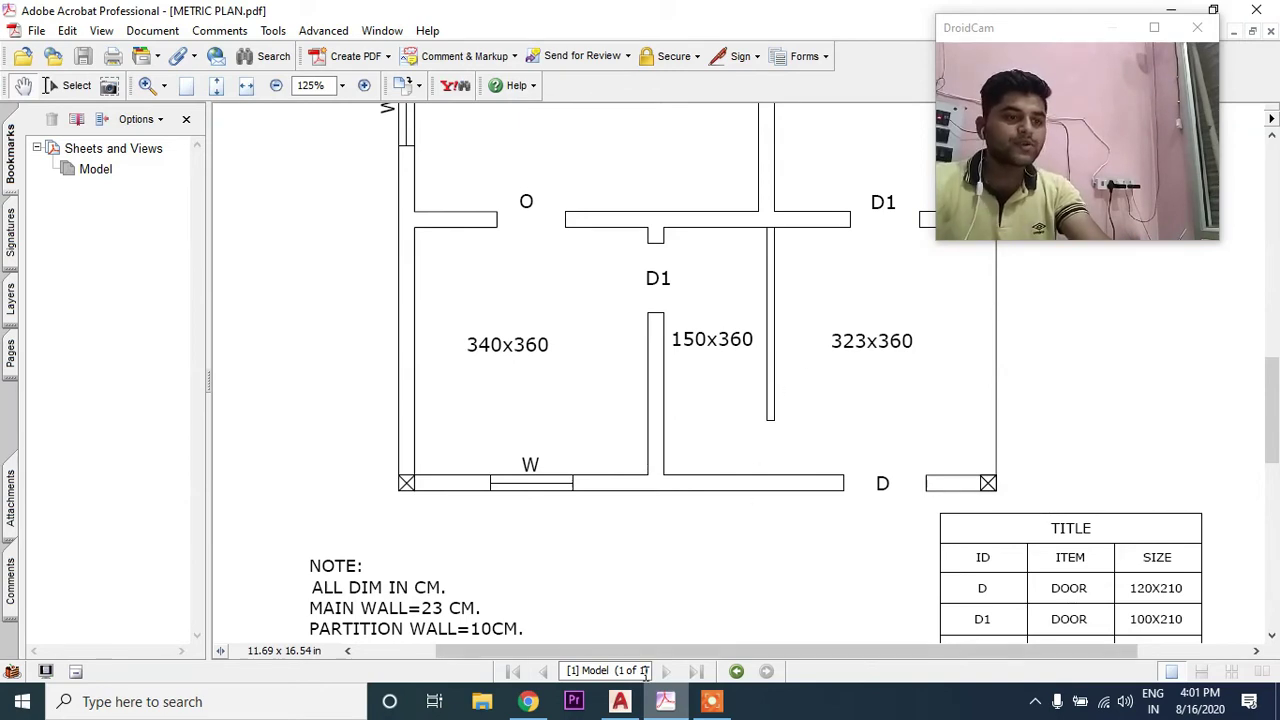
left_click(620, 701)
type("o")
key("Return")
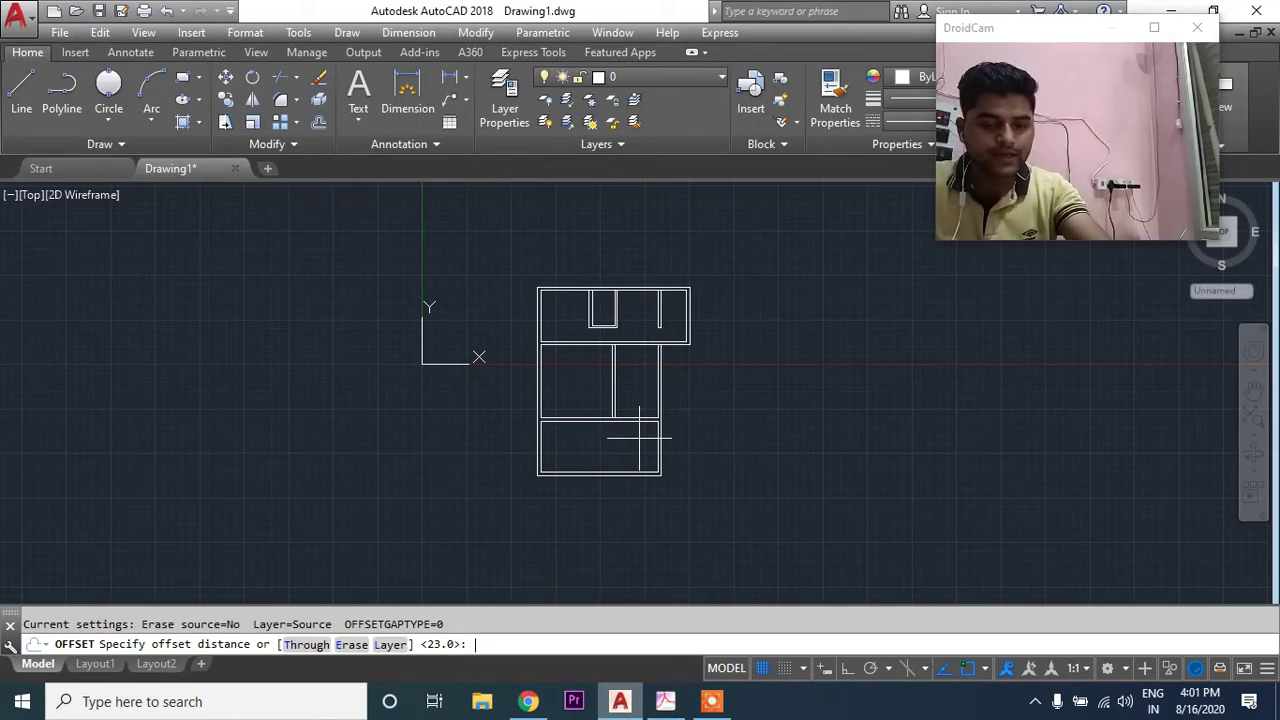
Step: Offset a partition 340 cm right of the bottom room's left wall with 23 cm thickness
key("Return")
scroll(532, 435, "up", 3)
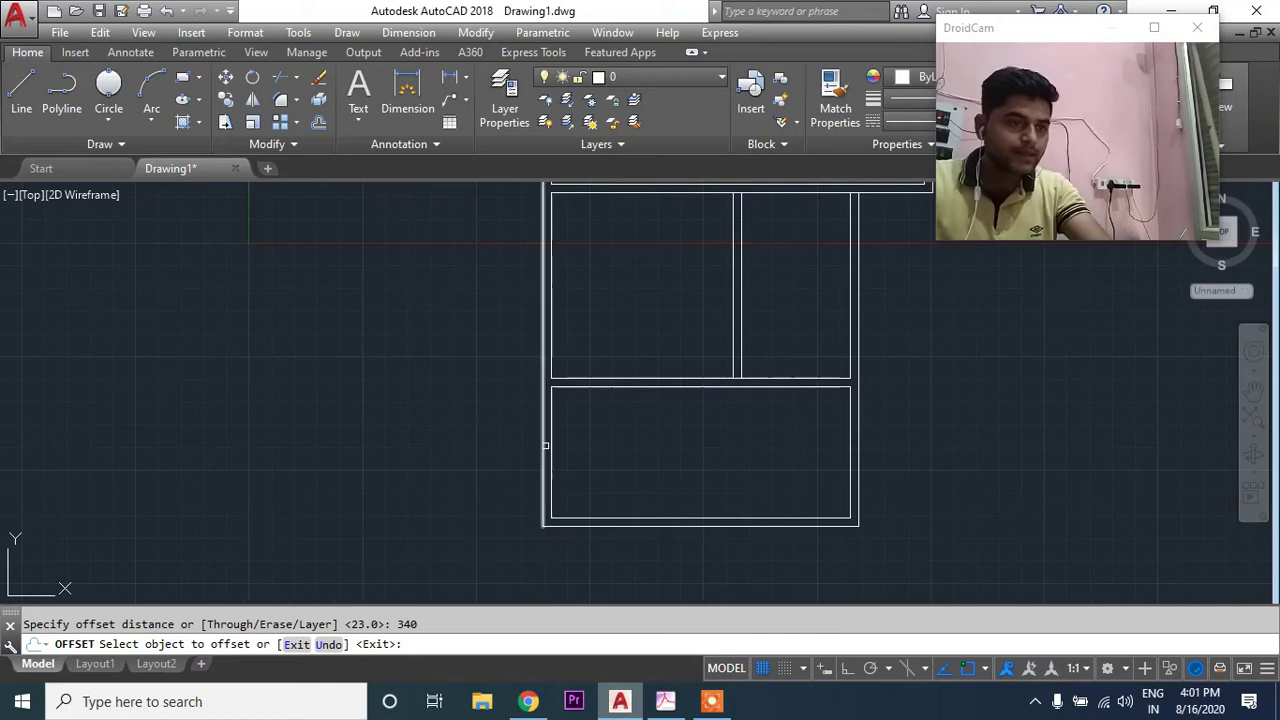
left_click(551, 447)
left_click(645, 445)
key("Return")
key("Return")
type("23")
key("Return")
left_click(676, 430)
left_click(728, 437)
key("Escape")
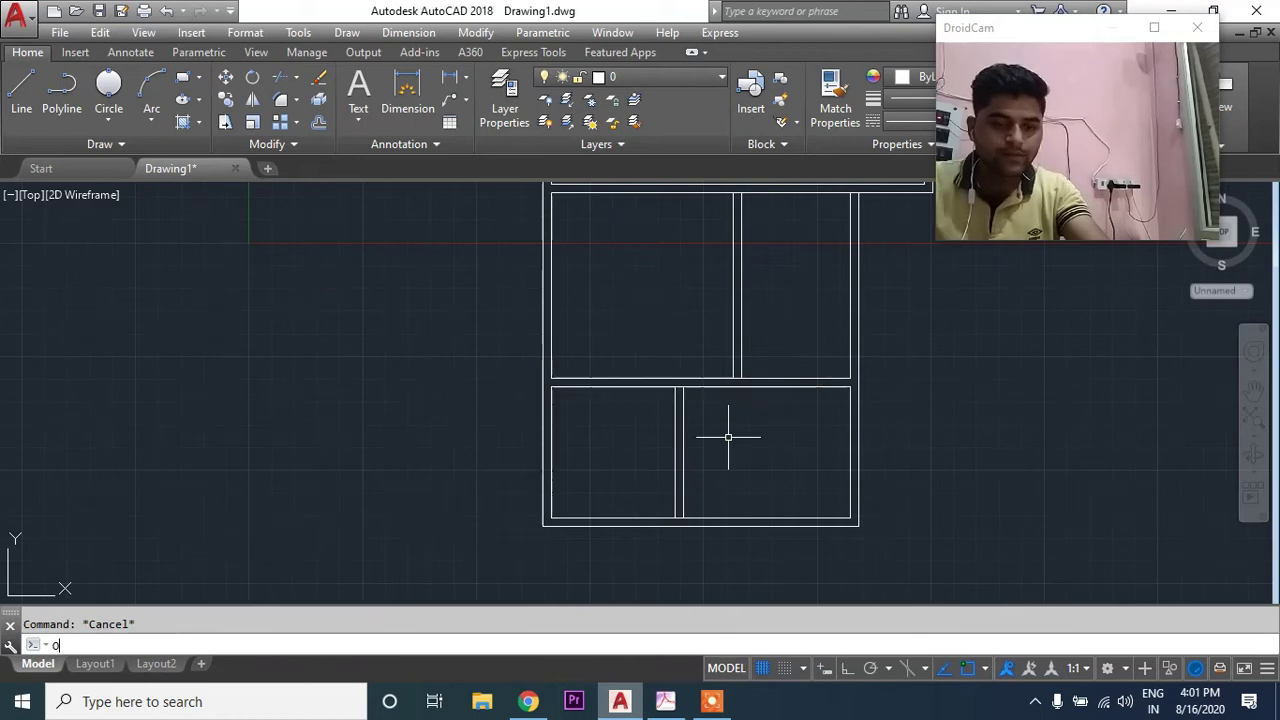
Step: Add a 10 cm partition 150 cm further right, then view the upper rooms in the reference PDF
key("Return")
type("150")
key("Return")
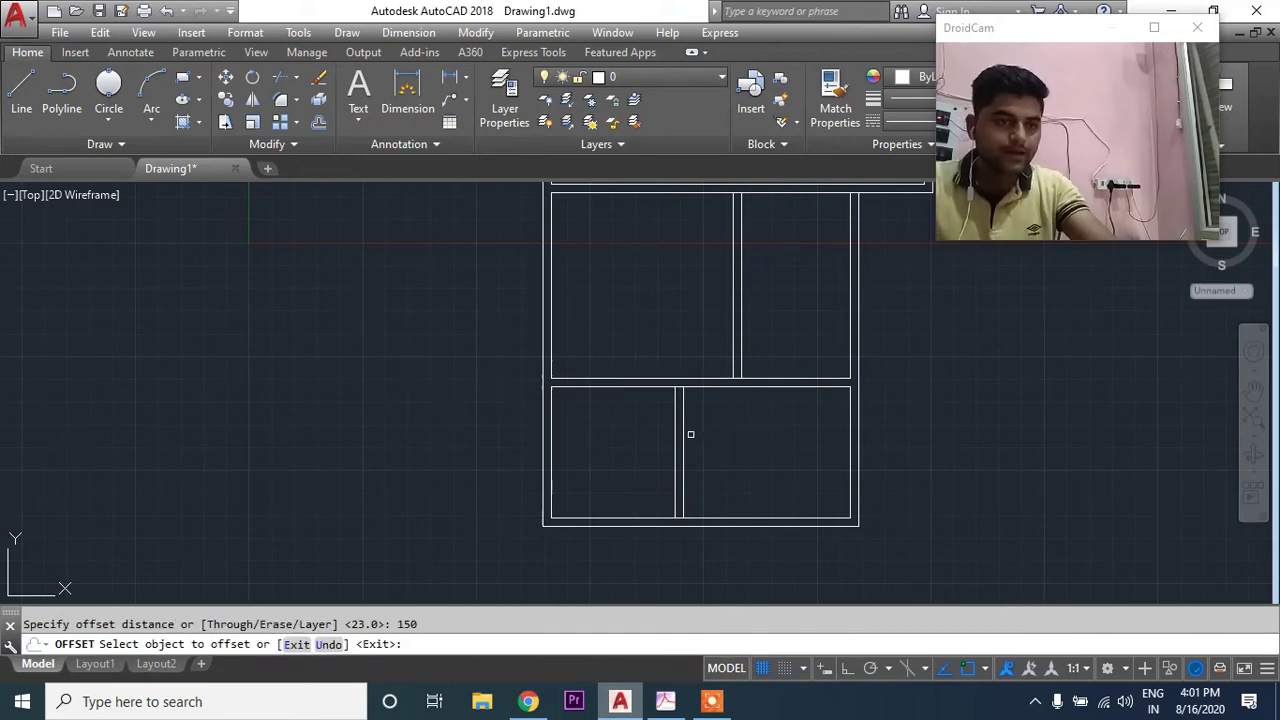
left_click(681, 437)
left_click(790, 442)
key("Escape")
key("Return")
type("10")
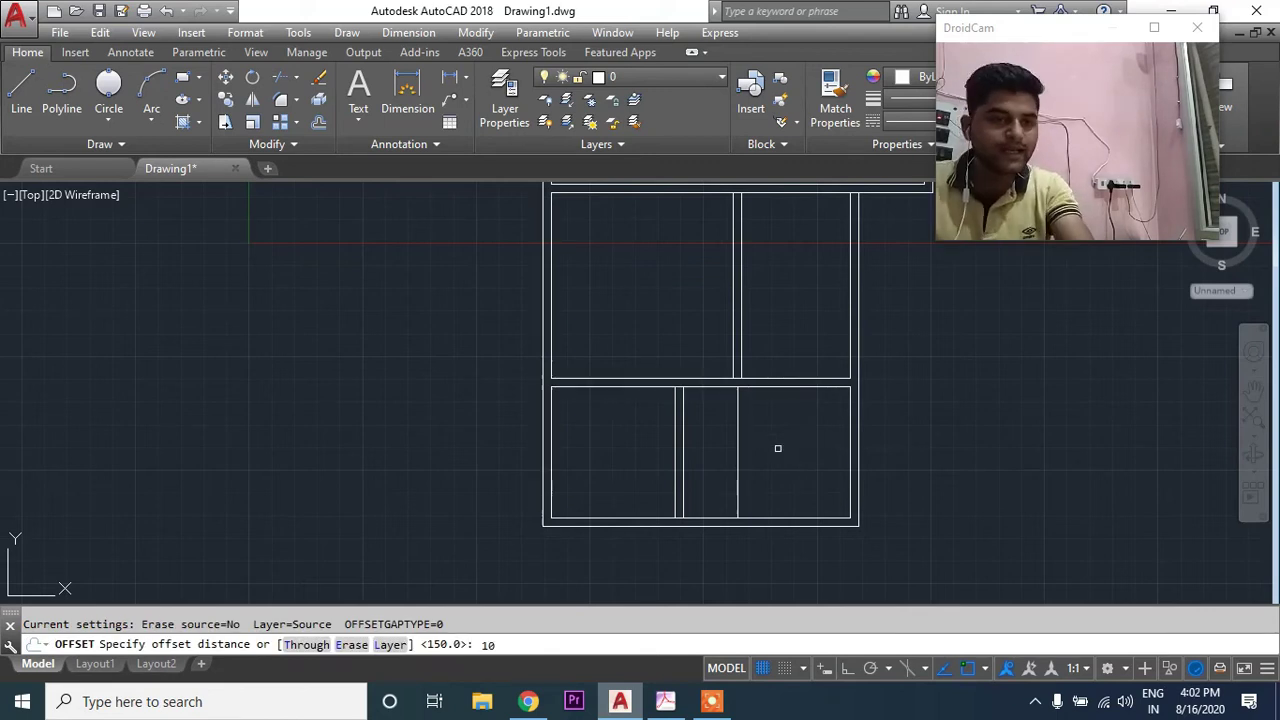
key("Return")
left_click(738, 445)
left_click(815, 442)
key("Escape")
scroll(770, 430, "down", 4)
scroll(700, 420, "up", 3)
scroll(669, 420, "up", 3)
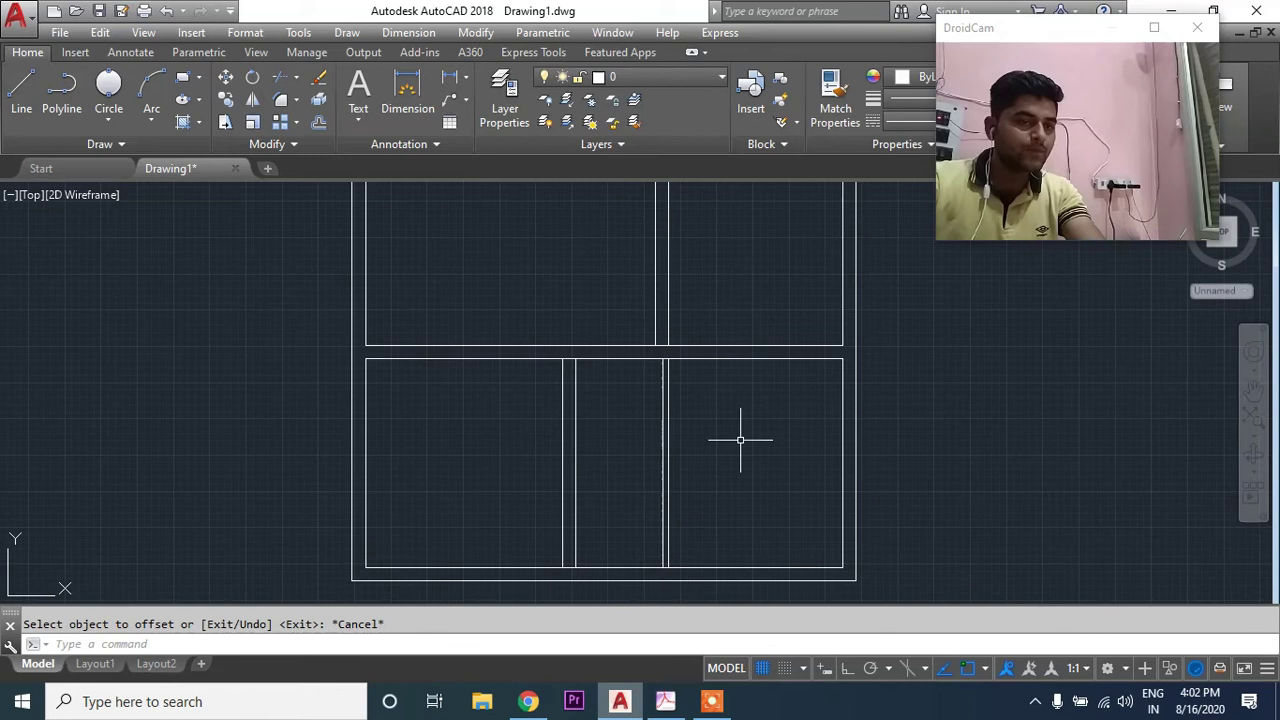
left_click(665, 701)
left_click_drag(910, 371, 860, 441)
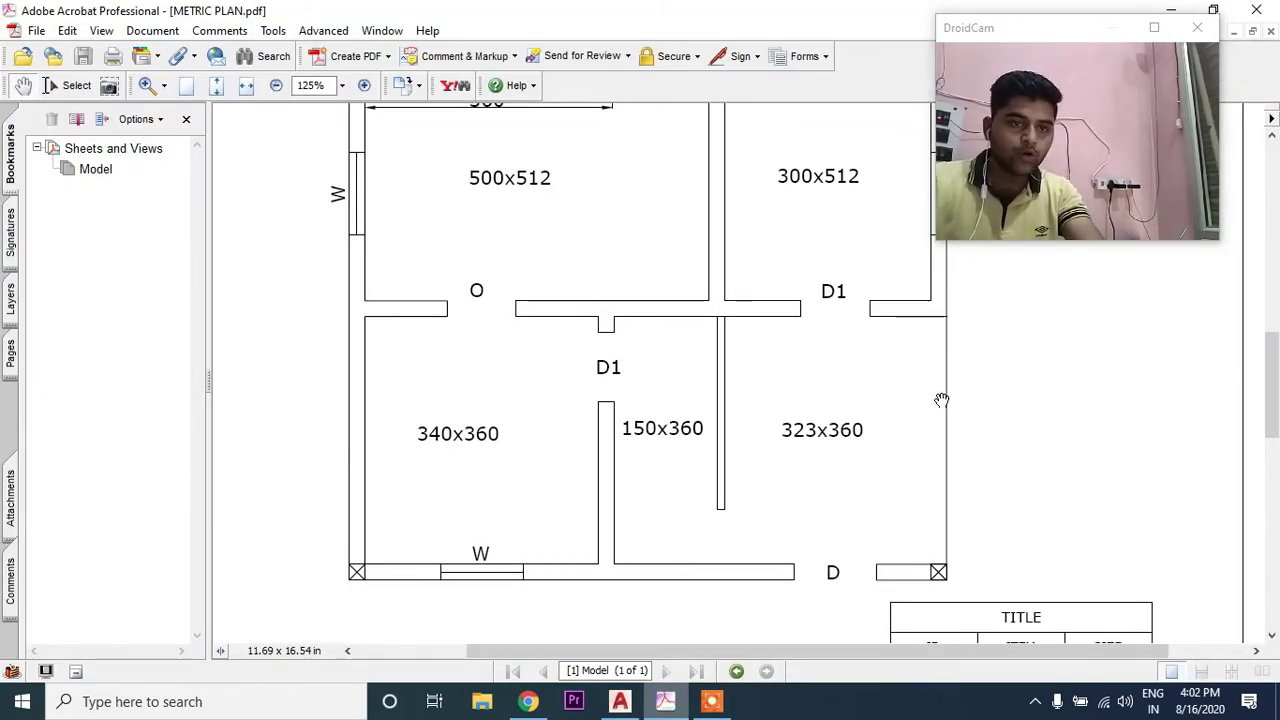
Step: Erase the stray right line of the bottom room in the drawing
left_click(620, 701)
left_click(845, 454)
type("e")
key("Return")
Step: Scroll the reference plan from the middle rooms down to the door and window schedule
left_click(684, 704)
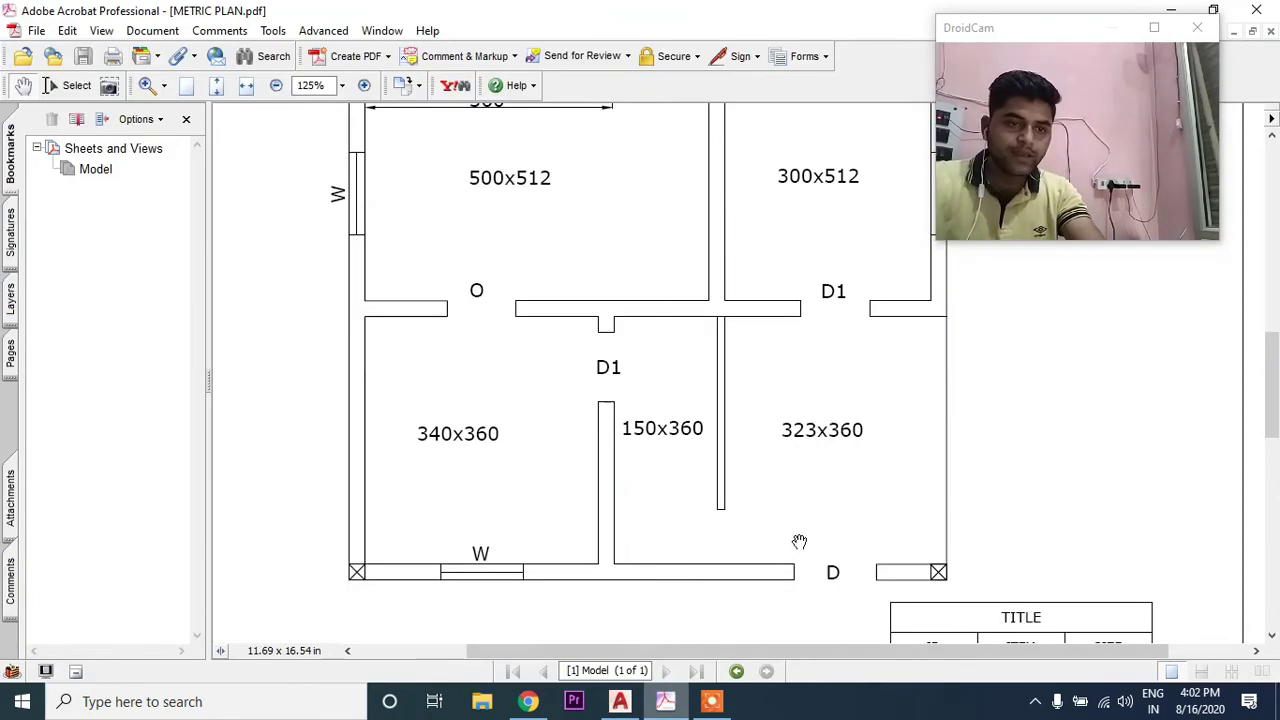
scroll(863, 408, "down", 2)
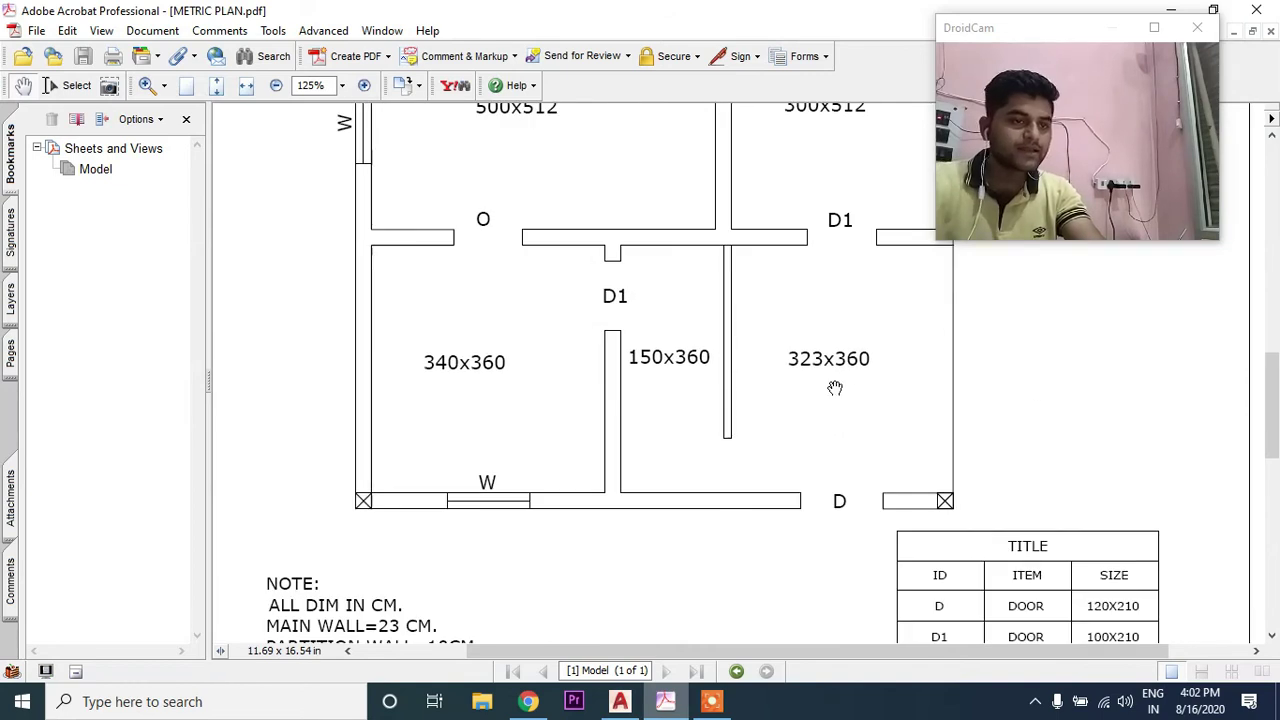
left_click_drag(835, 388, 824, 457)
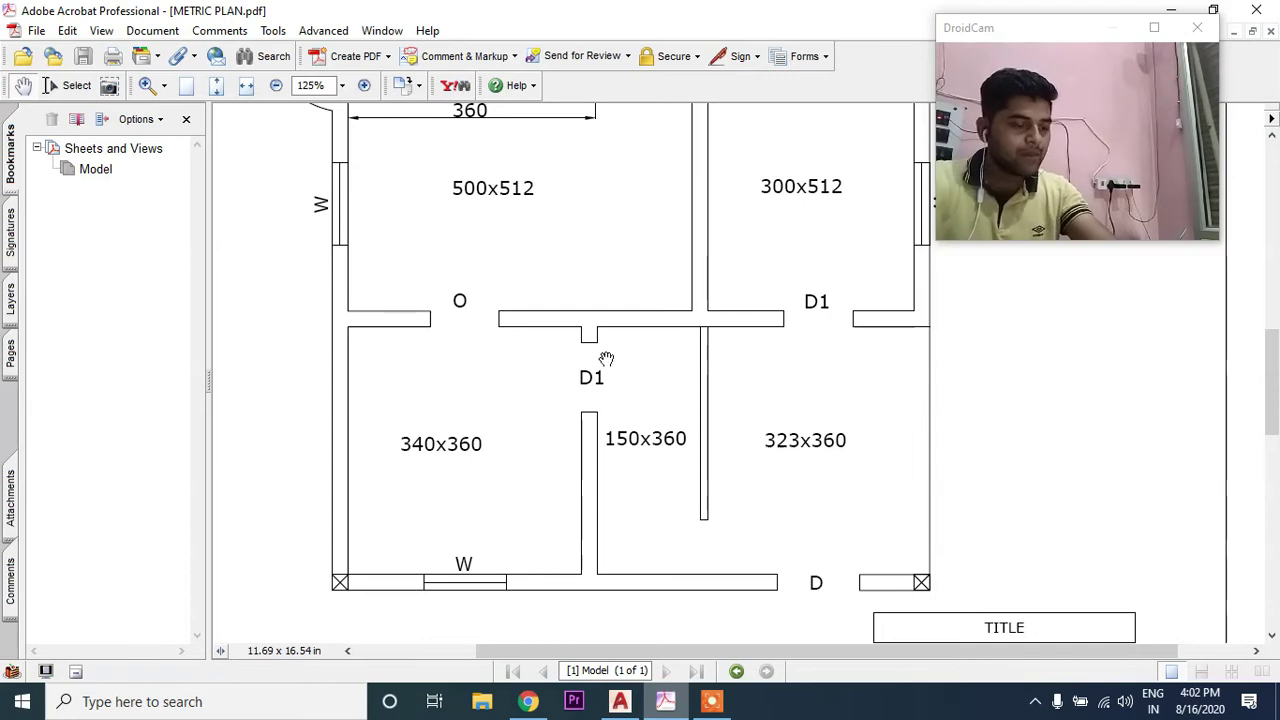
scroll(603, 360, "down", 1, "ctrl")
scroll(547, 310, "up", 5)
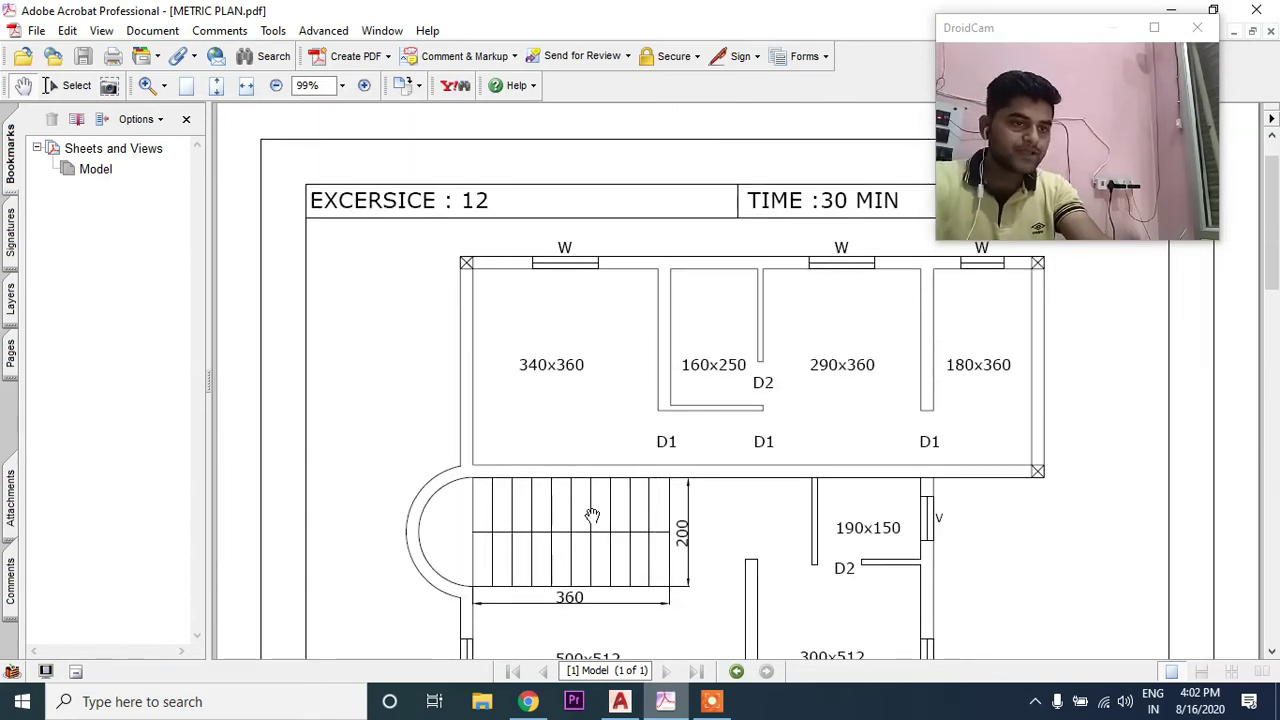
scroll(566, 543, "down", 1)
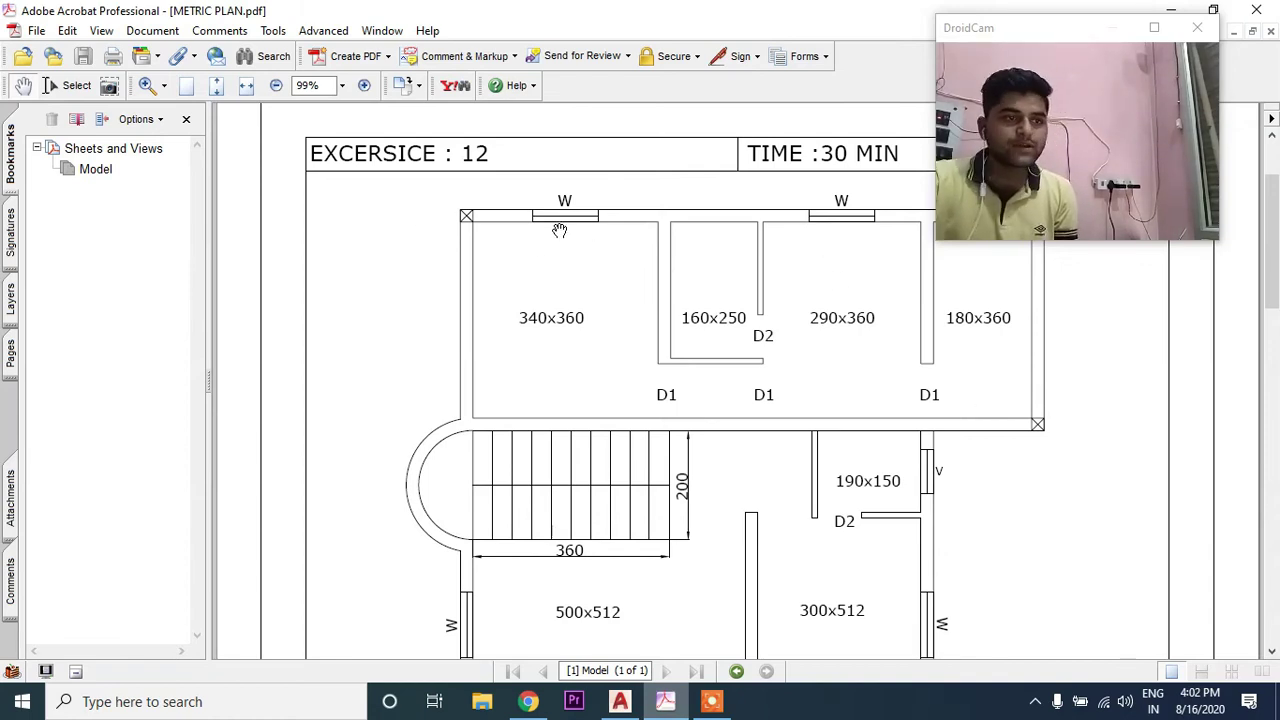
scroll(590, 300, "down", 3)
scroll(700, 340, "down", 2)
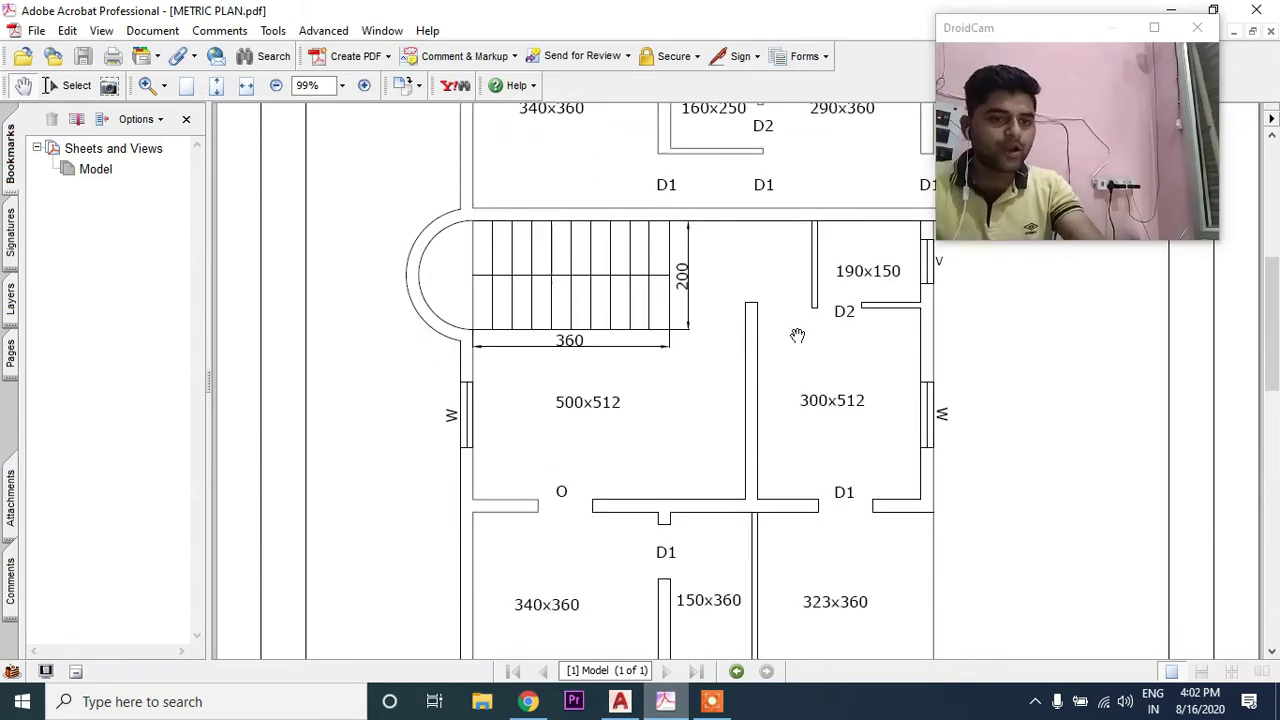
scroll(830, 420, "down", 3)
scroll(920, 550, "down", 2)
scroll(990, 590, "down", 1)
scroll(1059, 617, "down", 1)
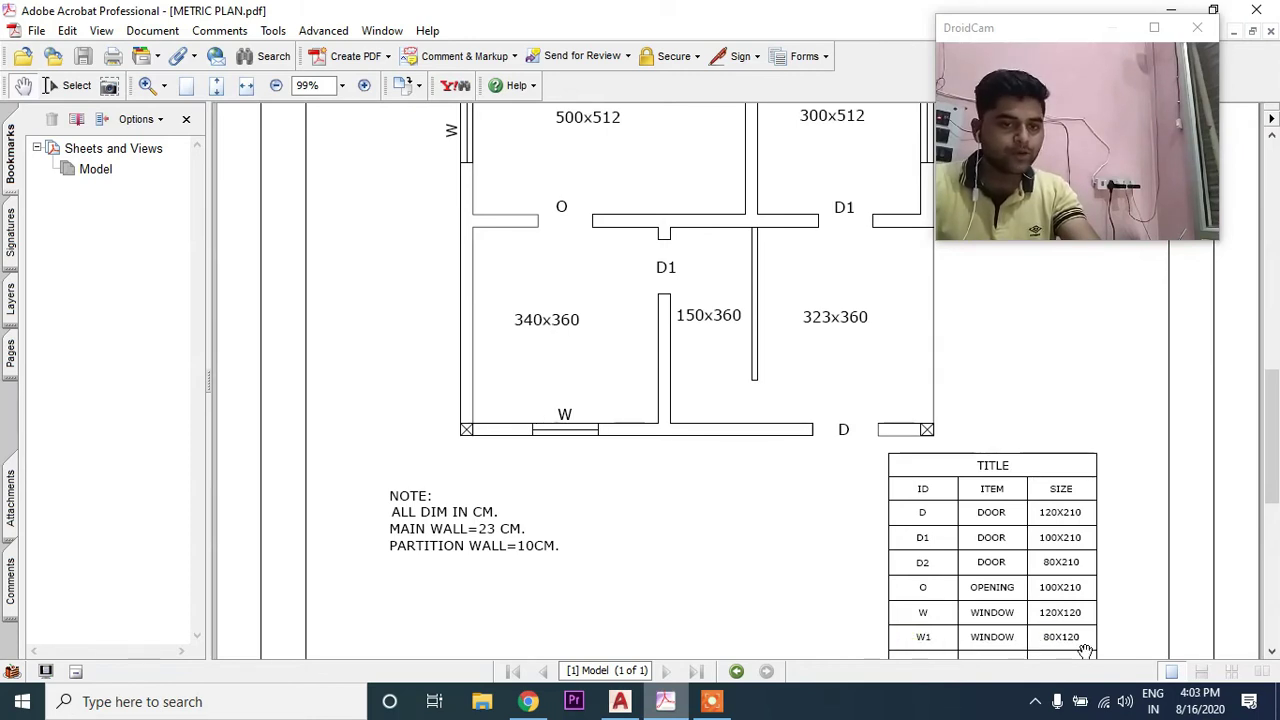
Step: In the reference PDF, check the schedule's door and window sizes and the top-row windows
scroll(1018, 492, "down", 1)
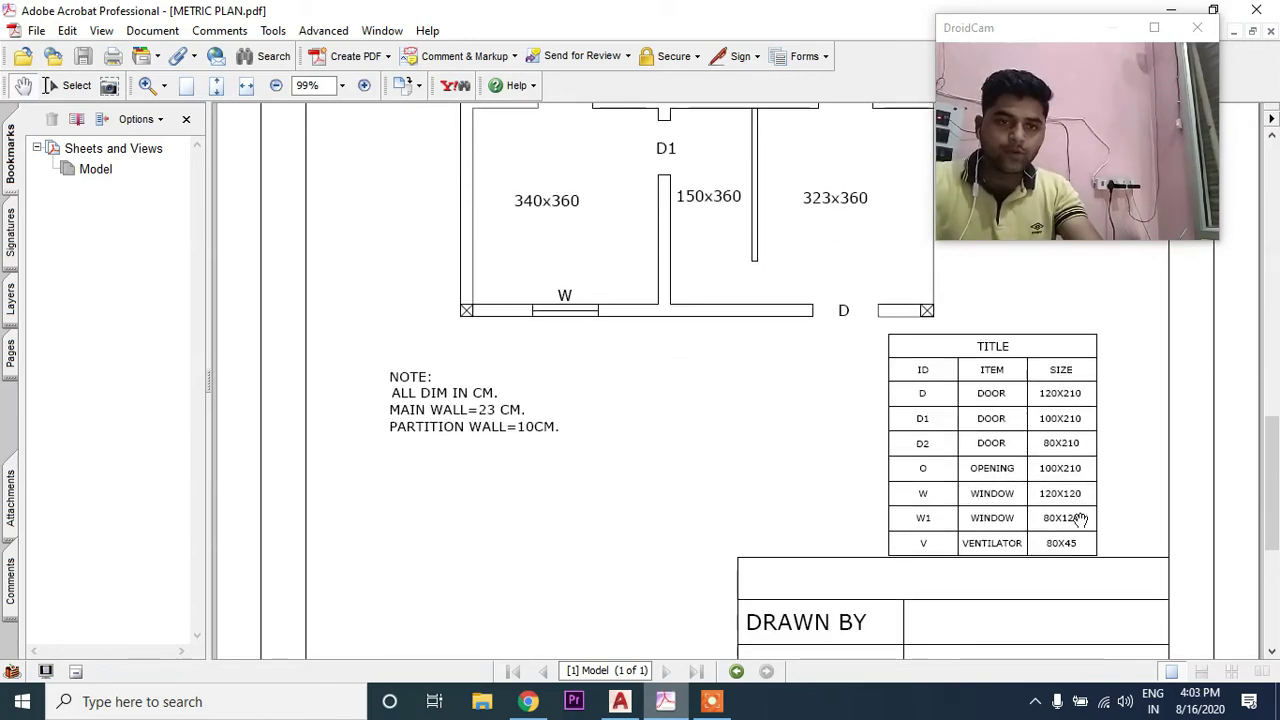
scroll(1068, 514, "up", 1, "ctrl")
scroll(1068, 514, "up", 1, "ctrl")
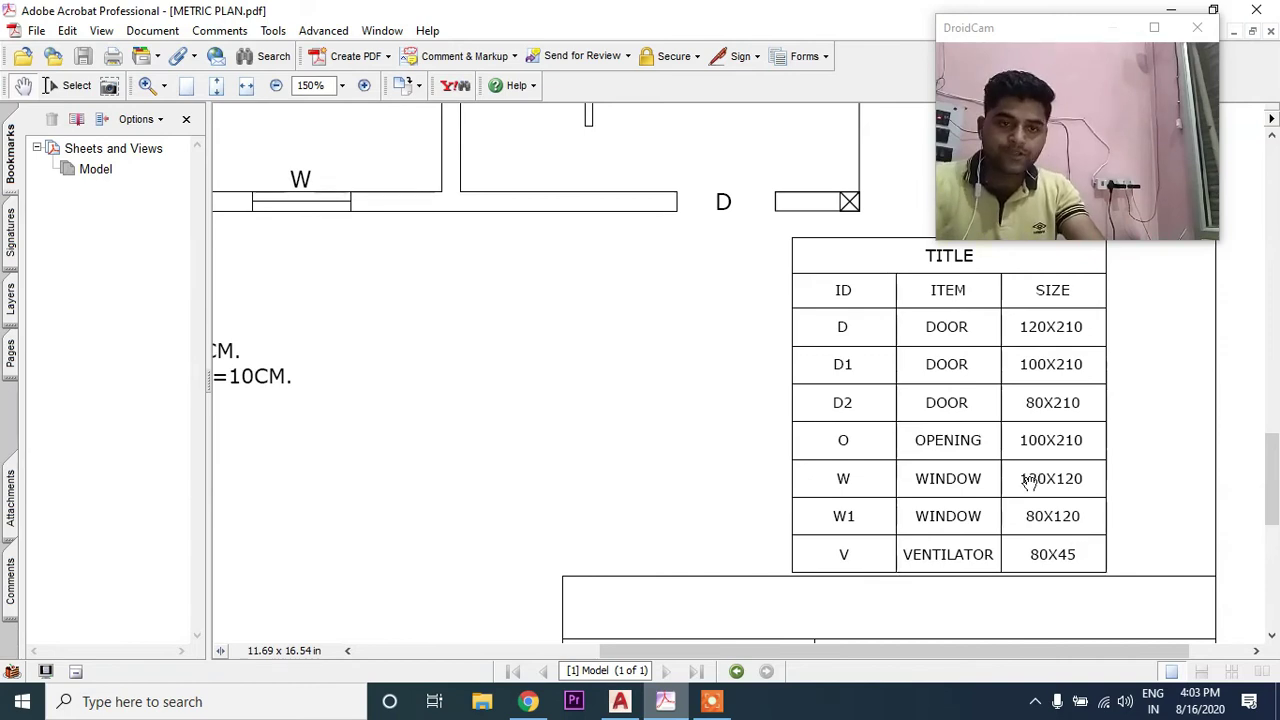
scroll(683, 366, "down", 2, "ctrl")
scroll(586, 234, "up", 5)
scroll(580, 528, "up", 5)
scroll(572, 288, "up", 2, "ctrl")
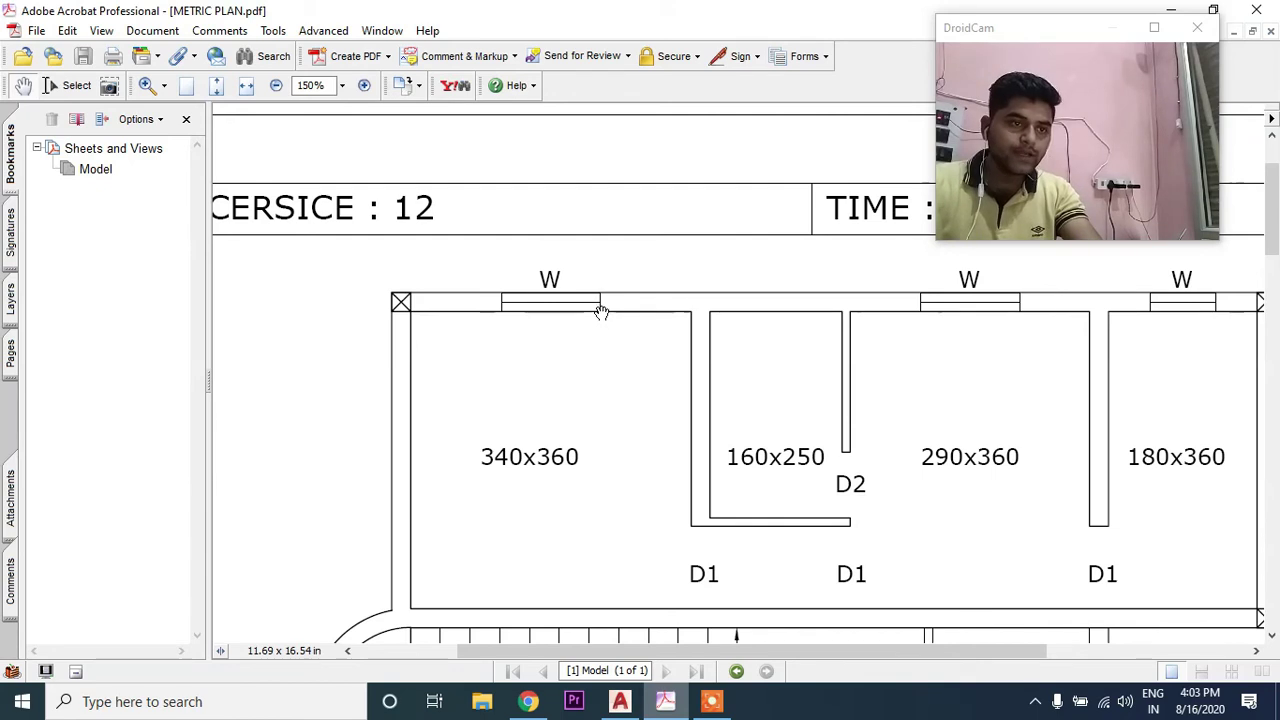
scroll(594, 349, "down", 1)
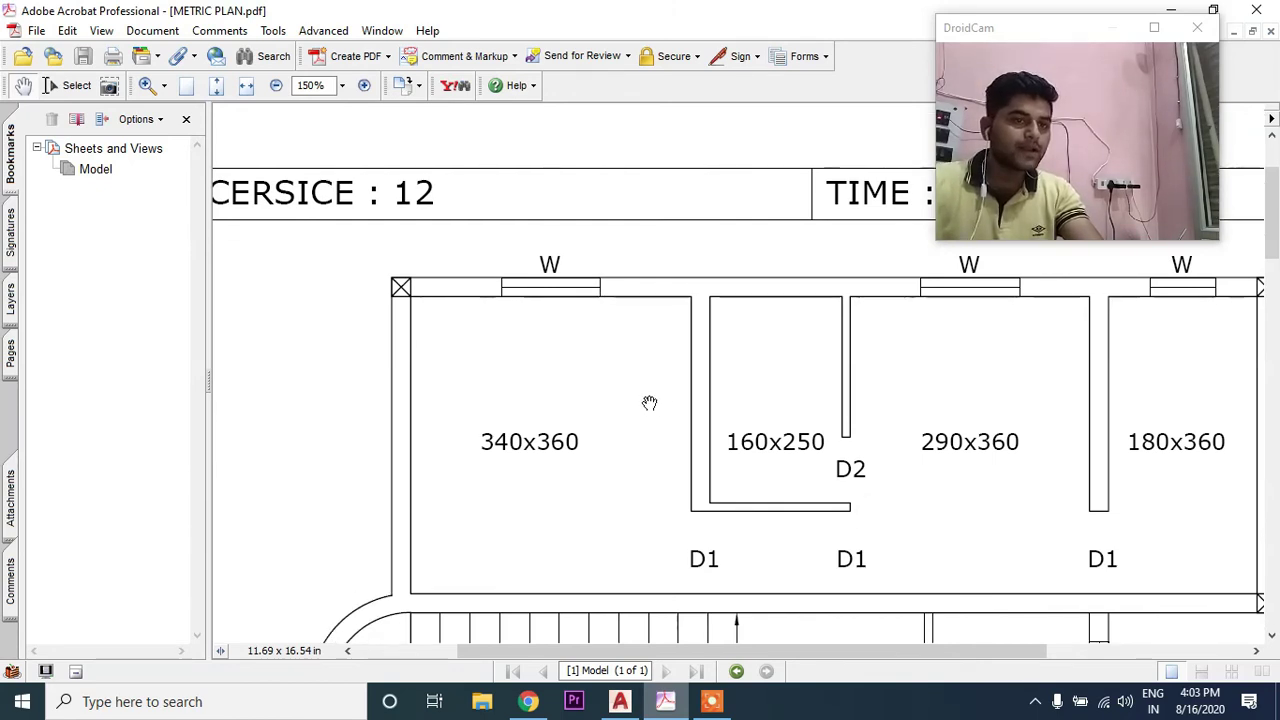
scroll(648, 400, "down", 2, "ctrl")
scroll(648, 402, "down", 1, "ctrl")
scroll(648, 402, "down", 1)
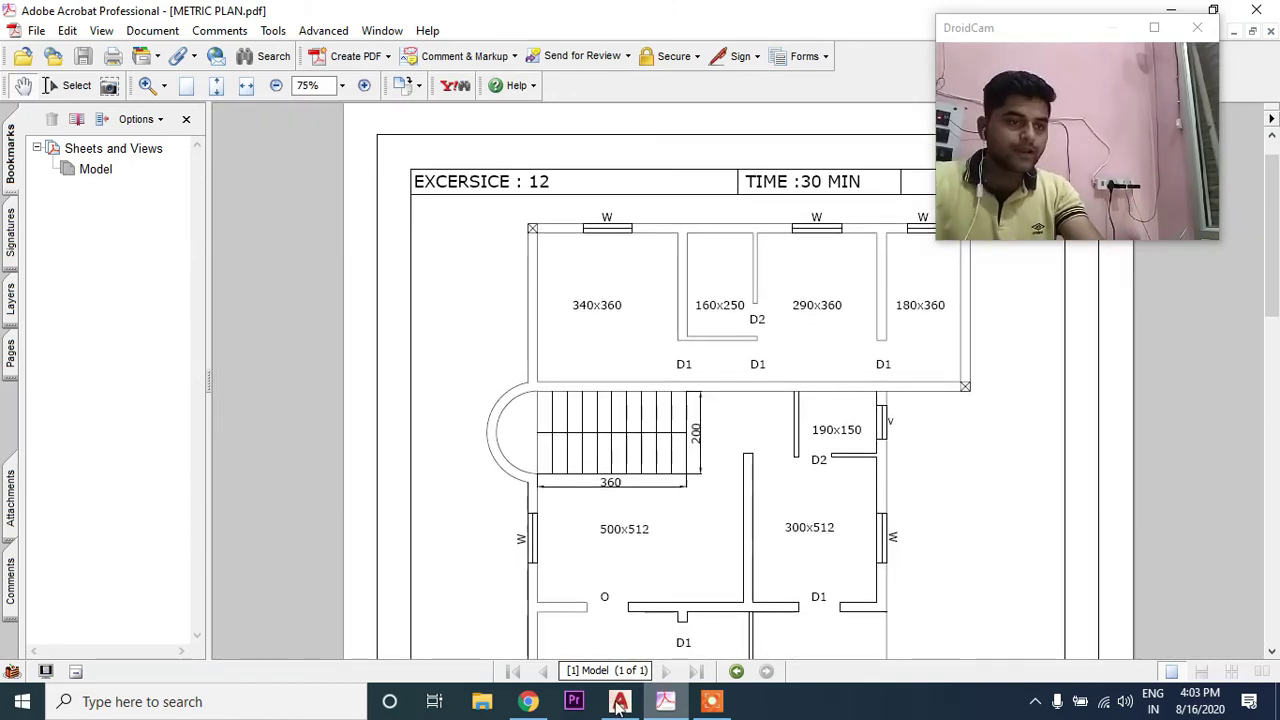
Step: Return to the AutoCAD drawing, recentre the floor plan and clear any pending command
key("alt+Tab")
scroll(648, 434, "down", 2)
mouse_move(648, 434)
middle_mouse_down()
mouse_move(504, 466)
mouse_move(654, 400)
middle_mouse_up()
key("Escape")
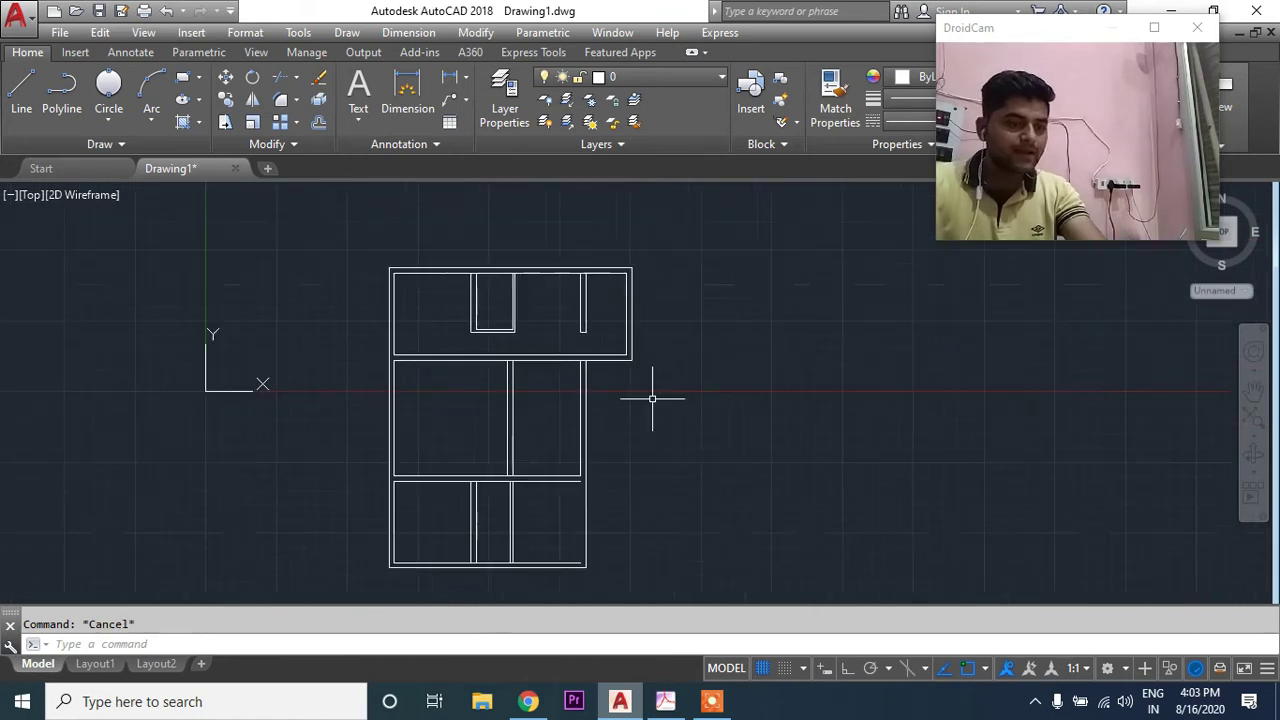
Step: Draw a 120 by 23 window rectangle beside the floor plan
type("REC")
key("Return")
left_click(697, 454)
type("120,9")
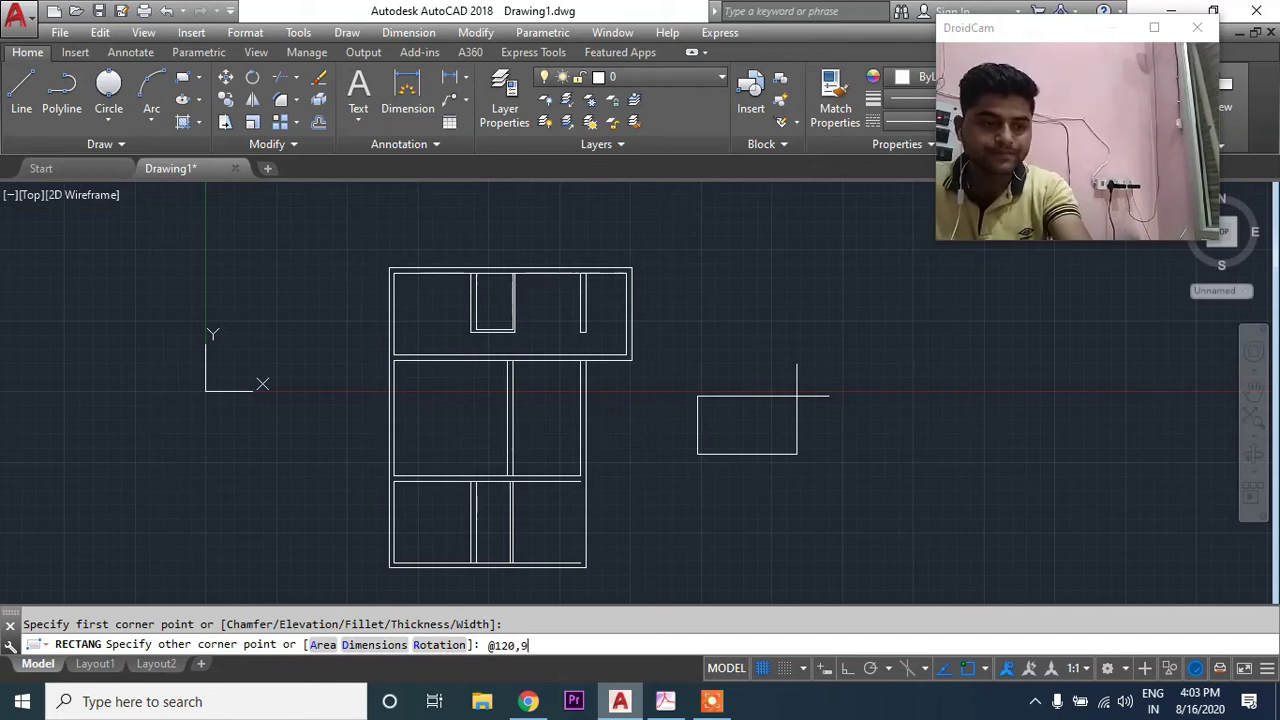
type("3")
key("Return")
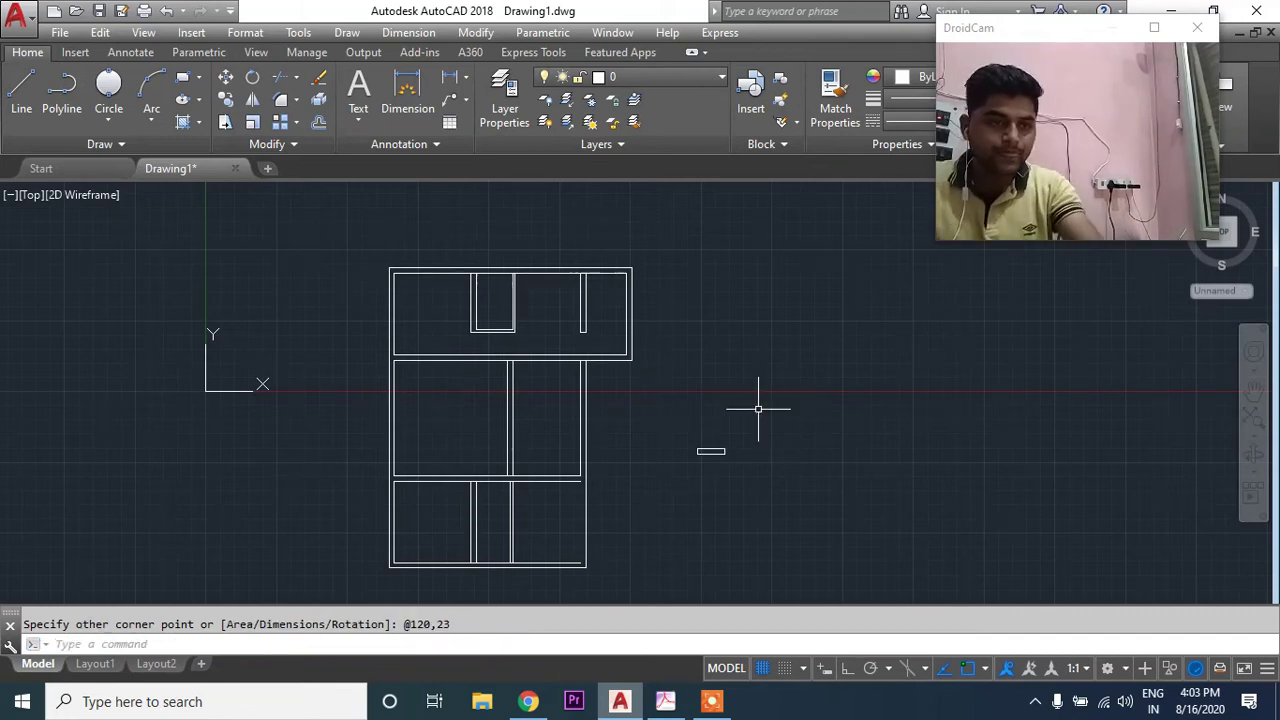
scroll(757, 409, "up", 2)
Step: Draw a line from the rectangle's left midpoint to its right midpoint
left_click(20, 100)
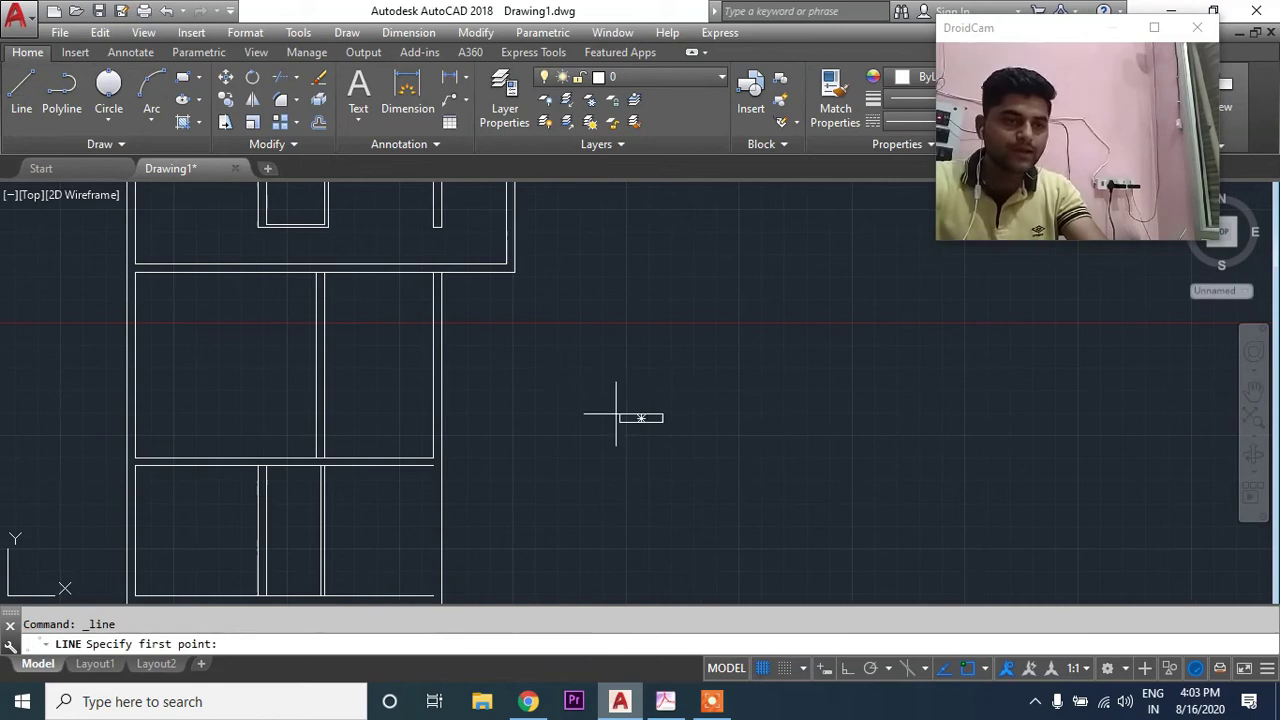
scroll(618, 420, "up", 3)
left_click(622, 389)
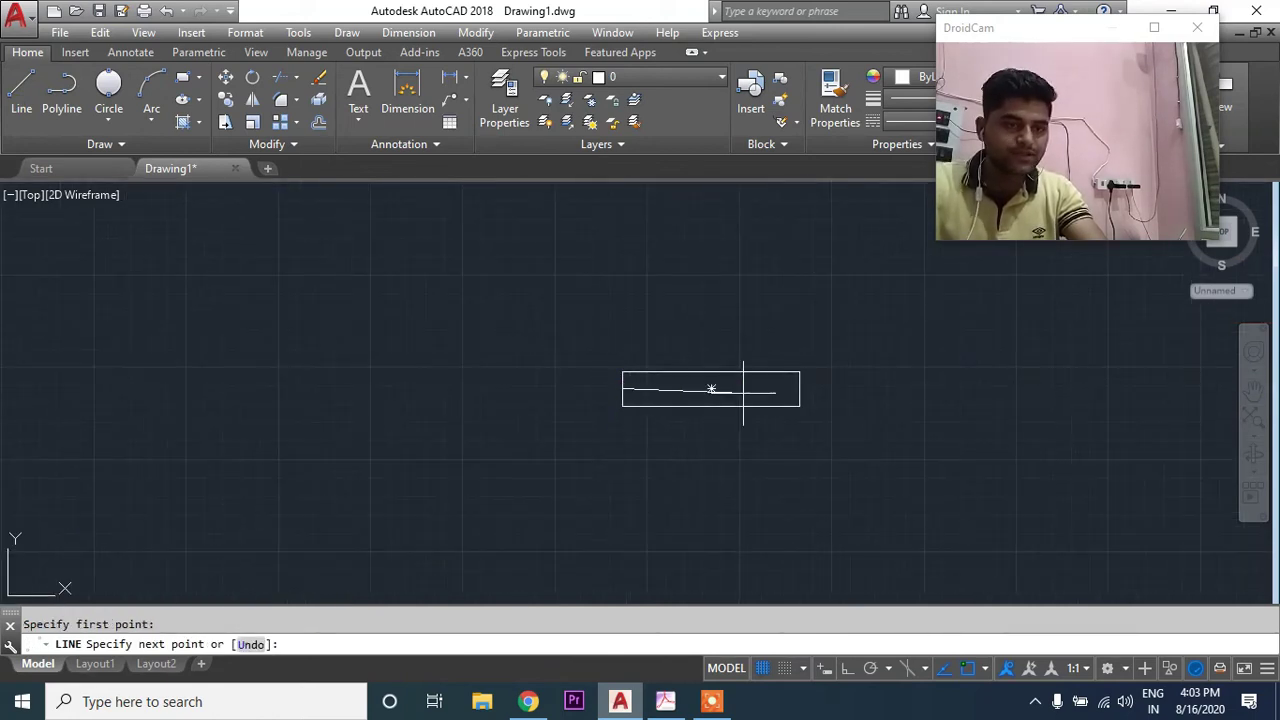
left_click(802, 387)
key("Return")
middle_click_drag(730, 385, 545, 293)
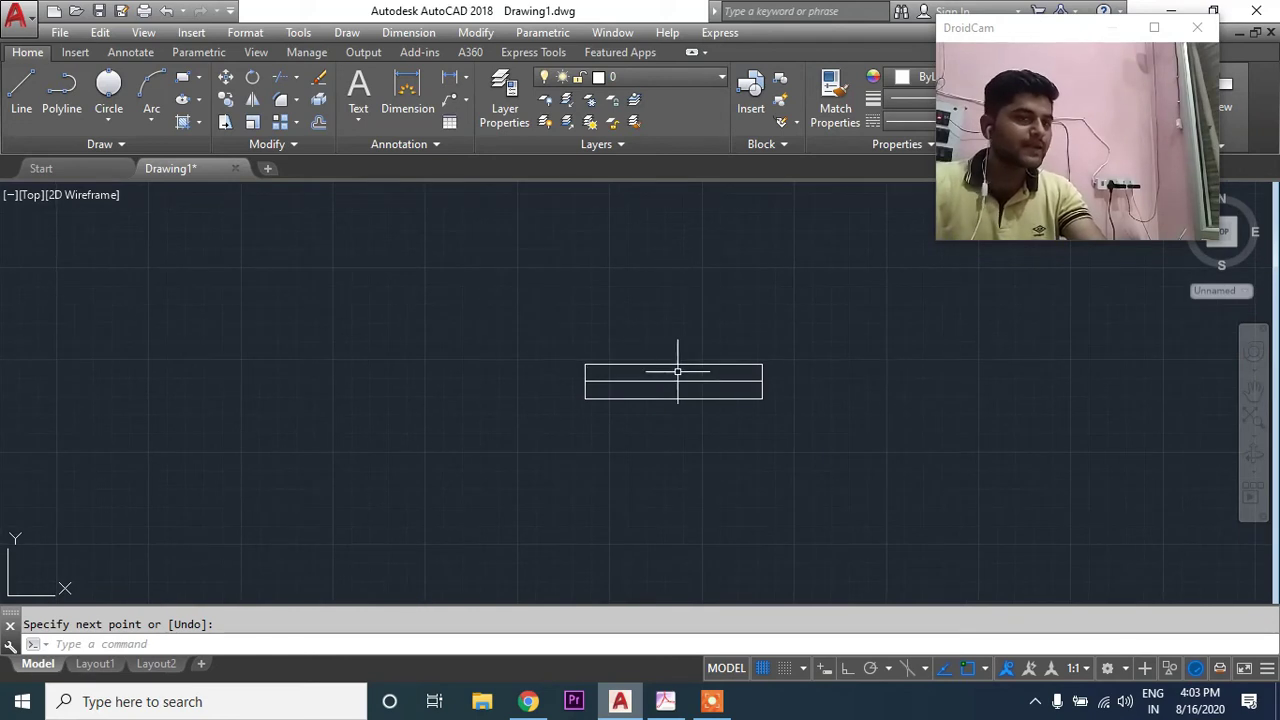
left_click(366, 127)
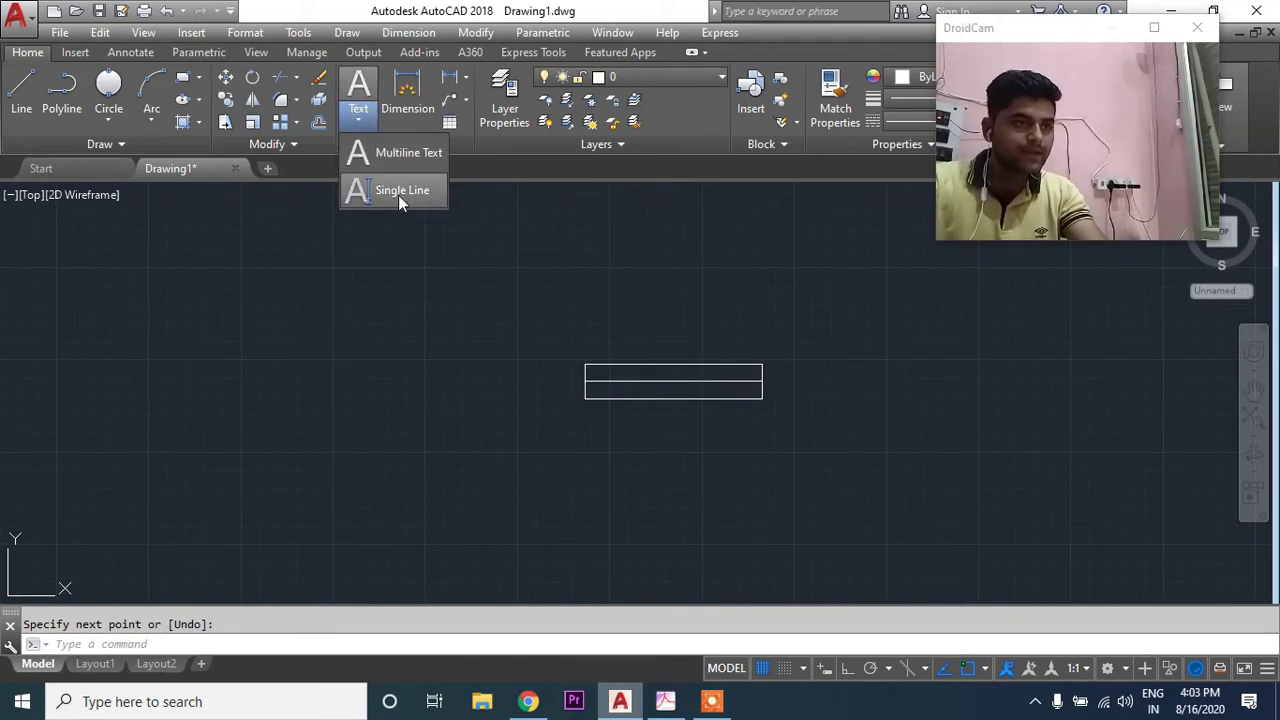
Step: Add a centre-justified single-line 'W', height 23, rotation 0, at the rectangle's top midpoint
key("Escape")
type("DT")
key("Return")
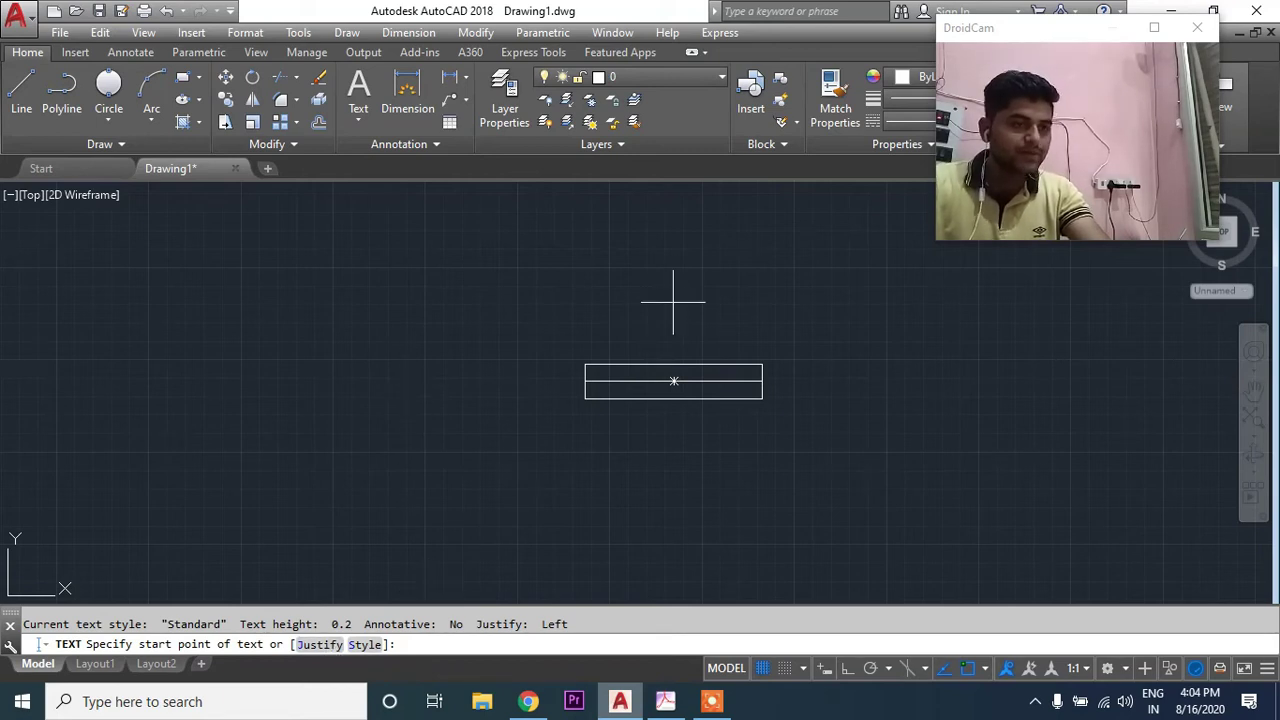
left_click(318, 648)
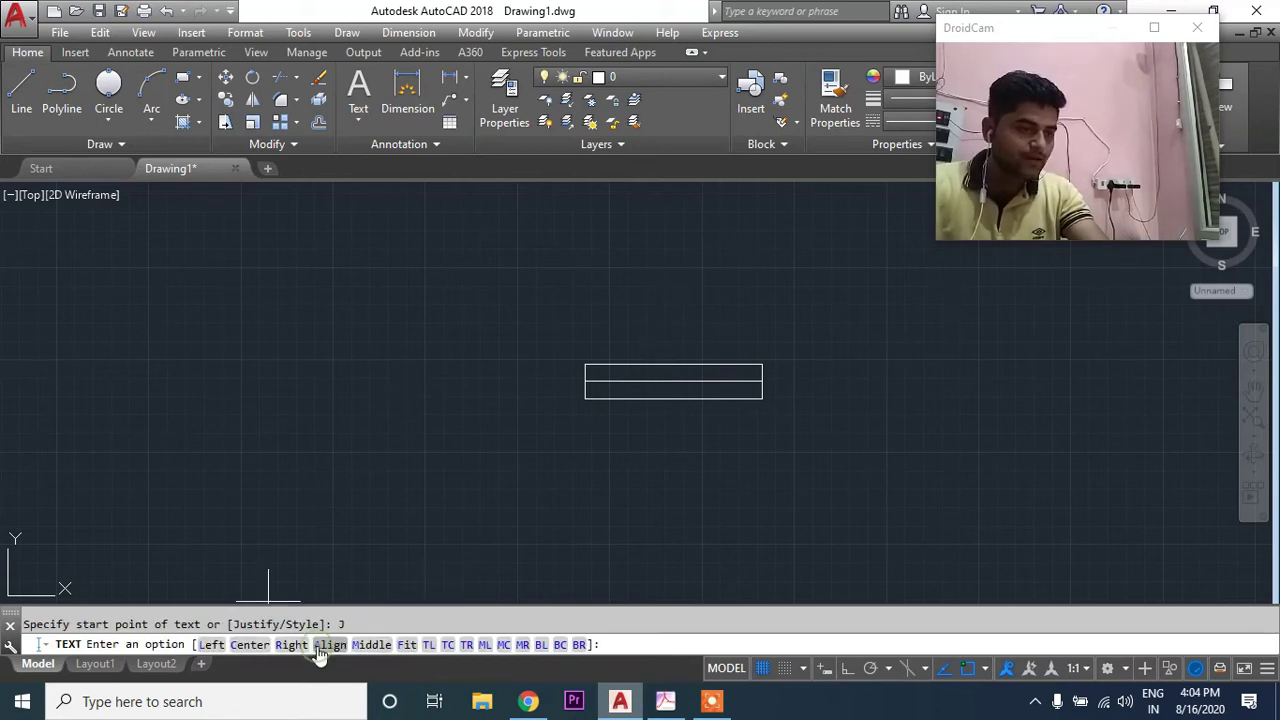
left_click(249, 645)
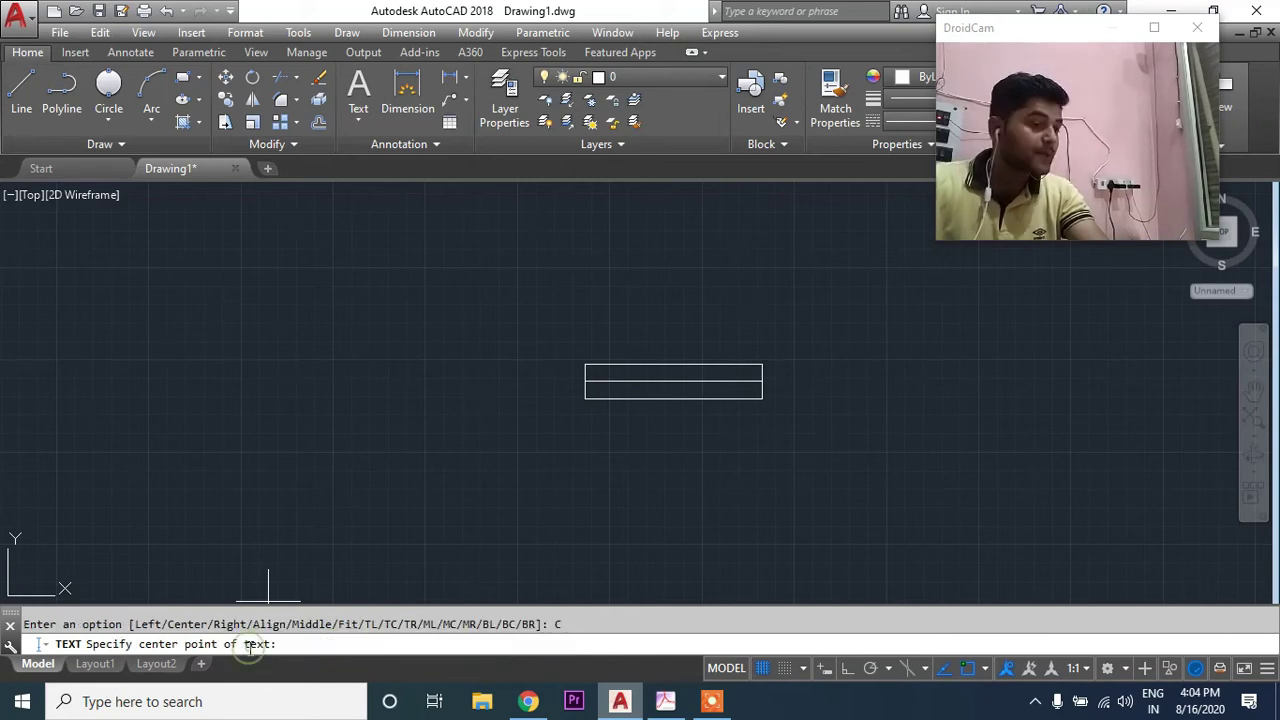
left_click(674, 368)
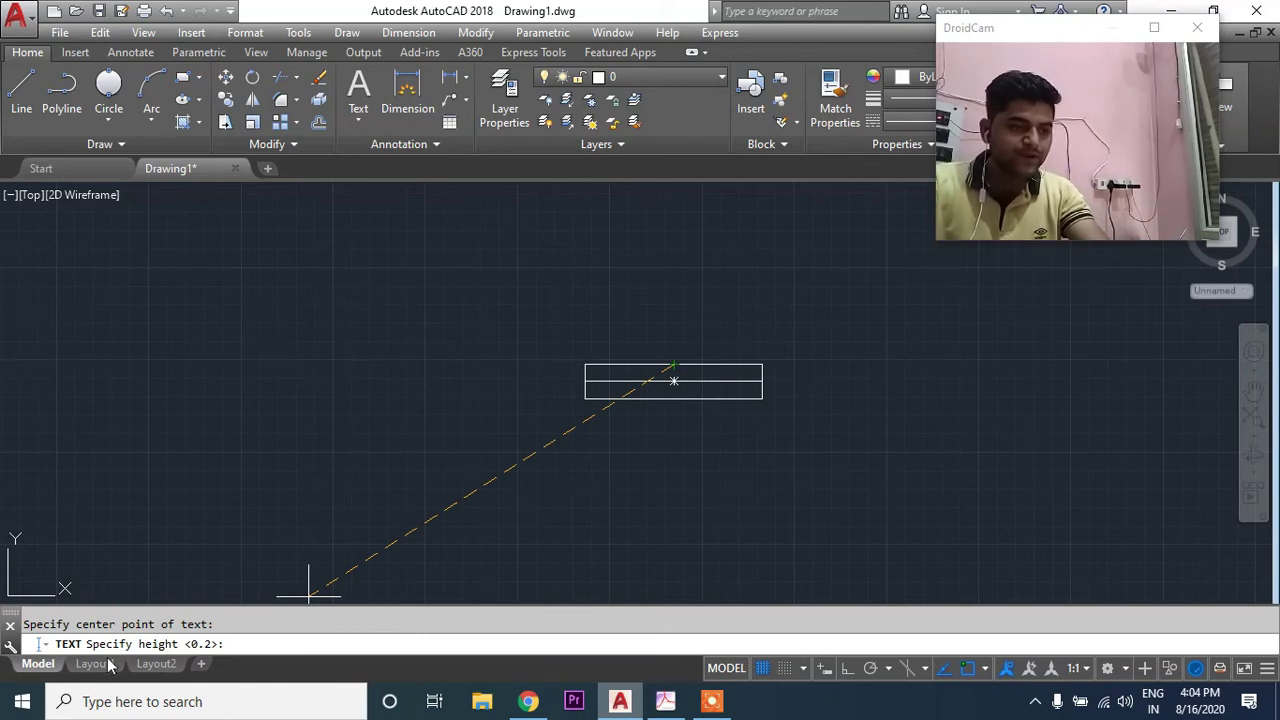
type(" 23")
key("Return")
type("0")
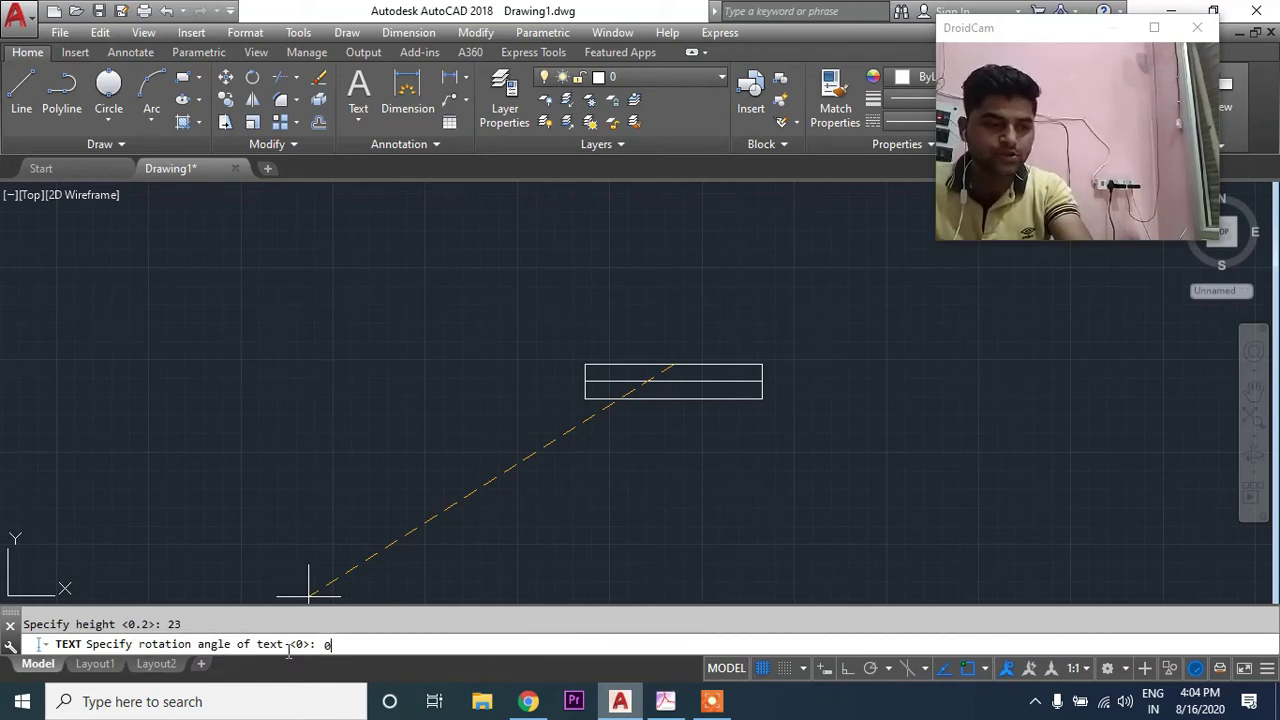
key("Return")
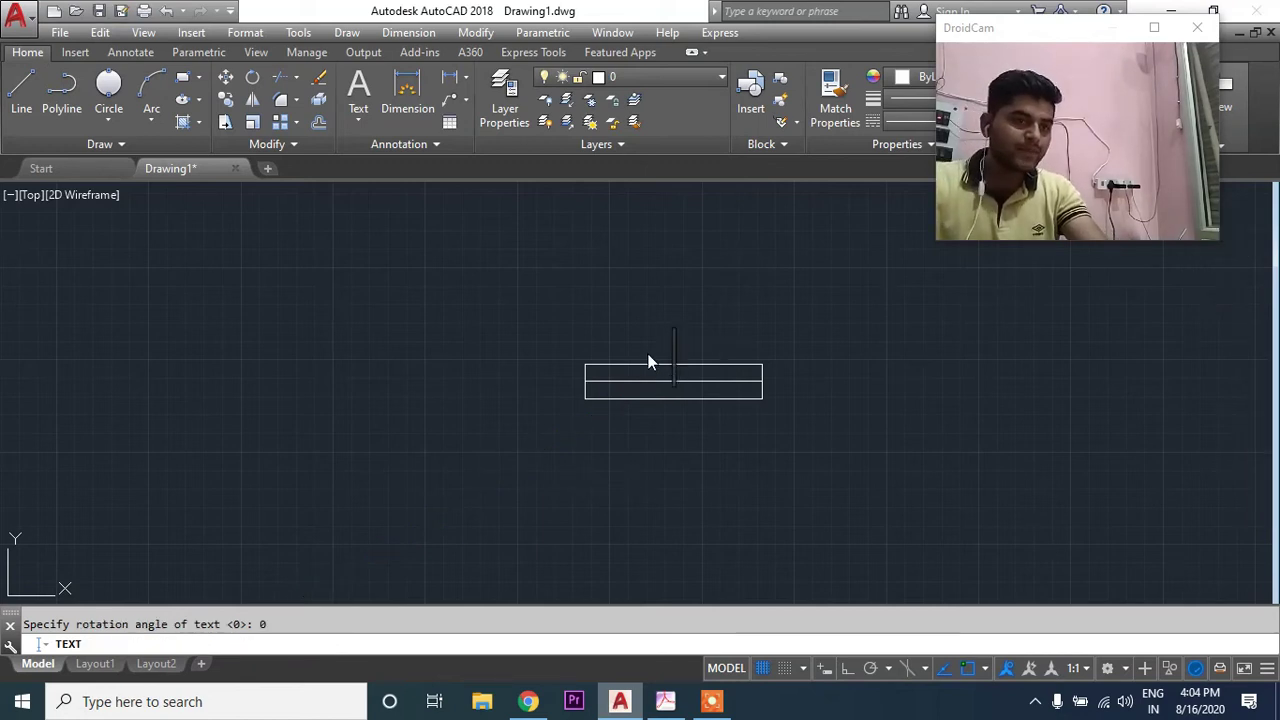
type("W")
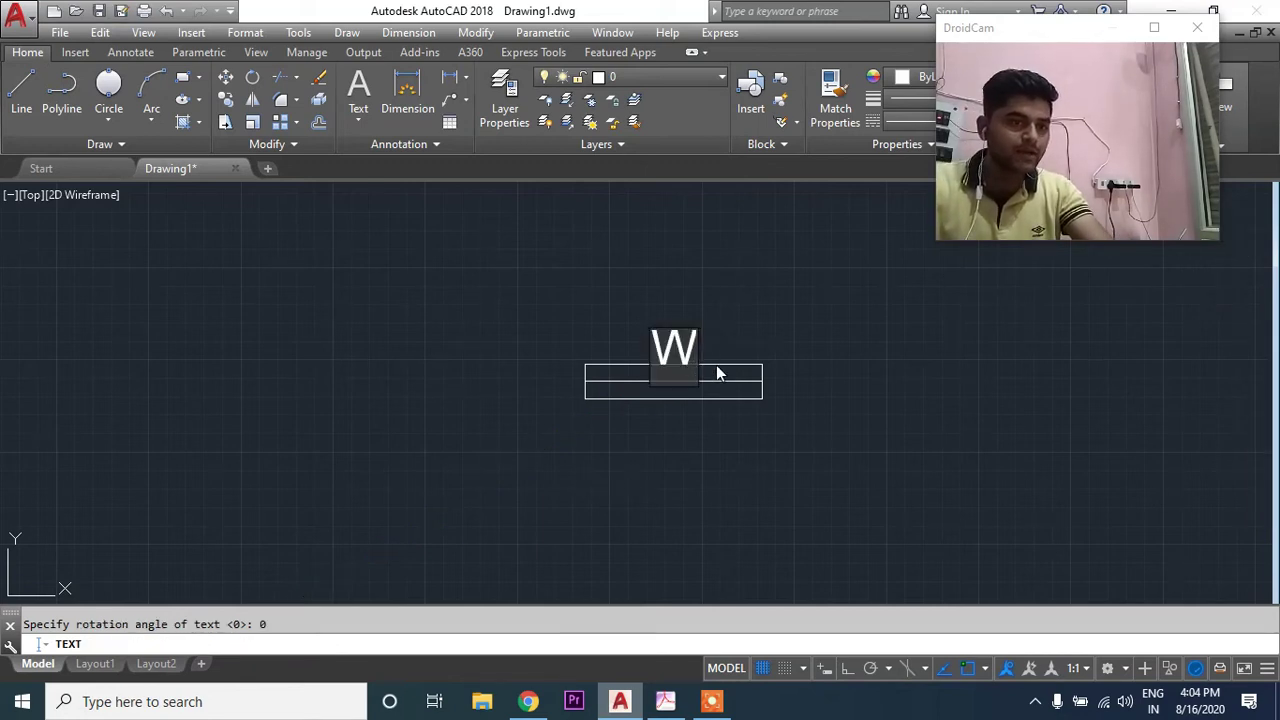
key("Return")
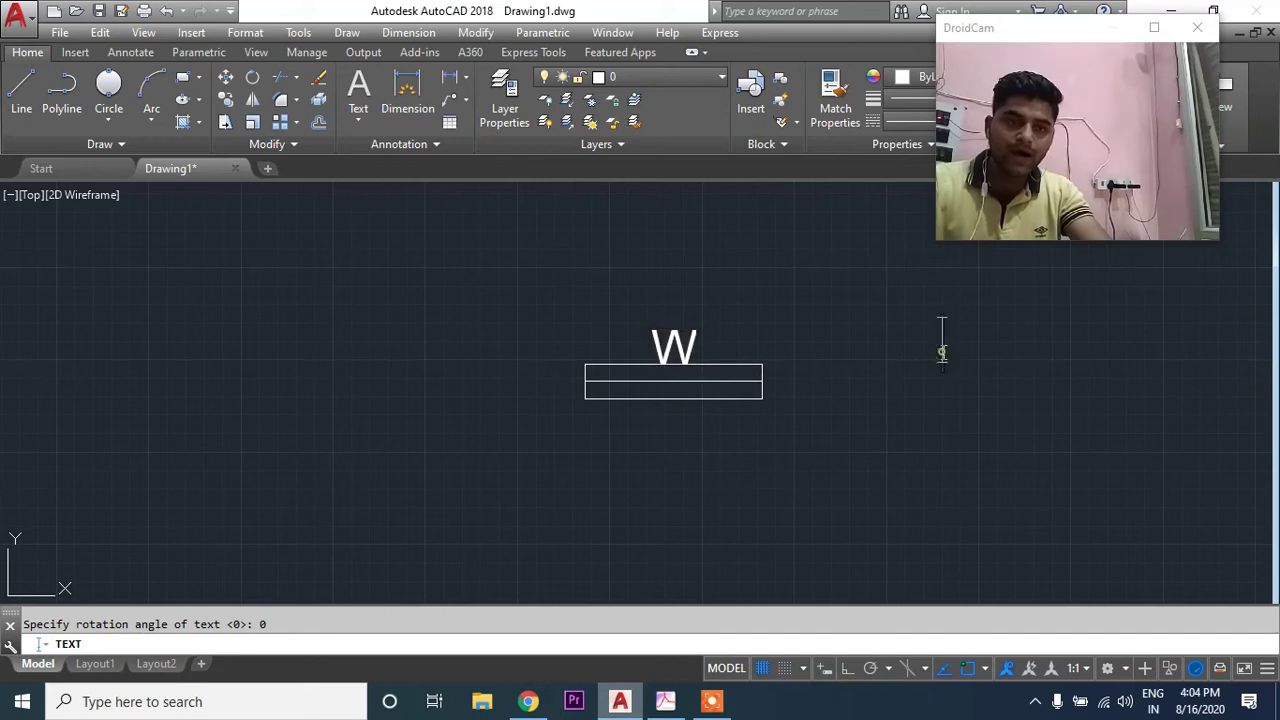
key("Return")
middle_click_drag(821, 421, 786, 406)
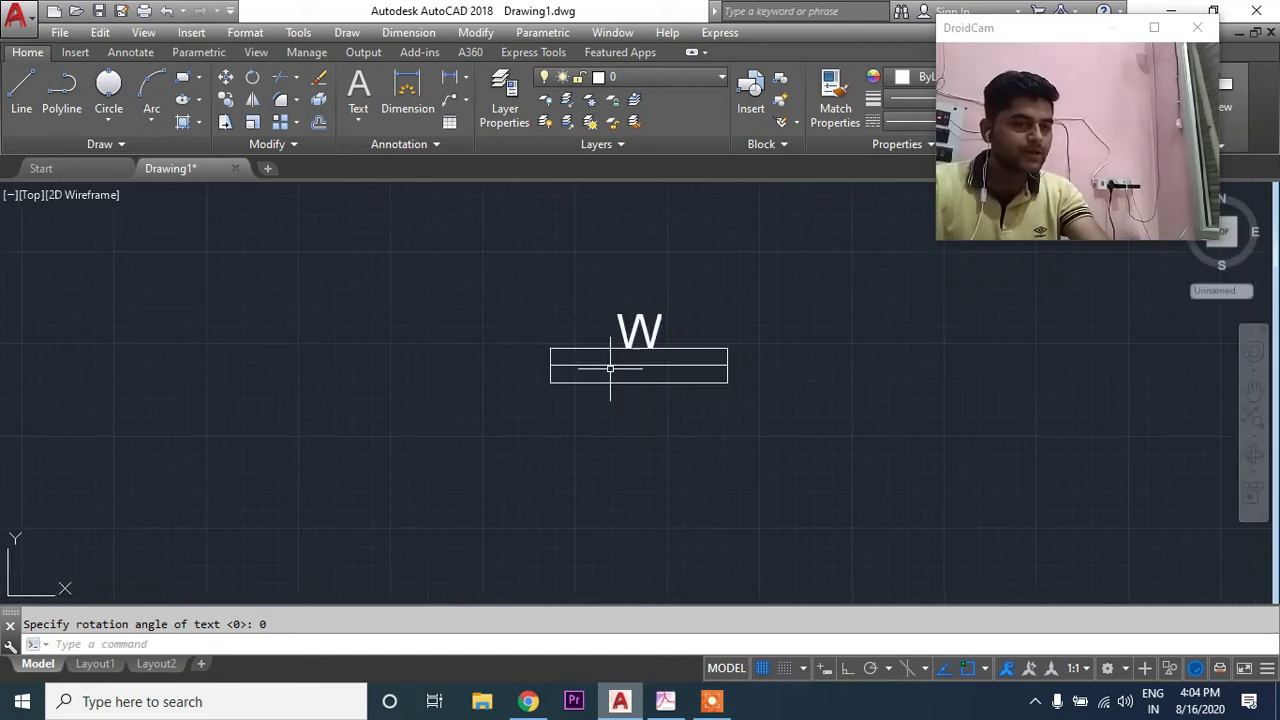
Step: Bring the plan's top walls into view and start the TRIM command
scroll(608, 365, "down", 3)
mouse_move(674, 477)
middle_mouse_down()
mouse_move(773, 441)
mouse_move(857, 509)
middle_mouse_up()
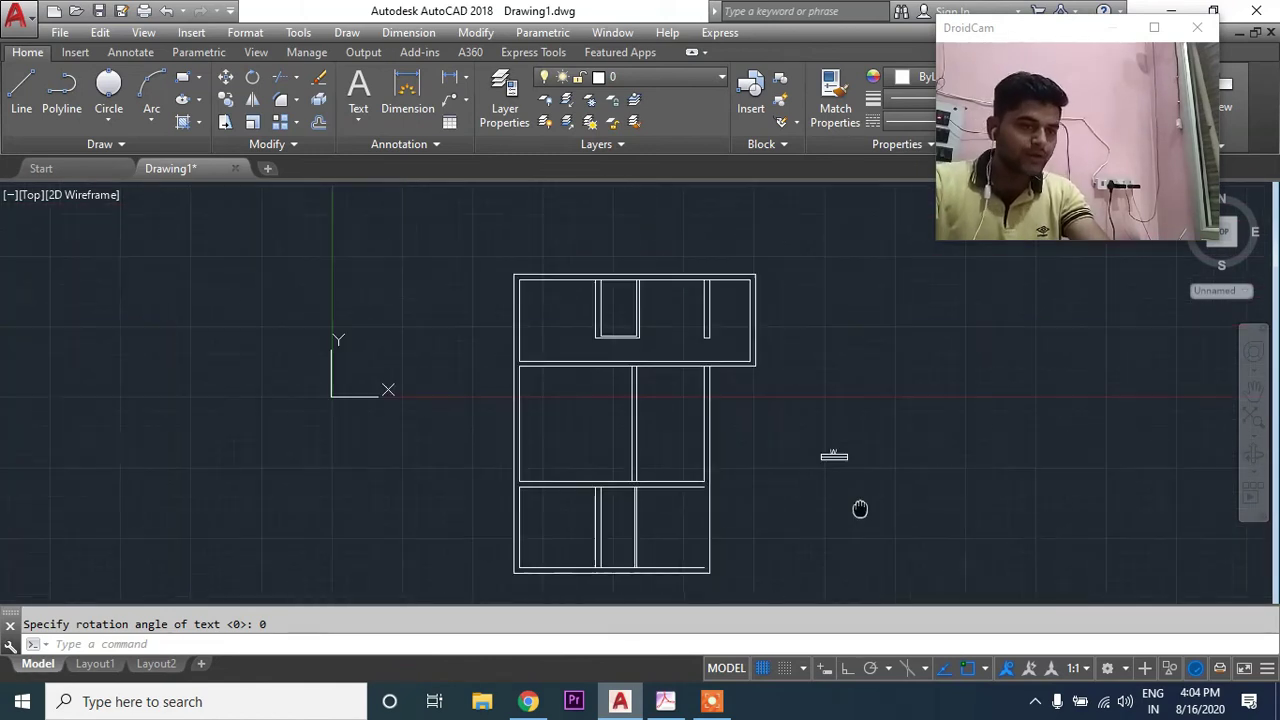
scroll(637, 446, "up", 1)
scroll(622, 309, "up", 4)
middle_click_drag(622, 309, 604, 395)
key("Escape")
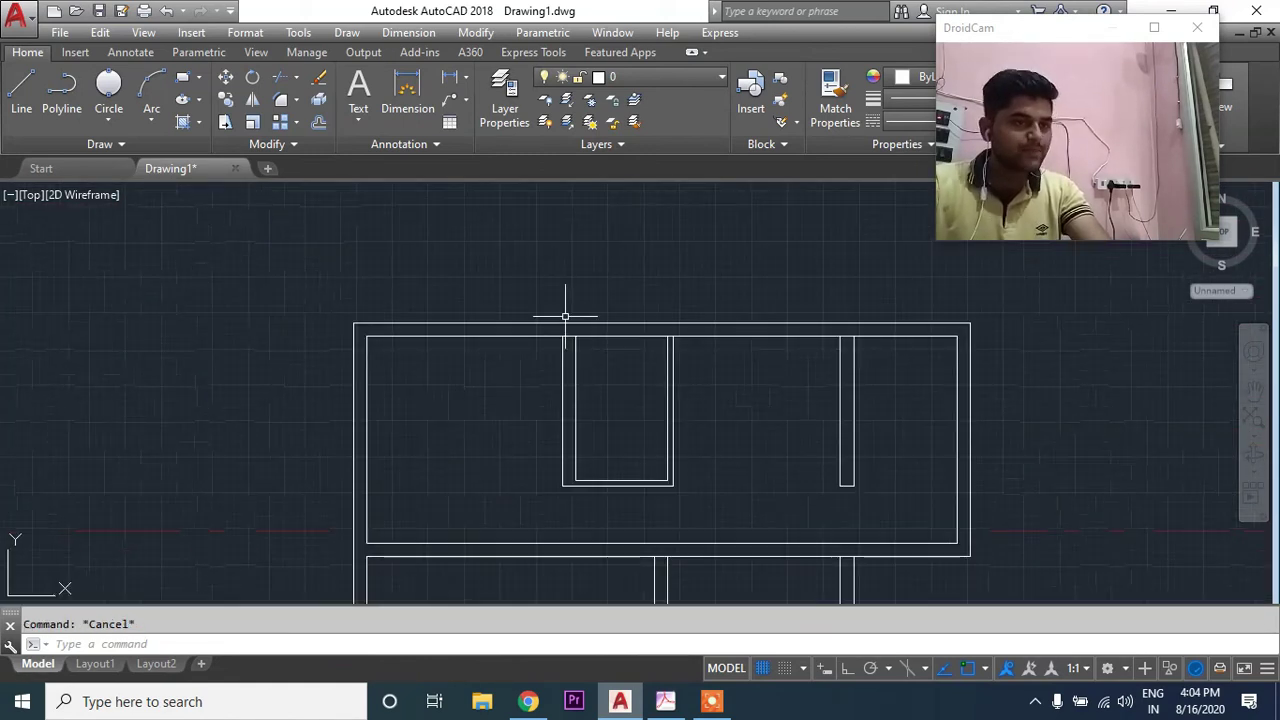
type("tr")
key("Return")
key("Return")
Step: Extend the lower room's top line to the outer wall
scroll(565, 315, "up", 2)
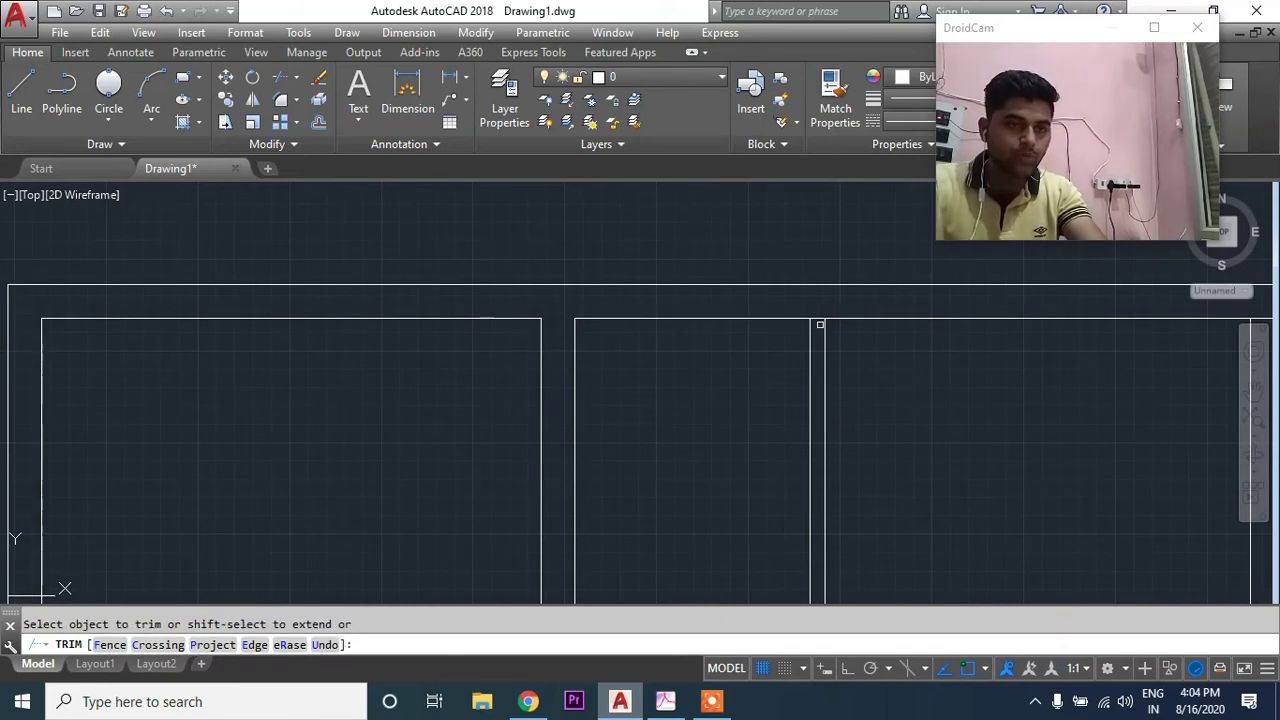
middle_click_drag(723, 340, 498, 352)
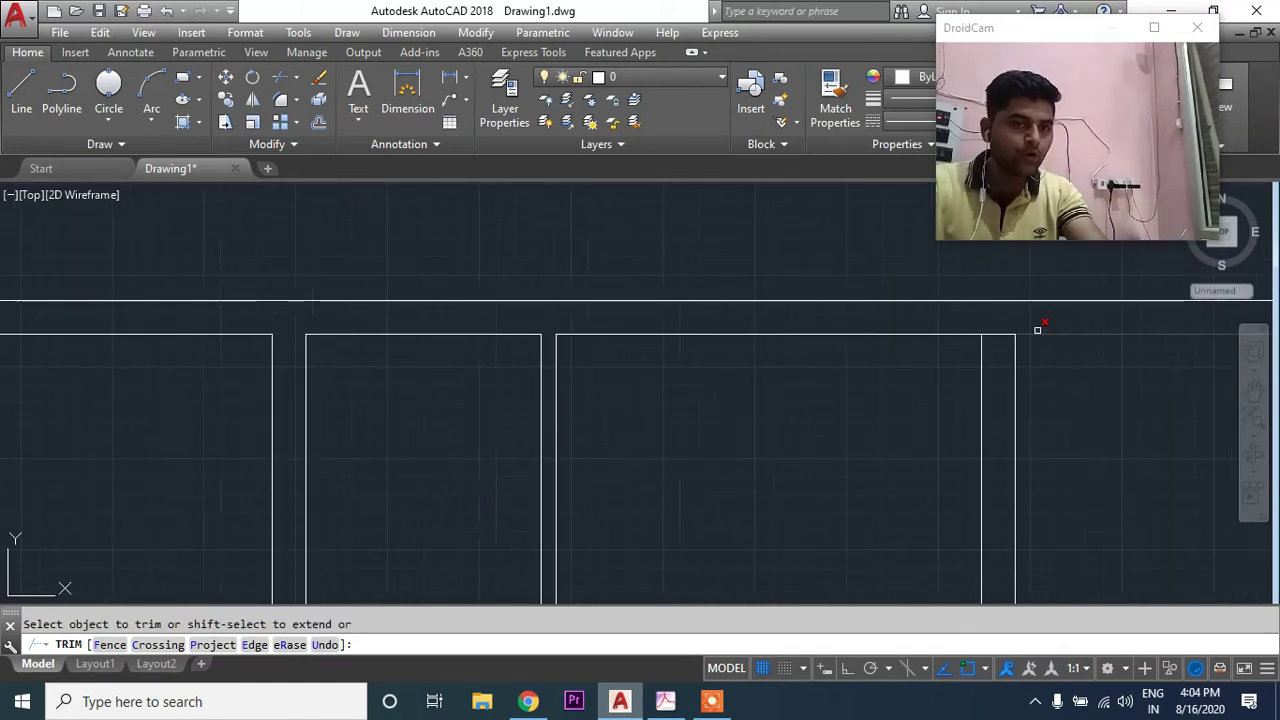
middle_click_drag(994, 331, 737, 306)
scroll(740, 329, "down", 3)
scroll(509, 406, "up", 2)
scroll(659, 395, "up", 2)
middle_click_drag(659, 395, 700, 329)
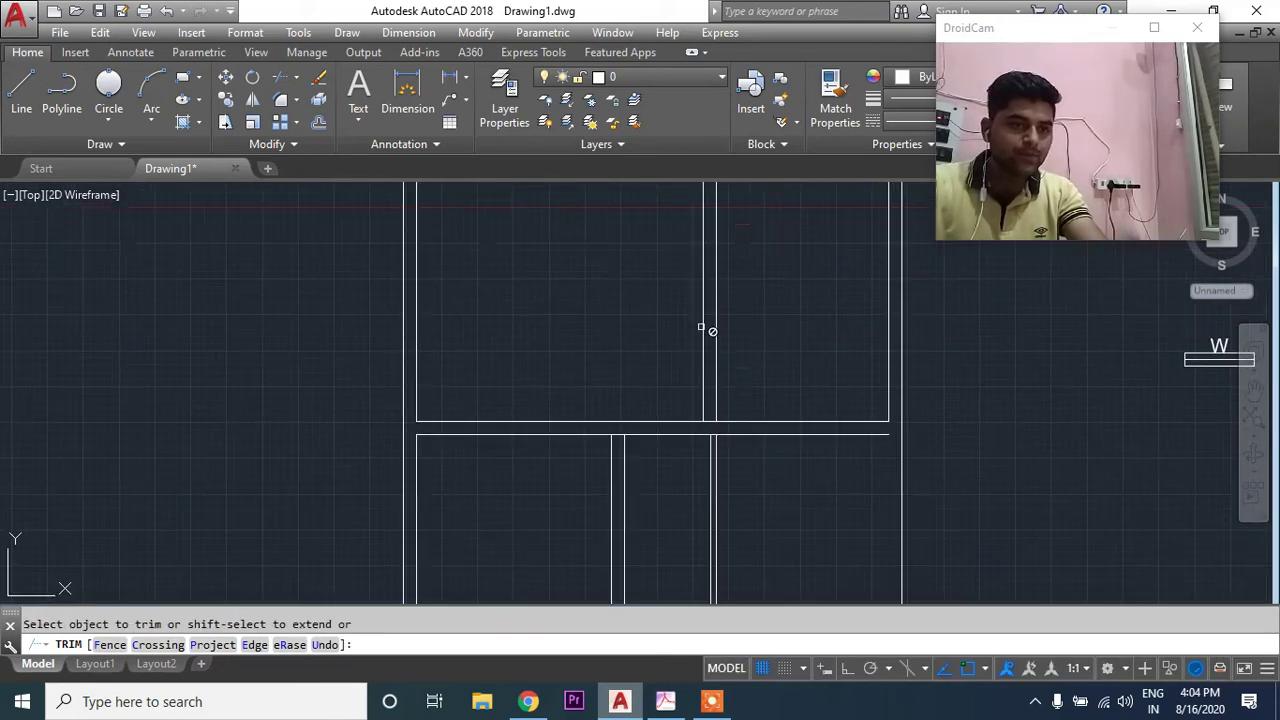
left_click(885, 298, "shift")
middle_click_drag(614, 502, 727, 500)
scroll(727, 500, "up", 2)
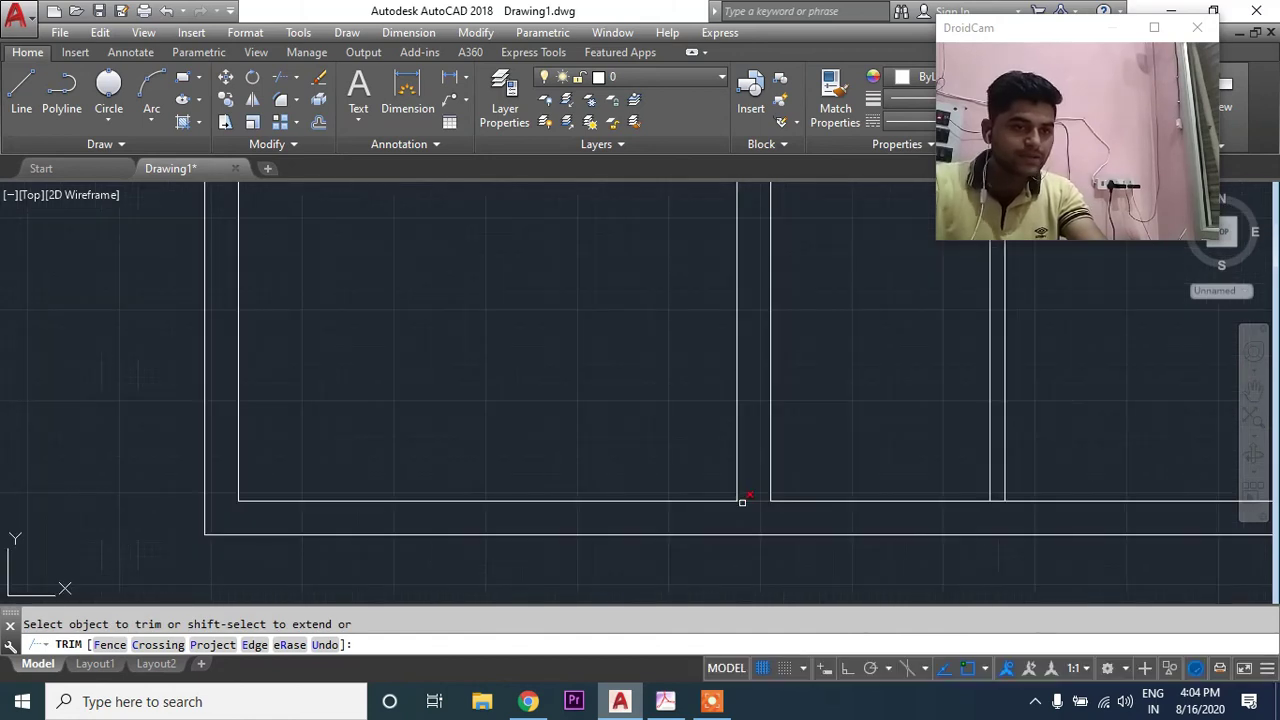
scroll(740, 506, "up", 2)
scroll(1016, 509, "down", 2)
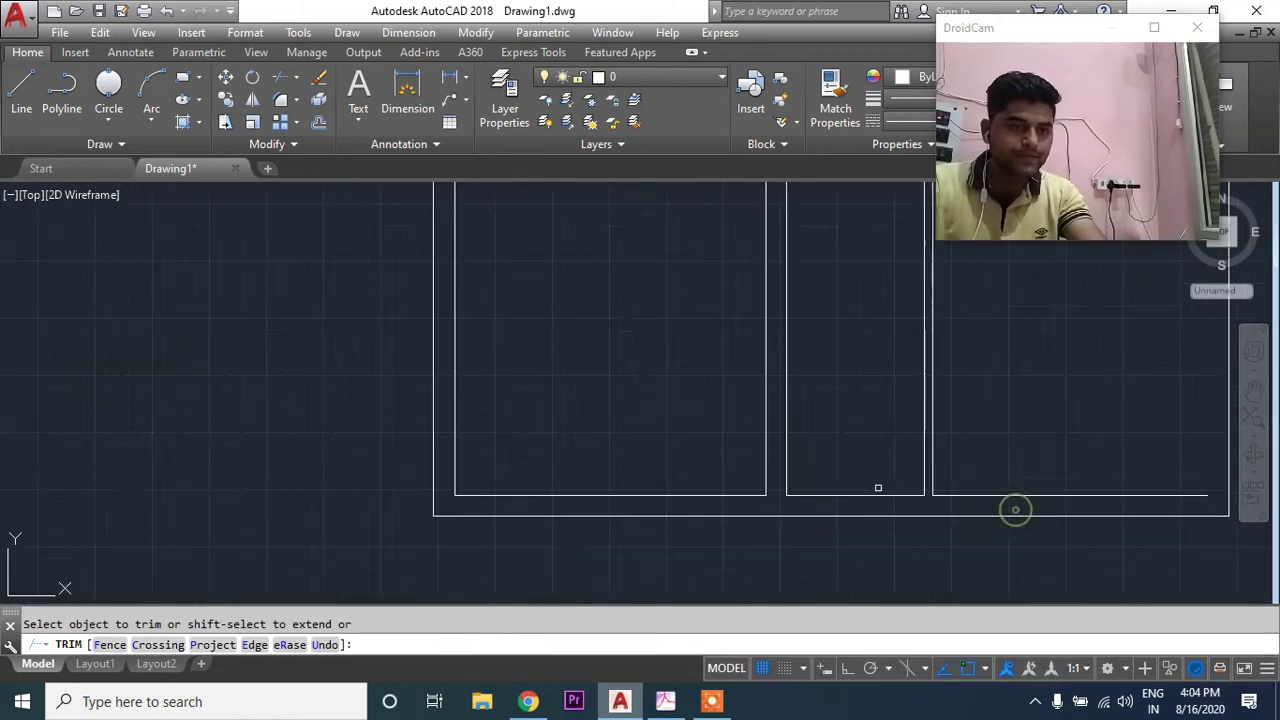
middle_click_drag(606, 249, 634, 349)
scroll(634, 349, "down", 1)
mouse_move(834, 434)
middle_mouse_down()
mouse_move(651, 445)
mouse_move(660, 418)
middle_mouse_up()
Step: Exit the trim and cancel a stray selection near the W window symbol
key("Escape")
scroll(468, 449, "down", 3)
key("Escape")
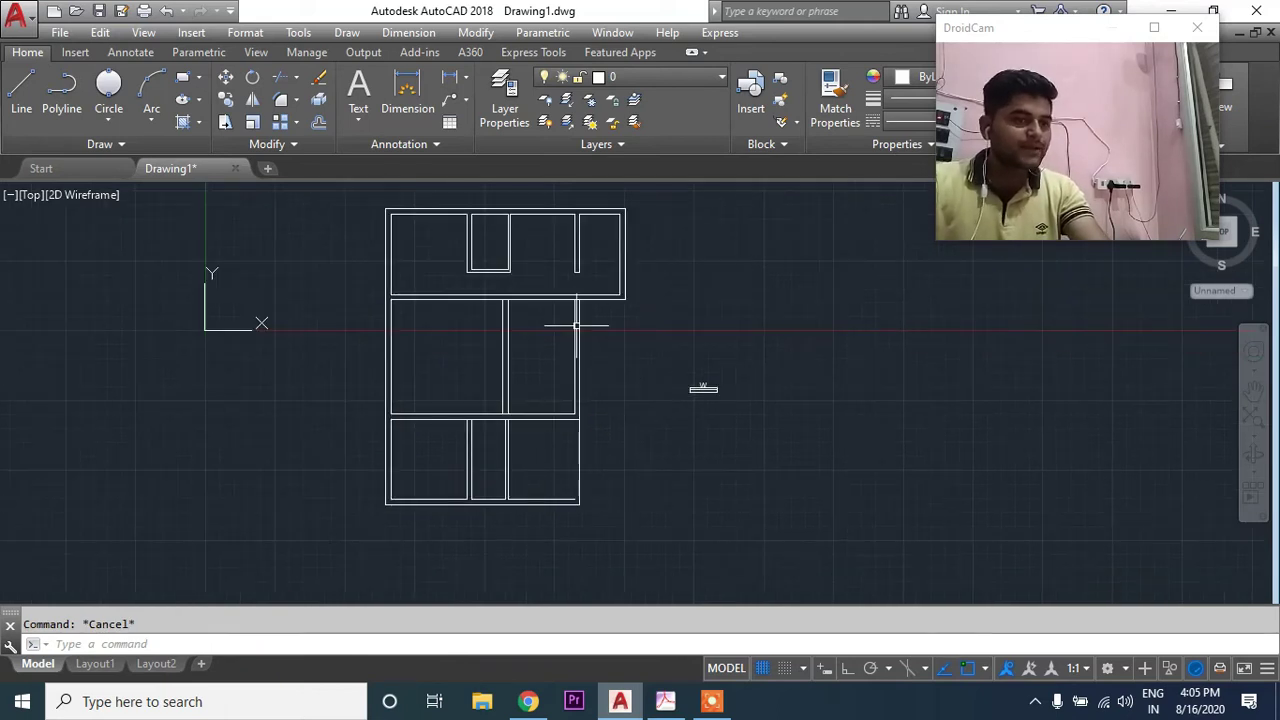
left_click(646, 346)
key("Escape")
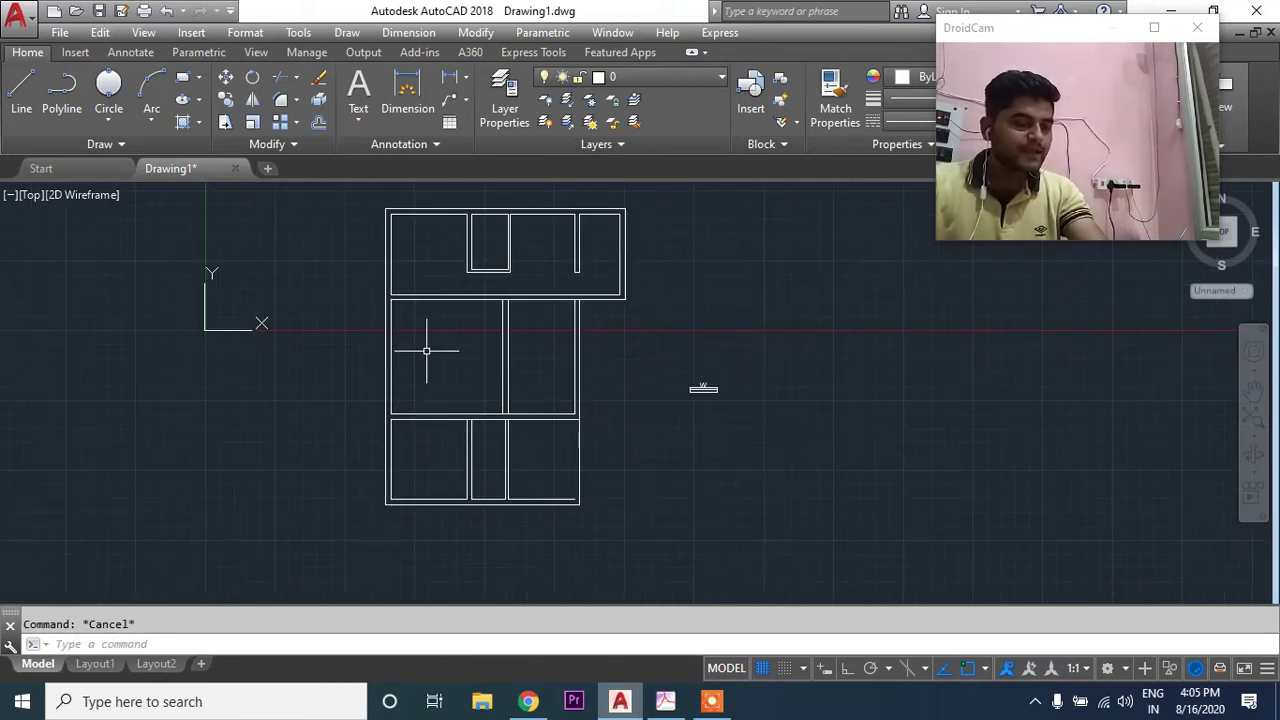
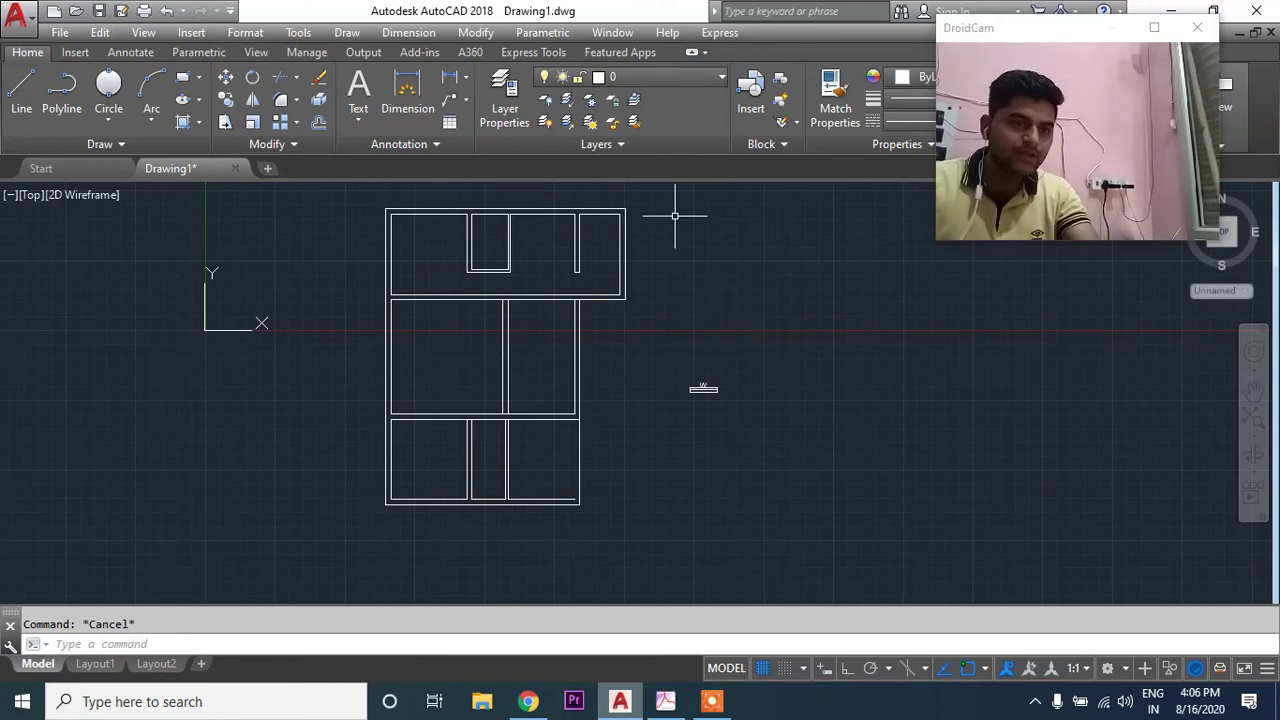
Step: Start a new block definition with B and name it WINDOW
scroll(700, 420, "up", 3)
scroll(691, 421, "up", 3)
type("B")
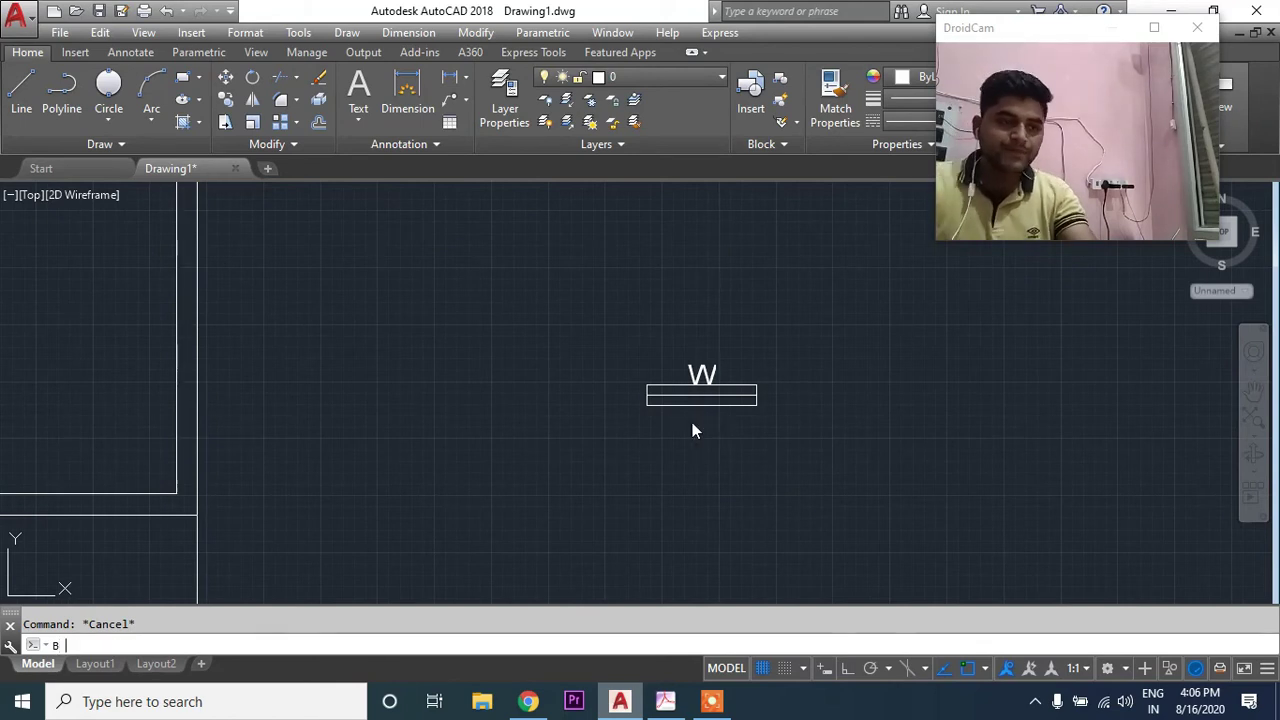
key("Return")
mouse_move(222, 66)
left_mouse_down()
mouse_move(345, 76)
mouse_move(935, 287)
left_mouse_up()
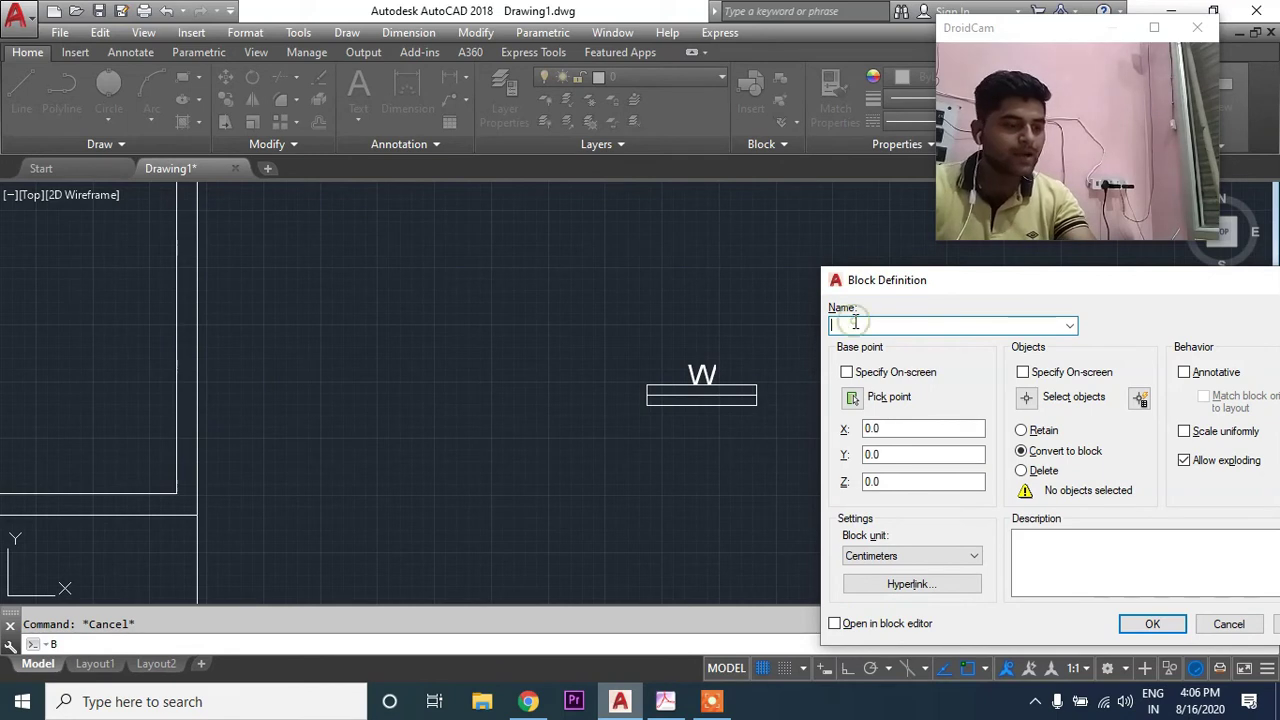
type("WIND")
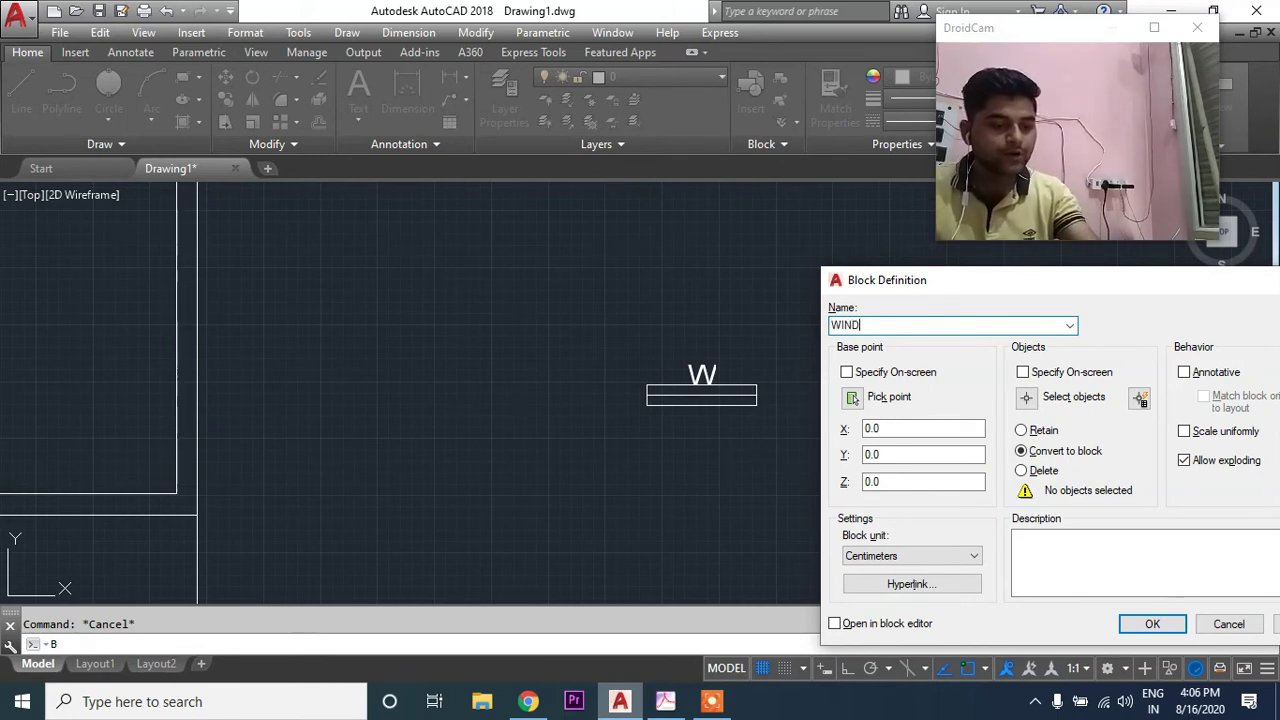
type("OW")
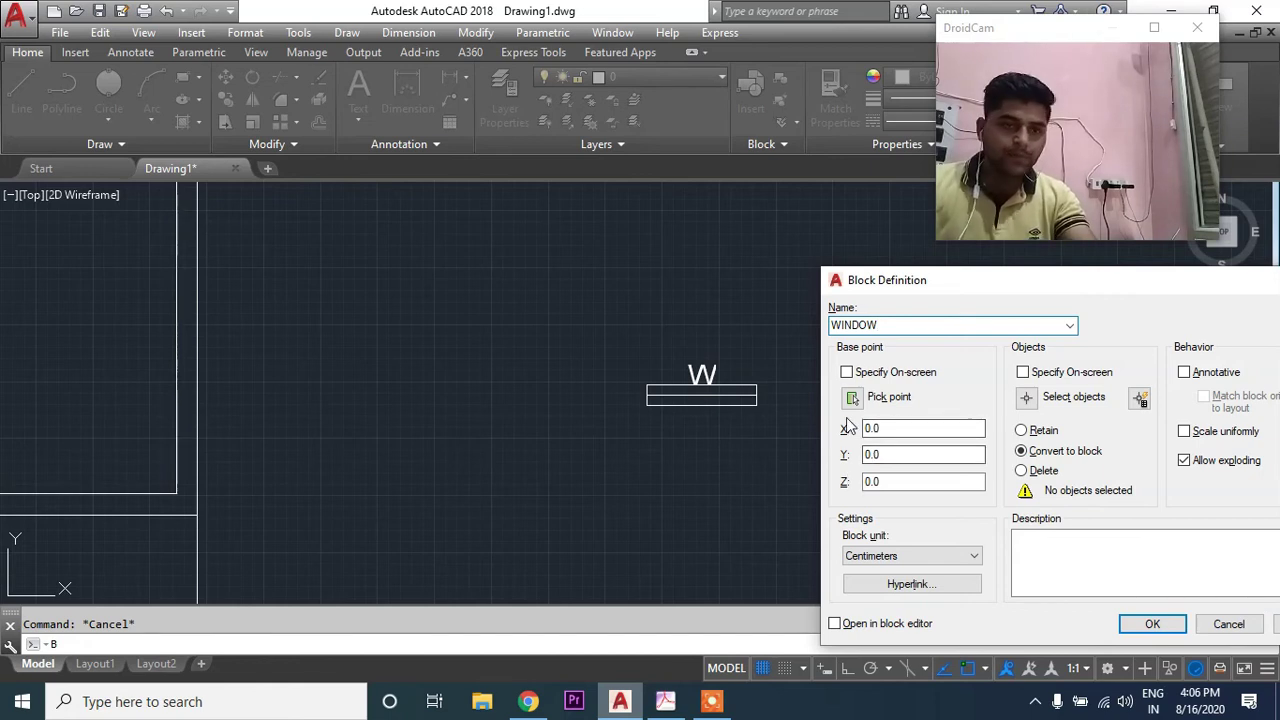
Step: Set the base point on the window symbol, box-select its three objects, and create the block
left_click(852, 398)
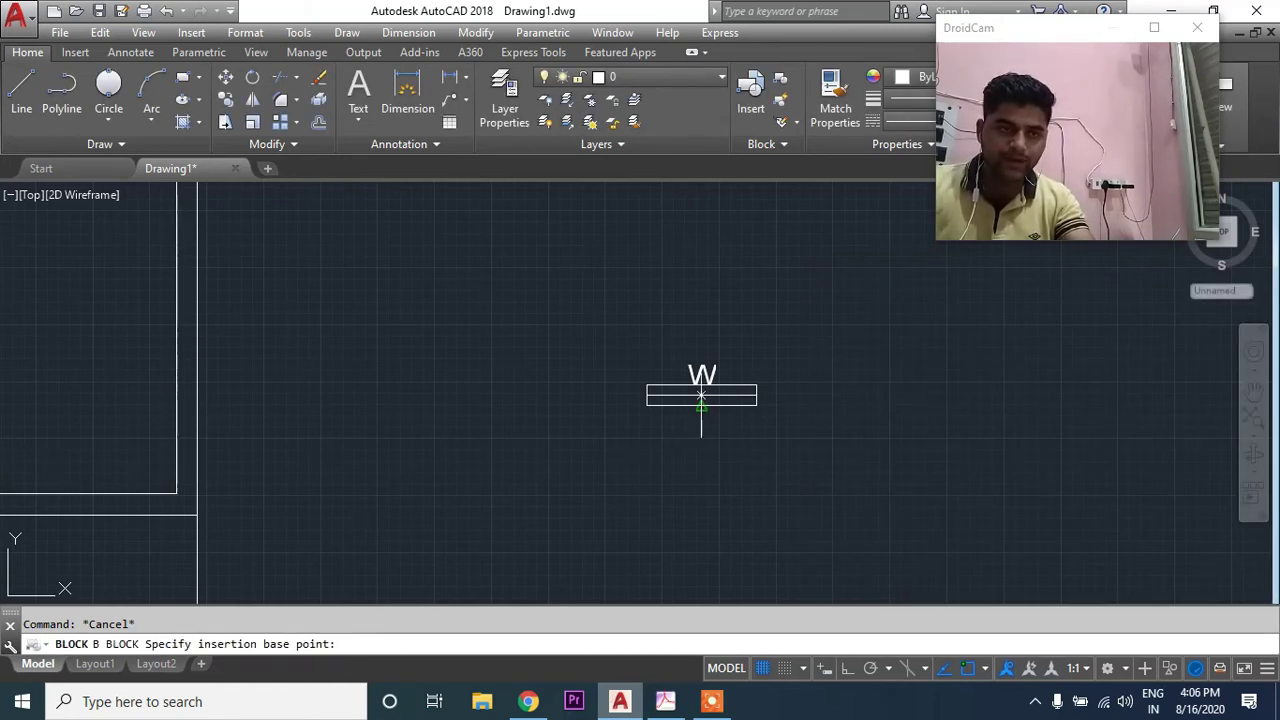
left_click(701, 400)
left_click(1024, 397)
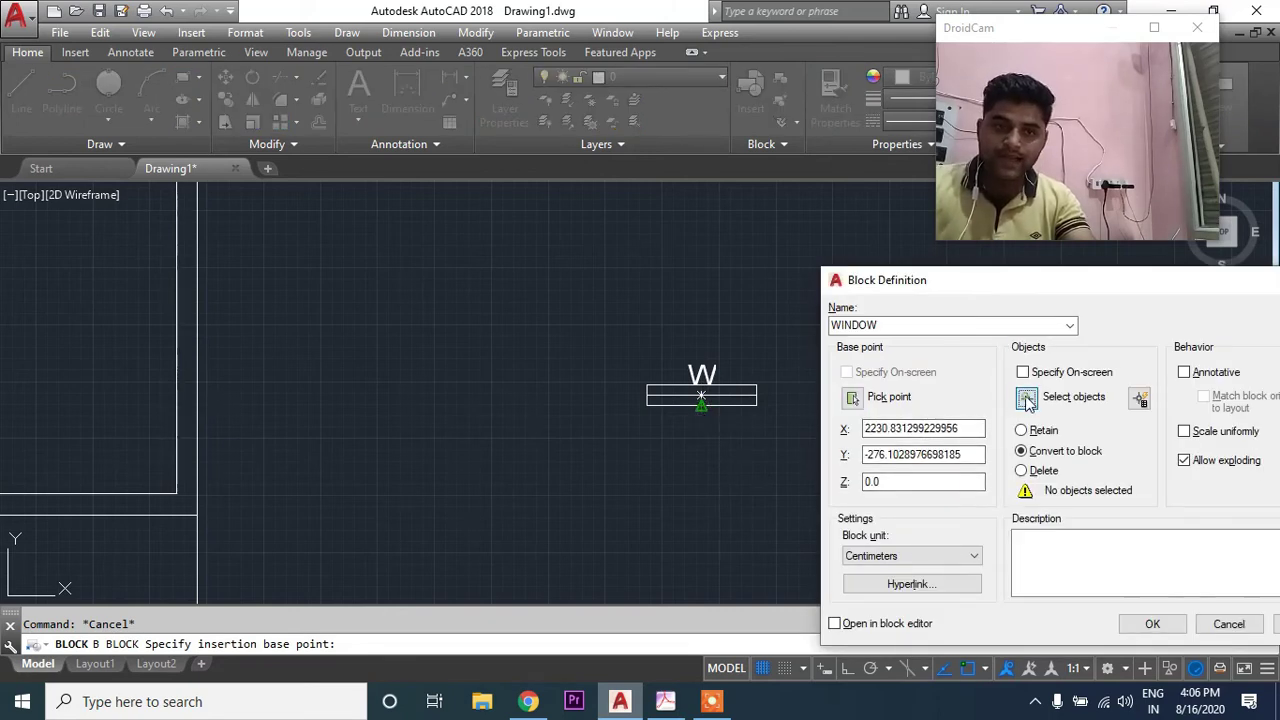
left_click(535, 333)
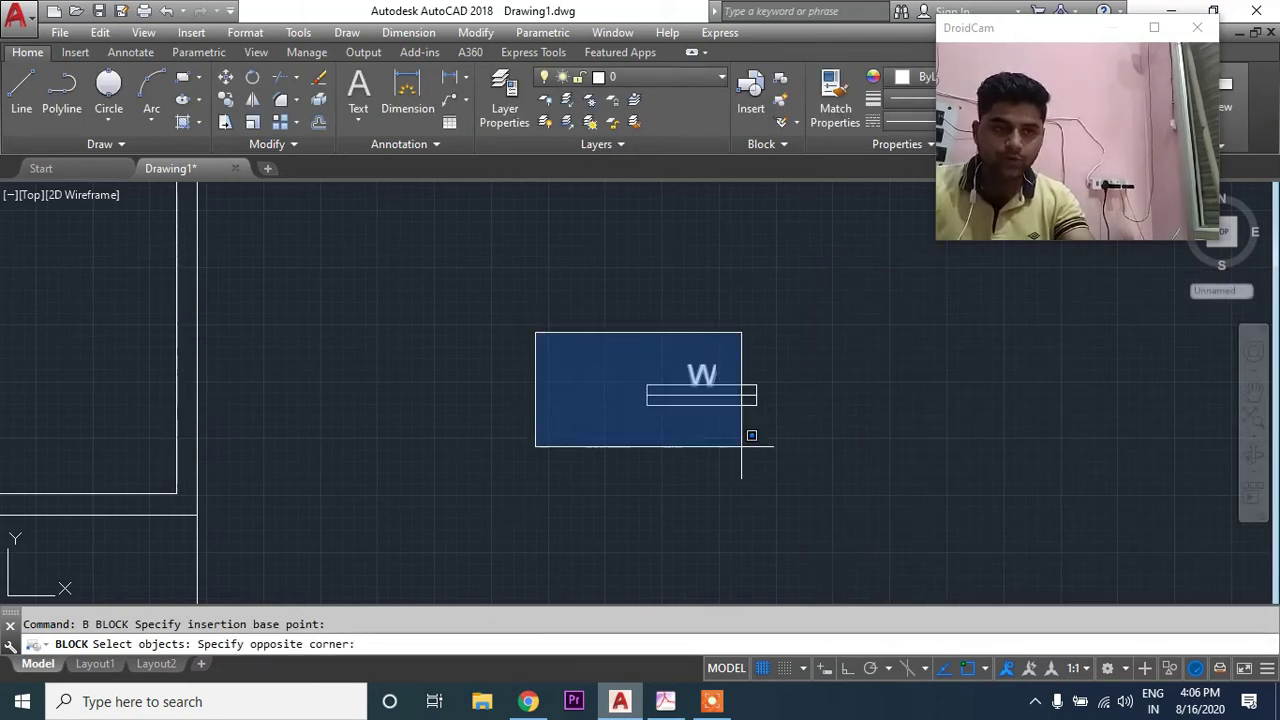
left_click(839, 499)
key("Return")
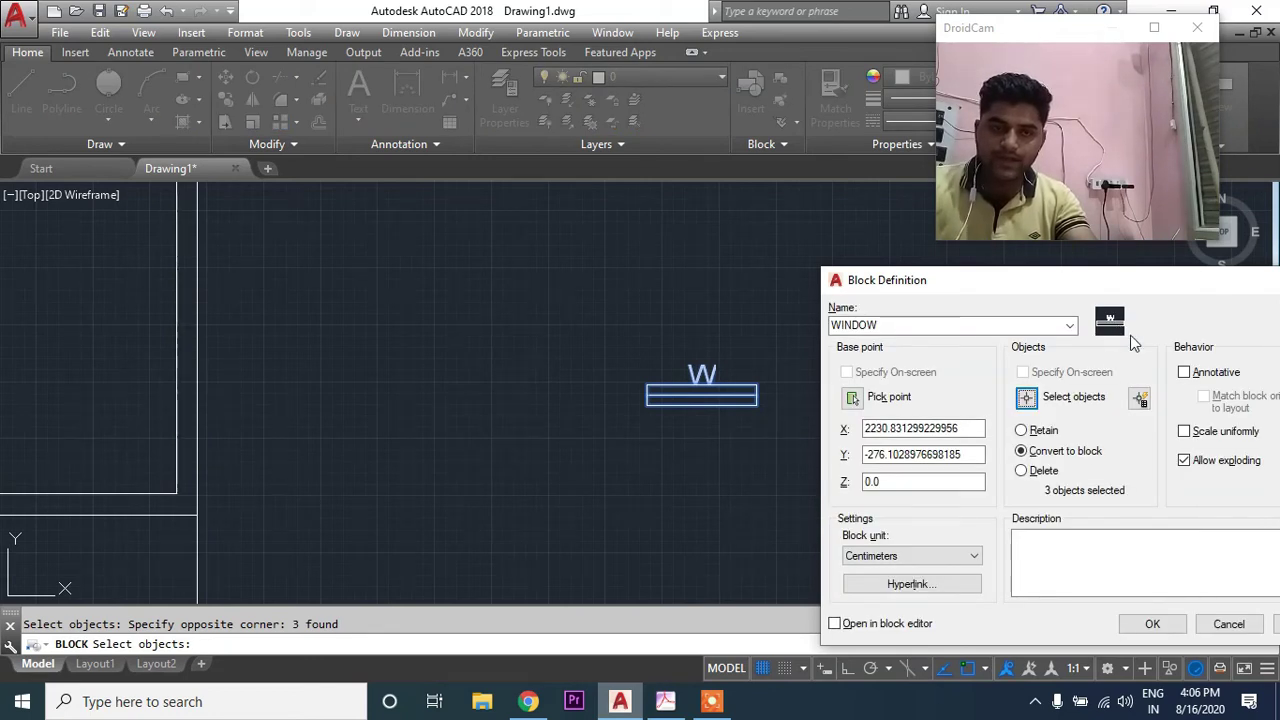
left_click(1152, 624)
Step: Erase the standalone window block beside the plan
scroll(705, 403, "up", 2)
left_click(705, 403)
type("e")
key("Return")
Step: Zoom and pan the view onto the plan's top row of rooms
scroll(580, 434, "down", 3)
scroll(523, 426, "down", 2)
mouse_move(523, 426)
middle_mouse_down()
mouse_move(665, 405)
mouse_move(749, 503)
mouse_move(761, 447)
middle_mouse_up()
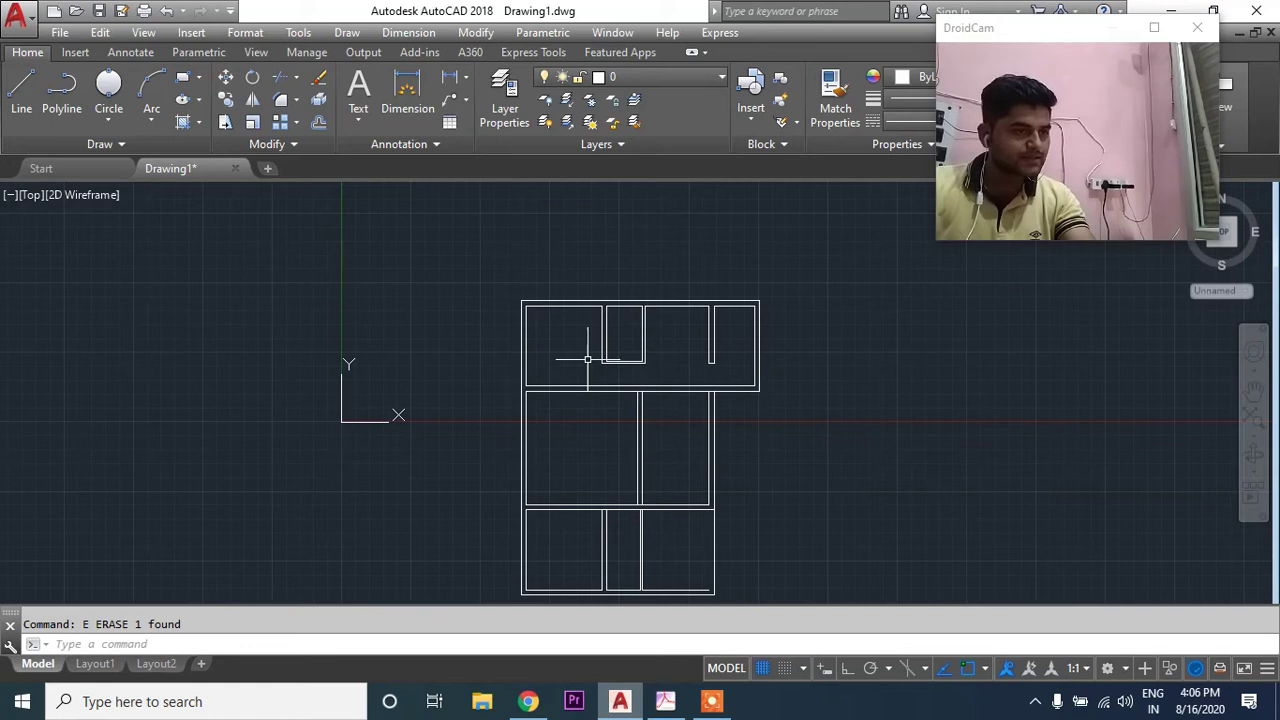
middle_click_drag(565, 362, 549, 326)
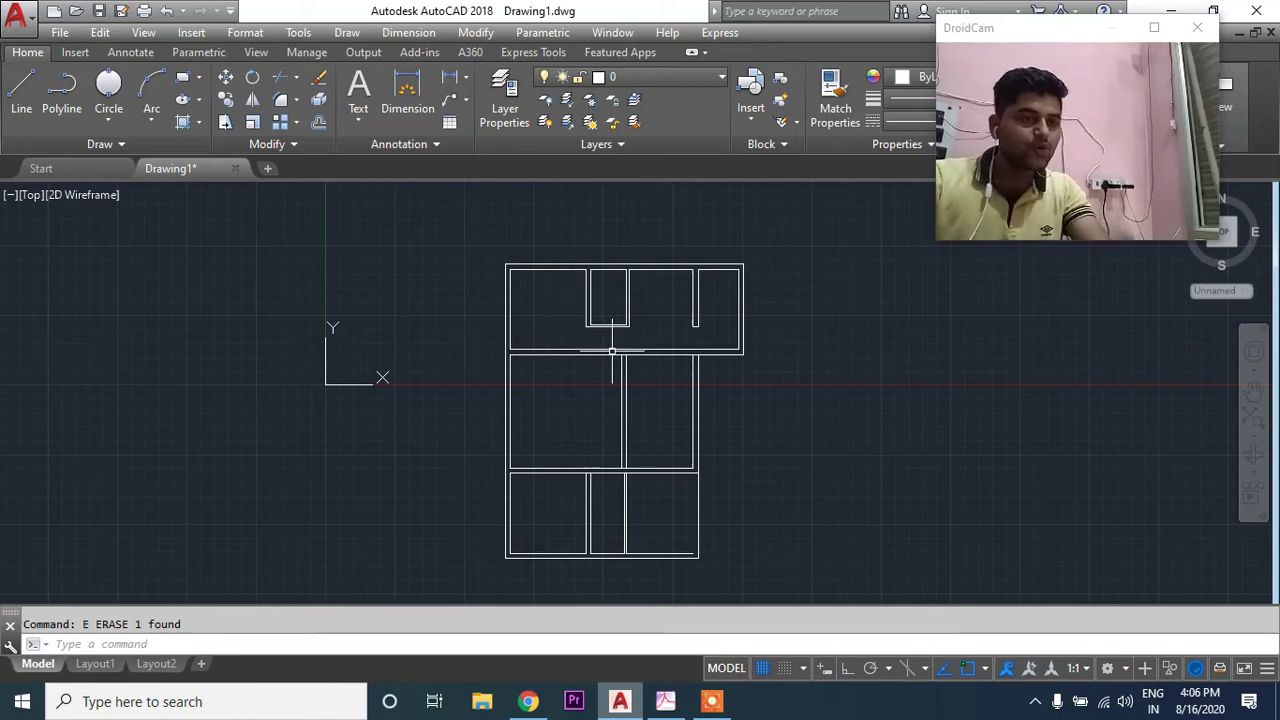
mouse_move(589, 420)
middle_mouse_down()
mouse_move(634, 394)
mouse_move(634, 420)
middle_mouse_up()
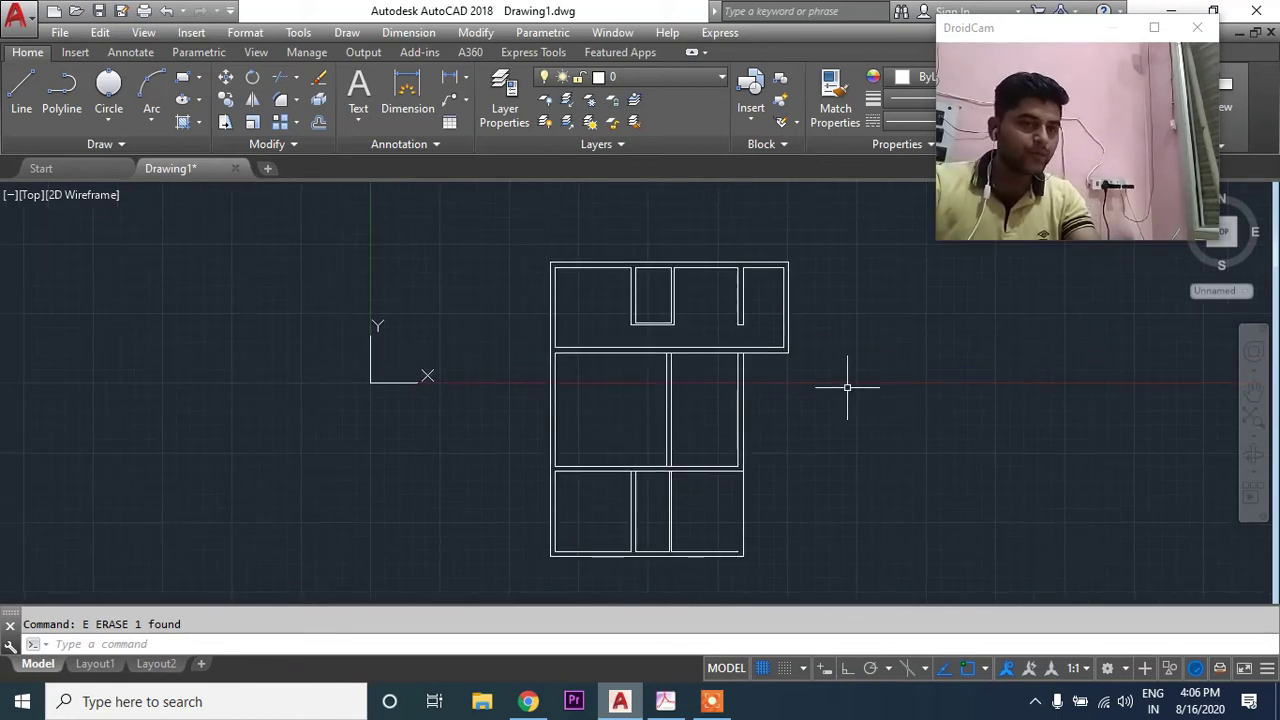
scroll(623, 246, "up", 2)
scroll(623, 246, "up", 2)
middle_click_drag(623, 246, 563, 362)
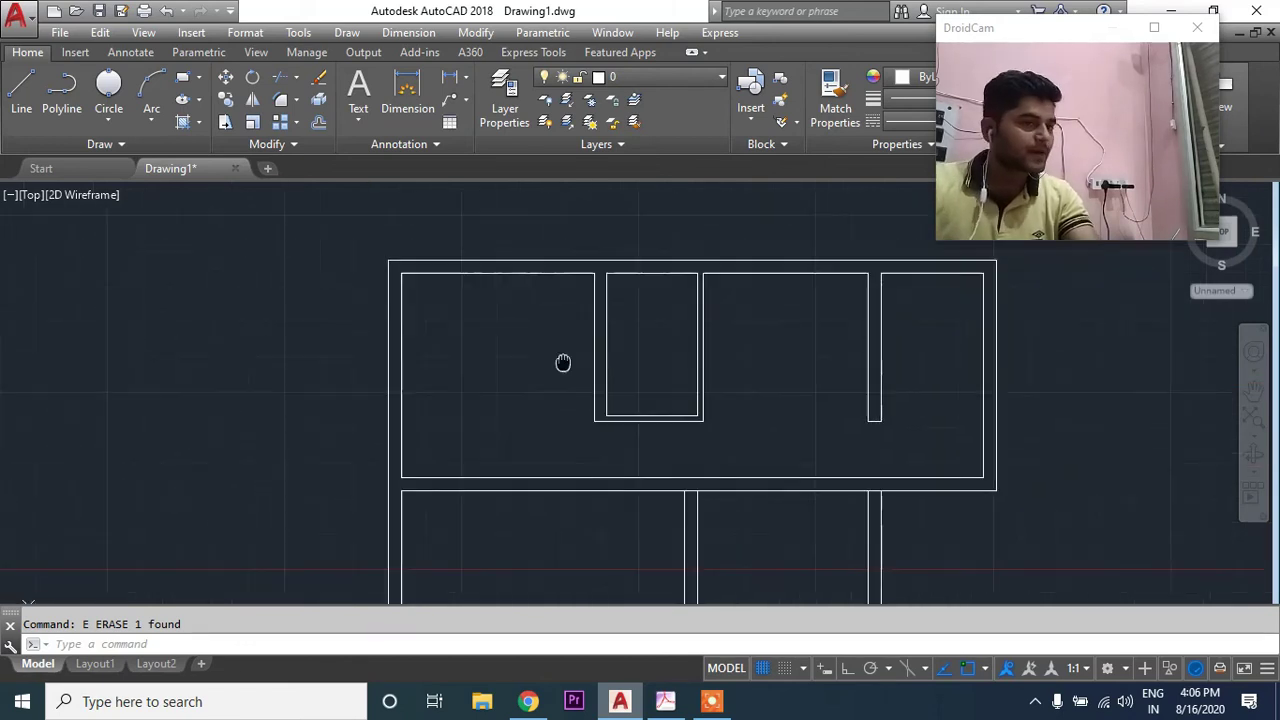
scroll(510, 268, "up", 2)
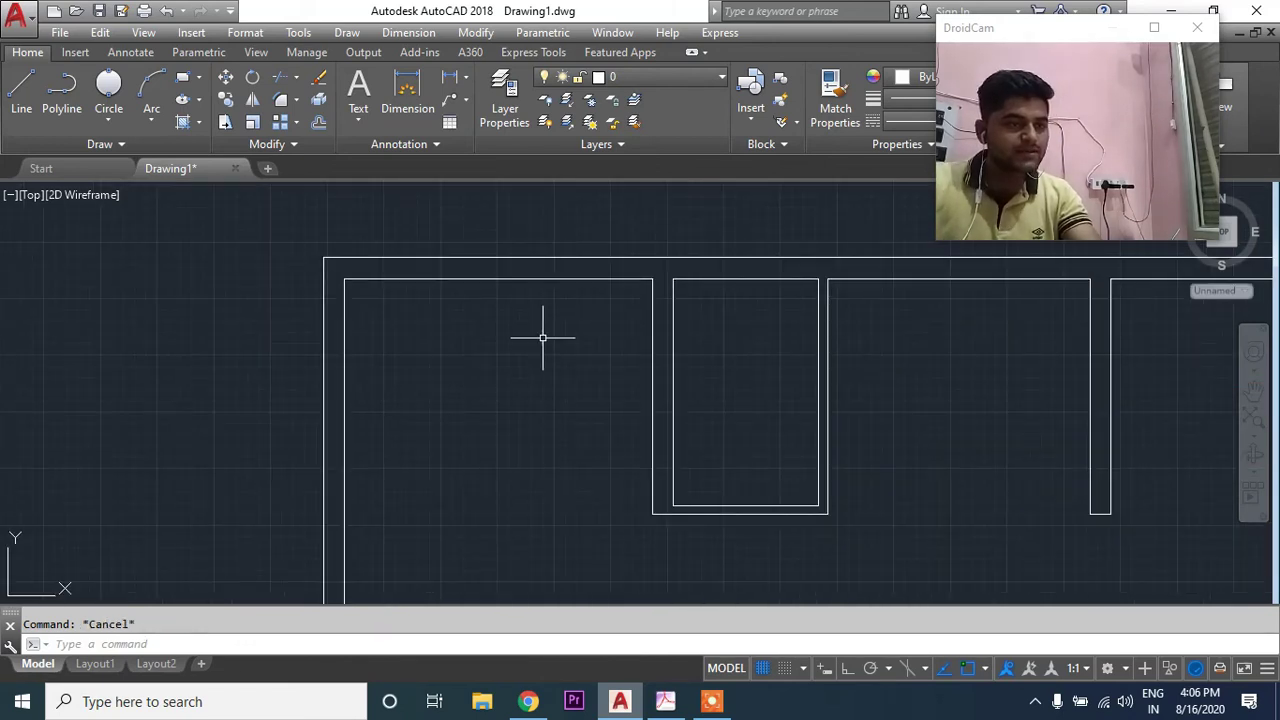
left_click(55, 644)
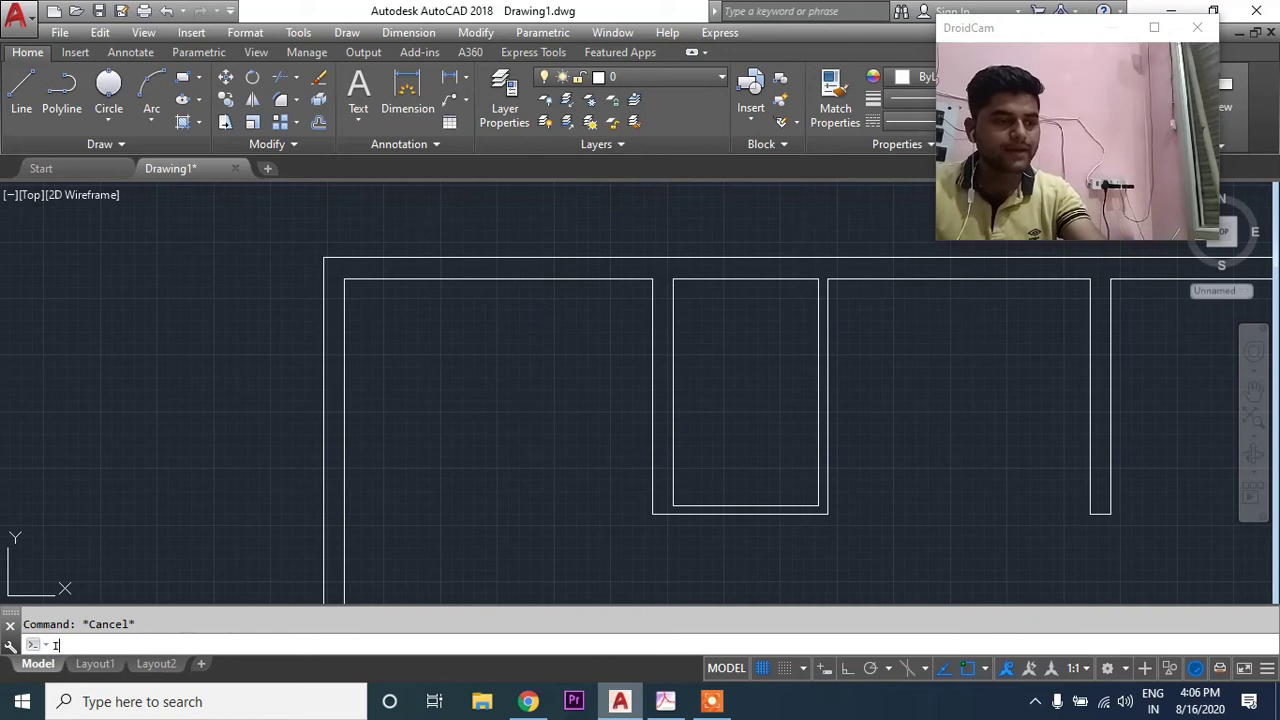
Step: Bring up the Insert settings with WINDOW chosen as the block
key("Return")
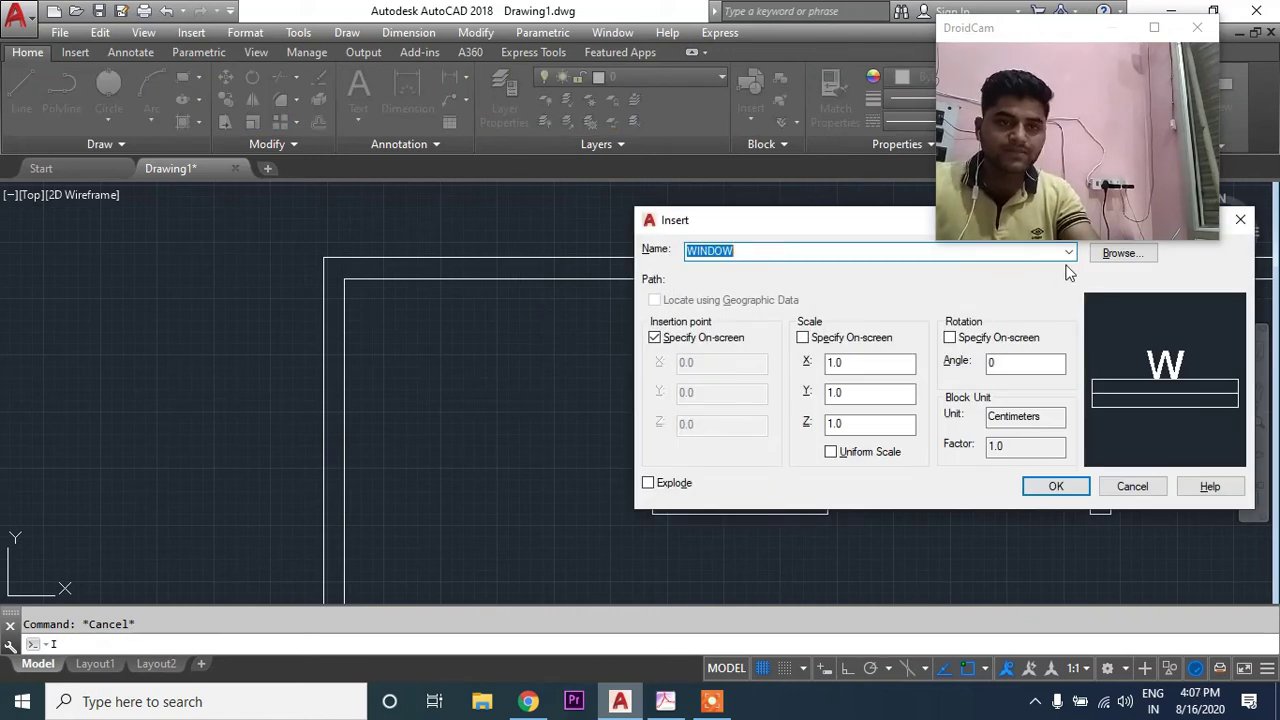
left_click(1069, 253)
left_click(840, 268)
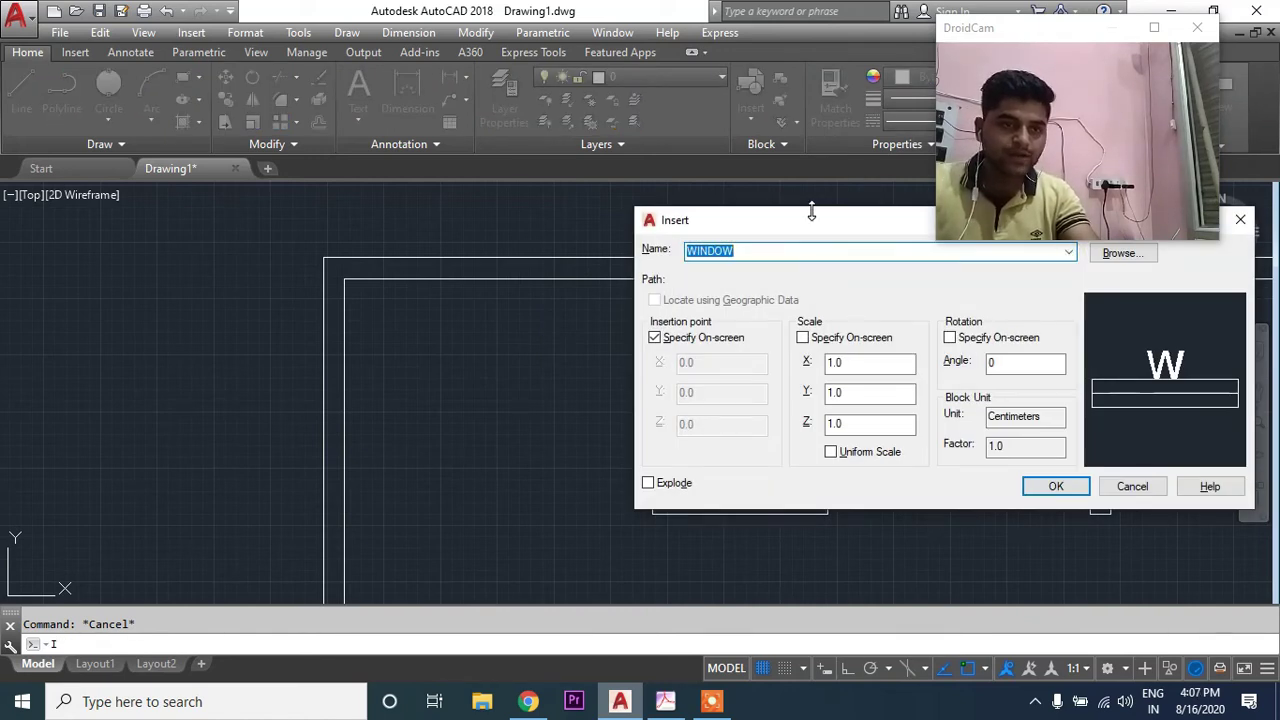
left_click_drag(775, 224, 457, 202)
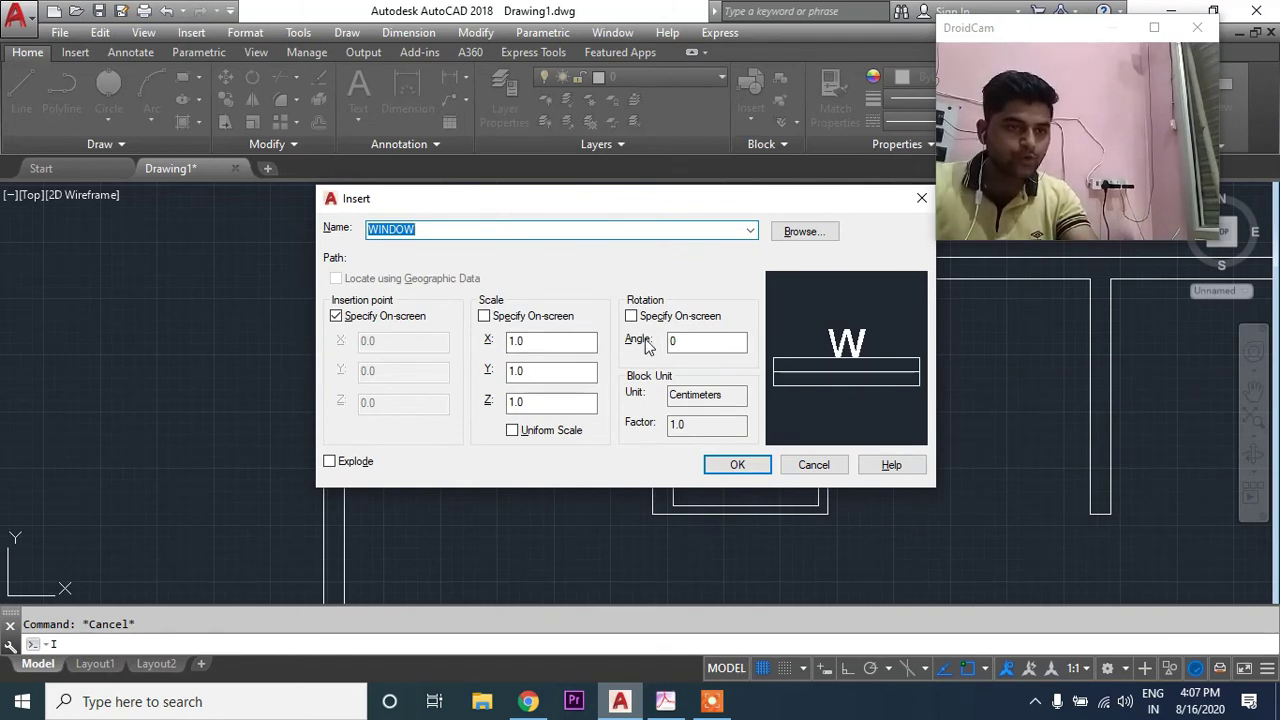
Step: Keep X, Y, Z scale at 1.0 and rotation at 0, then begin placing the window
double_click(686, 341)
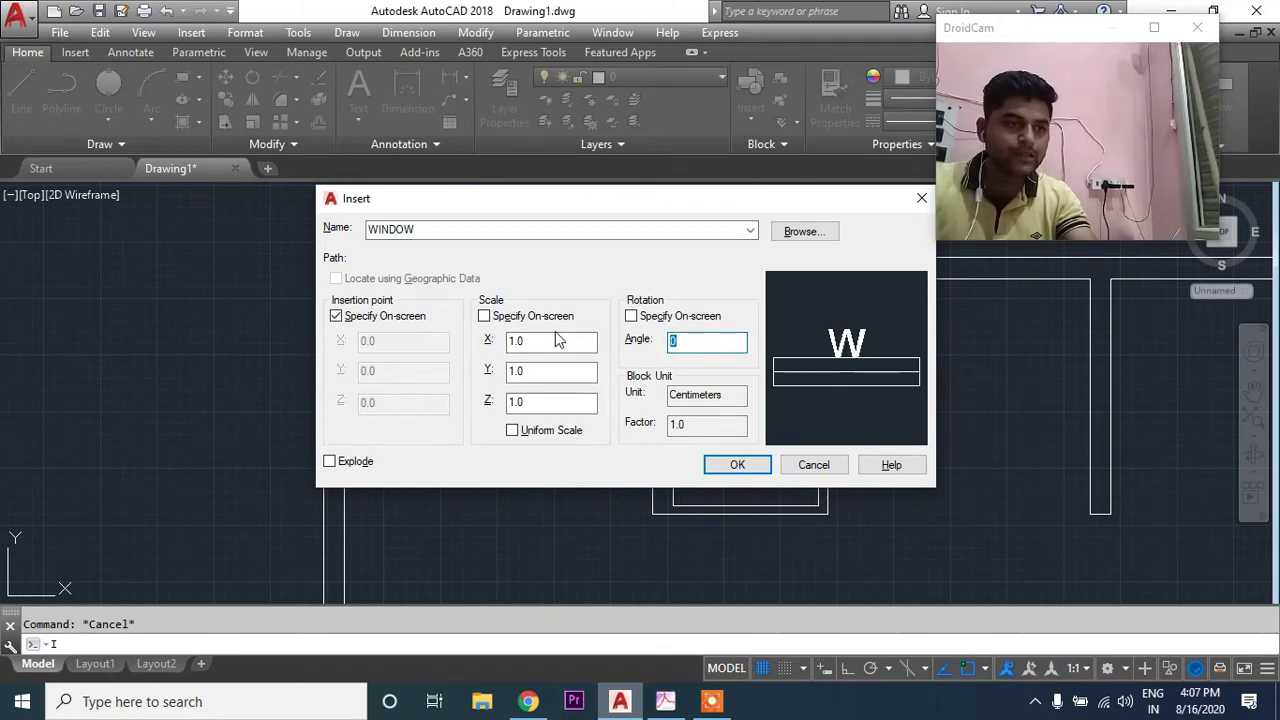
double_click(545, 341)
double_click(540, 371)
double_click(543, 402)
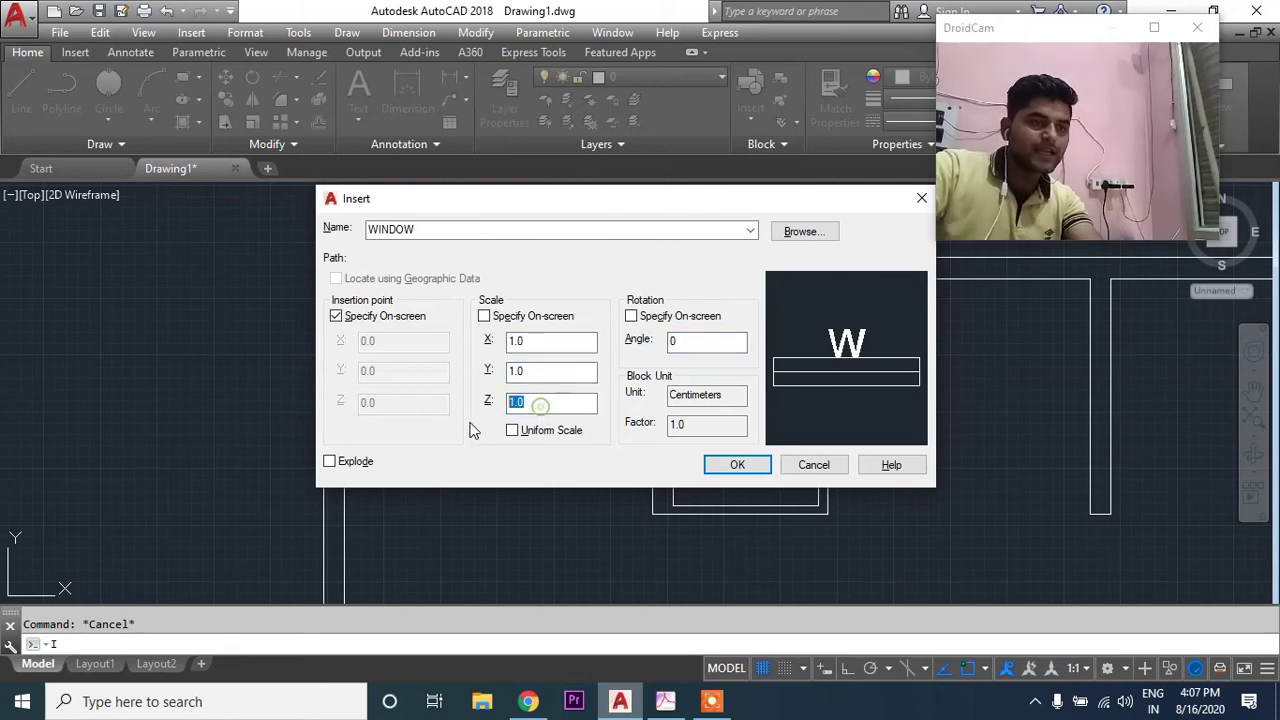
double_click(548, 341)
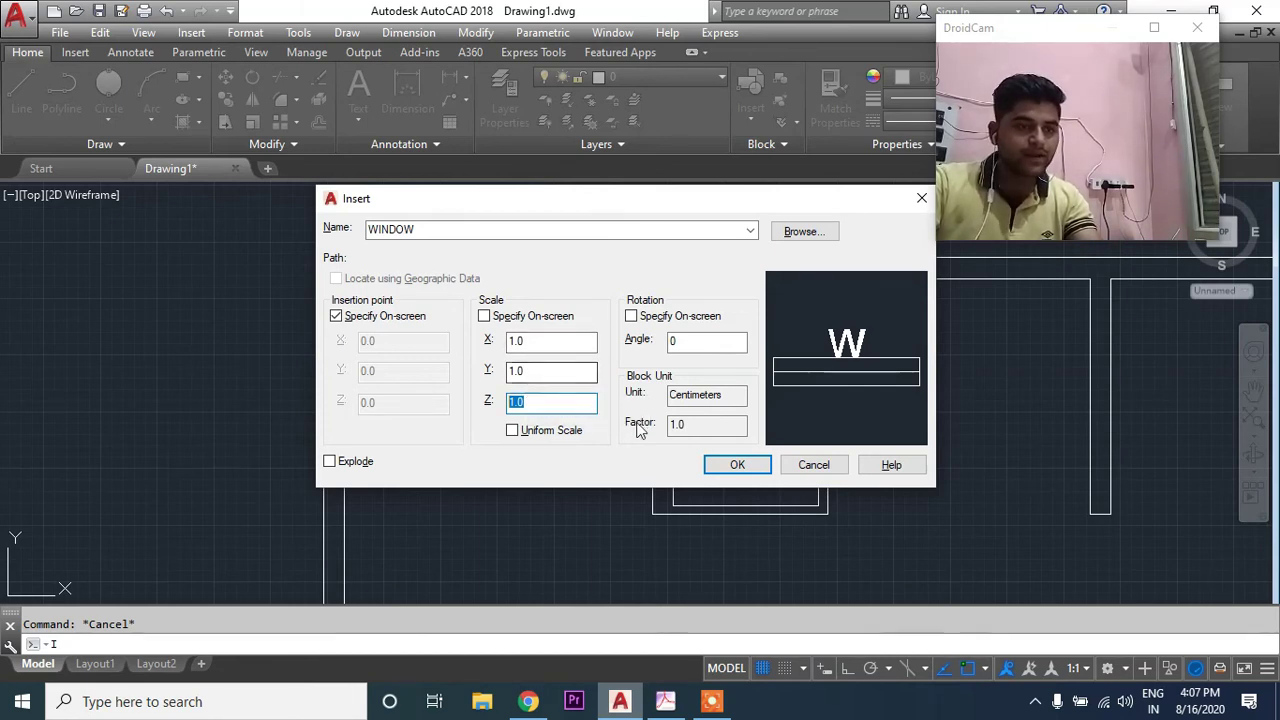
double_click(533, 342)
key("Tab")
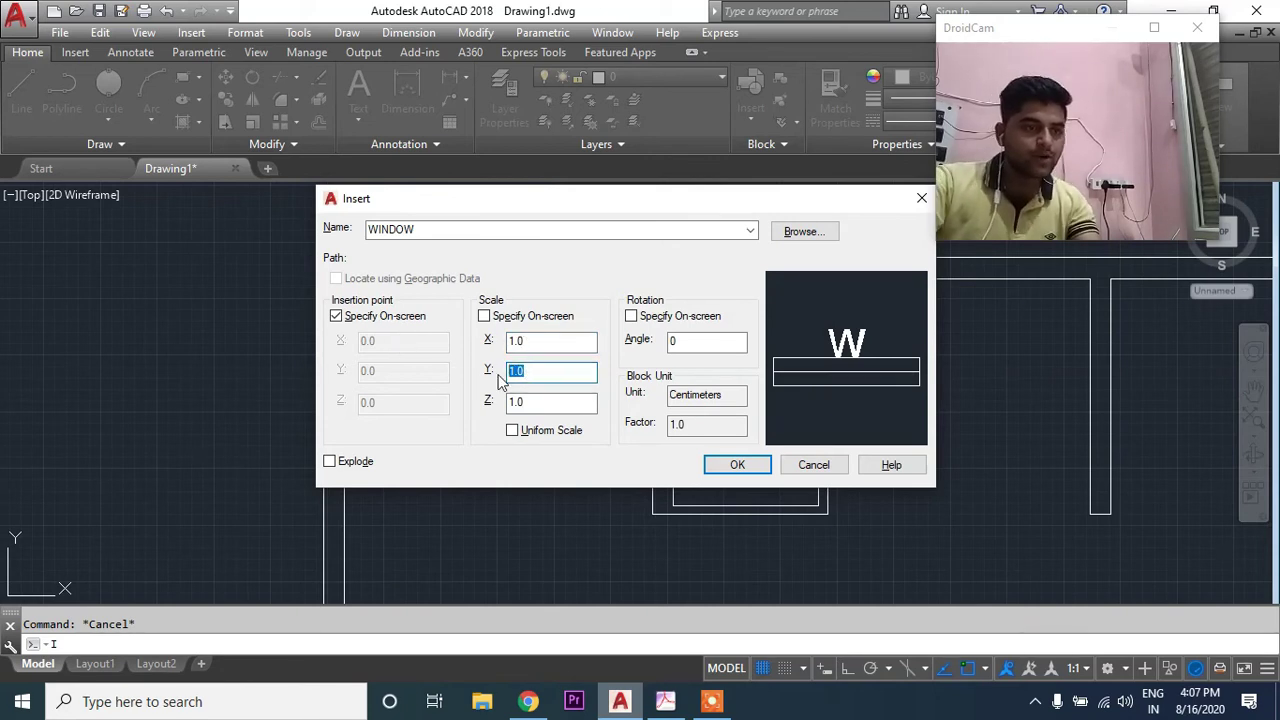
double_click(544, 340)
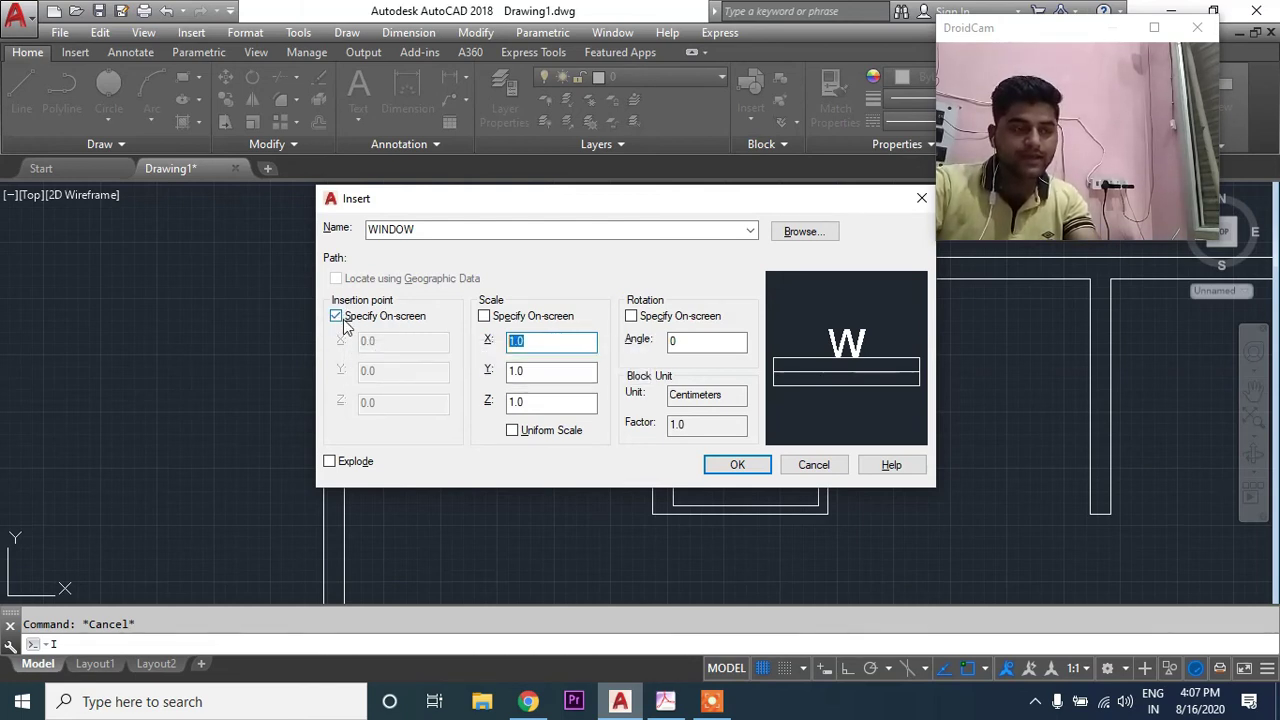
left_click(712, 464)
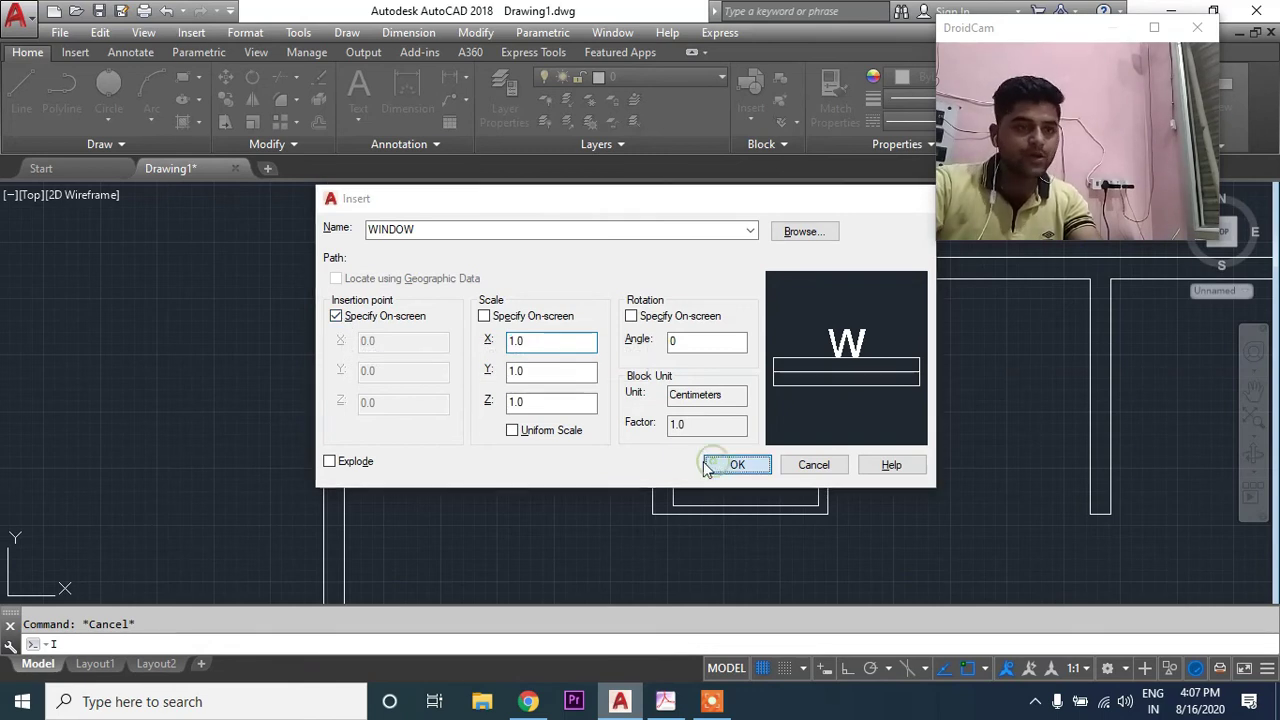
middle_click_drag(599, 505, 596, 511)
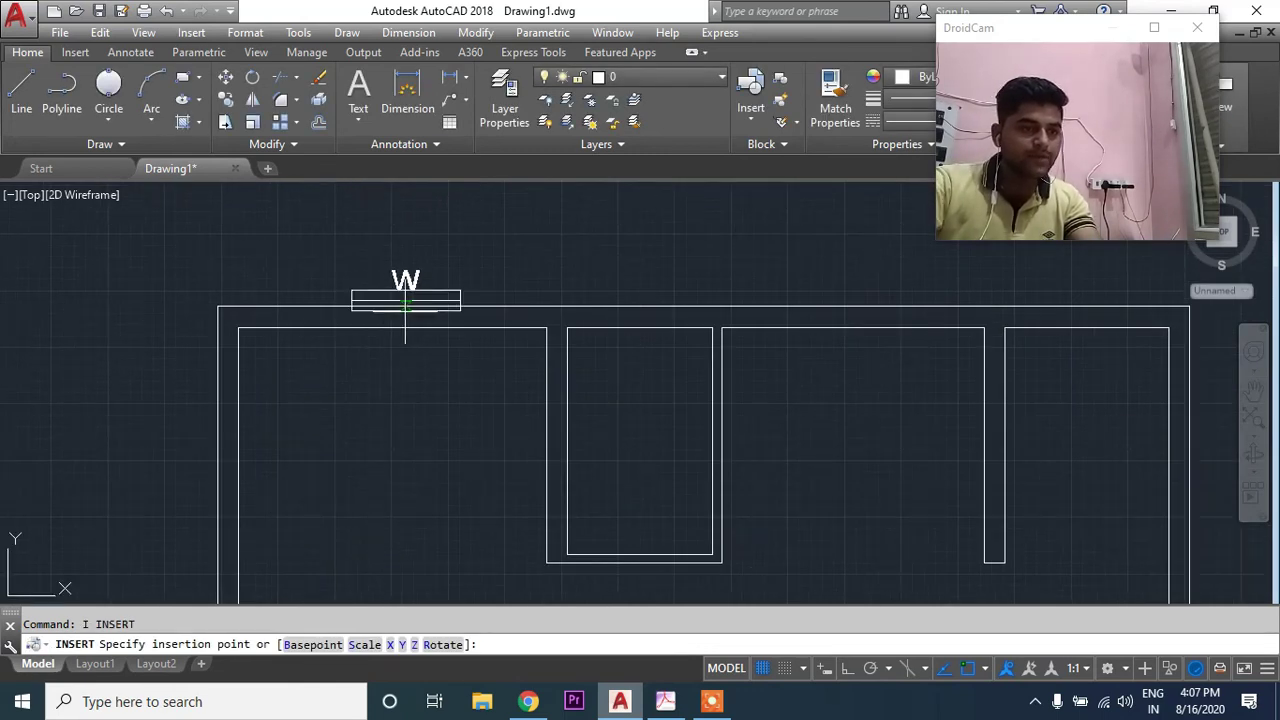
Step: Place two WINDOW blocks along the top outer wall
left_click(390, 325)
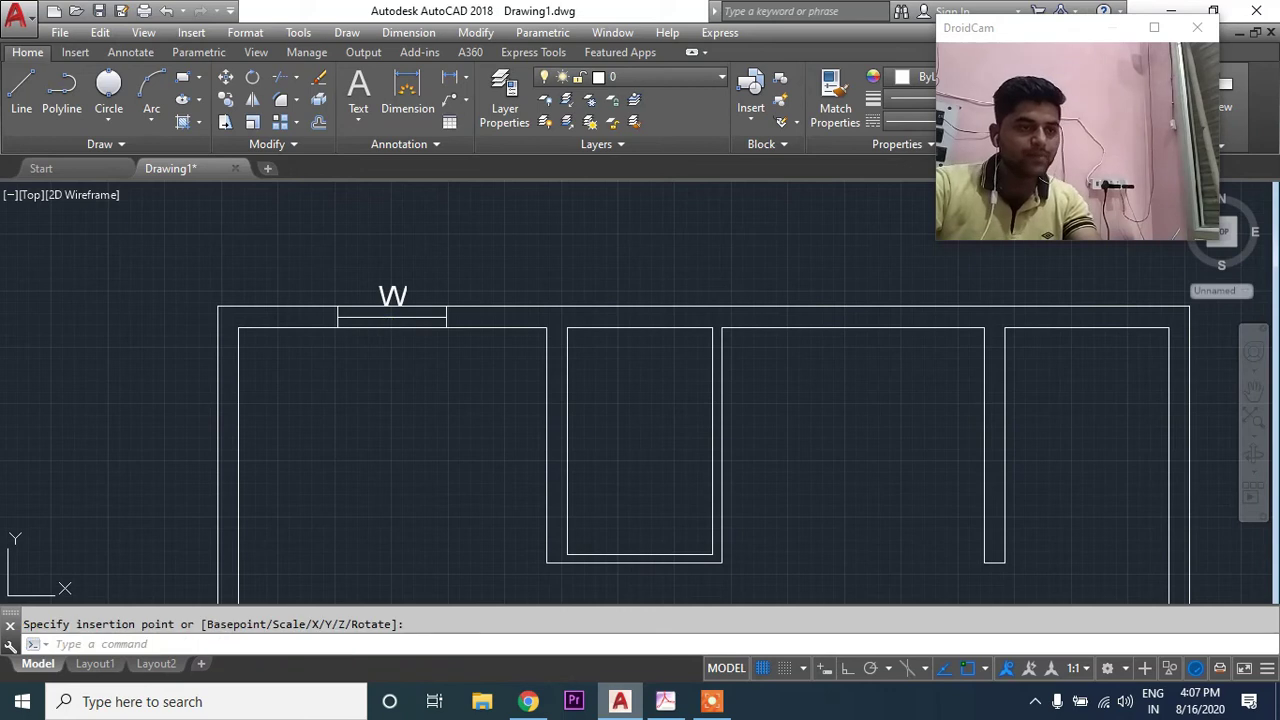
key("Escape")
middle_click_drag(917, 410, 904, 410)
type("I")
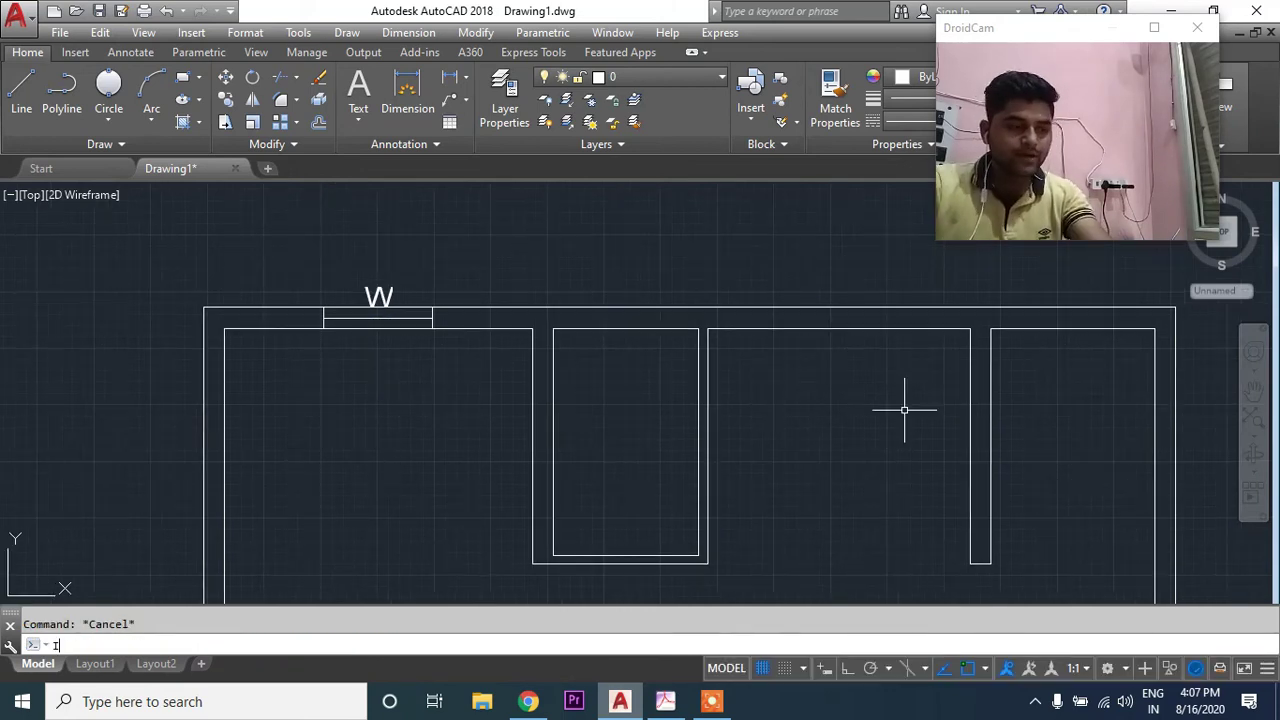
key("Return")
left_click(749, 466)
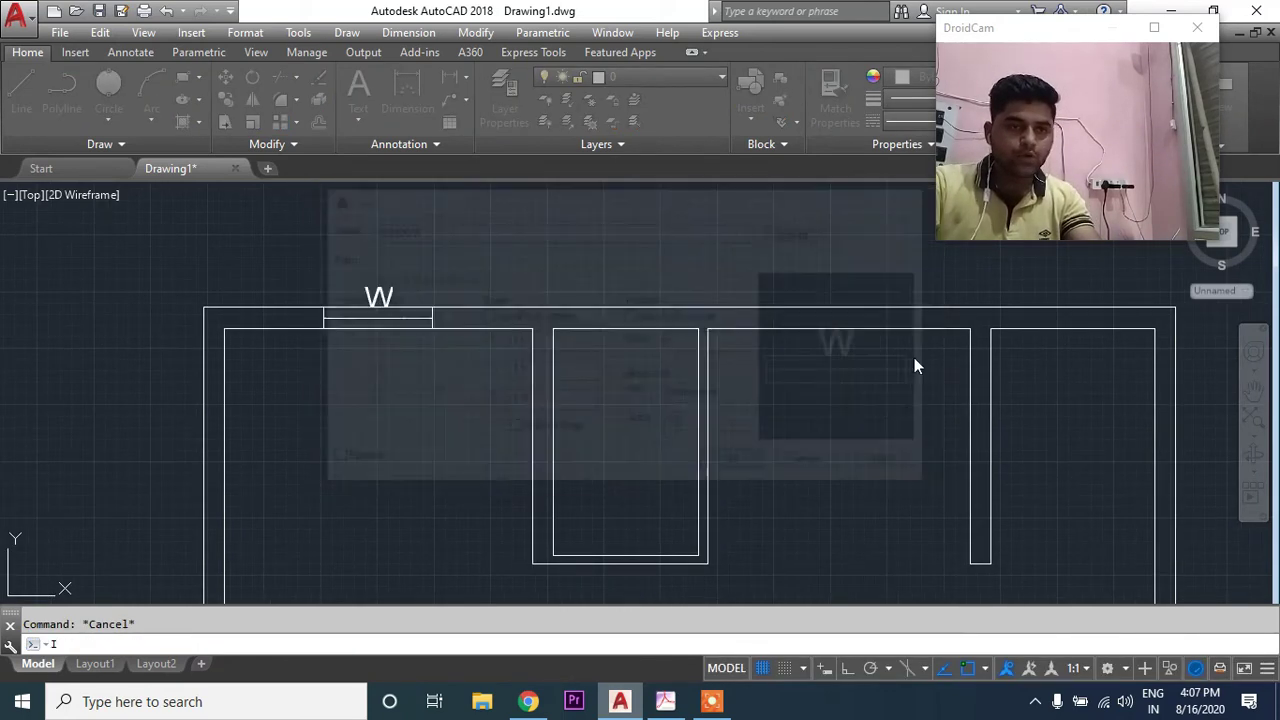
left_click(838, 328)
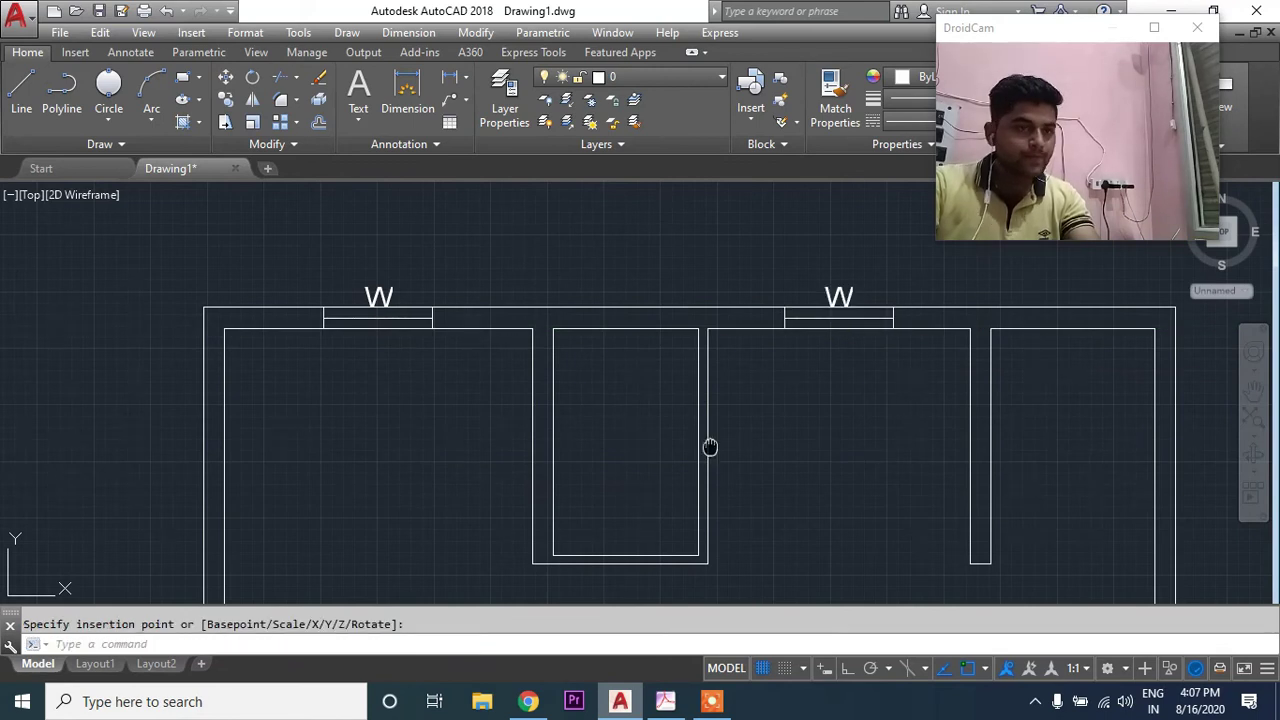
middle_click_drag(709, 446, 758, 338)
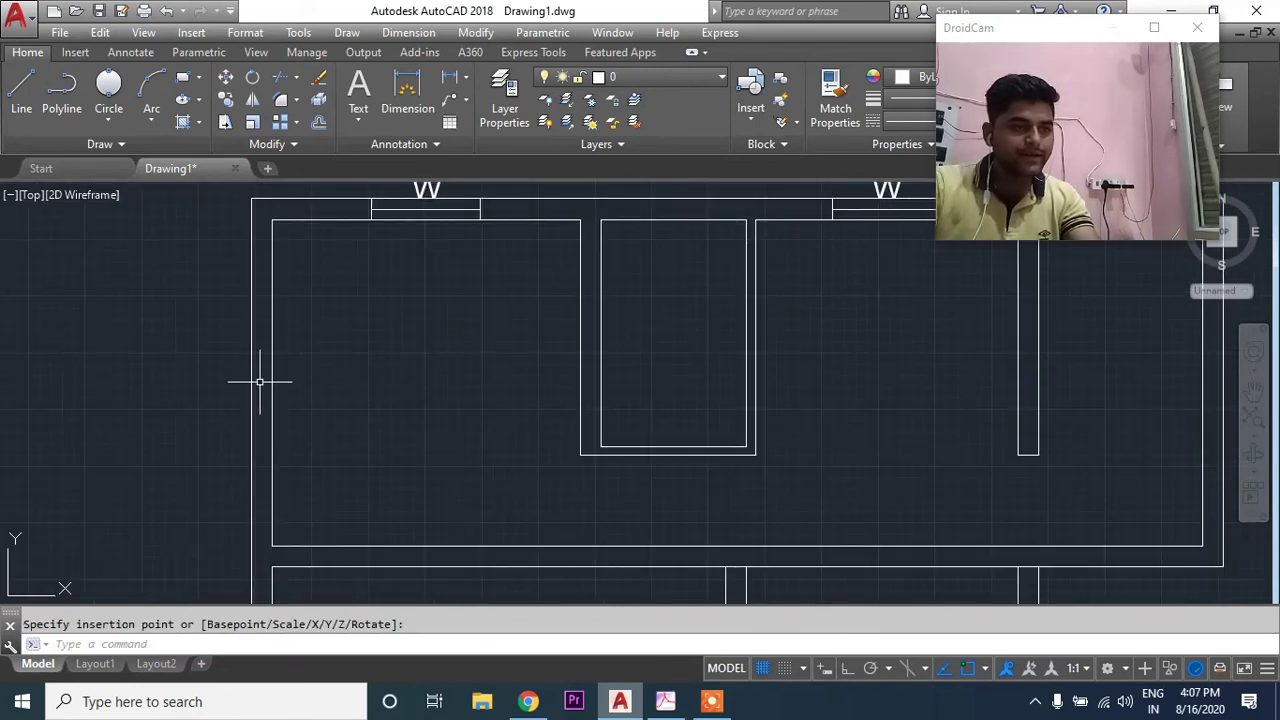
key("Escape")
Step: Insert a WINDOW block rotated 90° on the left outer wall of the upper rooms
type("i")
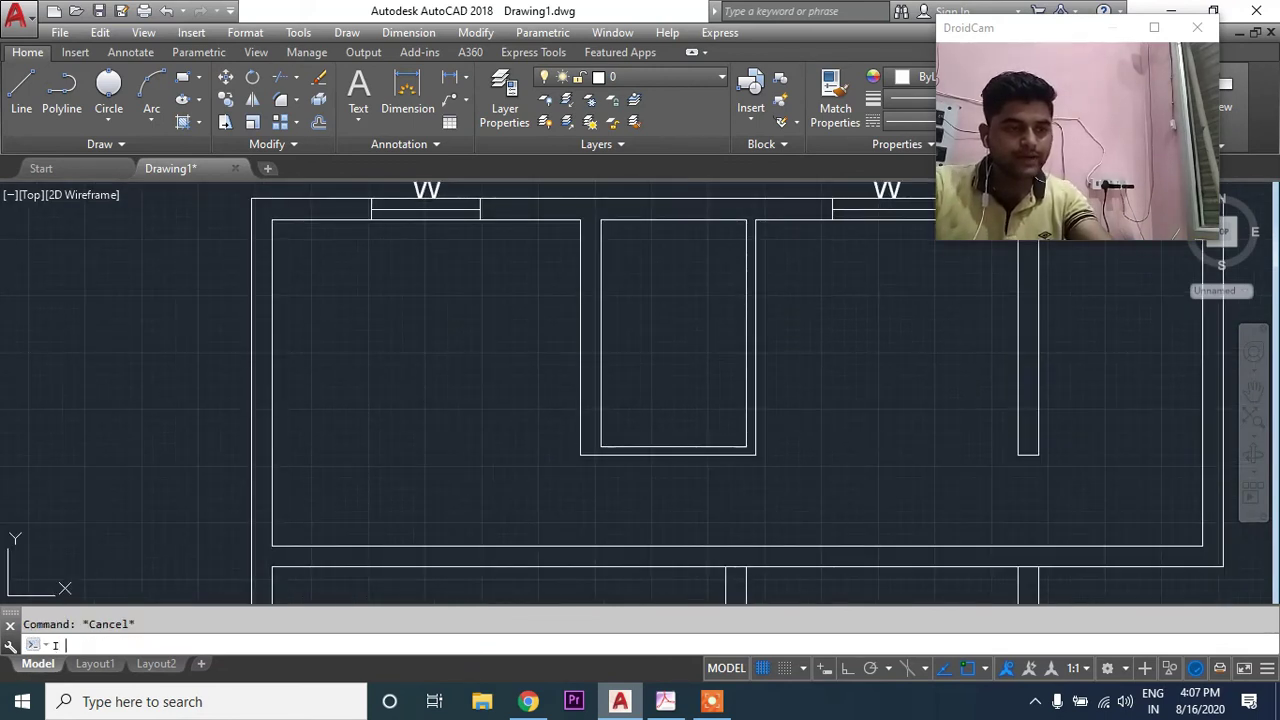
key("Return")
double_click(708, 343)
type("90")
key("Return")
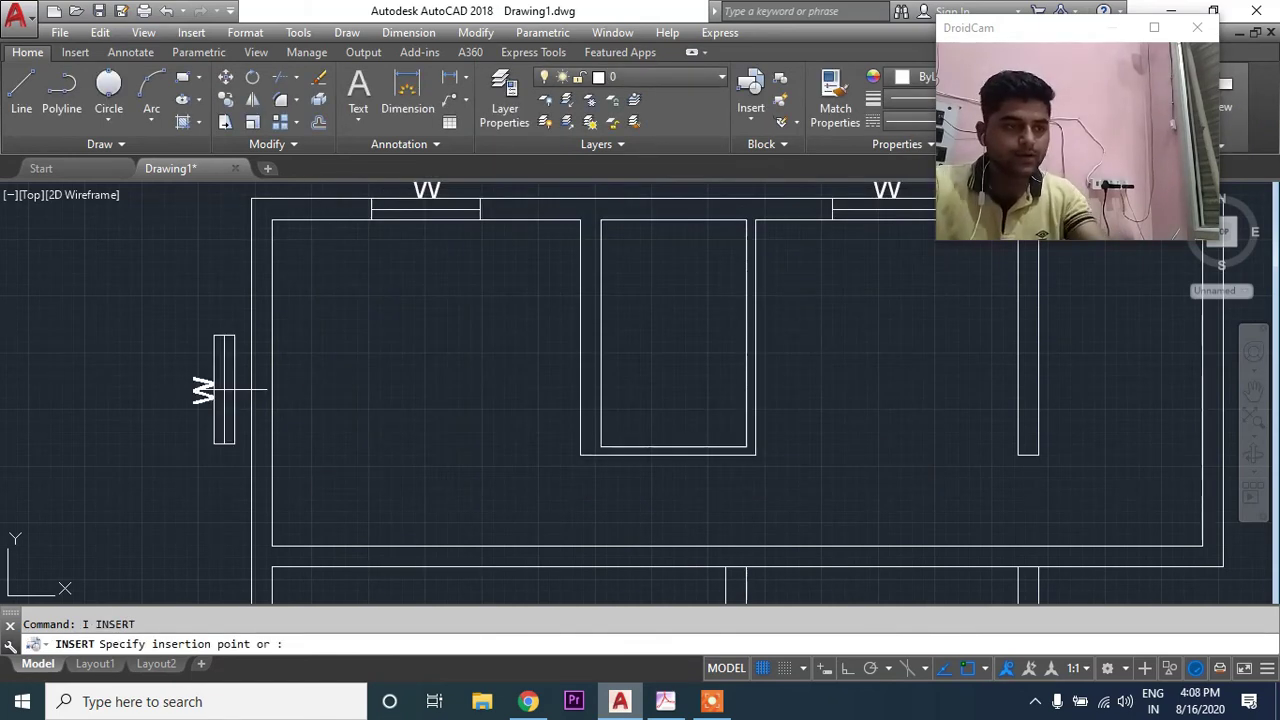
left_click(271, 383)
scroll(271, 383, "down", 2)
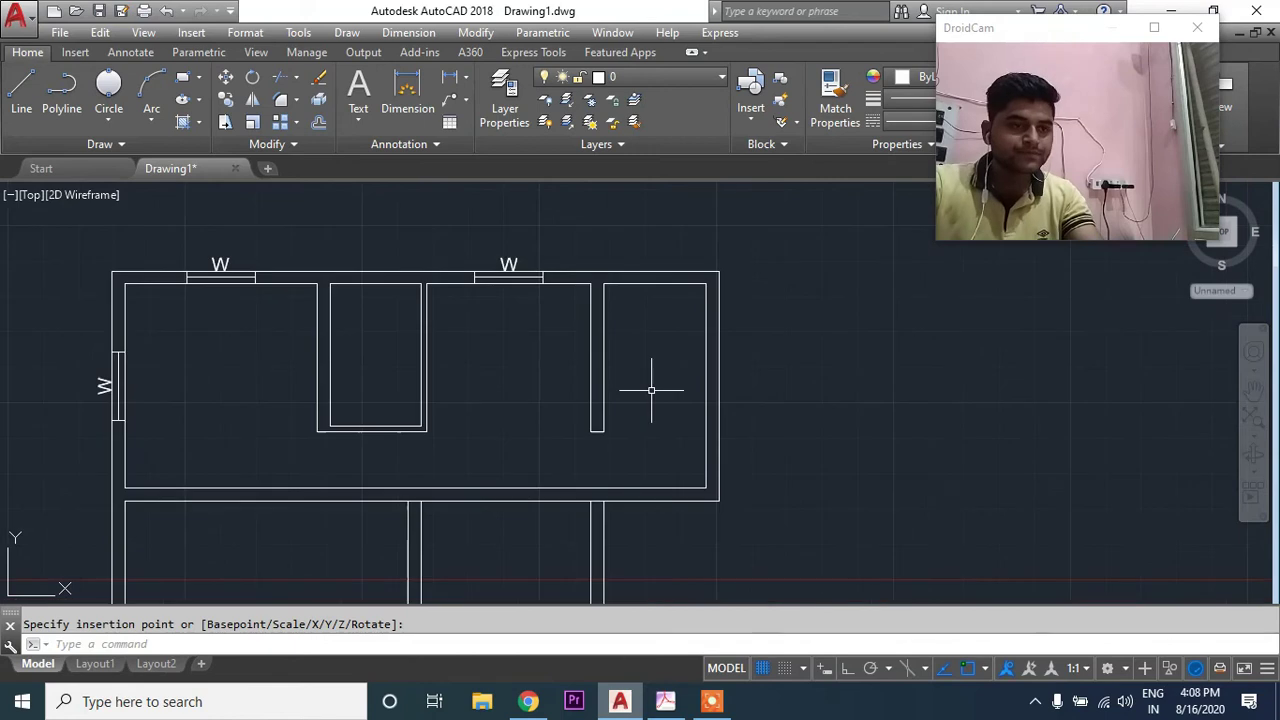
key("Escape")
Step: Insert a rotated WINDOW block on the right outer wall of the upper rooms
type("i")
key("Return")
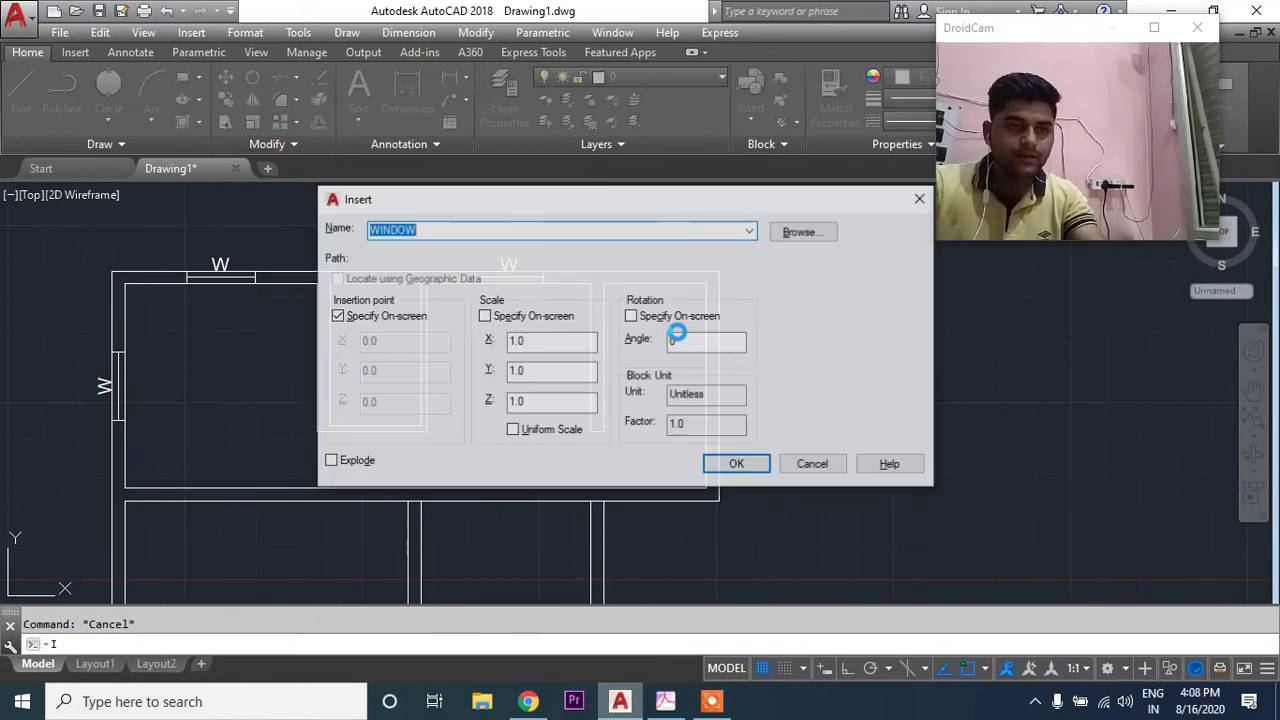
double_click(688, 340)
type("270")
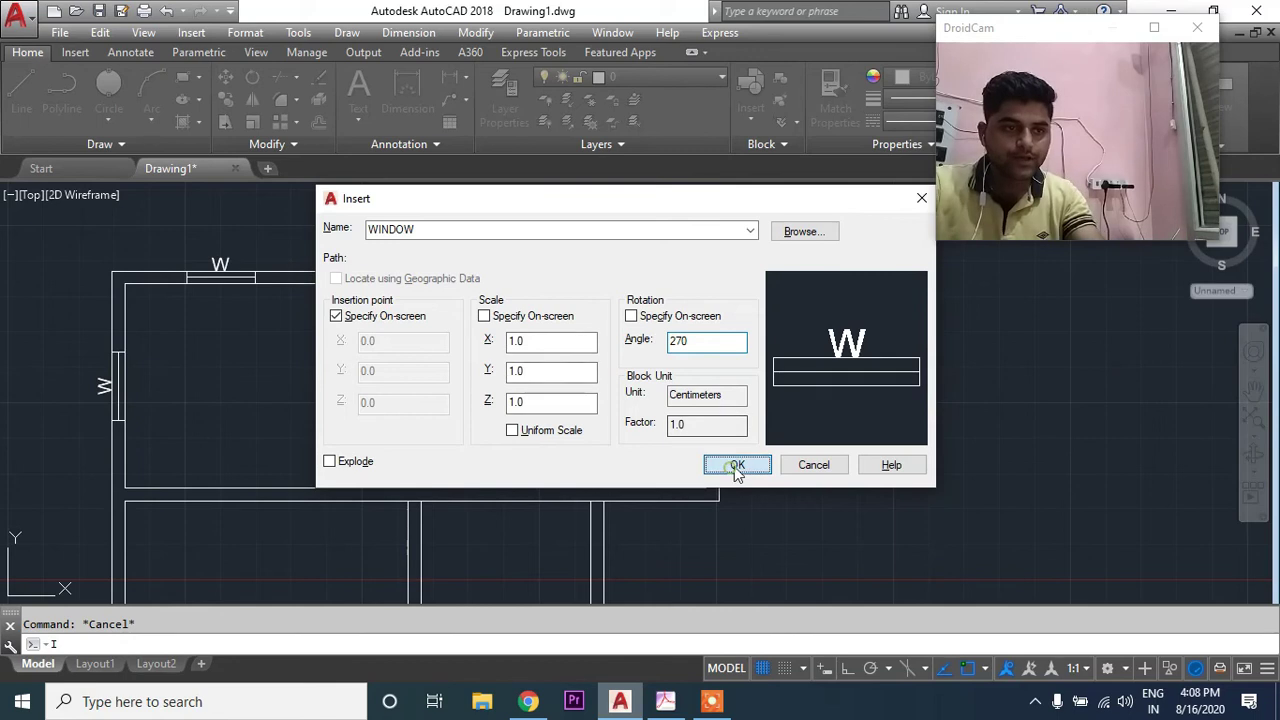
left_click(735, 467)
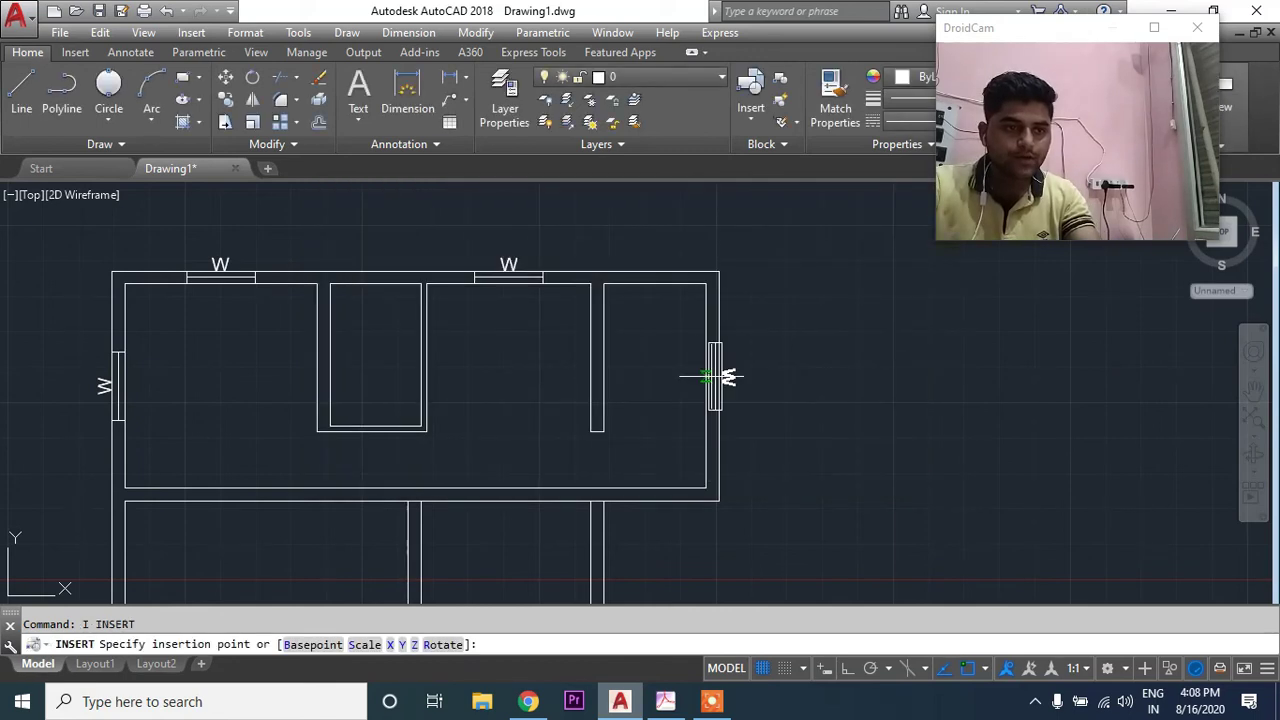
middle_click_drag(526, 519, 594, 431)
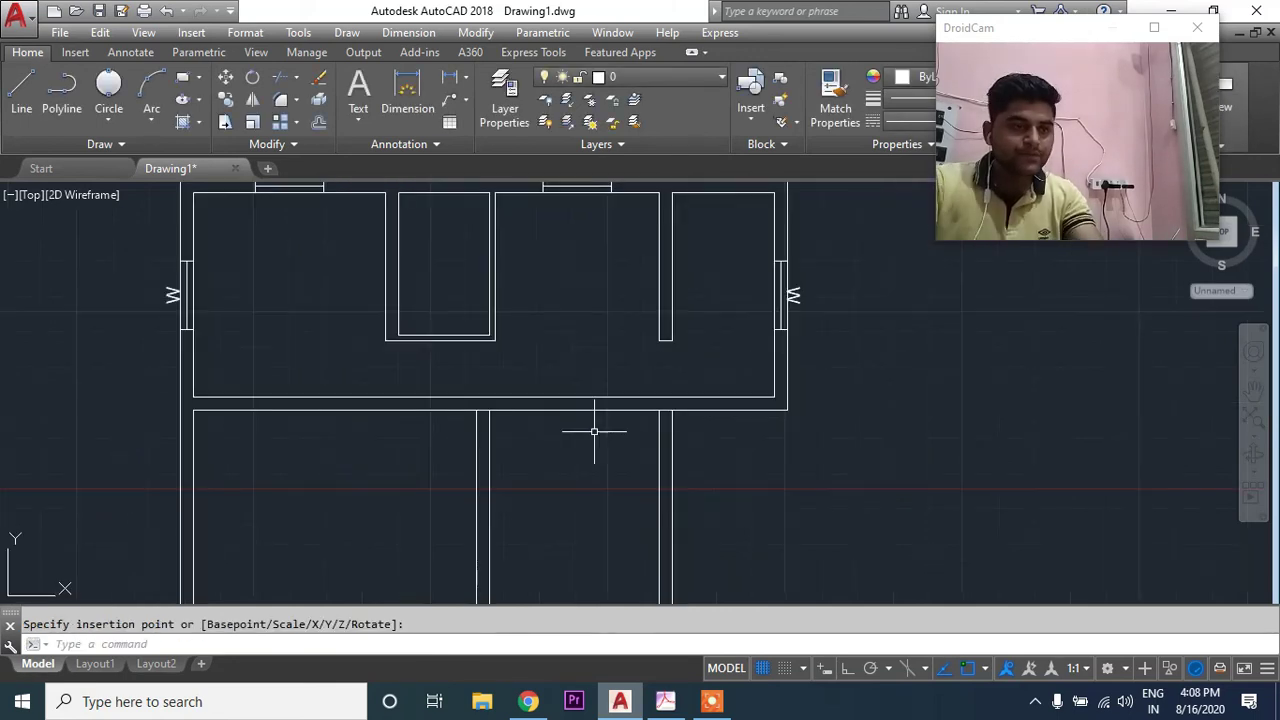
scroll(680, 423, "down", 3)
key("Escape")
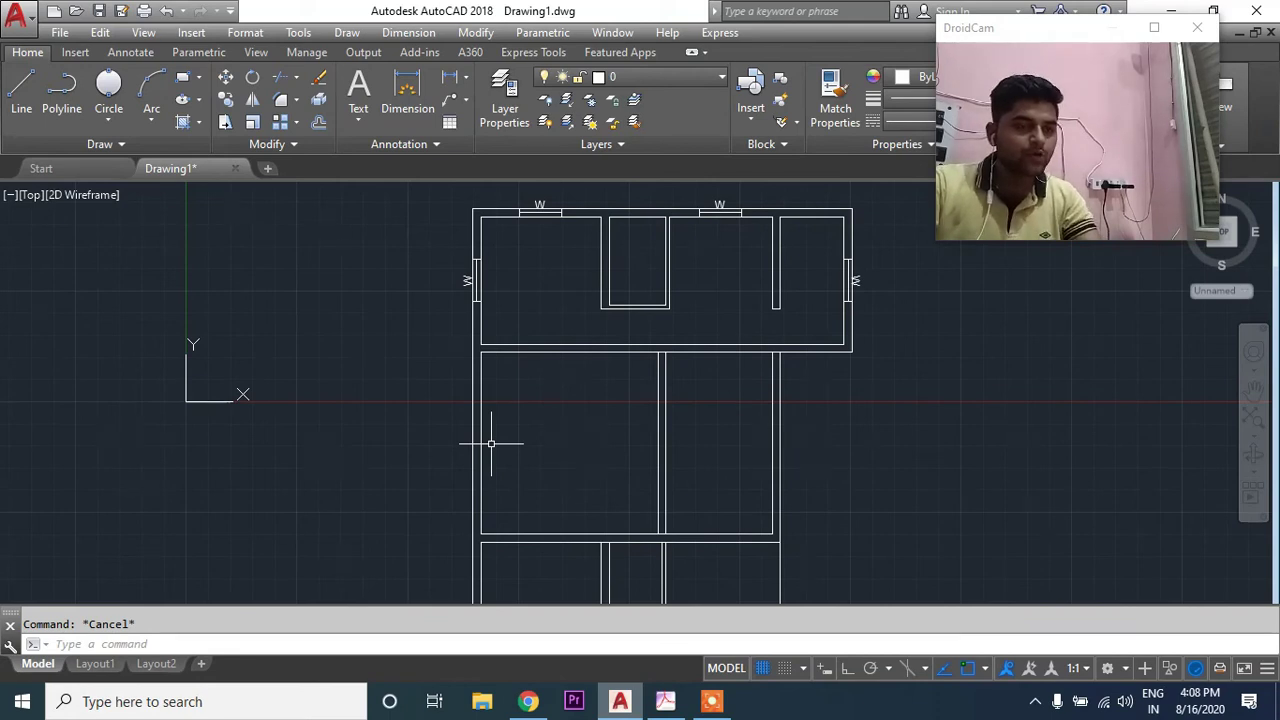
middle_click_drag(491, 443, 522, 324)
Step: Insert an unrotated WINDOW block on the bottom outer wall
type("i")
key("Return")
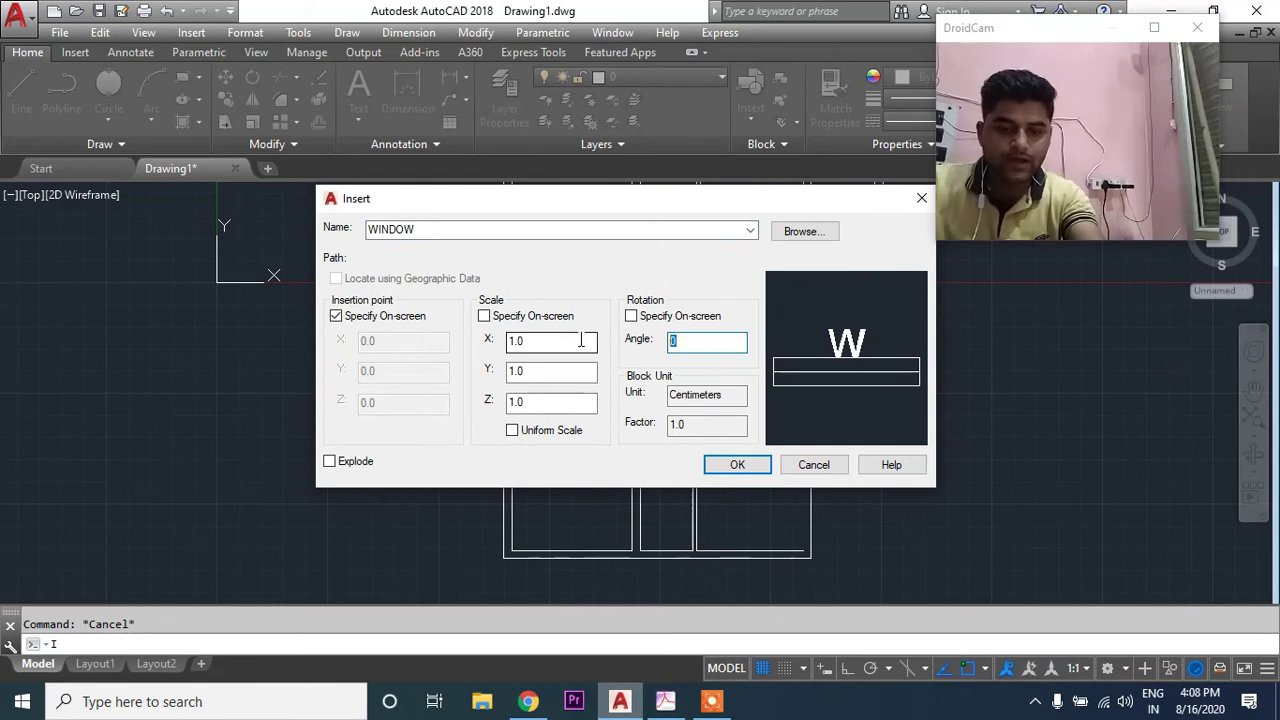
type("180")
key("Return")
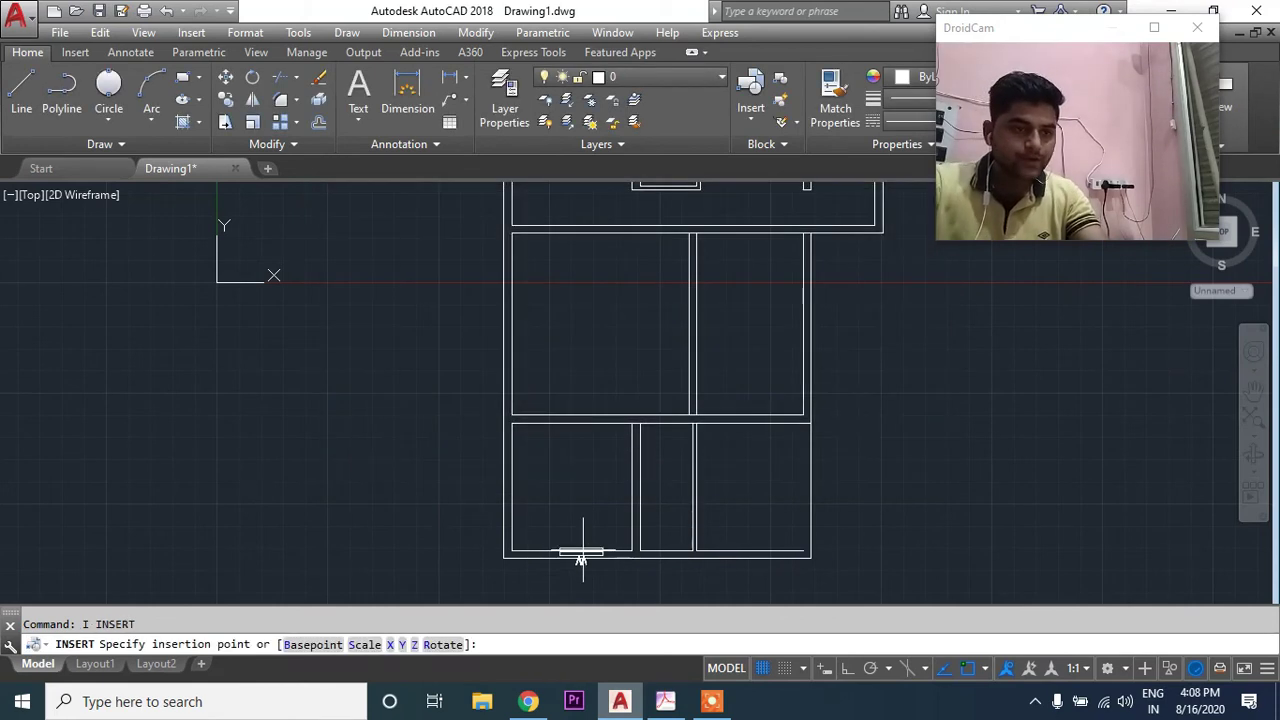
left_click(571, 557)
middle_click_drag(555, 470, 511, 403)
key("Escape")
Step: Insert a WINDOW block on the left wall of the lower rooms
type("i")
key("Return")
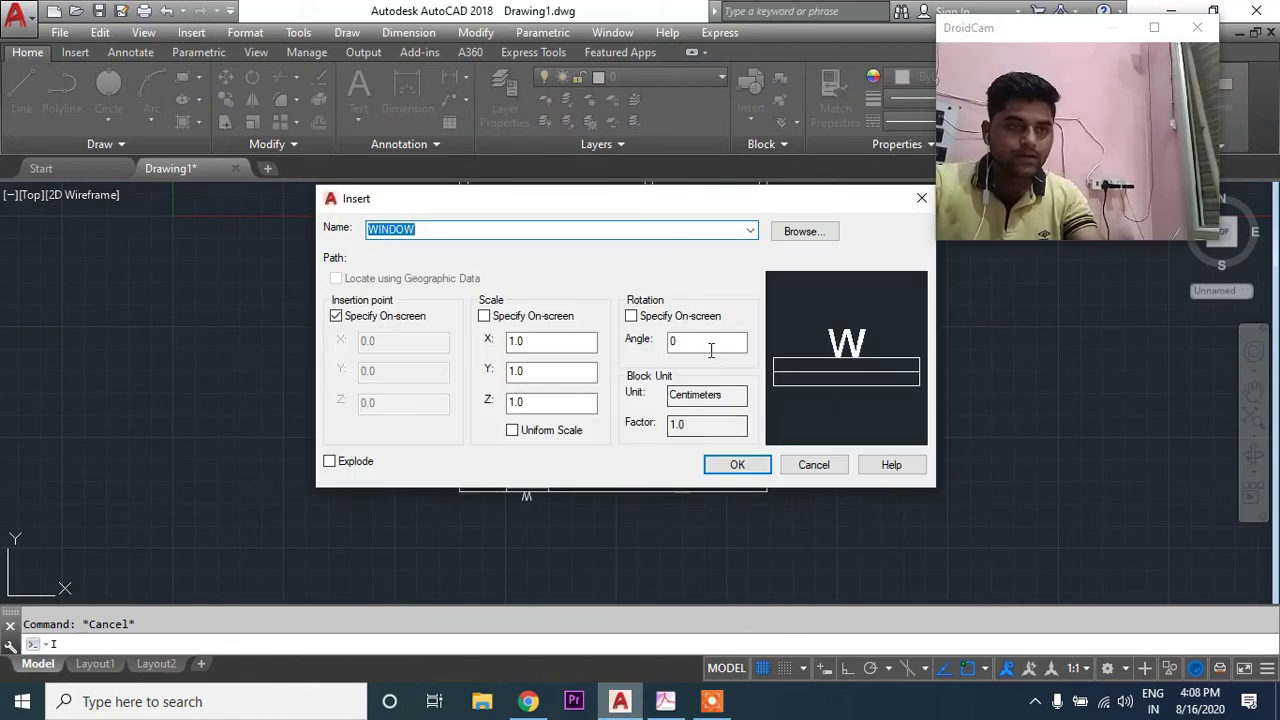
left_click(707, 341)
type("0")
key("Return")
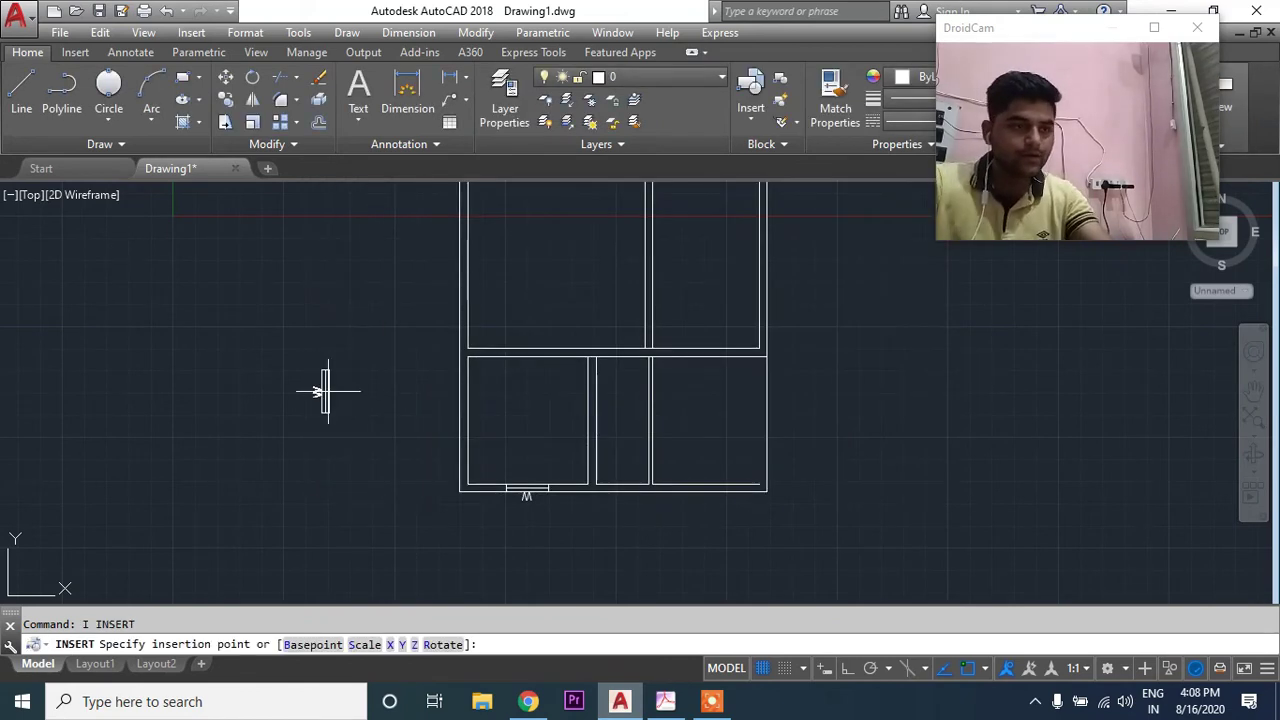
scroll(463, 421, "down", 2)
scroll(477, 457, "down", 3)
left_click(475, 465)
key("Escape")
scroll(569, 514, "up", 3)
scroll(569, 514, "up", 1)
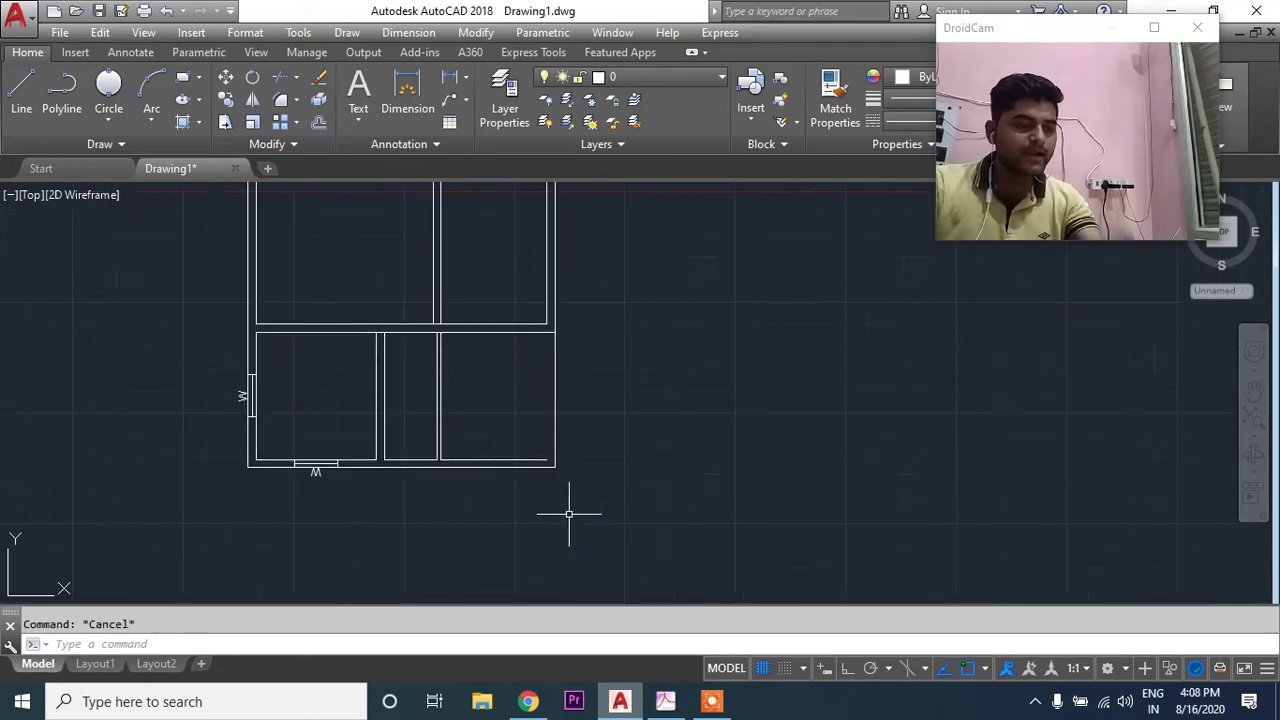
type("E")
Step: Start and cancel an extend, then pan and zoom over the whole floor plan
key("Return")
key("Return")
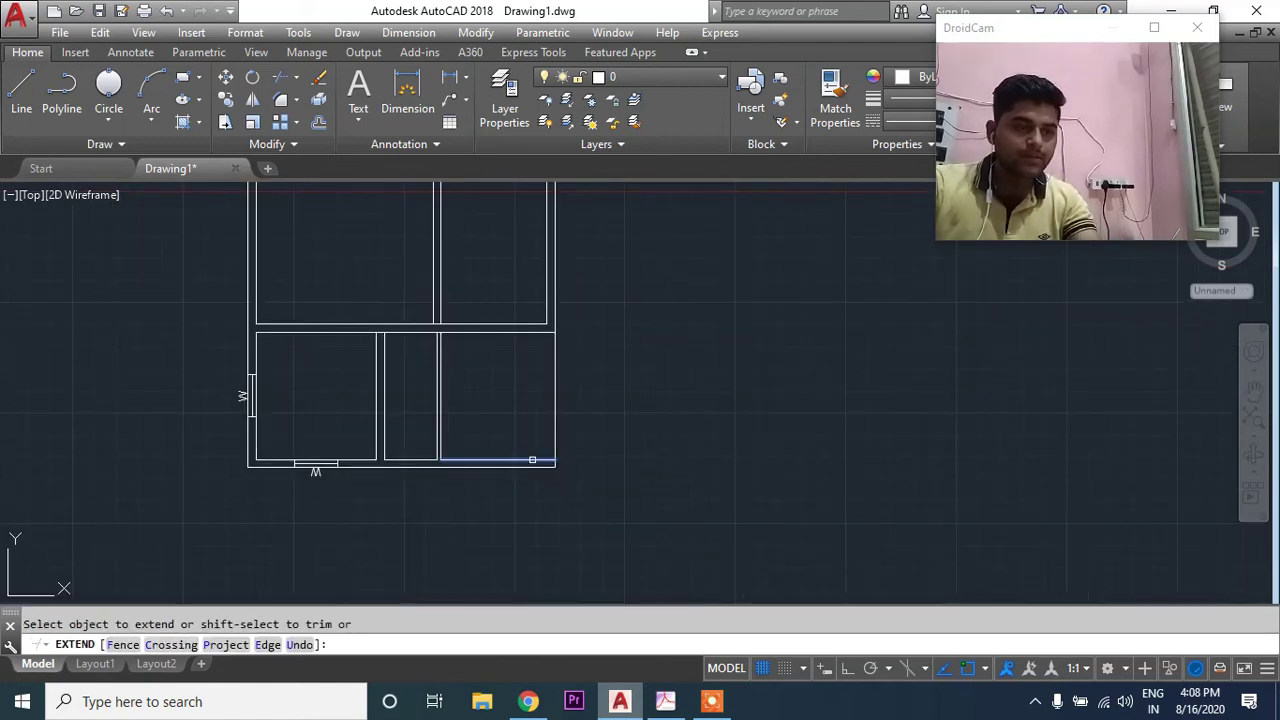
key("Escape")
scroll(513, 460, "down", 1)
middle_click_drag(513, 460, 686, 520)
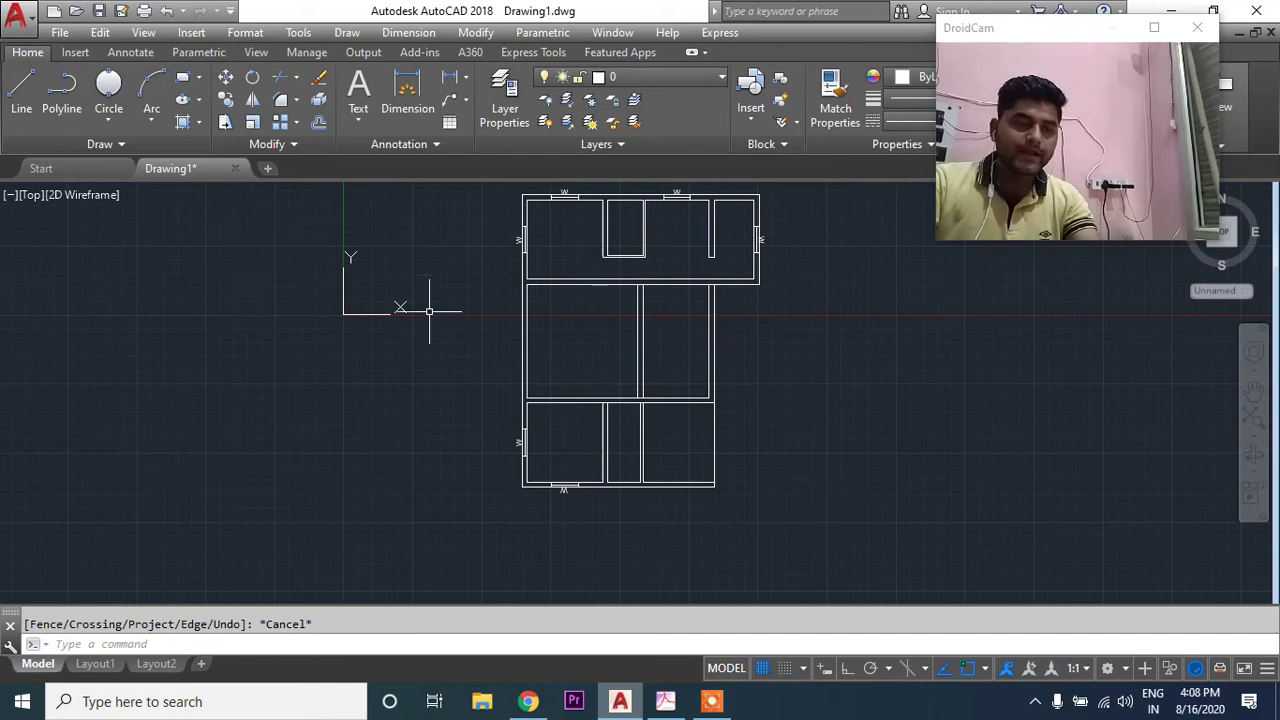
middle_click_drag(736, 452, 686, 476)
key("Escape")
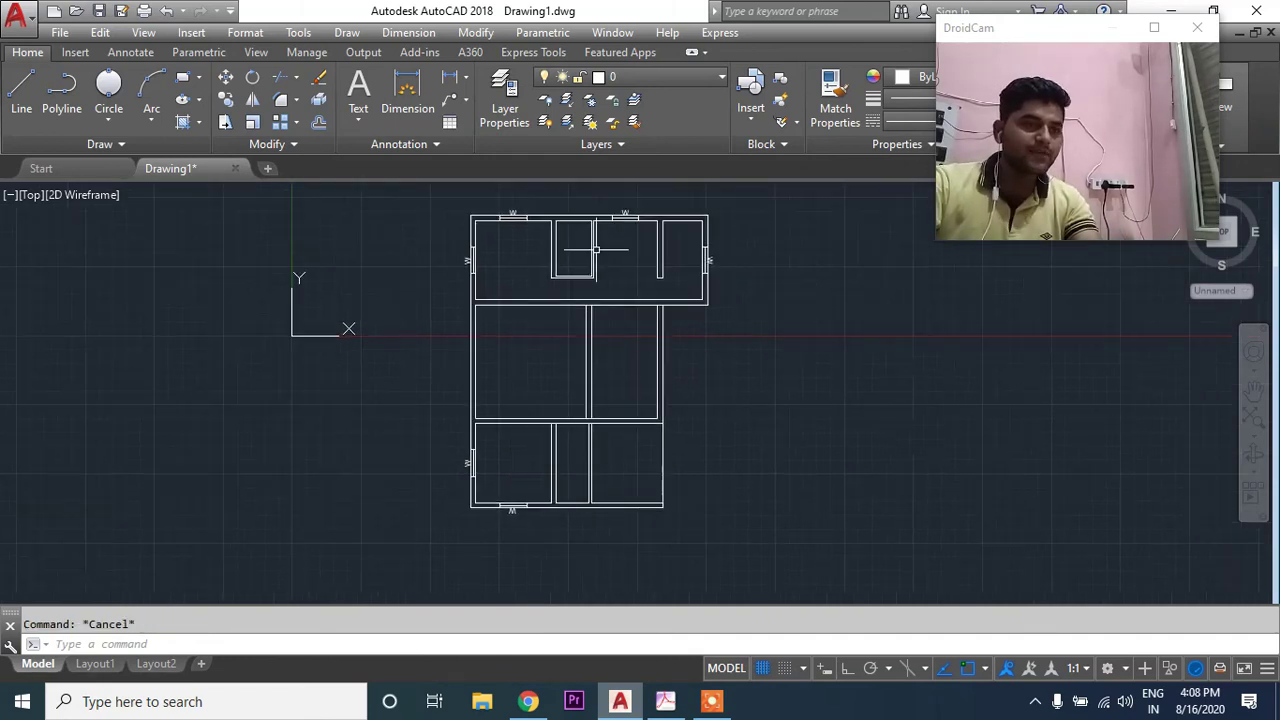
scroll(592, 271, "up", 4)
scroll(592, 271, "up", 2)
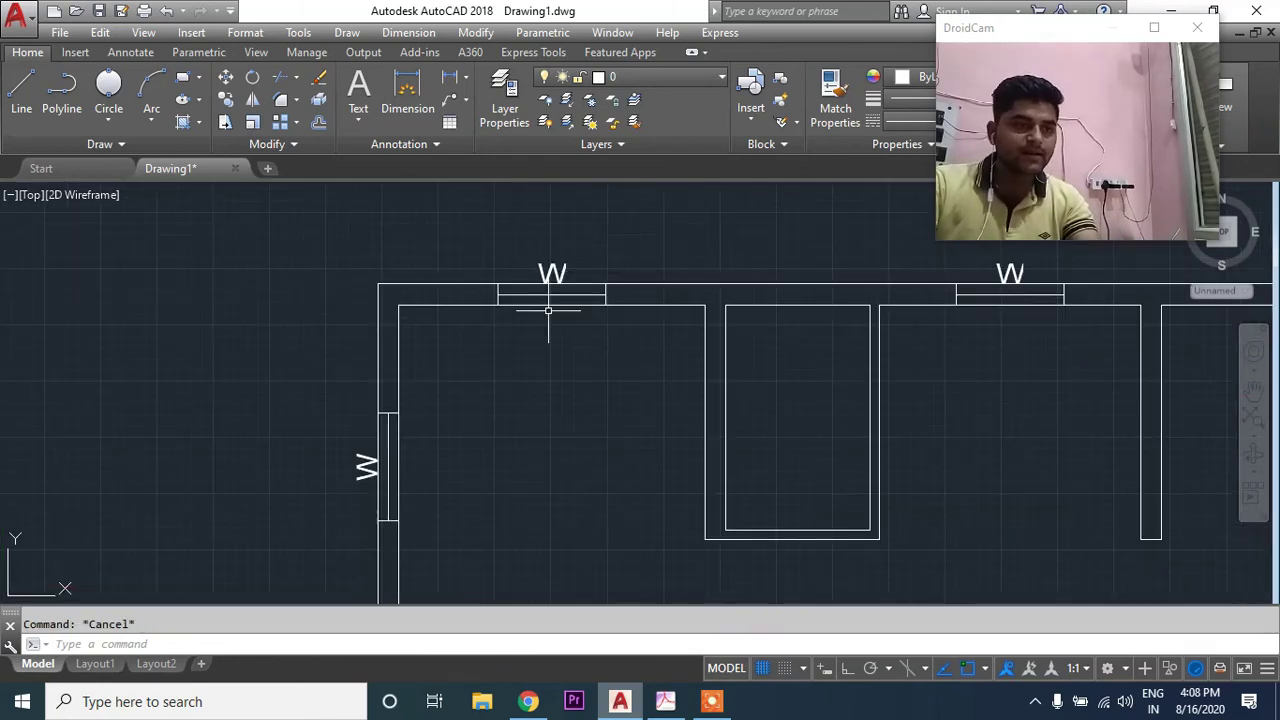
scroll(548, 311, "down", 2)
scroll(557, 257, "down", 2)
middle_click_drag(586, 471, 556, 413)
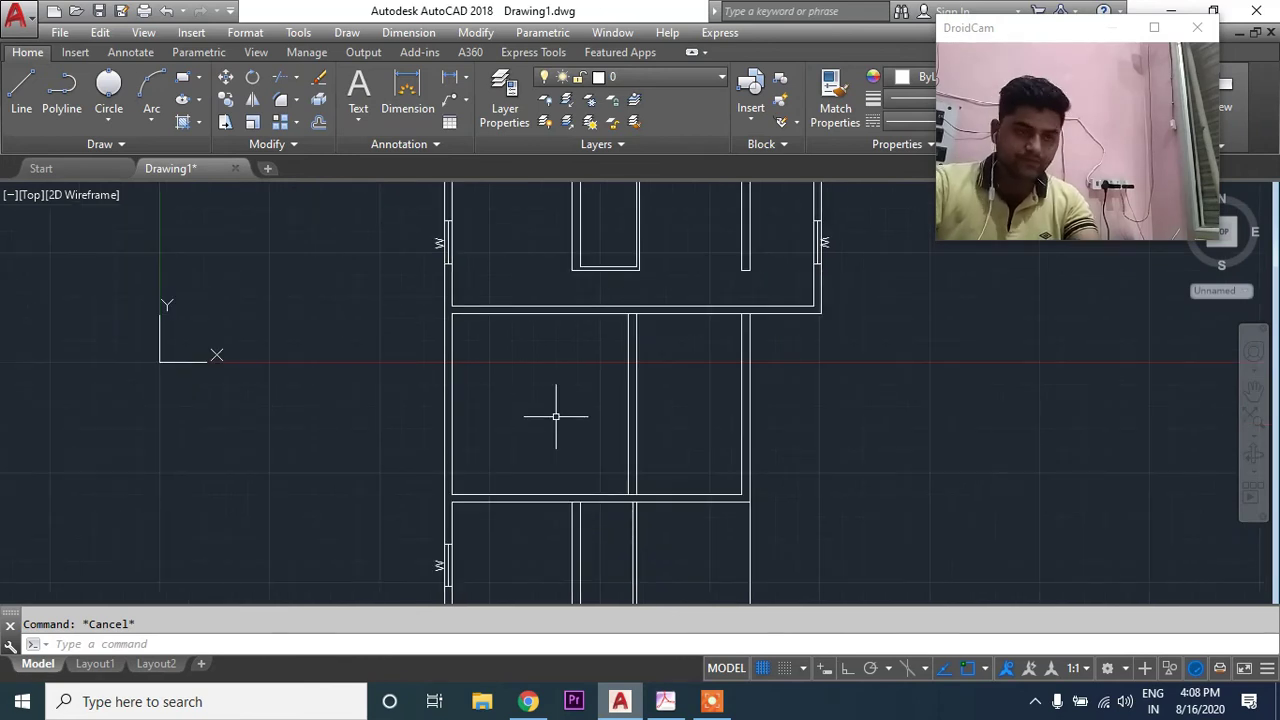
scroll(591, 423, "down", 2)
scroll(563, 363, "up", 2)
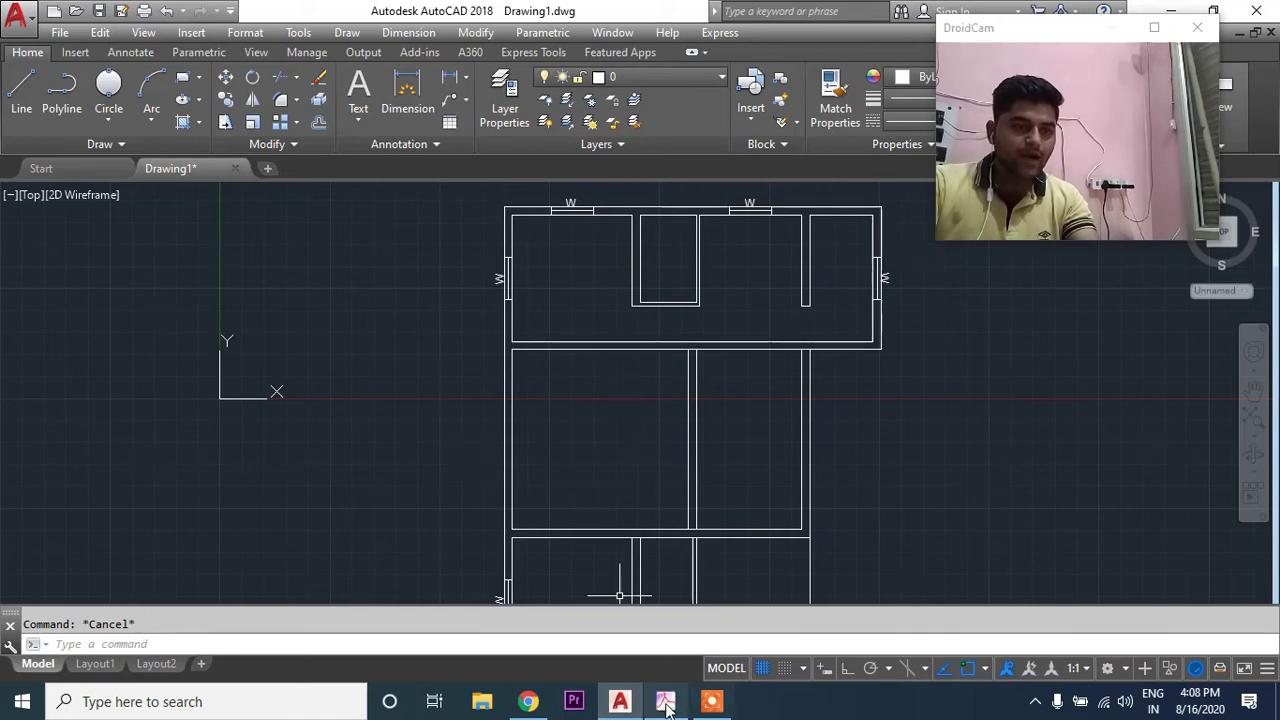
Step: Zoom METRIC PLAN.pdf onto the staircase's 360 and 200 dimensions, then return to AutoCAD
left_click(665, 701)
scroll(565, 416, "down", 1)
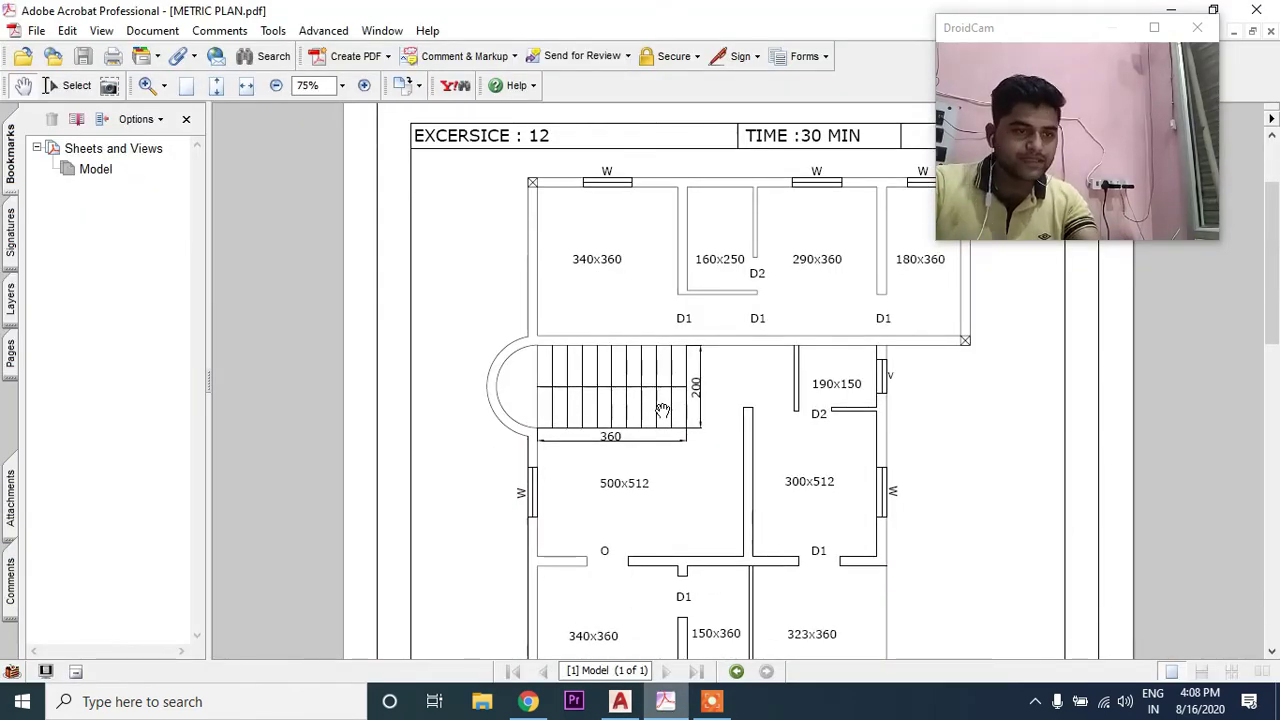
scroll(663, 409, "up", 1, "ctrl")
scroll(660, 411, "up", 2, "ctrl")
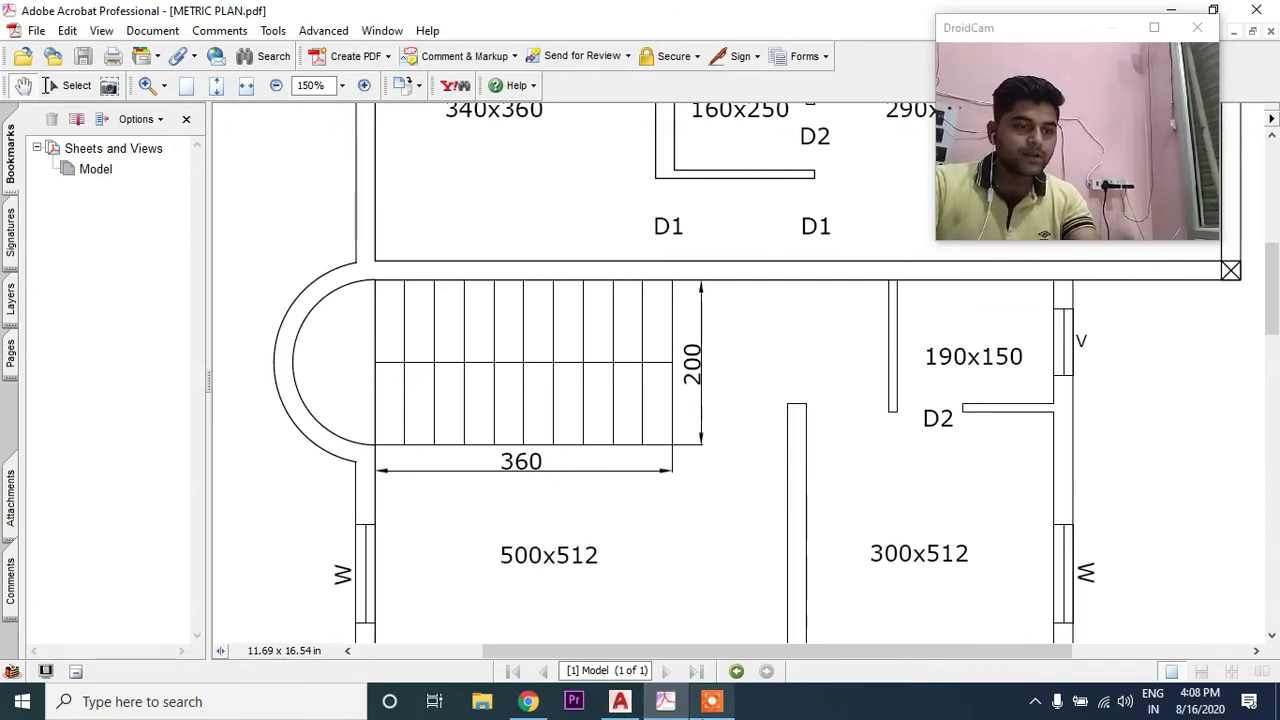
left_click(620, 701)
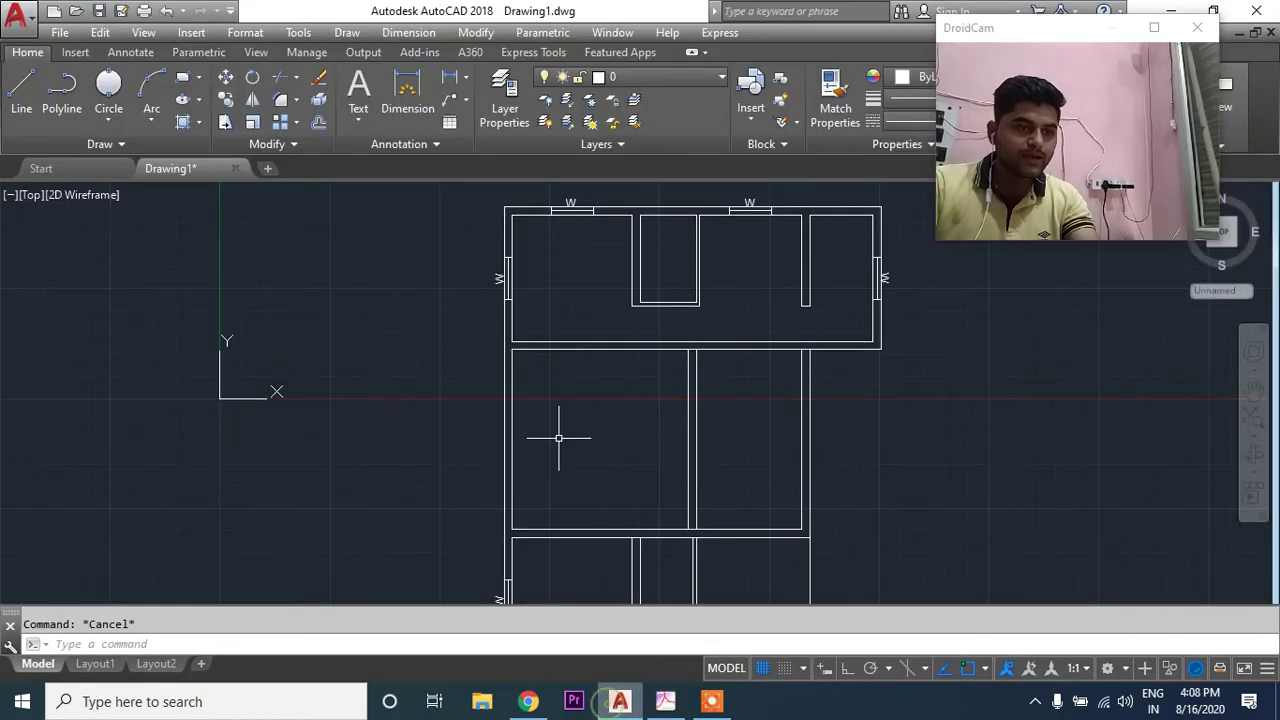
Step: Offset the upper-left room's top line 200 downward for the stair's lower edge
type("o")
key("Return")
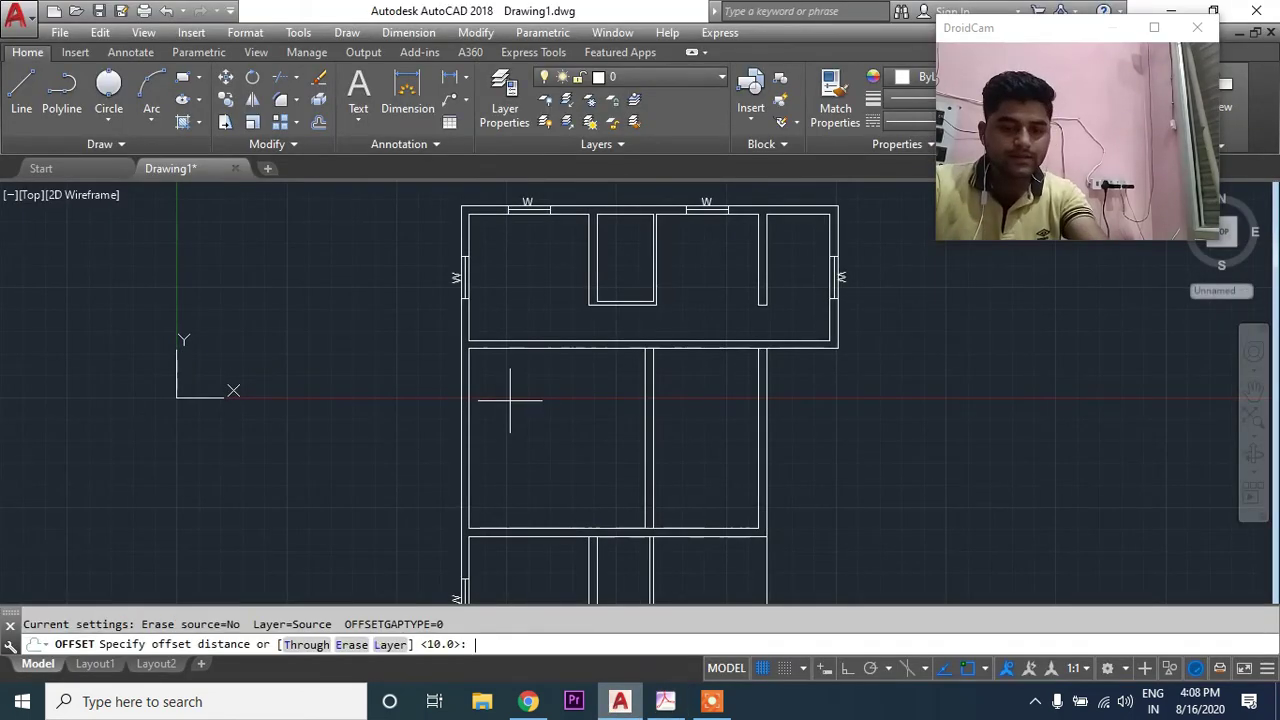
key("Return")
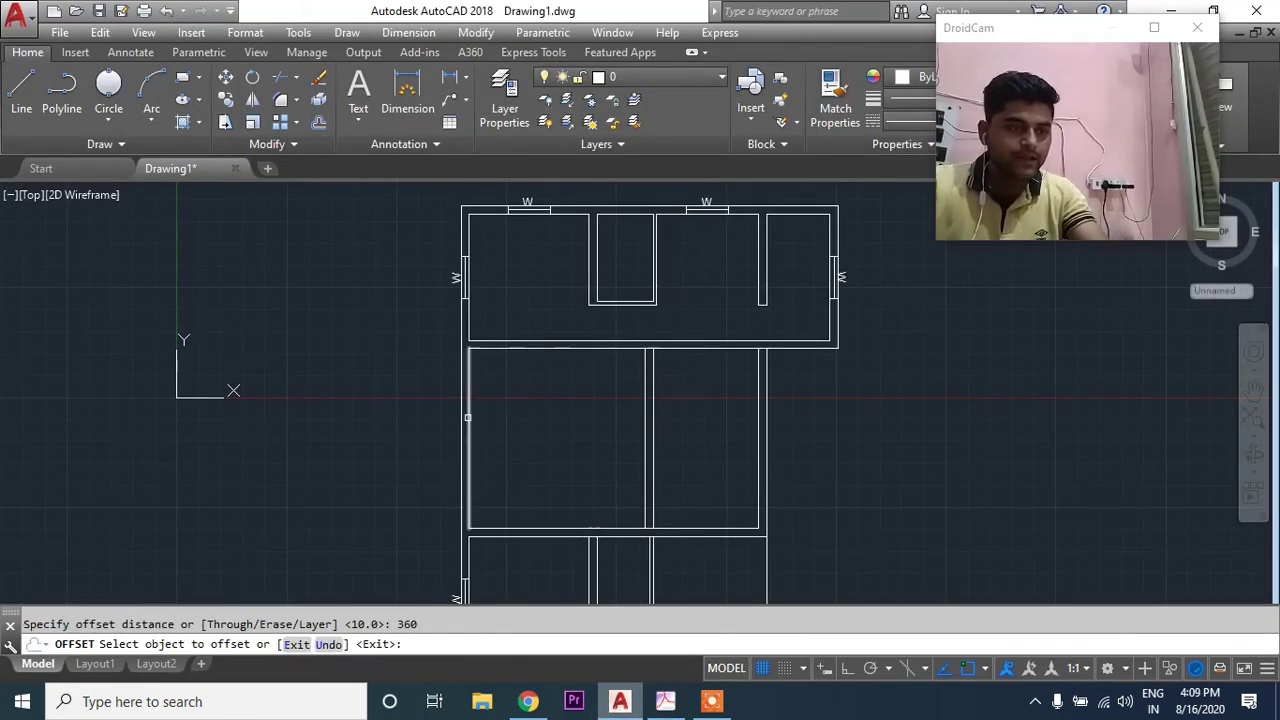
left_click(468, 415)
key("Escape")
type("o")
key("Return")
type("2")
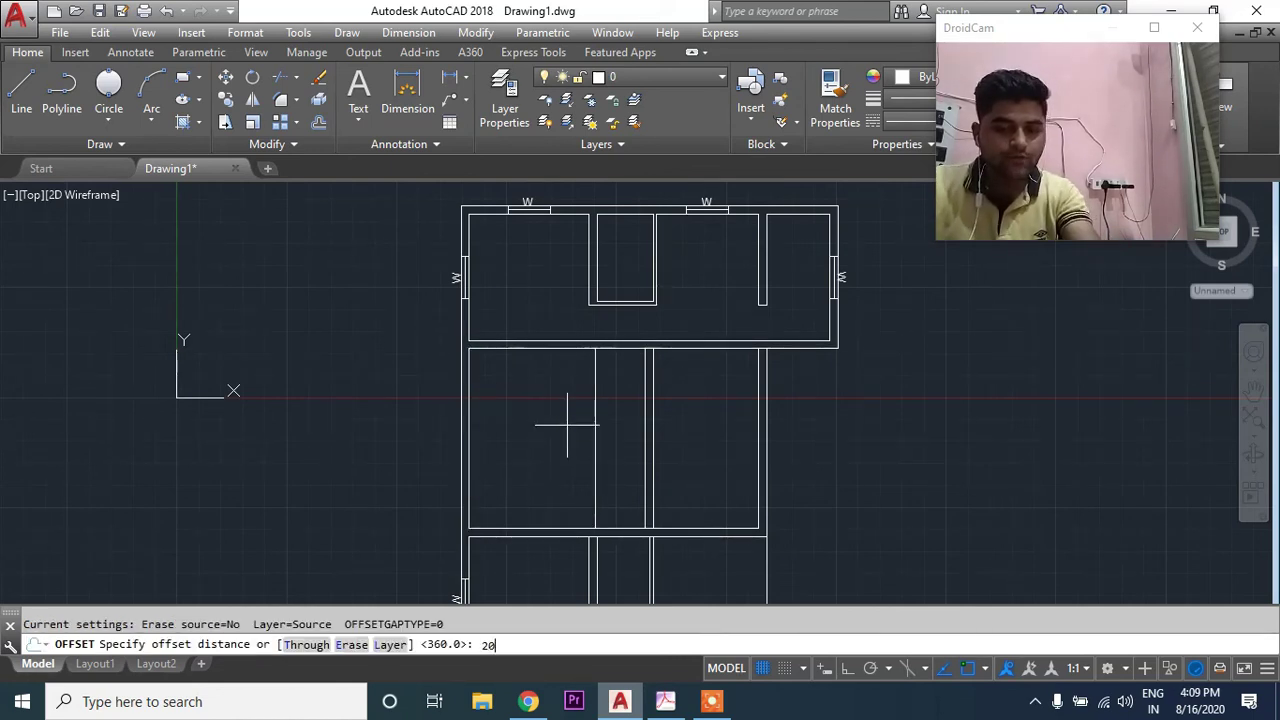
type("0")
key("Return")
left_click(555, 350)
left_click(554, 403)
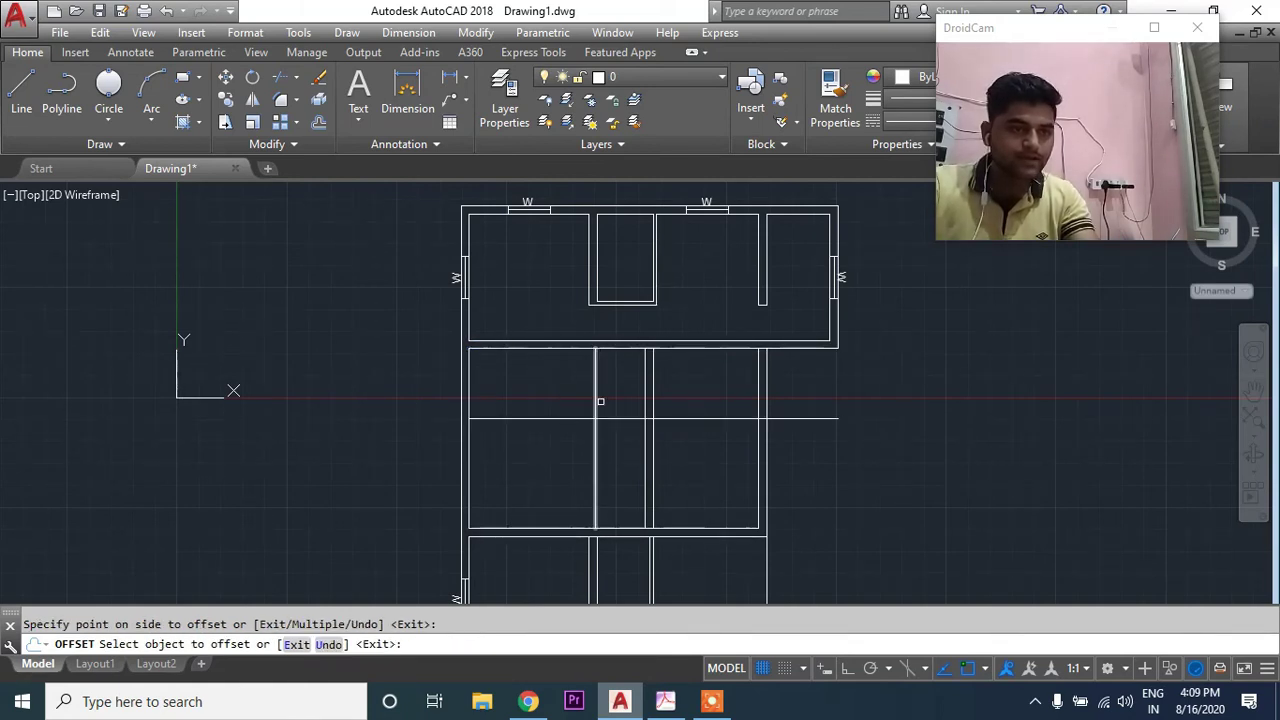
key("Escape")
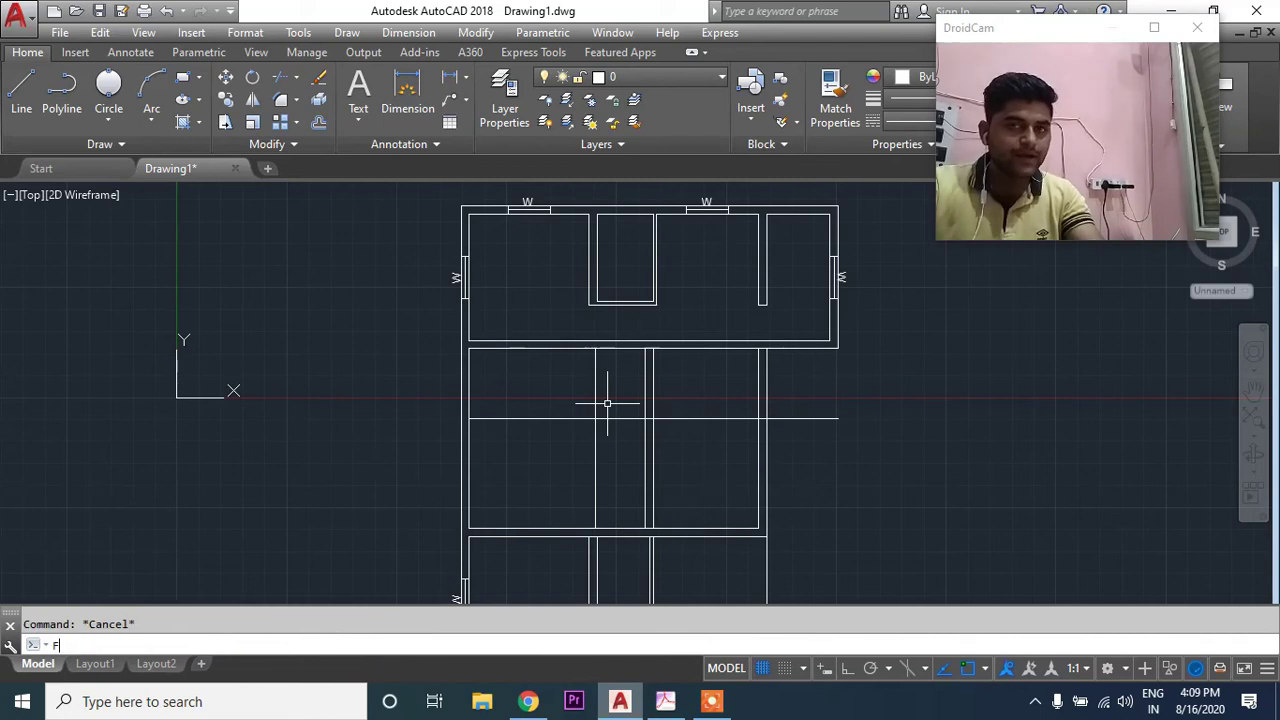
Step: Fillet the new line with the vertical line to close the rectangle's corner
key("Return")
left_click(555, 420)
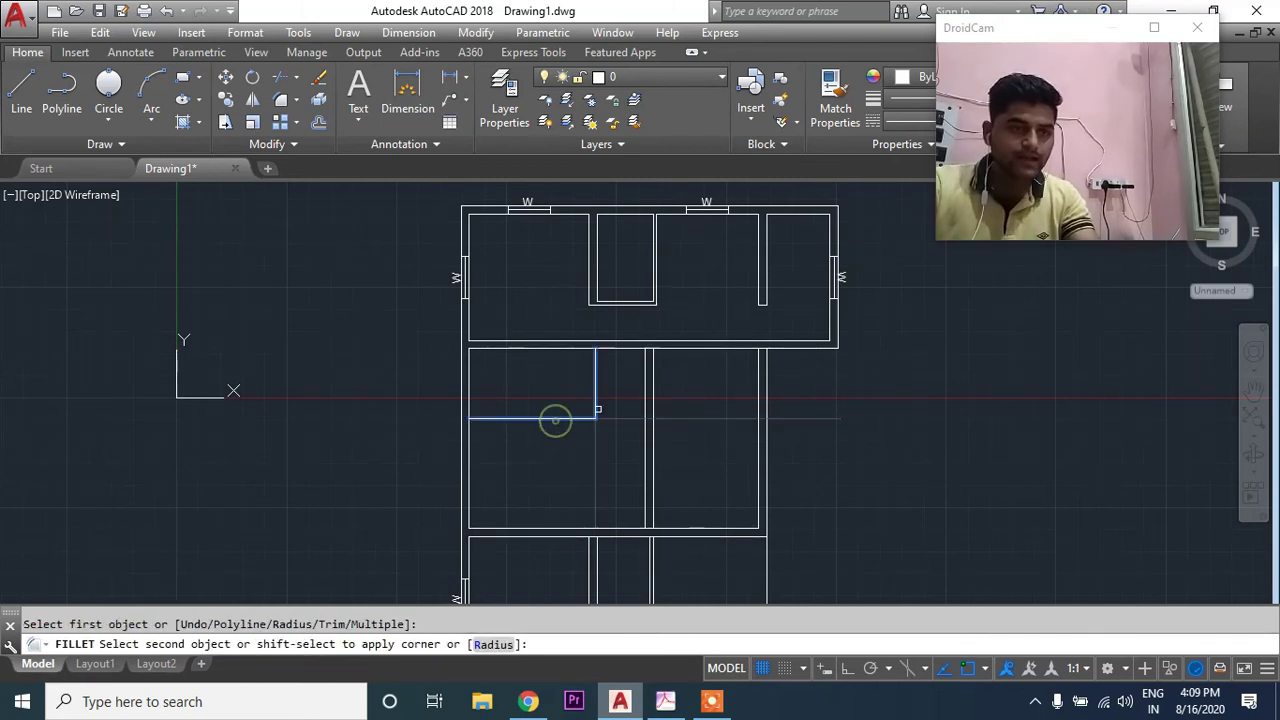
left_click(594, 400)
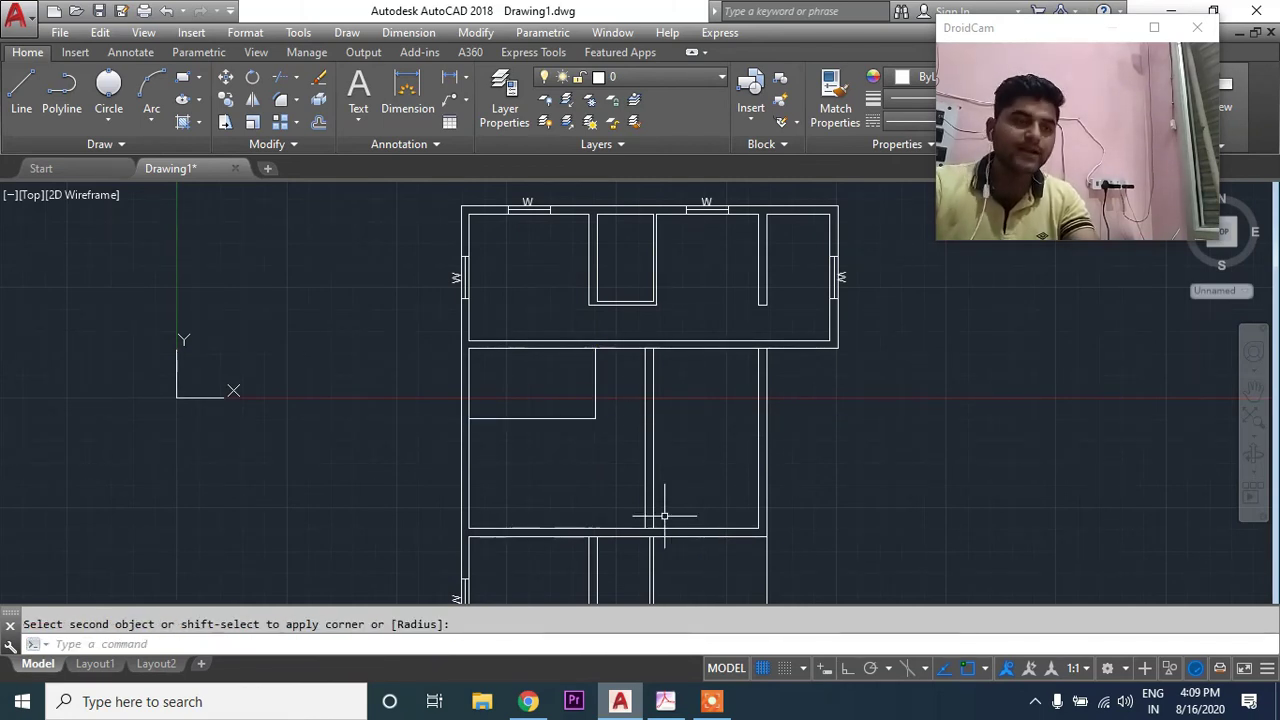
key("Escape")
Step: Draw a horizontal line across the middle of the stair rectangle
left_click(21, 90)
scroll(594, 396, "up", 2)
left_click(606, 396)
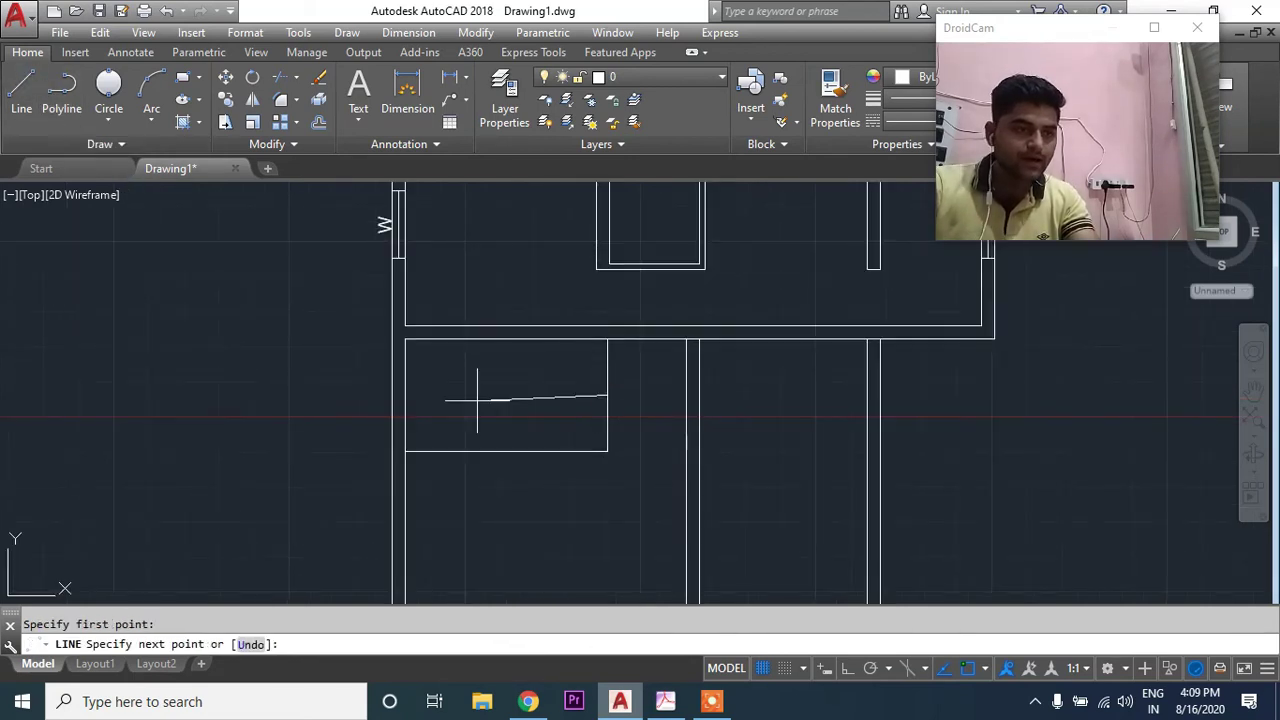
left_click(406, 394)
key("Escape")
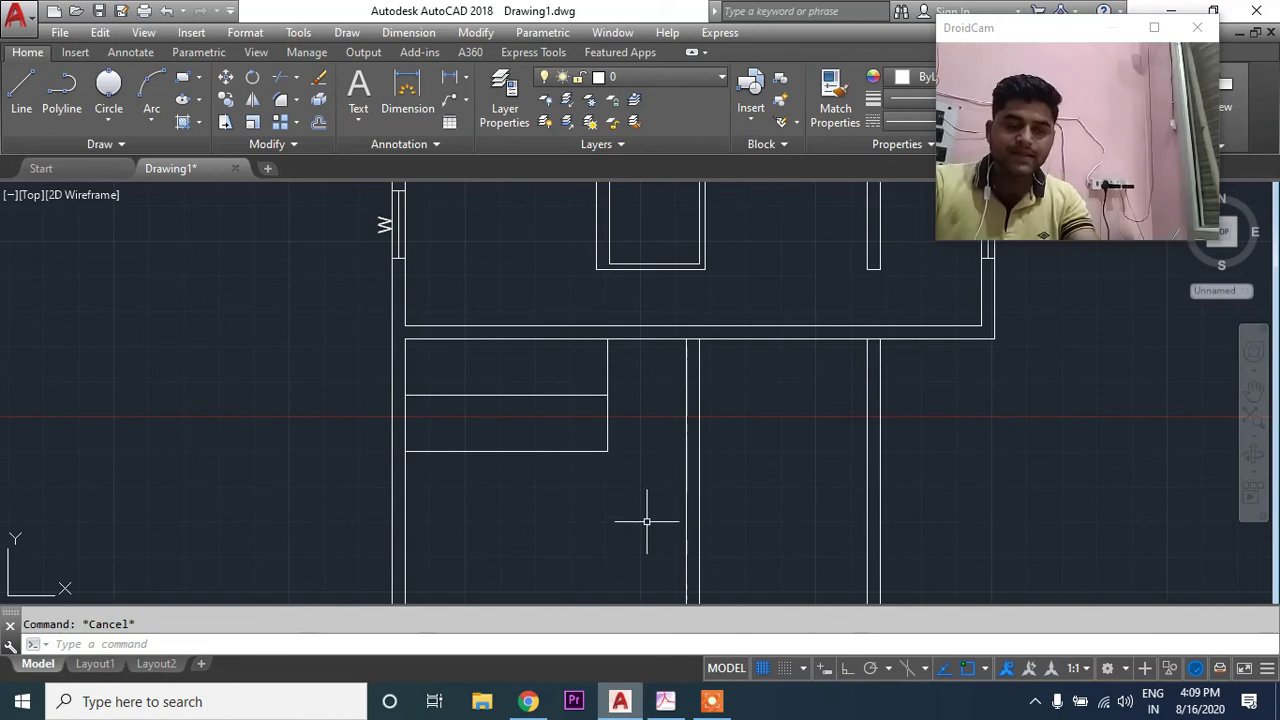
scroll(586, 400, "up", 2)
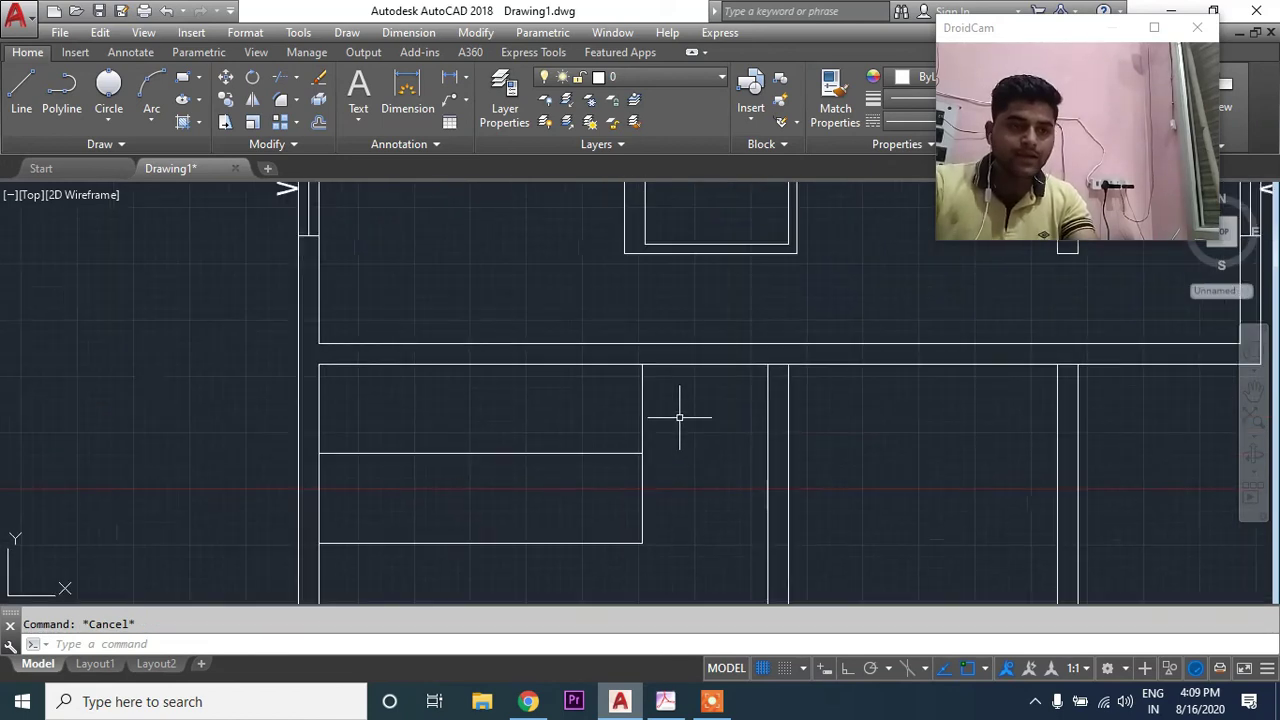
middle_click_drag(677, 420, 714, 399)
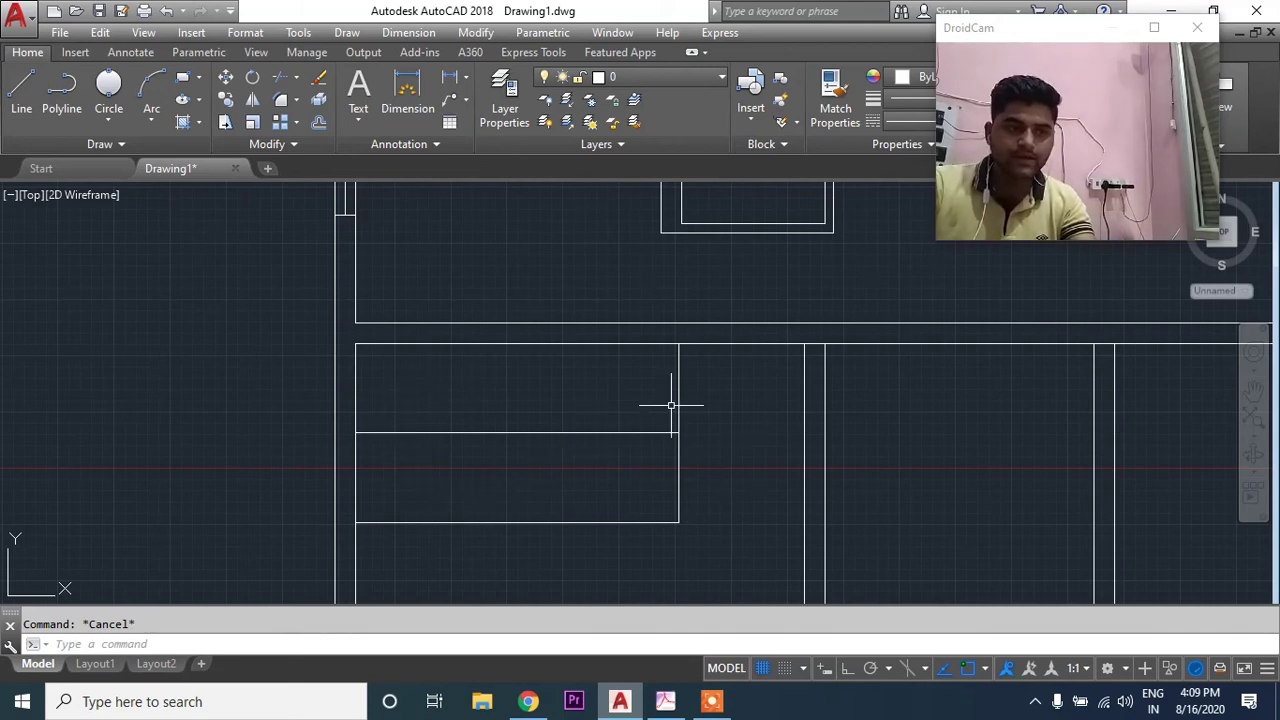
scroll(679, 488, "down", 2)
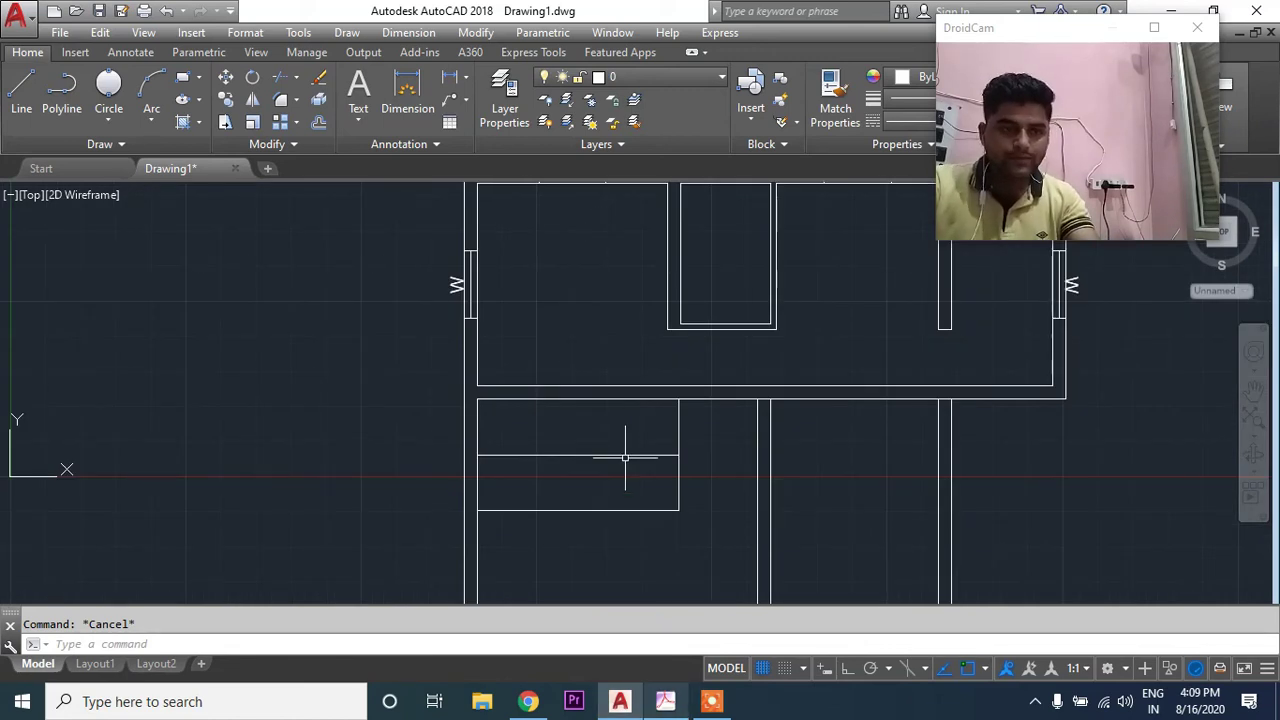
left_click(665, 701)
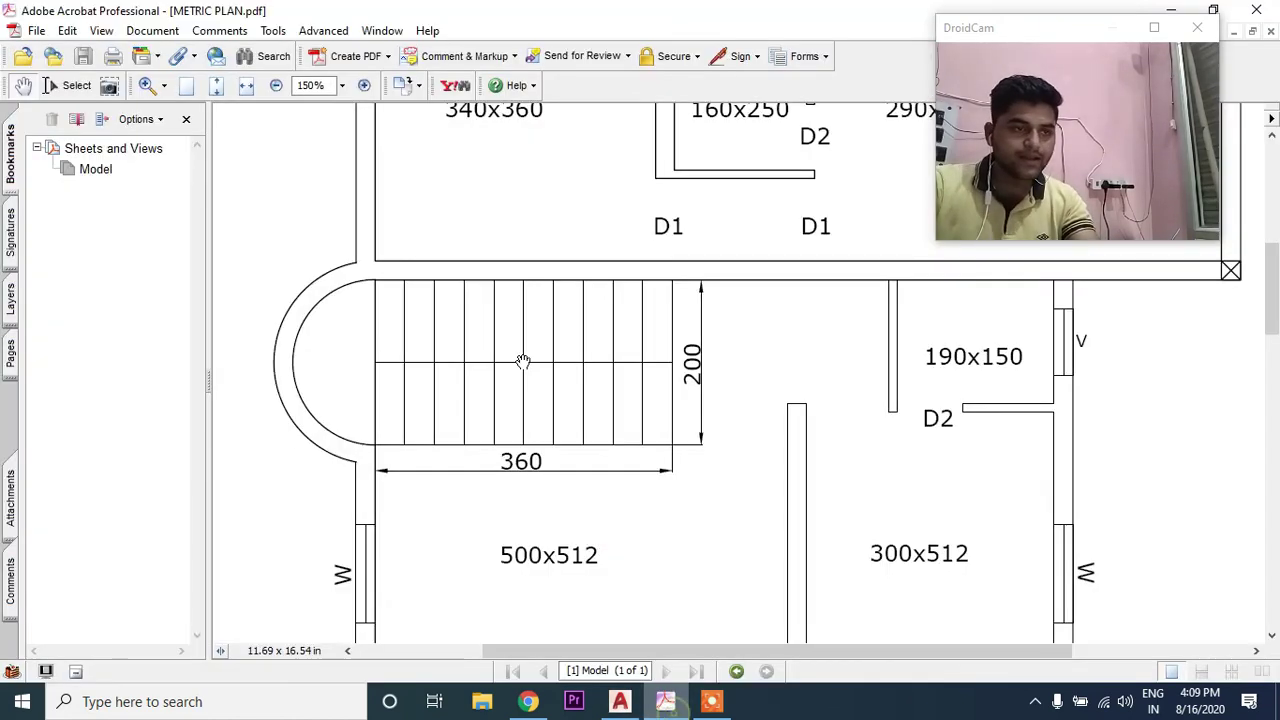
Step: Pan the PDF to study the 360 by 200 staircase with its curved end, then return to AutoCAD
mouse_move(606, 438)
left_mouse_down()
mouse_move(623, 440)
mouse_move(623, 420)
left_mouse_up()
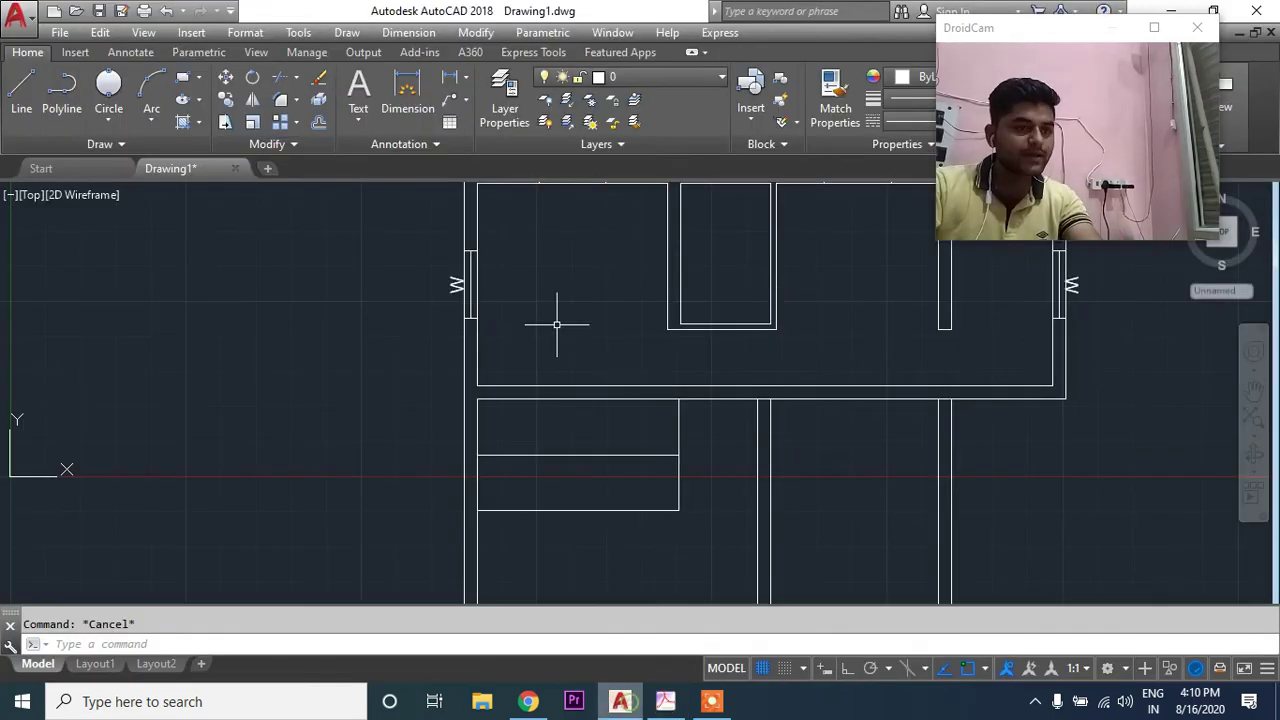
left_click(620, 701)
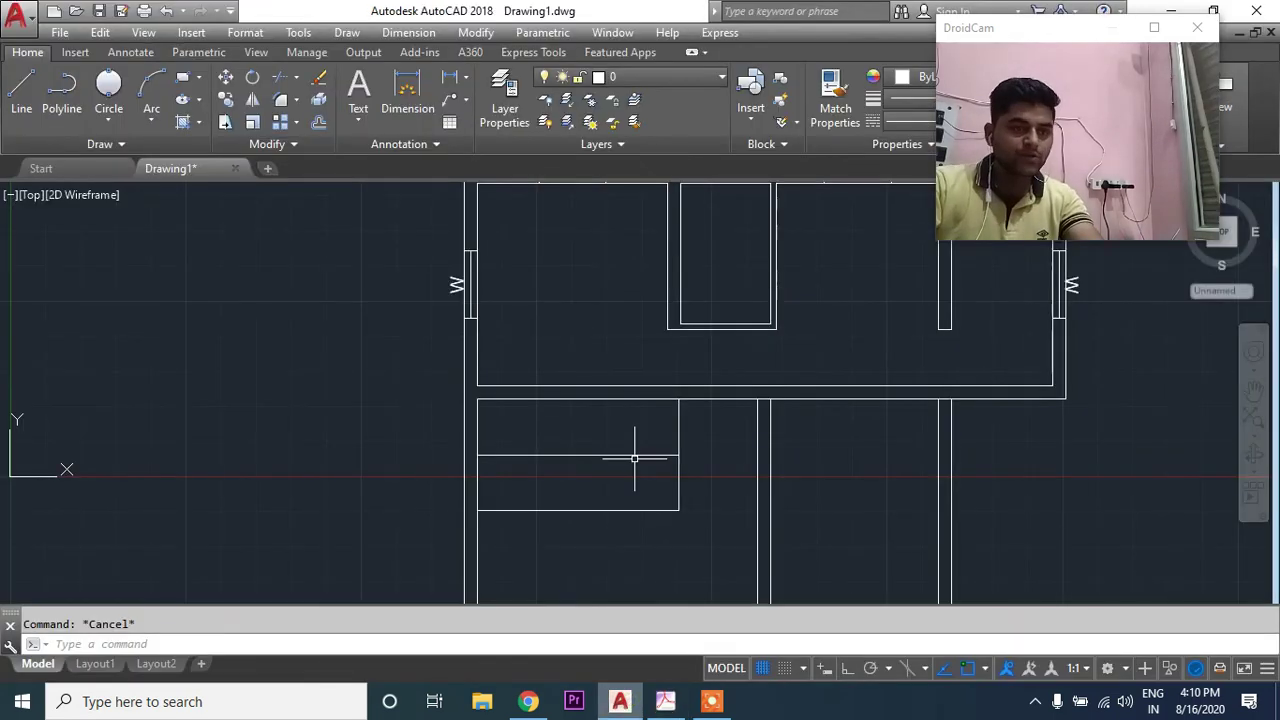
Step: Offset the rectangle's right edge leftward repeatedly at 36 spacing to draw the stair treads
type("o")
key("Return")
type("3")
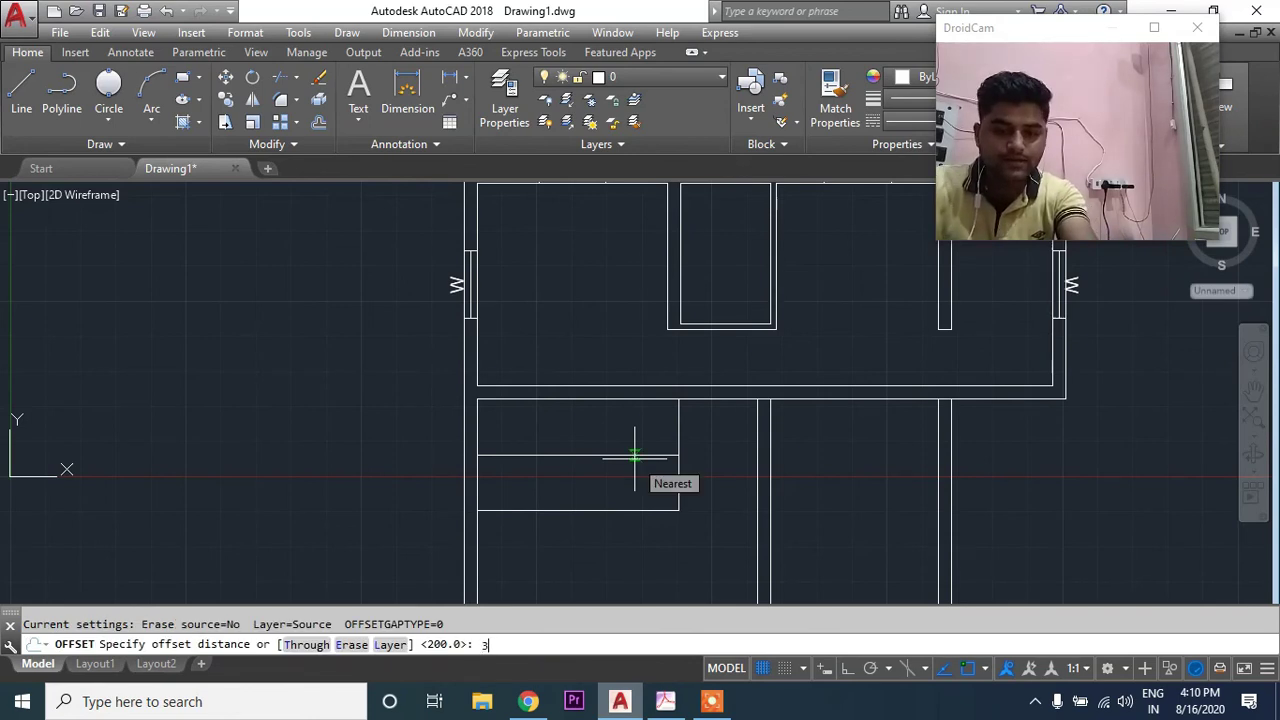
type("6")
key("Return")
left_click(678, 434)
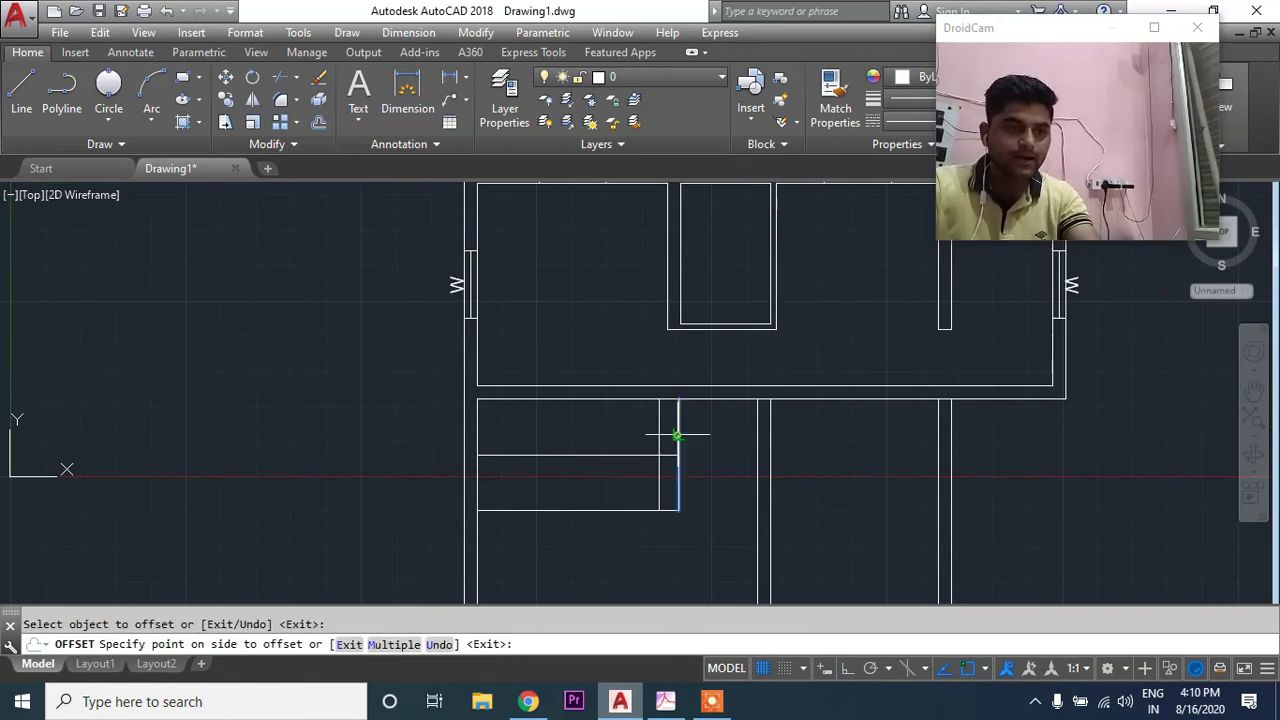
left_click(658, 430)
left_click(398, 644)
left_click(392, 550)
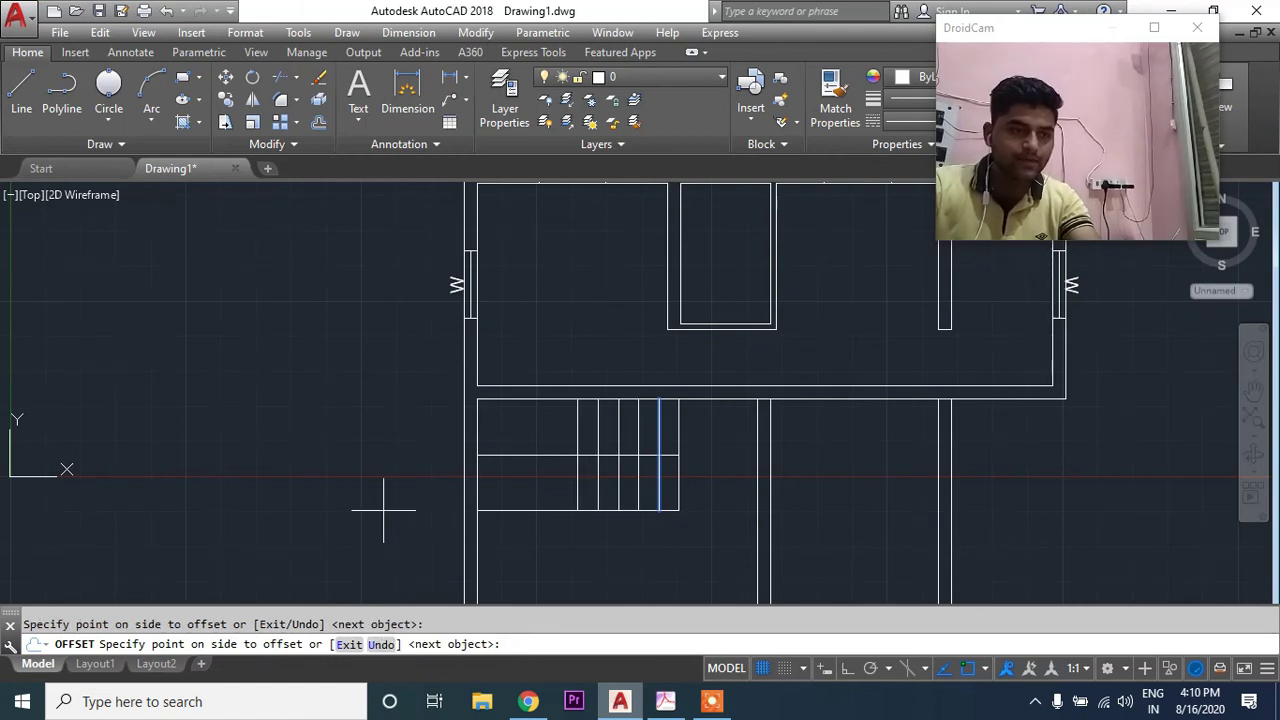
left_click(383, 510)
left_click(383, 510)
key("Return")
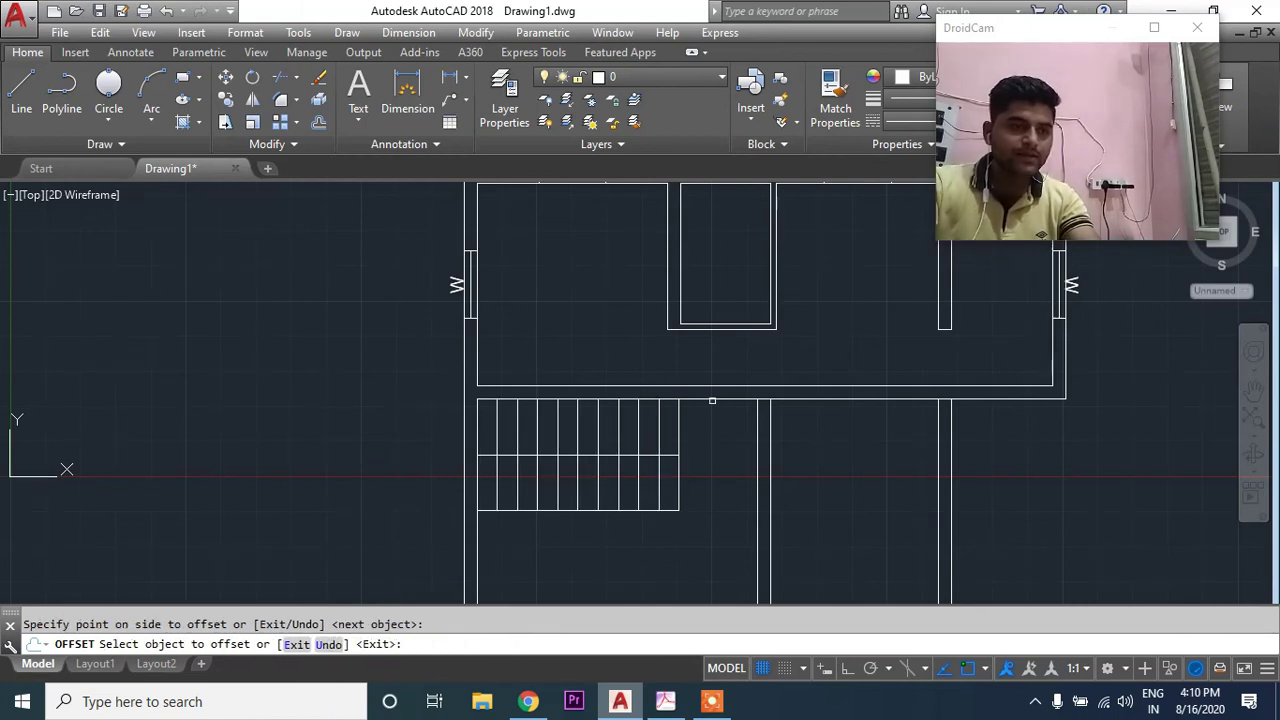
middle_click_drag(652, 372, 594, 338)
key("Escape")
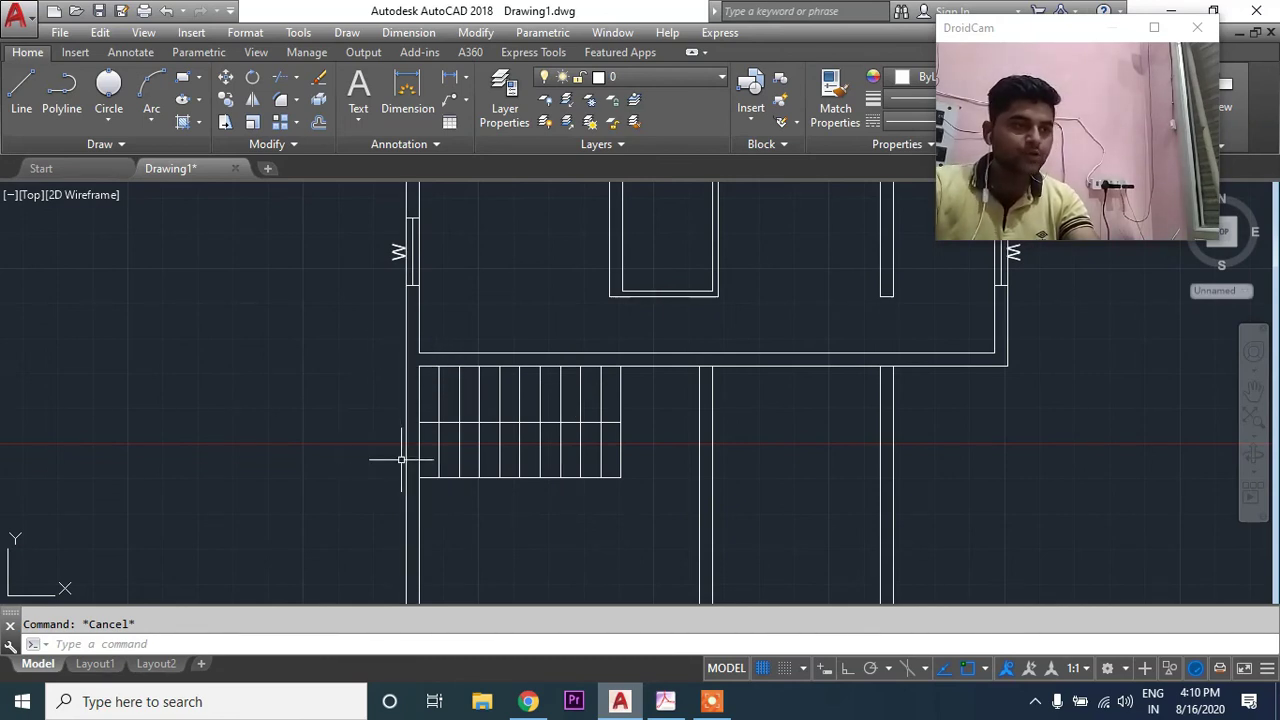
left_click(108, 120)
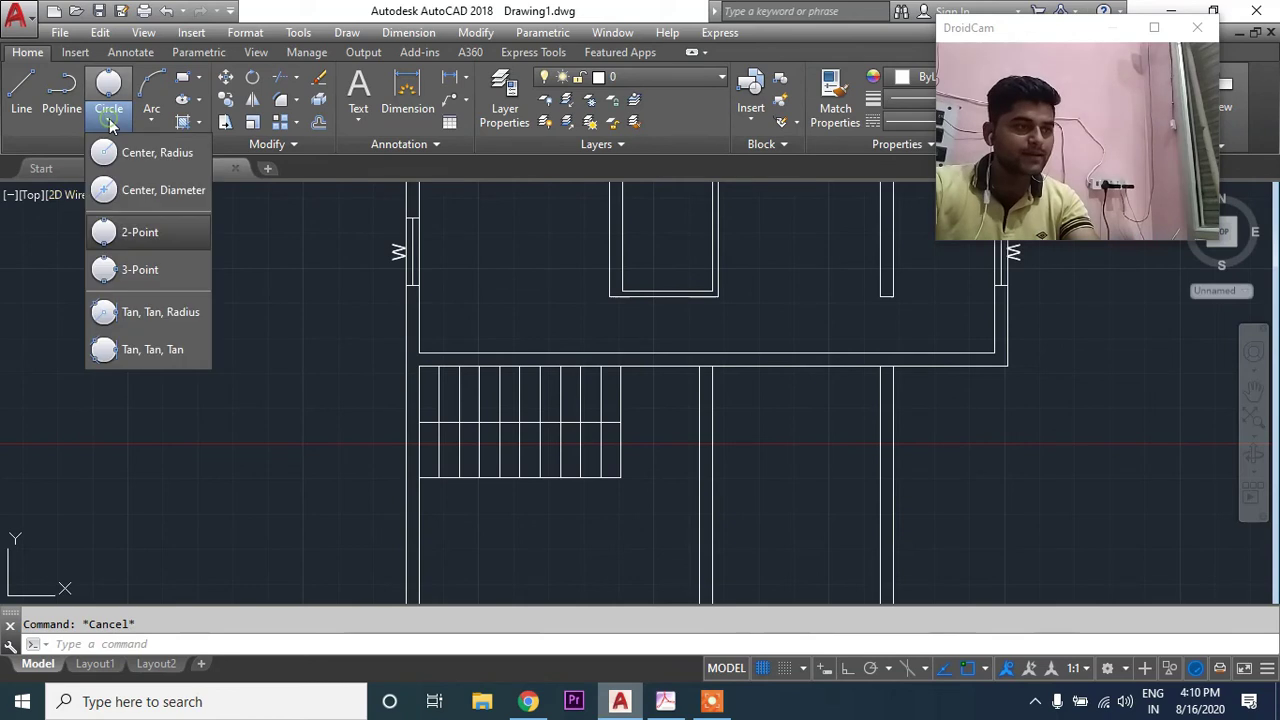
Step: Join the top and bottom stair lines with a semicircular arc at the stair end
left_click(187, 198)
left_click(419, 423)
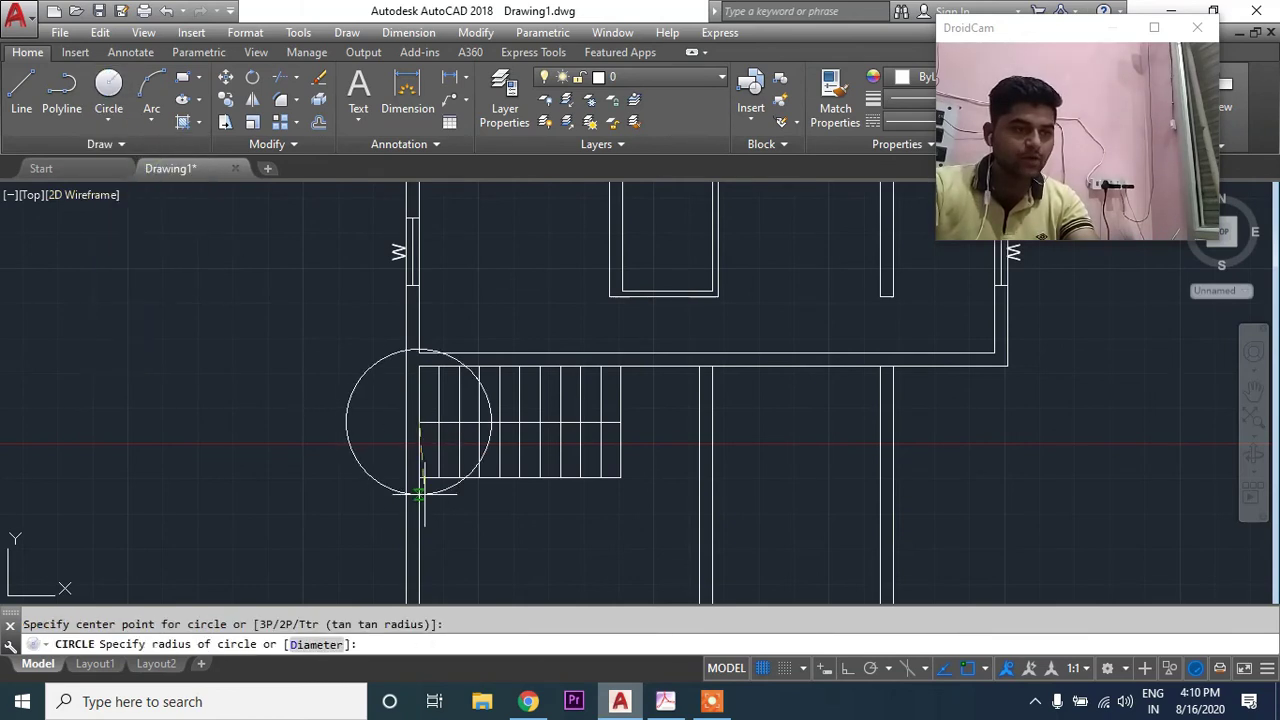
key("Escape")
middle_click_drag(539, 441, 570, 404)
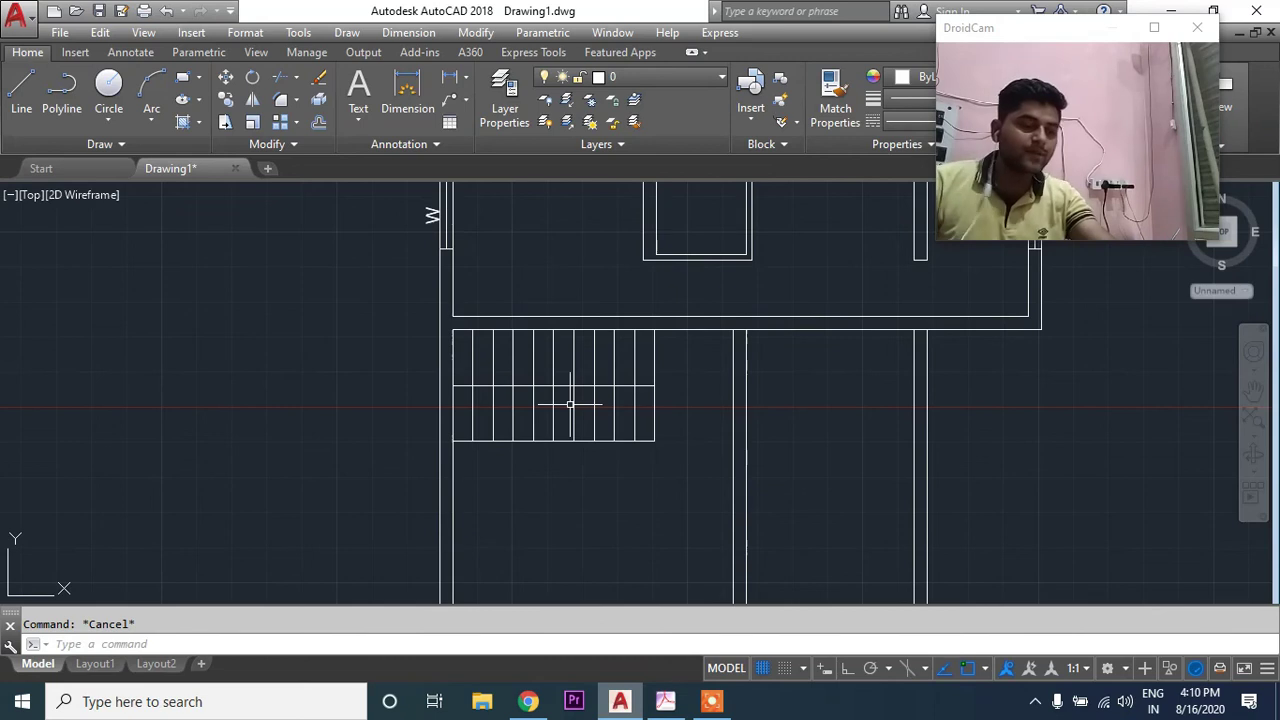
type("F")
key("Return")
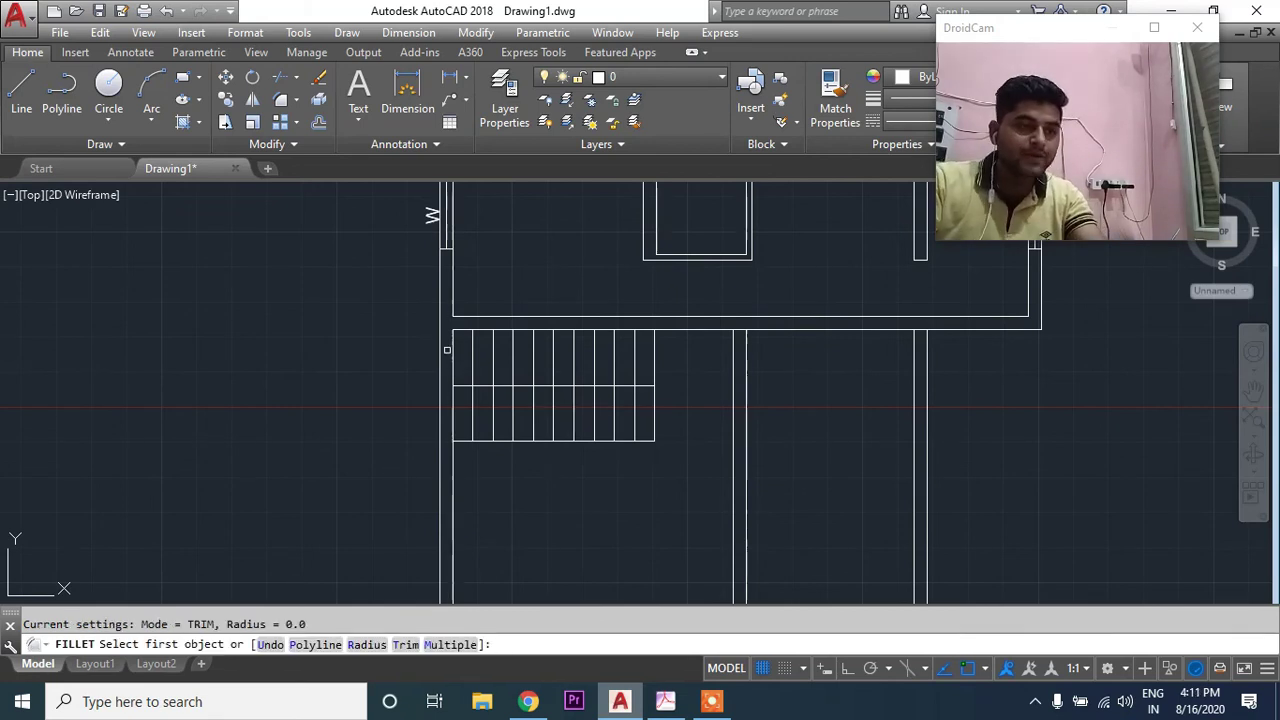
left_click(470, 330)
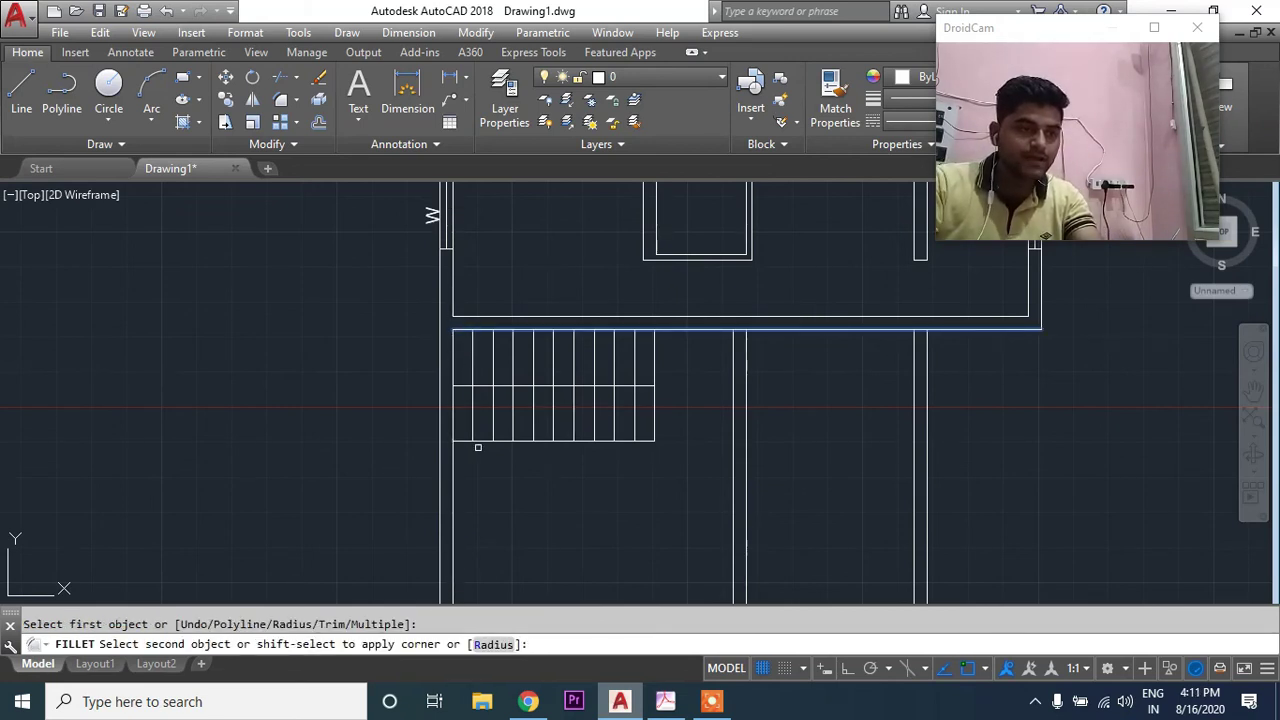
left_click(477, 442)
key("Escape")
middle_click_drag(636, 454, 666, 414)
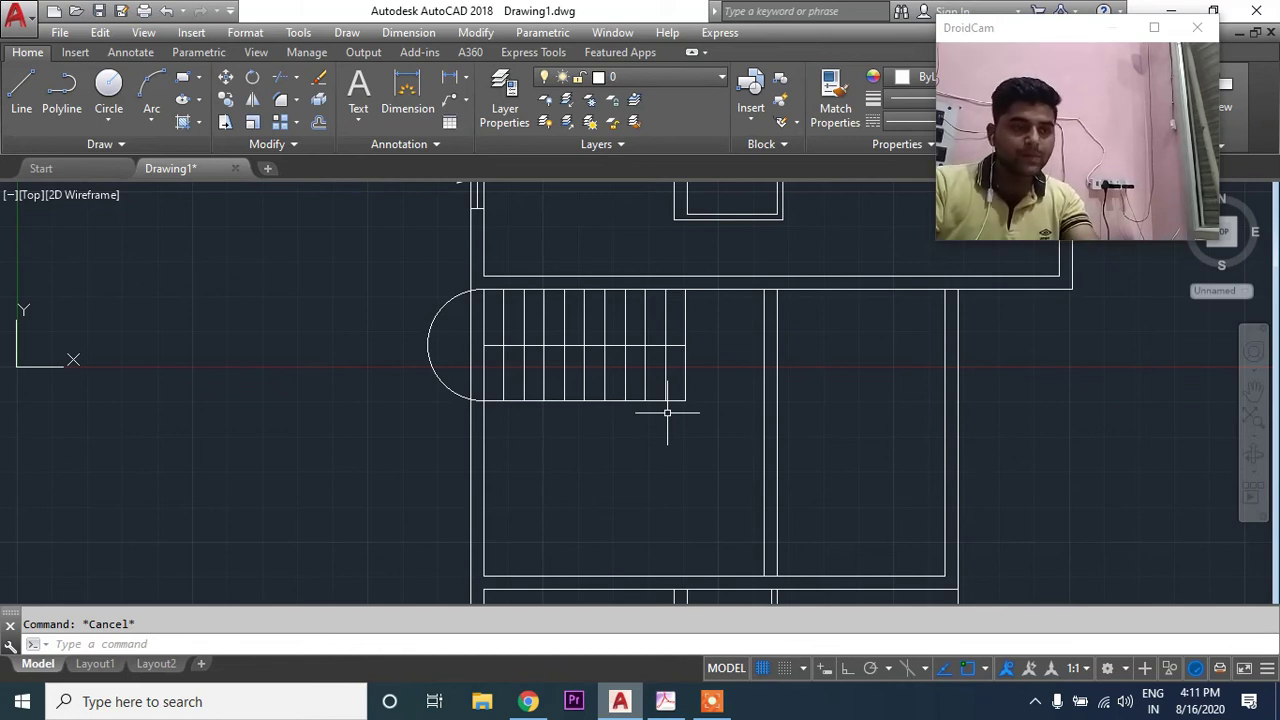
middle_click_drag(667, 413, 698, 470)
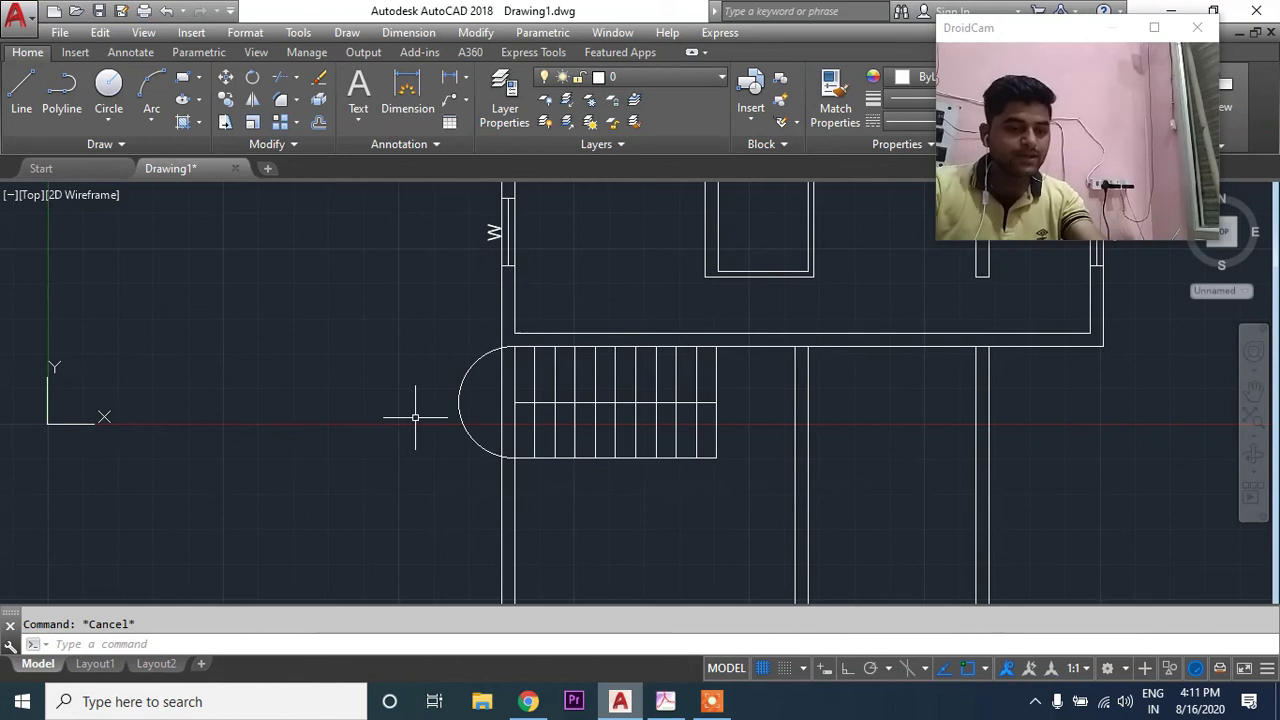
Step: Offset the stair arc outward to make a second landing arc
type("o")
key("Return")
Step: Trim the landing arcs at the treads with offset 23, then select the straight landing line
key("Return")
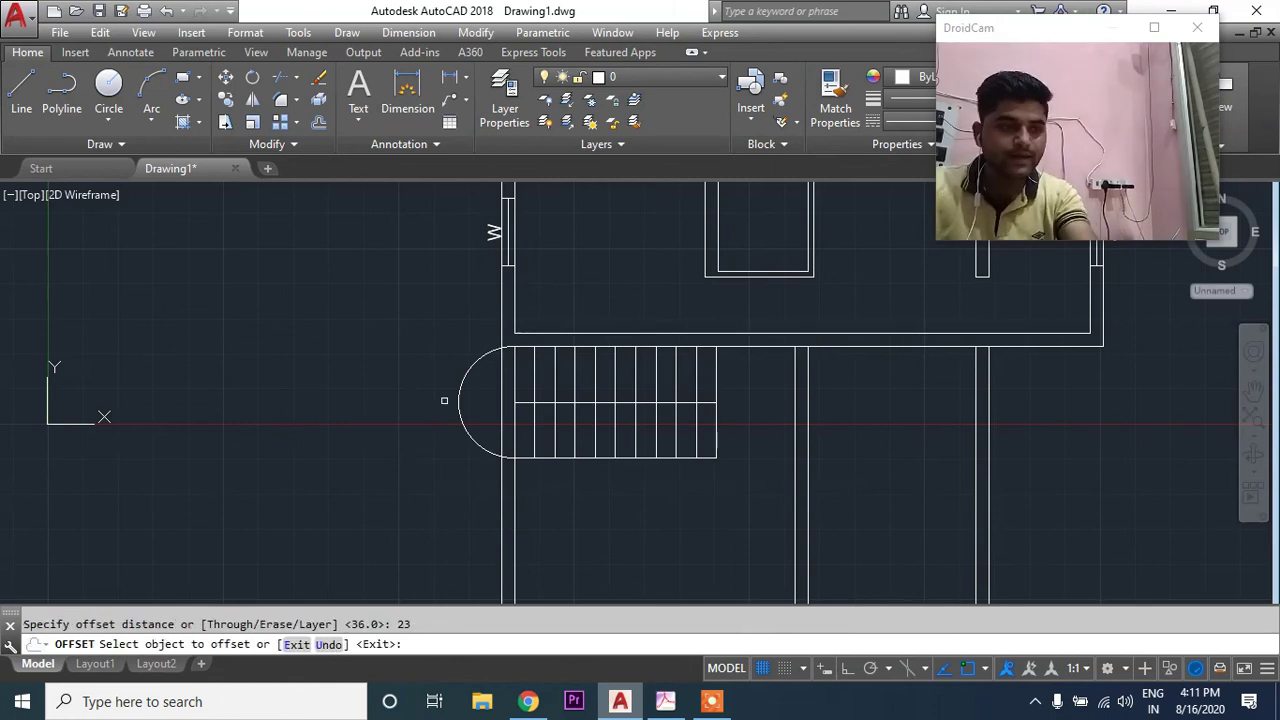
left_click(459, 400)
left_click(359, 394)
key("Escape")
type("tr")
key("Return")
scroll(508, 336, "up", 2)
scroll(510, 330, "up", 1)
left_click_drag(500, 345, 486, 357)
middle_click_drag(508, 329, 502, 207)
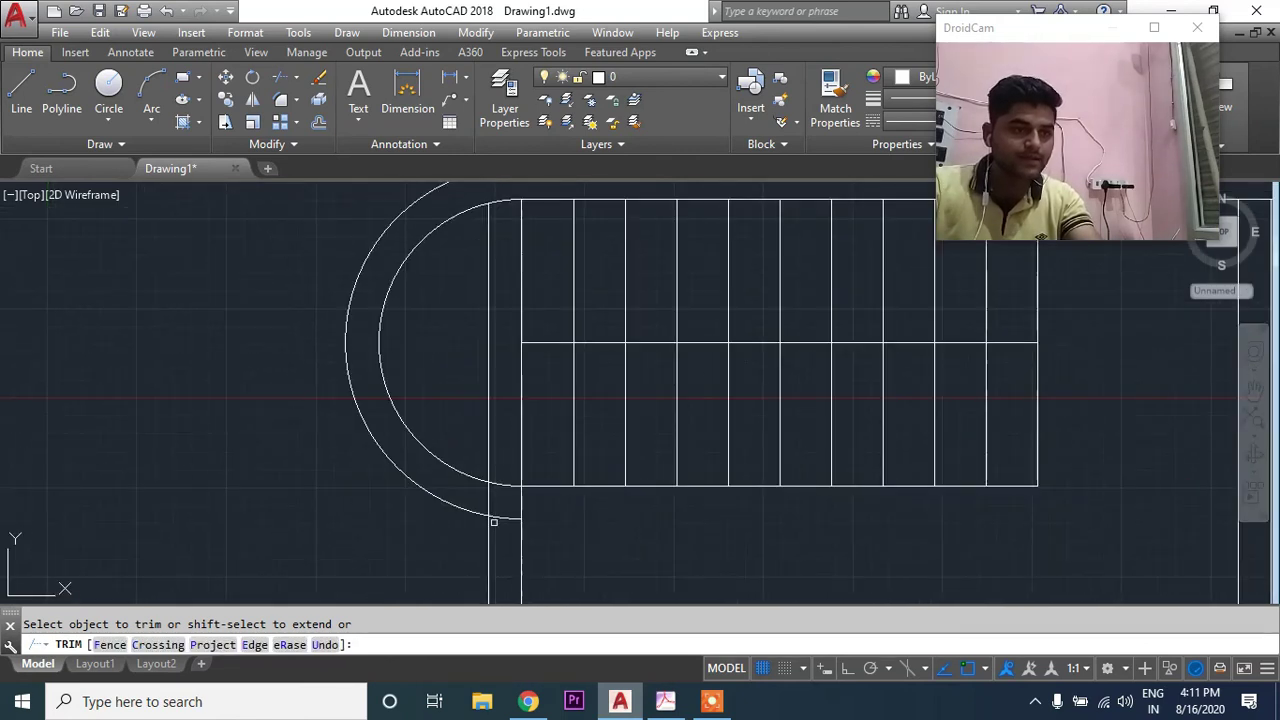
left_click_drag(500, 517, 488, 505)
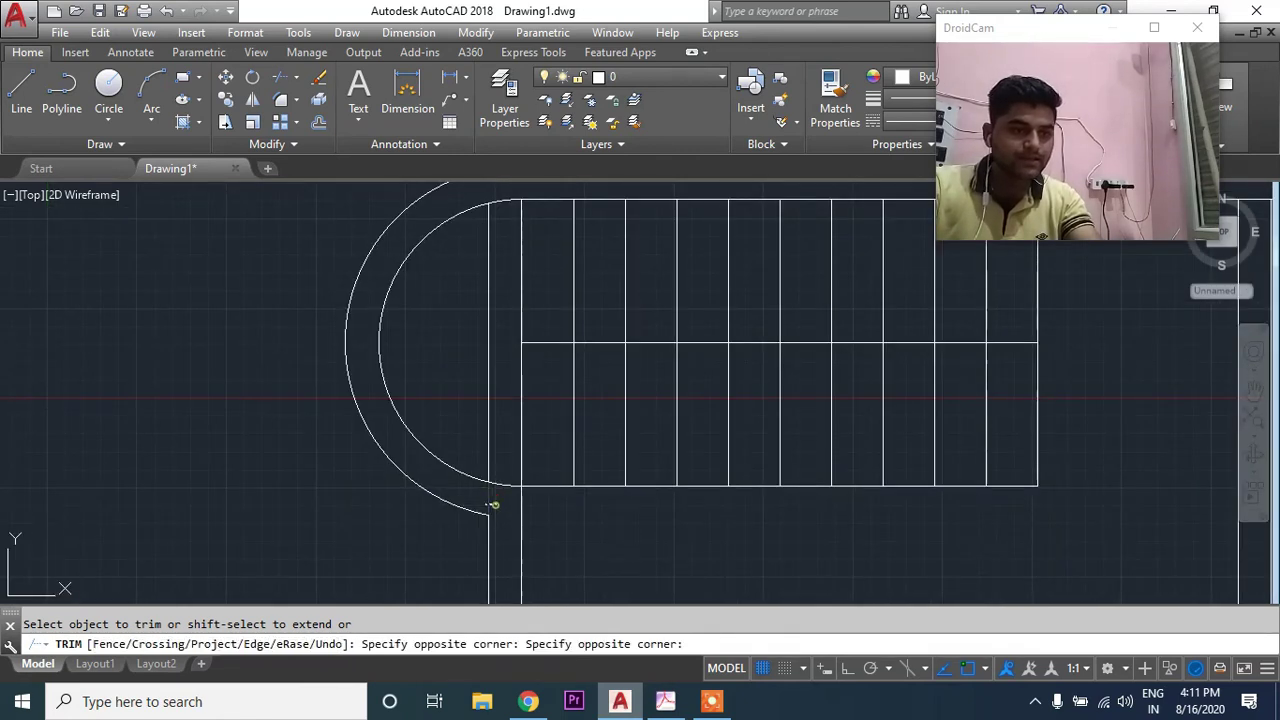
key("Escape")
left_click(488, 392)
Step: Erase the leftover straight line between the landing arc and the stair treads
type("E")
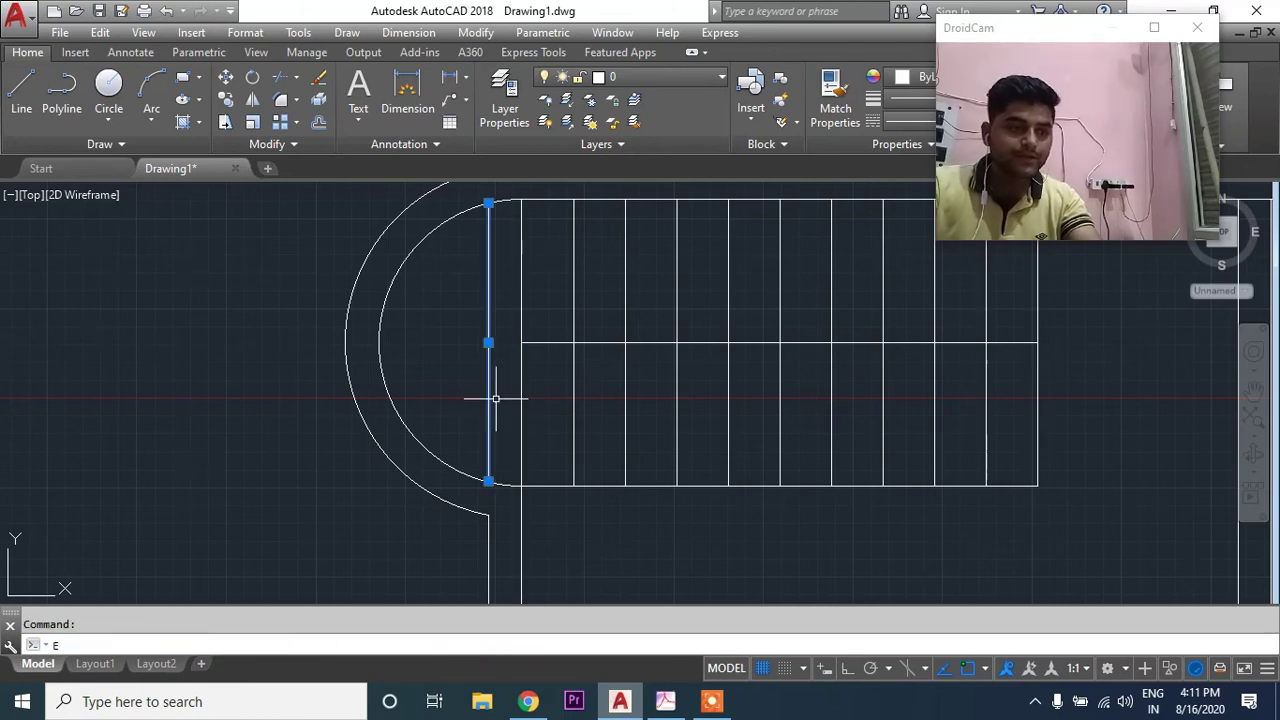
key("Return")
scroll(492, 447, "down", 4)
scroll(492, 447, "up", 1)
scroll(571, 357, "up", 1)
scroll(629, 277, "up", 1)
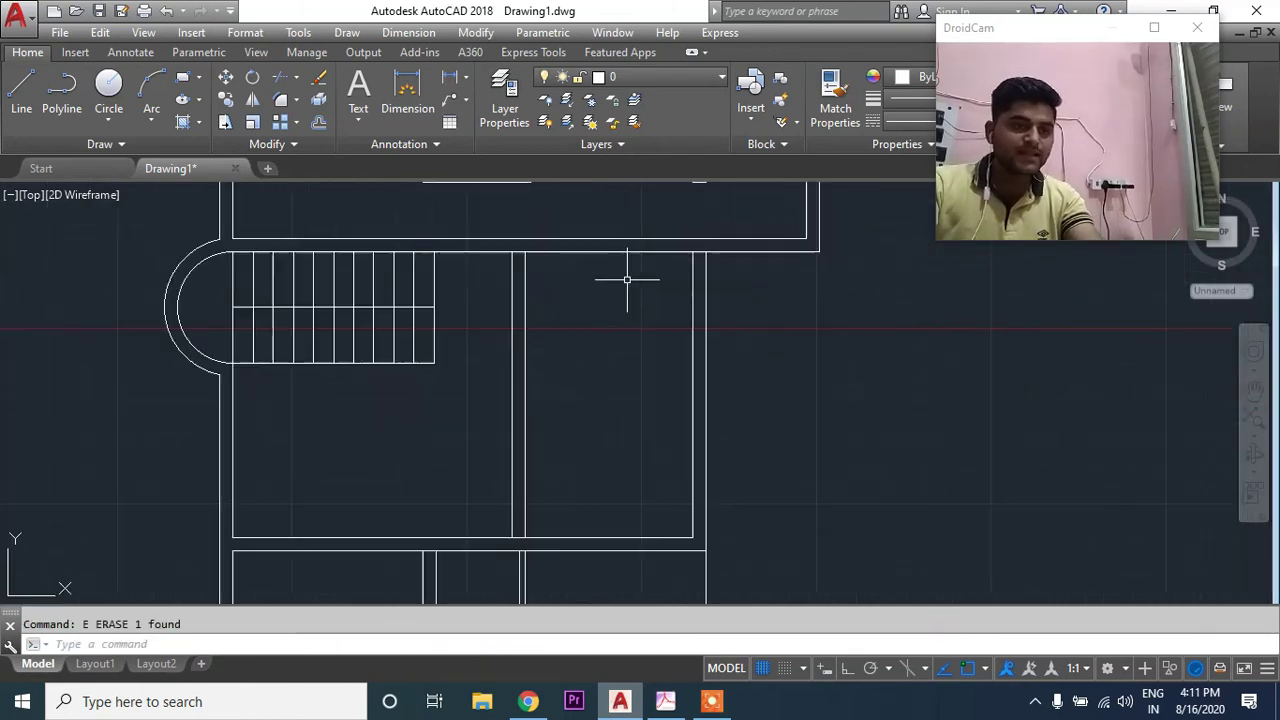
scroll(711, 300, "down", 2)
scroll(495, 477, "up", 2)
Step: Zoom out to the whole floor plan and window-select the lower rooms
middle_click_drag(413, 436, 543, 380)
scroll(490, 398, "down", 2)
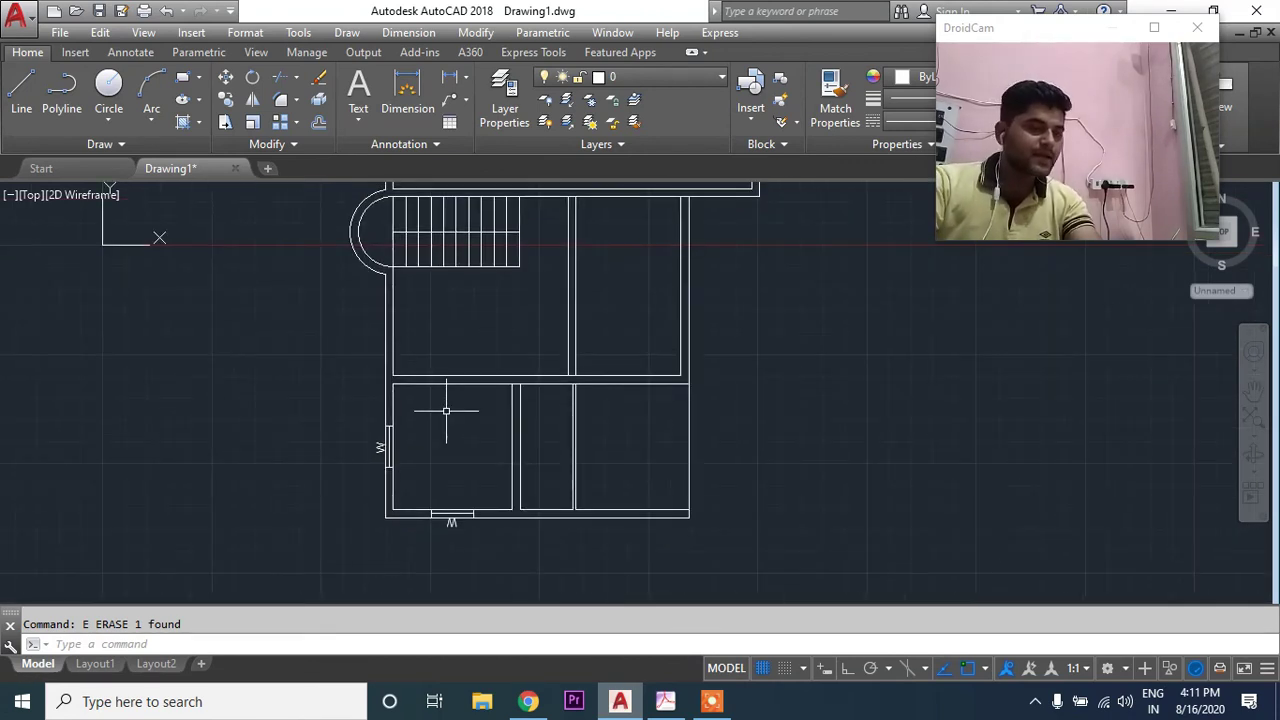
scroll(457, 408, "down", 2)
middle_click_drag(457, 408, 465, 424)
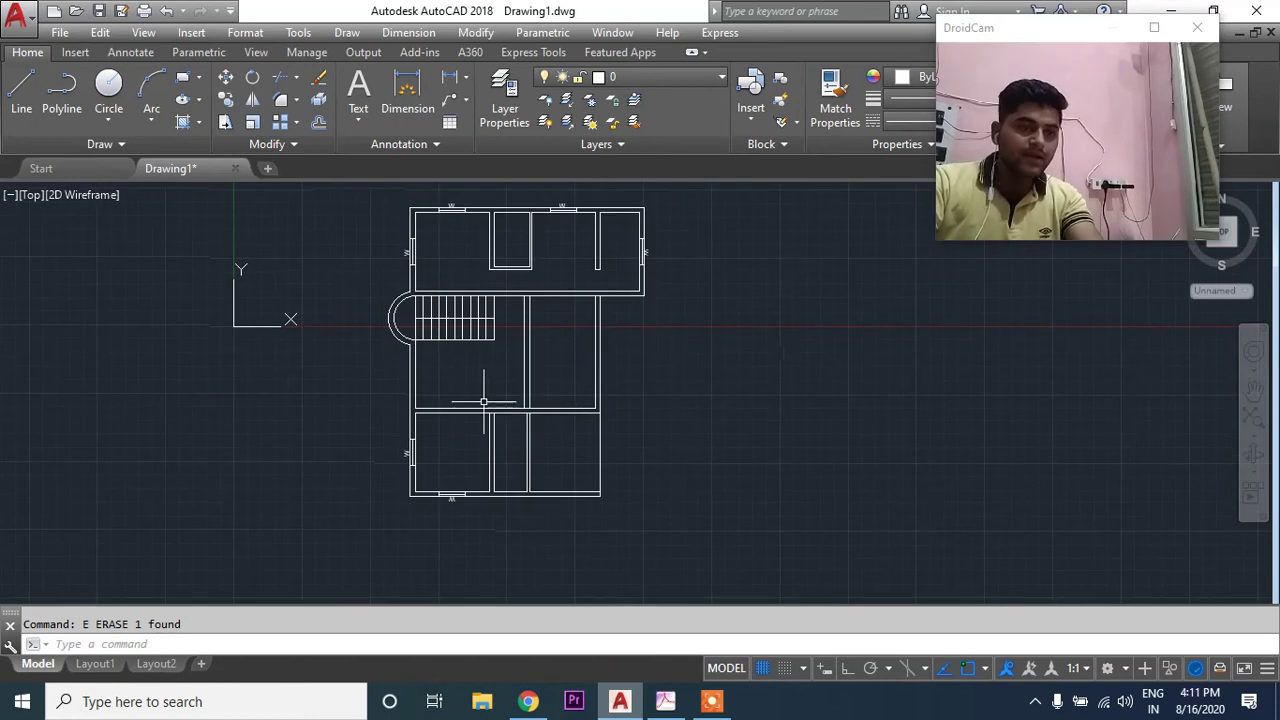
scroll(508, 420, "up", 3)
left_click(436, 343)
left_click(538, 493)
left_click(443, 337)
left_click(529, 511)
key("alt+Tab")
left_click_drag(611, 538, 549, 263)
mouse_move(575, 498)
left_mouse_down()
mouse_move(597, 362)
mouse_move(575, 302)
left_mouse_up()
left_click_drag(748, 477, 583, 360)
left_click_drag(789, 626, 771, 583)
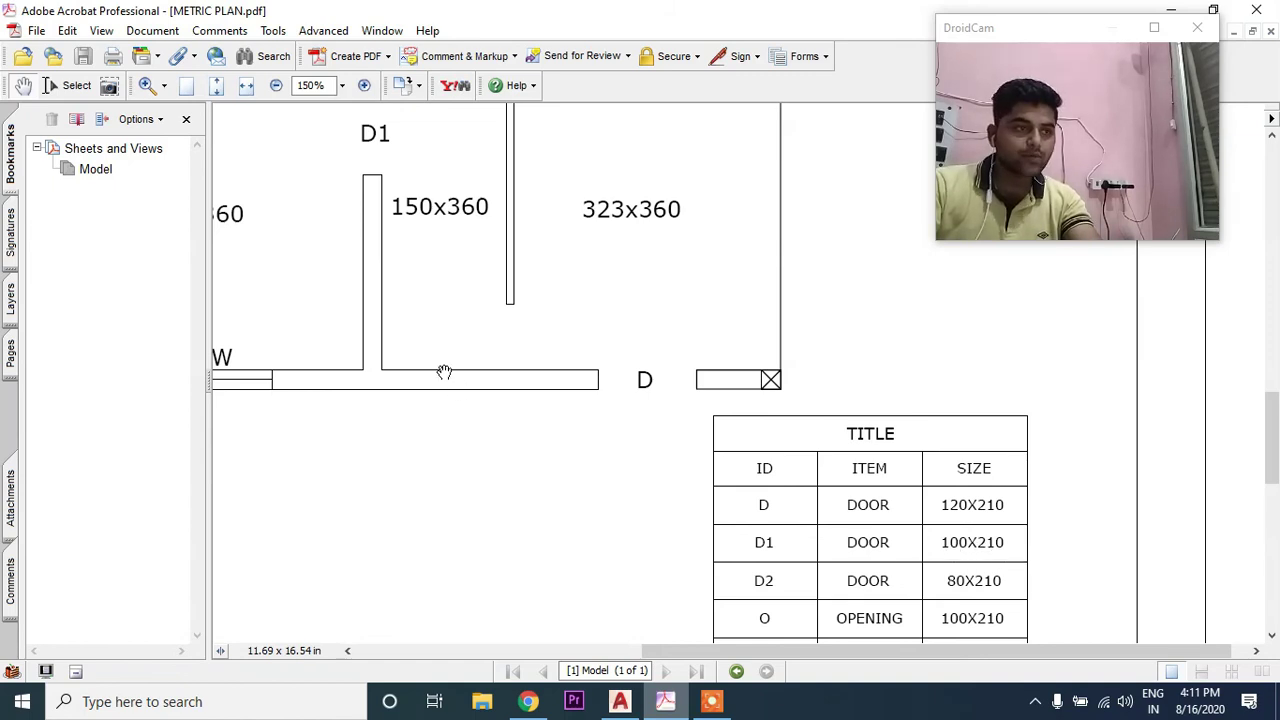
left_click_drag(445, 375, 624, 565)
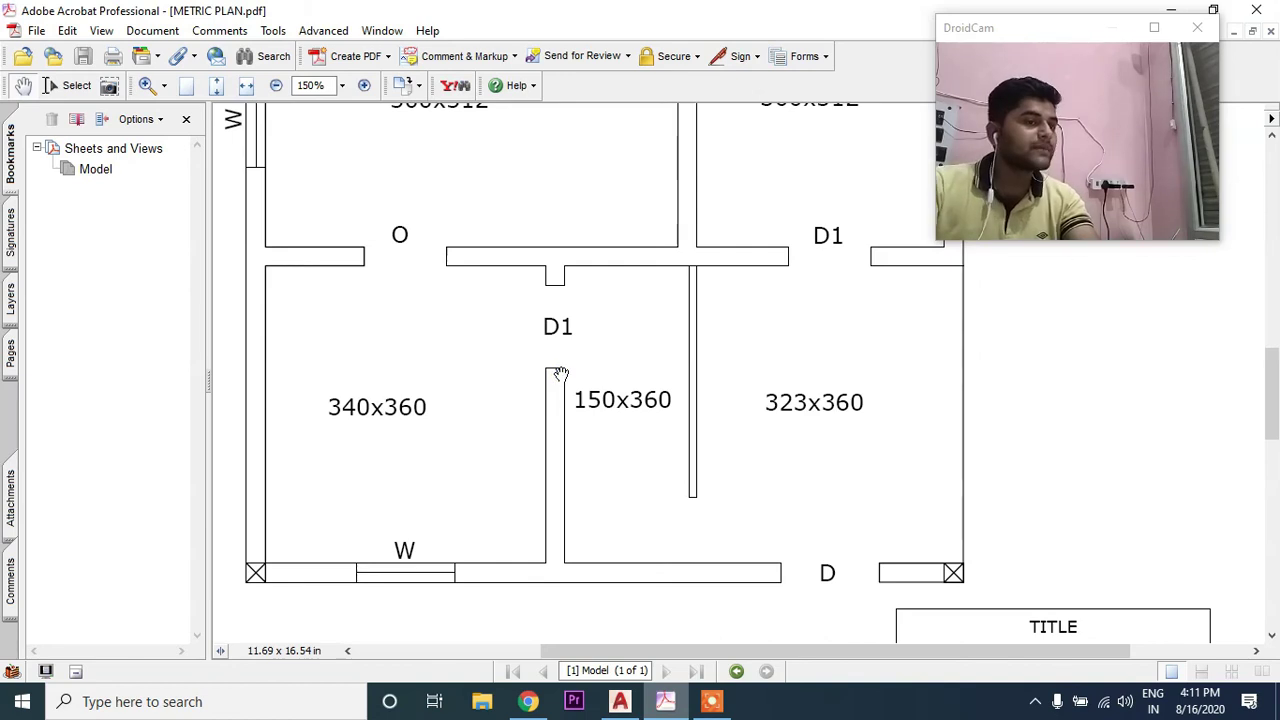
left_click_drag(574, 260, 560, 257)
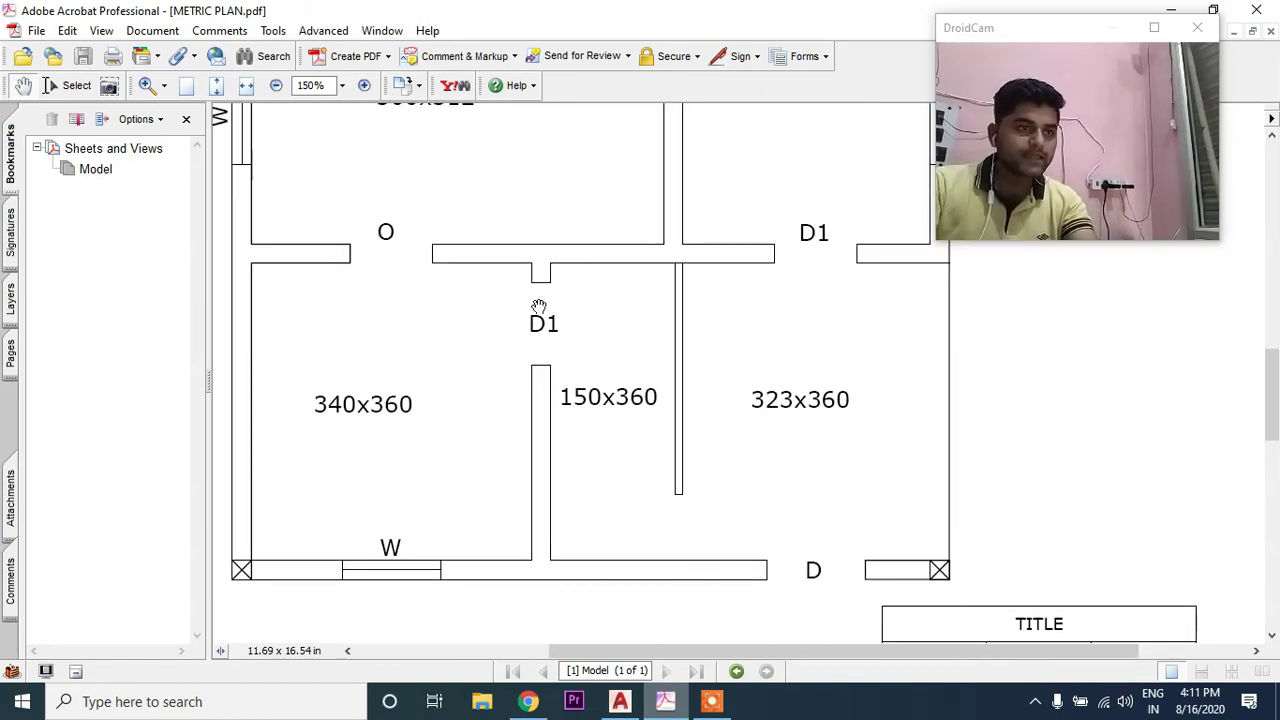
left_click(621, 703)
middle_click_drag(460, 430, 617, 380)
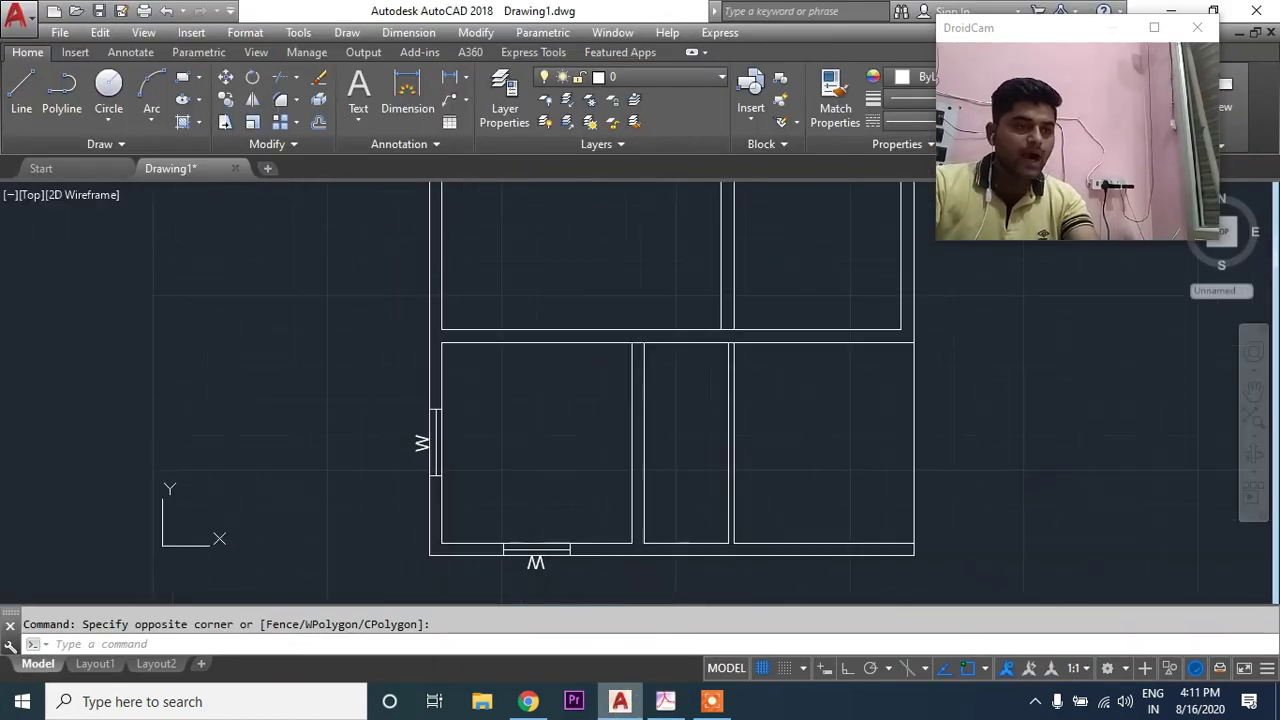
key("Escape")
scroll(617, 326, "up", 5)
middle_click_drag(617, 326, 590, 313)
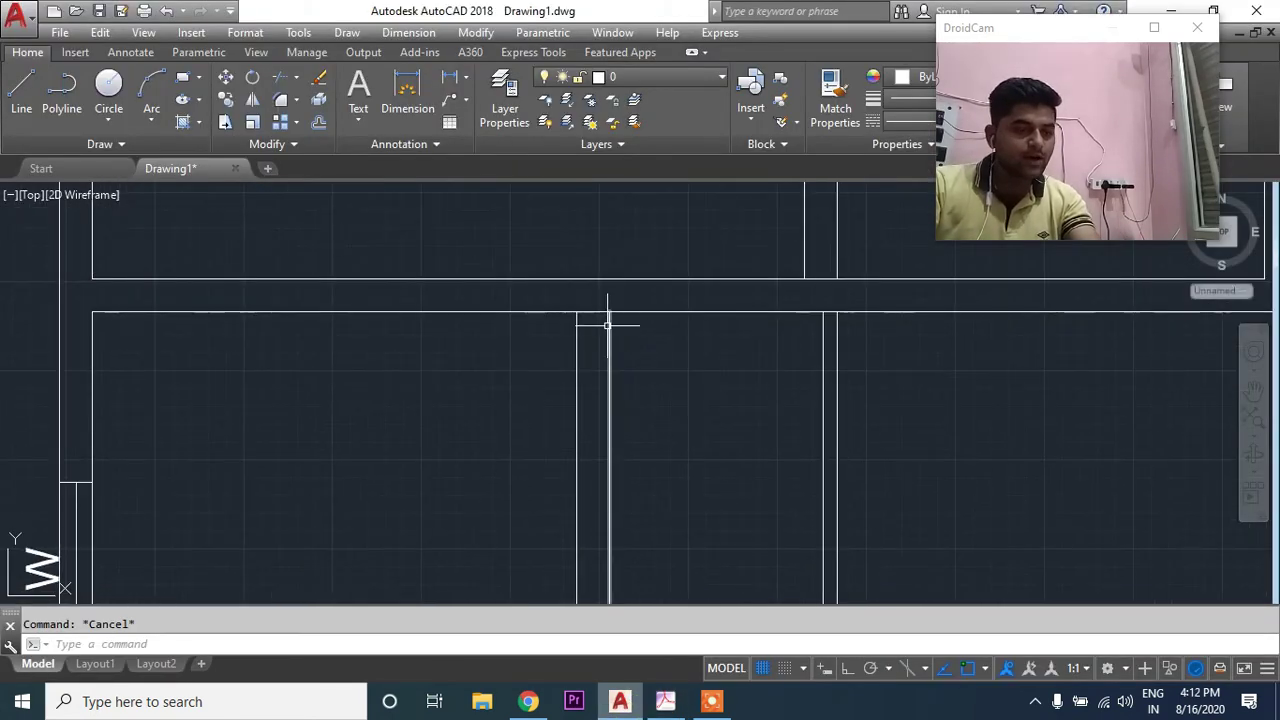
type("TR")
key("Return")
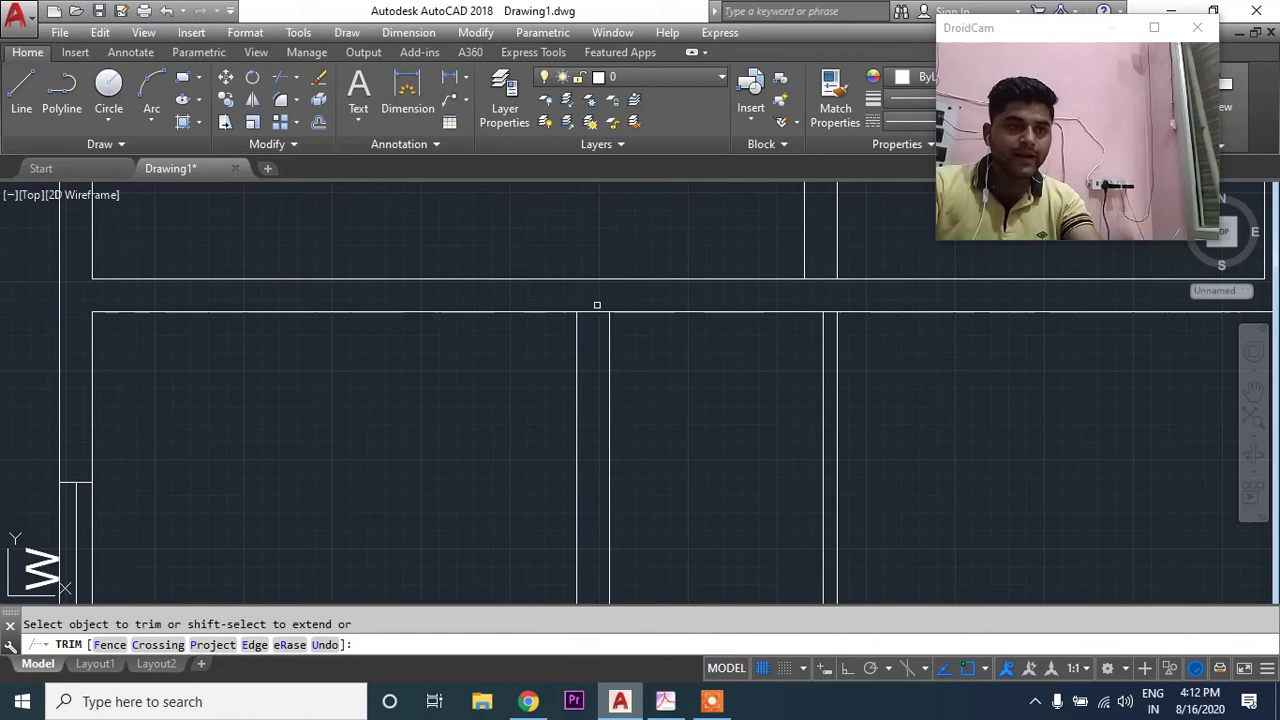
middle_click_drag(597, 306, 577, 290)
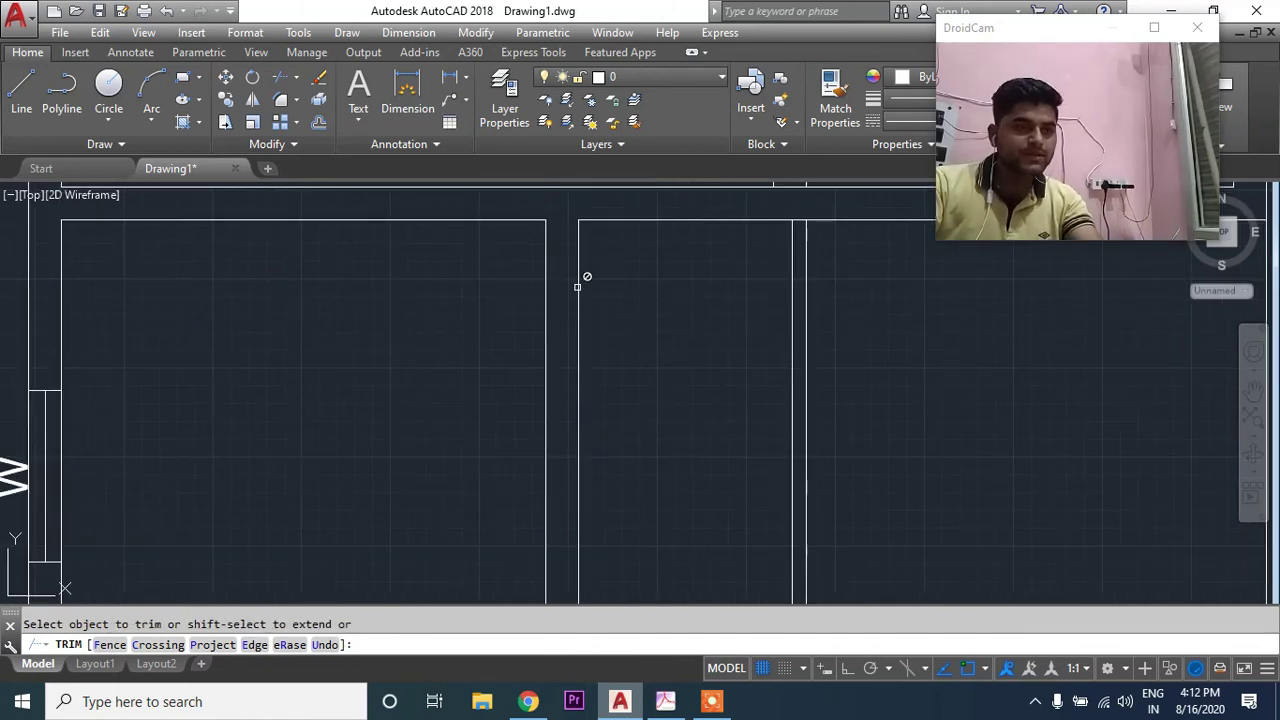
scroll(577, 287, "down", 2)
middle_click_drag(580, 323, 526, 329)
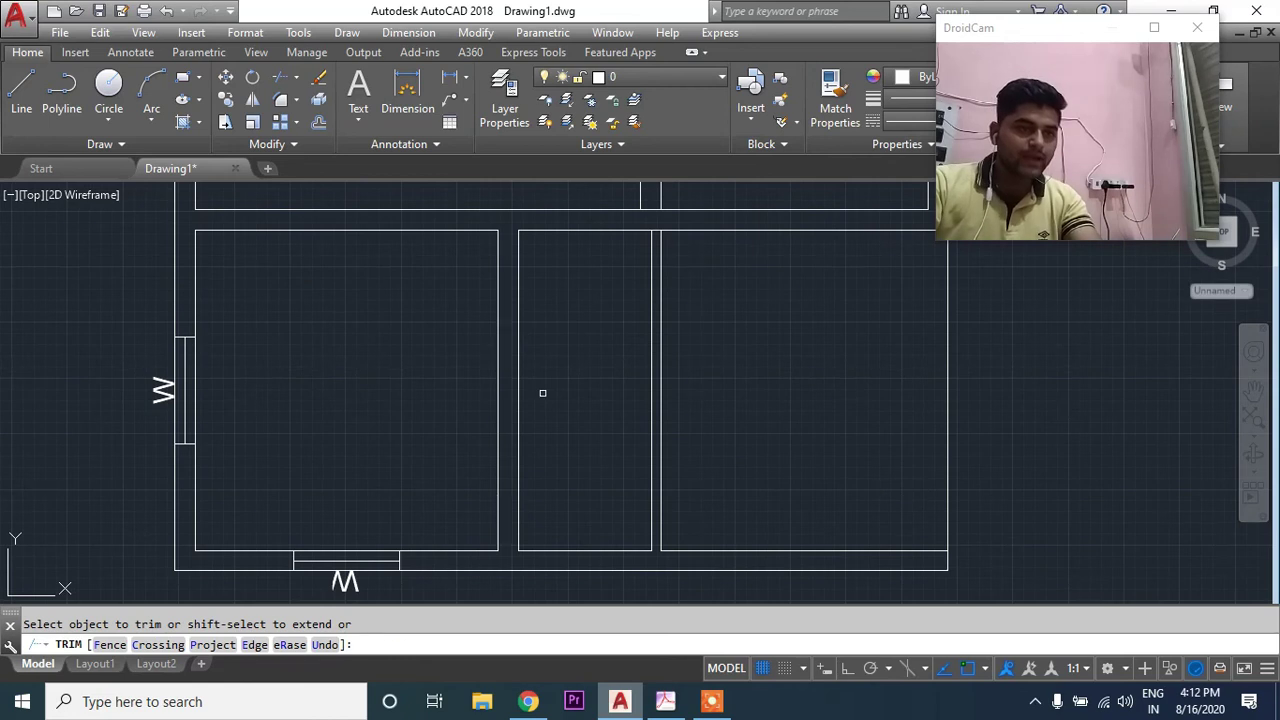
middle_click_drag(542, 393, 677, 440)
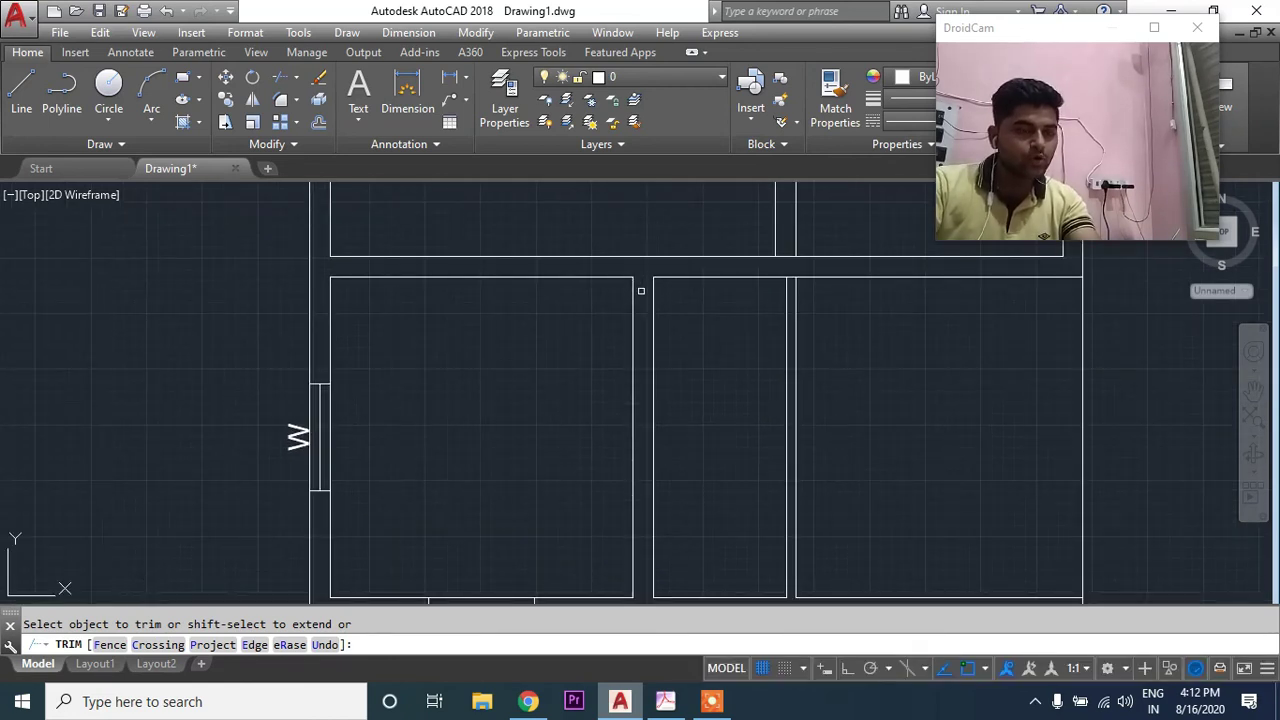
scroll(641, 290, "up", 2)
left_click(606, 268)
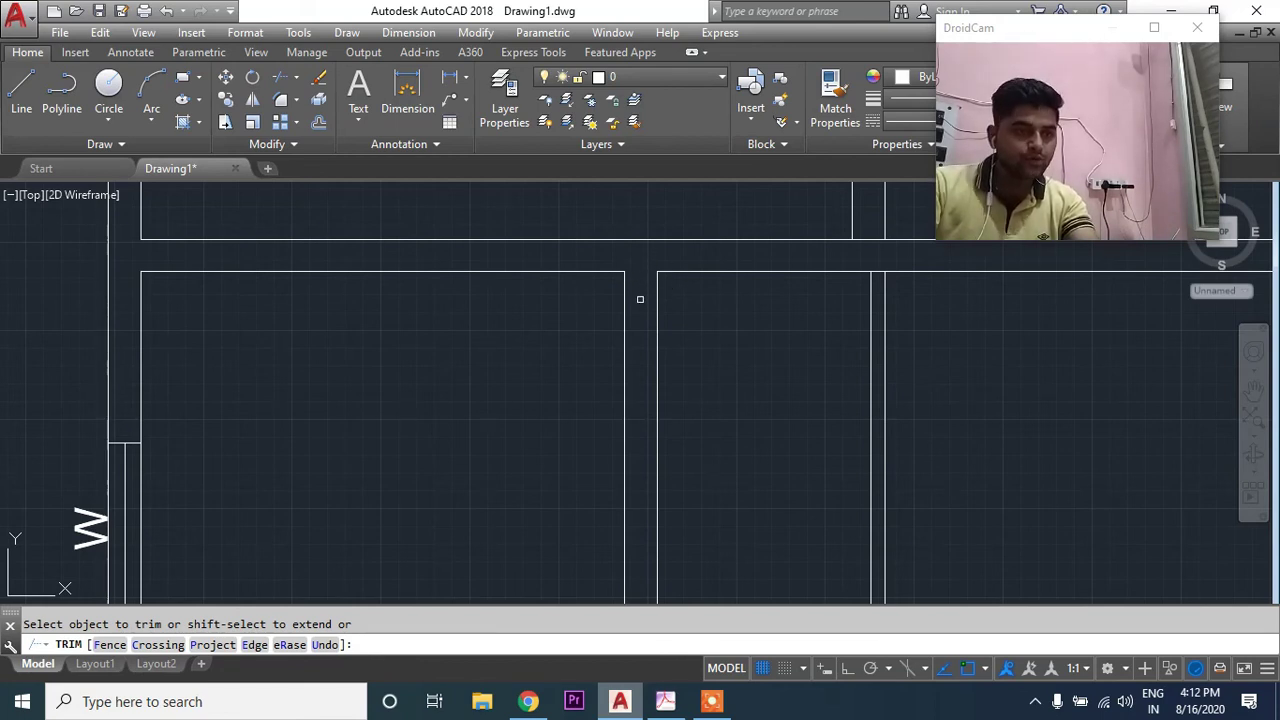
key("Escape")
left_click(666, 323)
left_click(591, 343)
left_click(693, 323)
key("Escape")
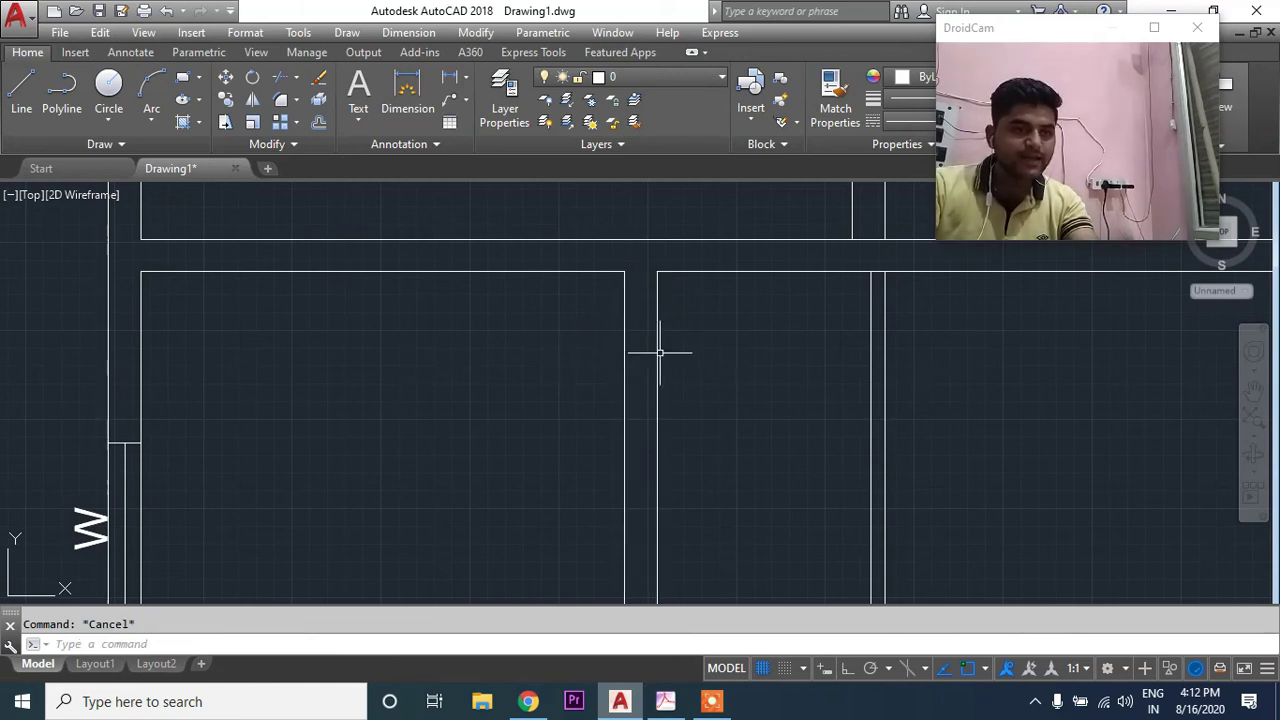
left_click(650, 271)
key("Escape")
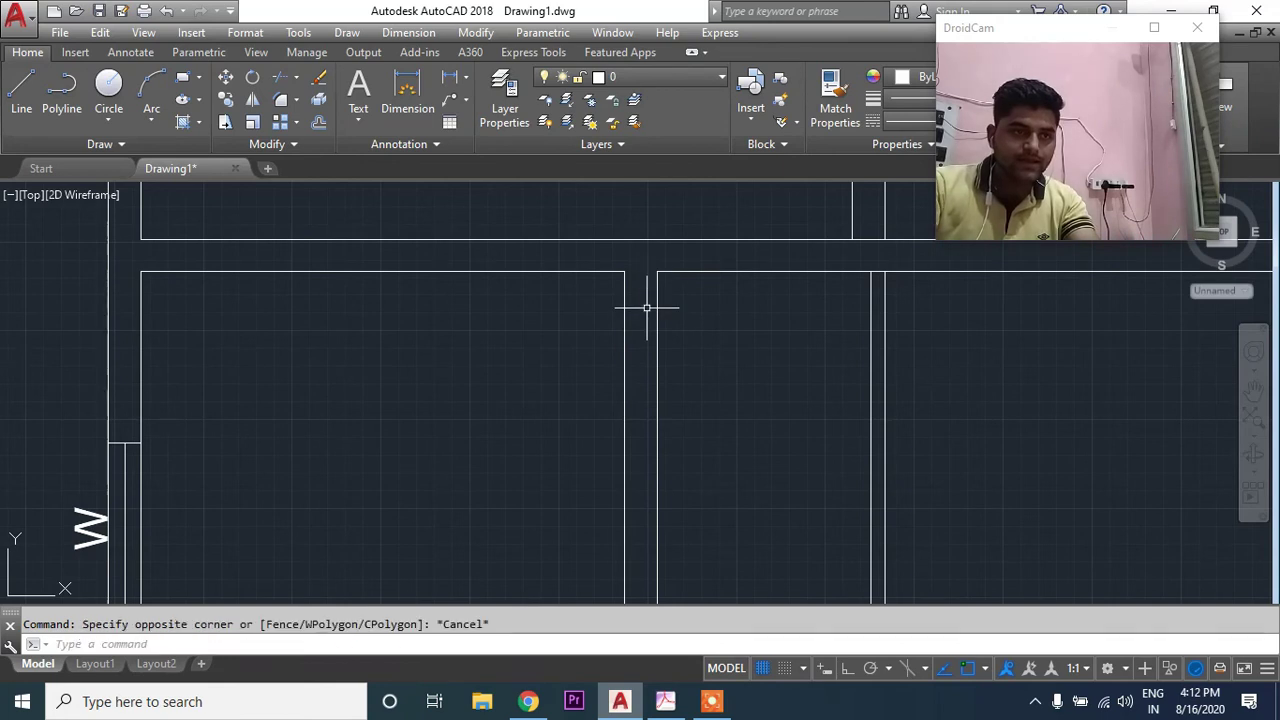
left_click(665, 701)
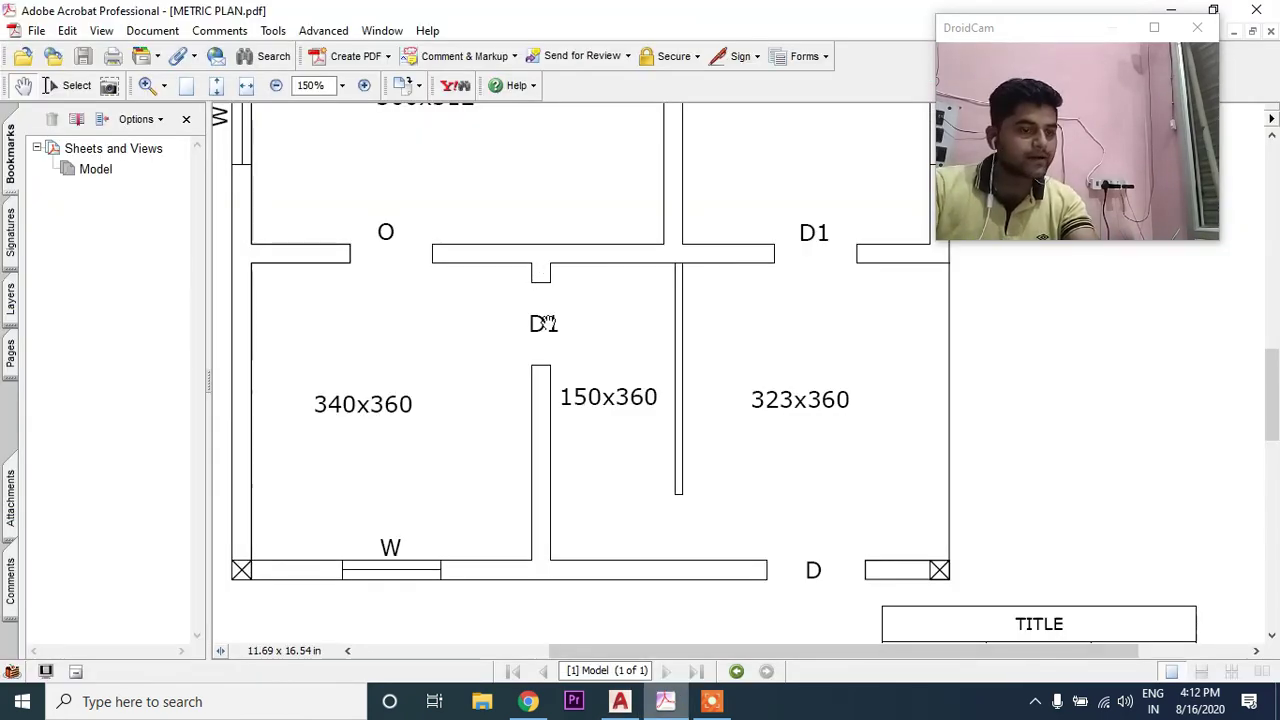
left_click(620, 701)
left_click(21, 88)
Step: Offset the vertical wall line by 23 at the partition wall gap
left_click(624, 271)
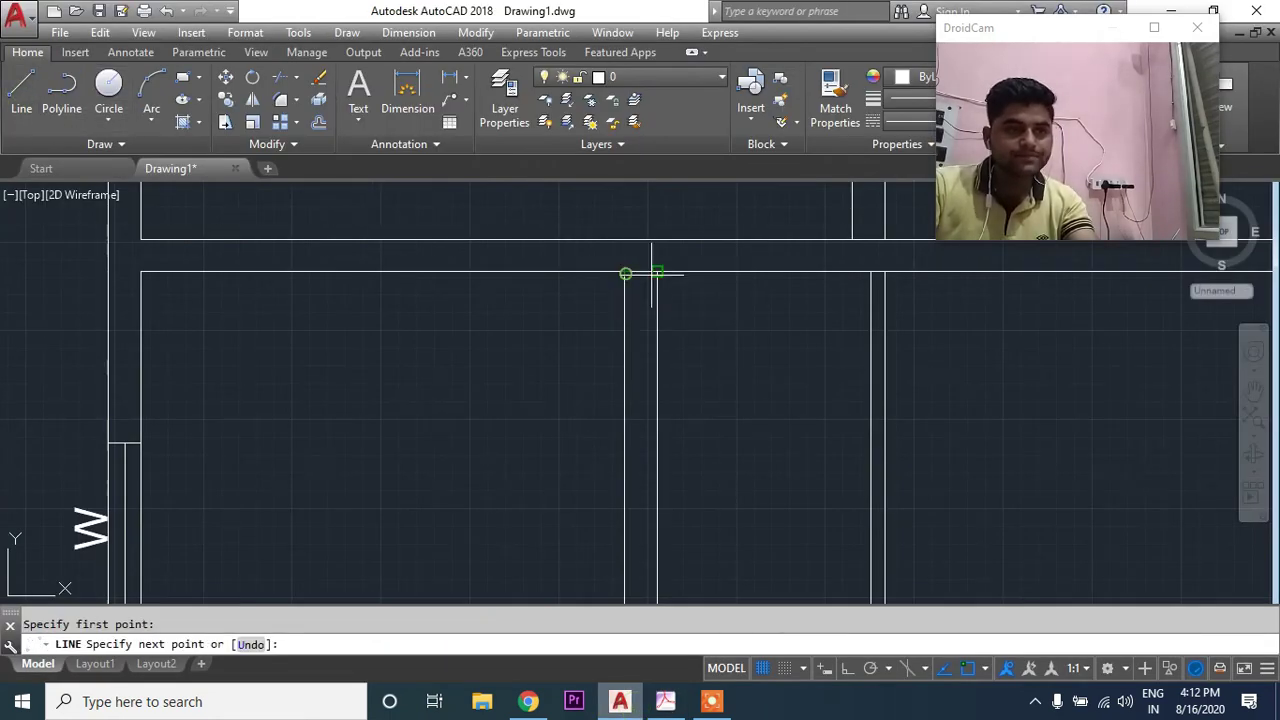
key("Escape")
type("o")
key("Return")
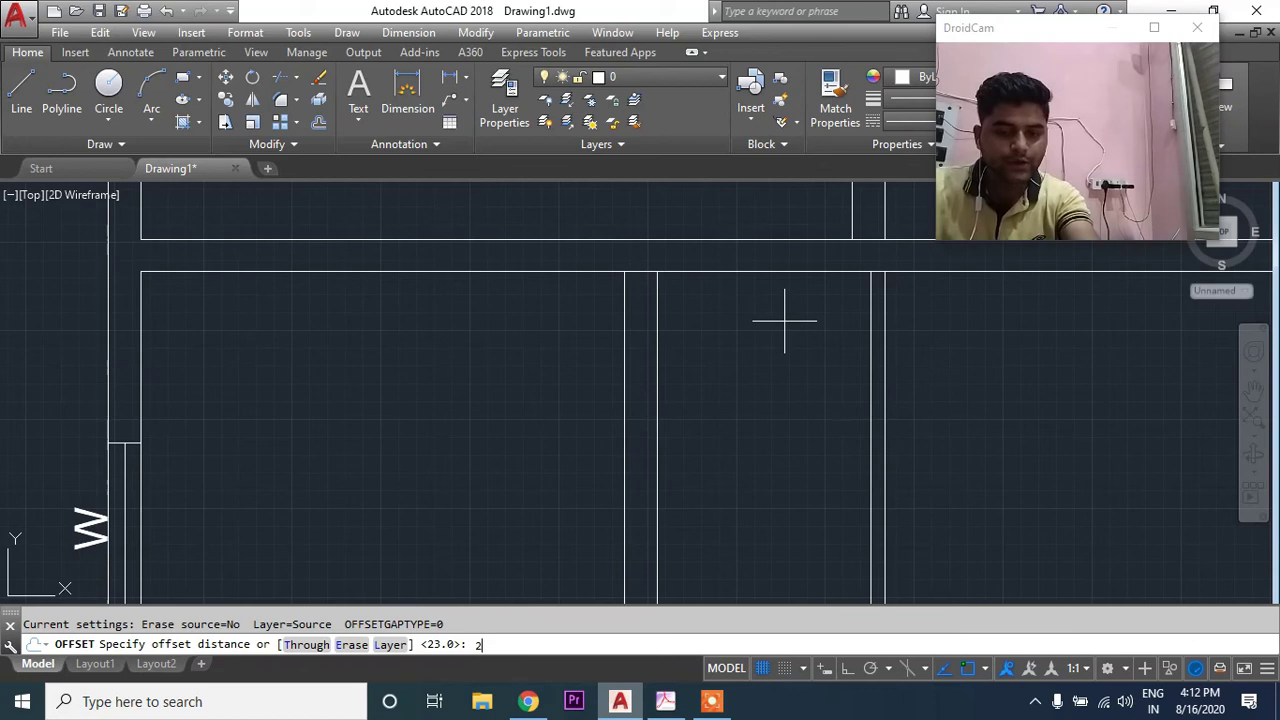
type("23")
key("Return")
left_click(657, 278)
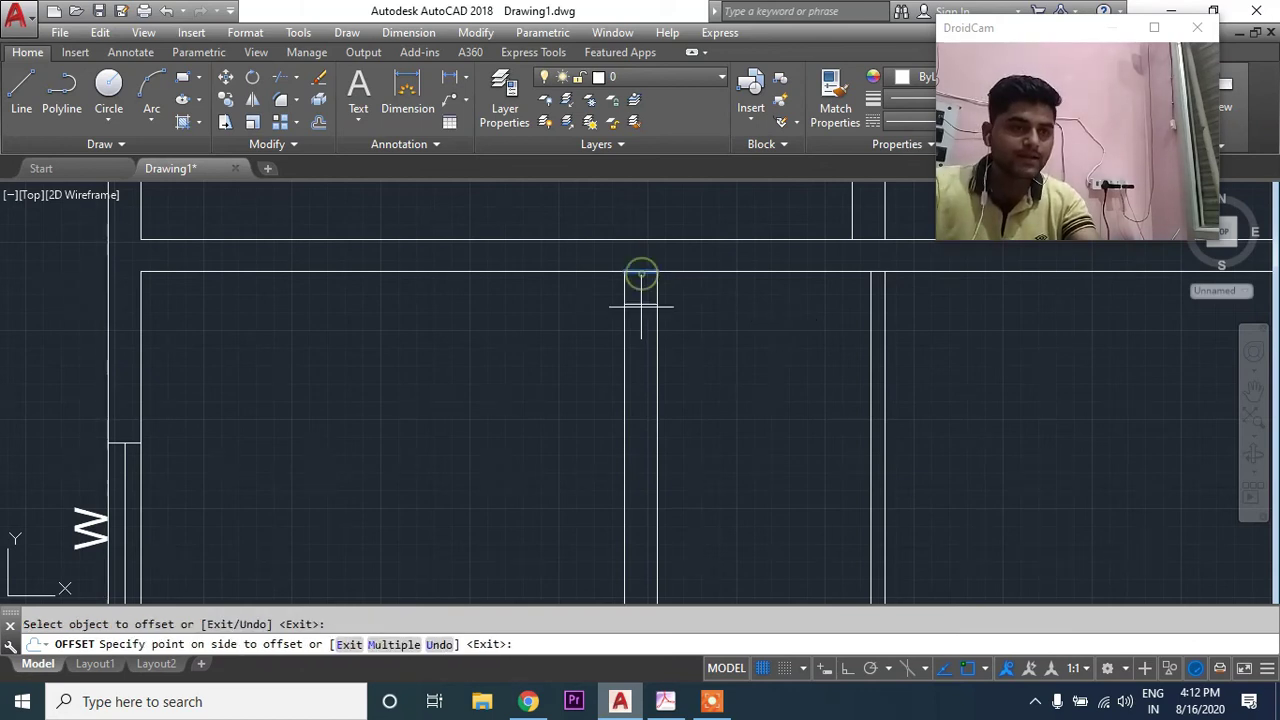
type("o")
key("Return")
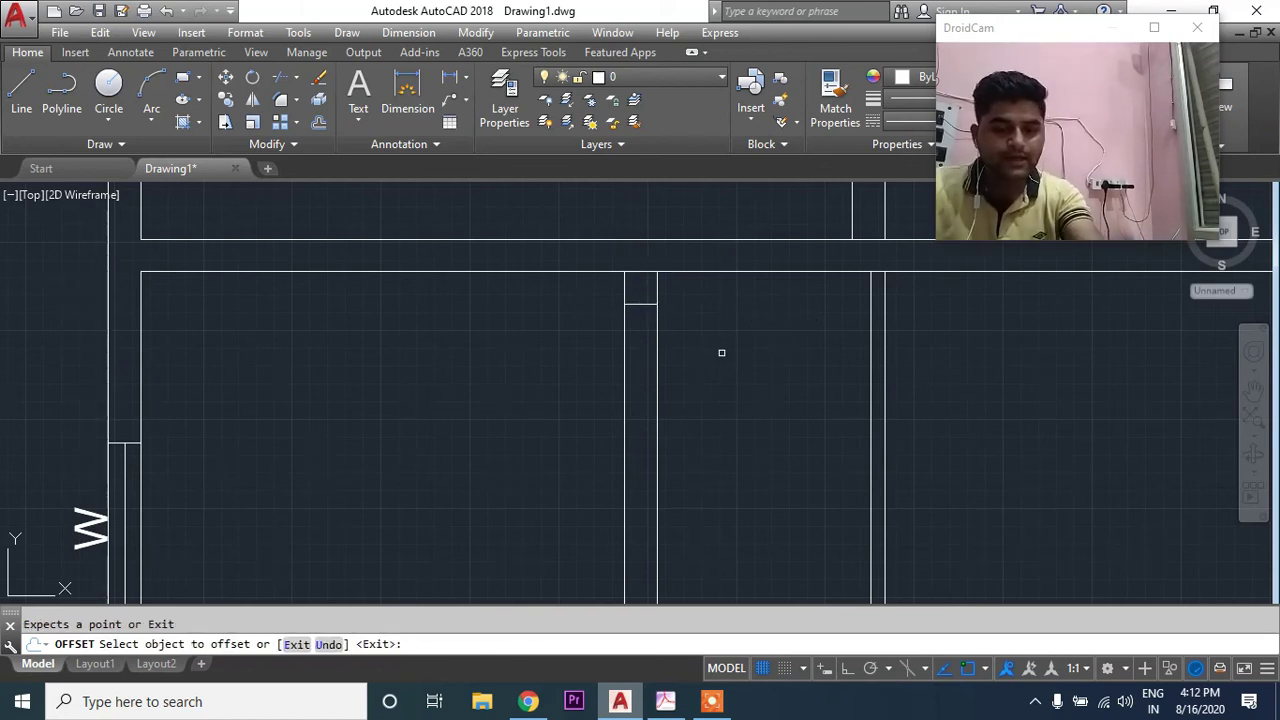
type("10")
key("Return")
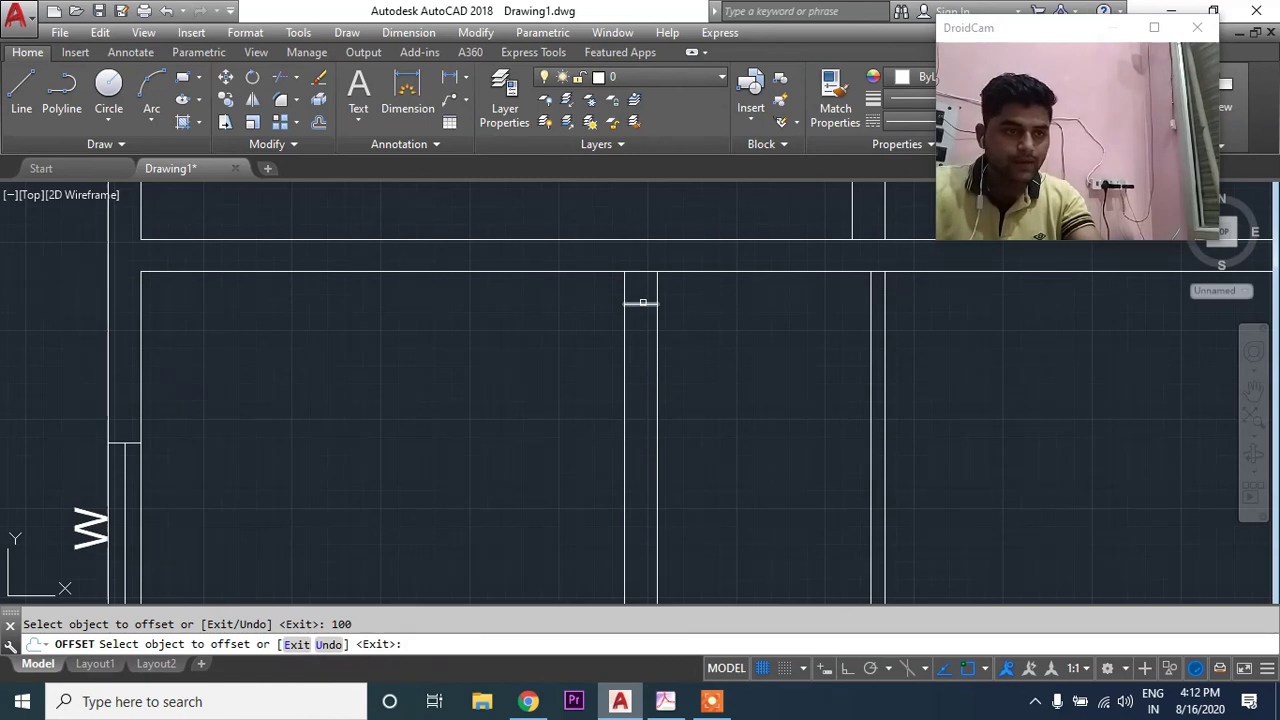
left_click(643, 302)
key("Escape")
Step: Offset the short cross line 100 units down the wall to mark the door width
key("Return")
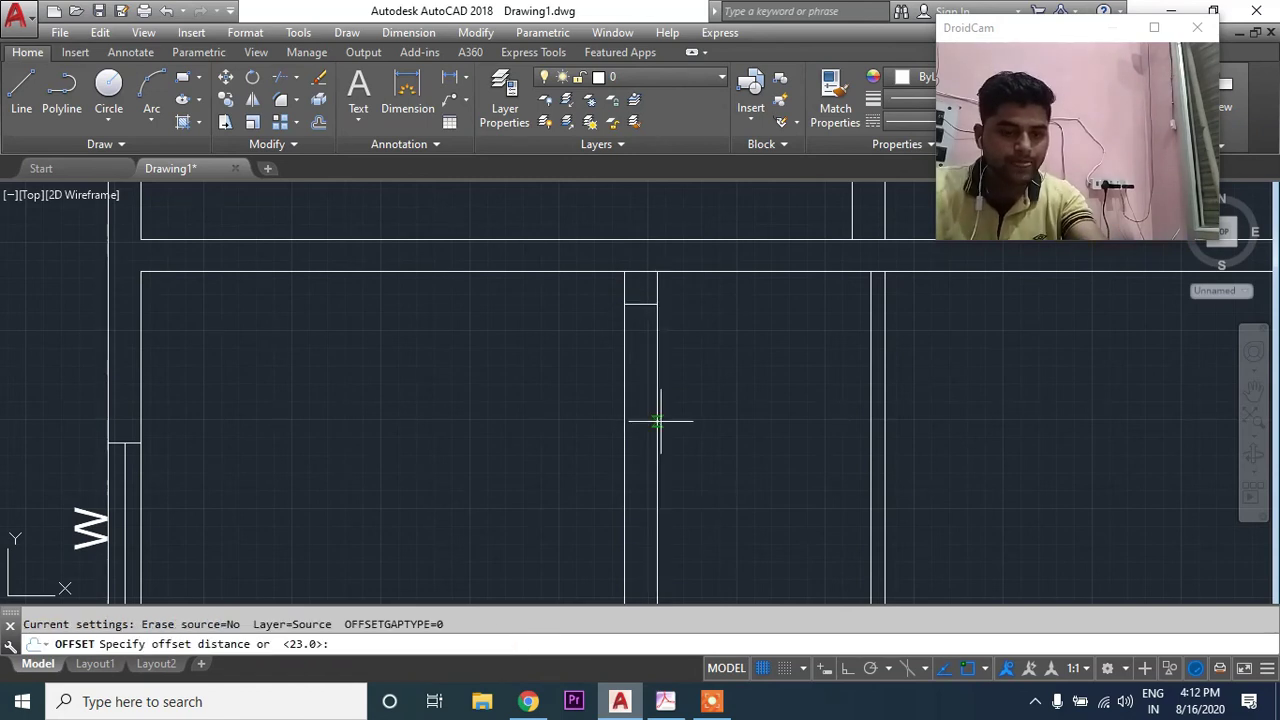
type("100")
key("Return")
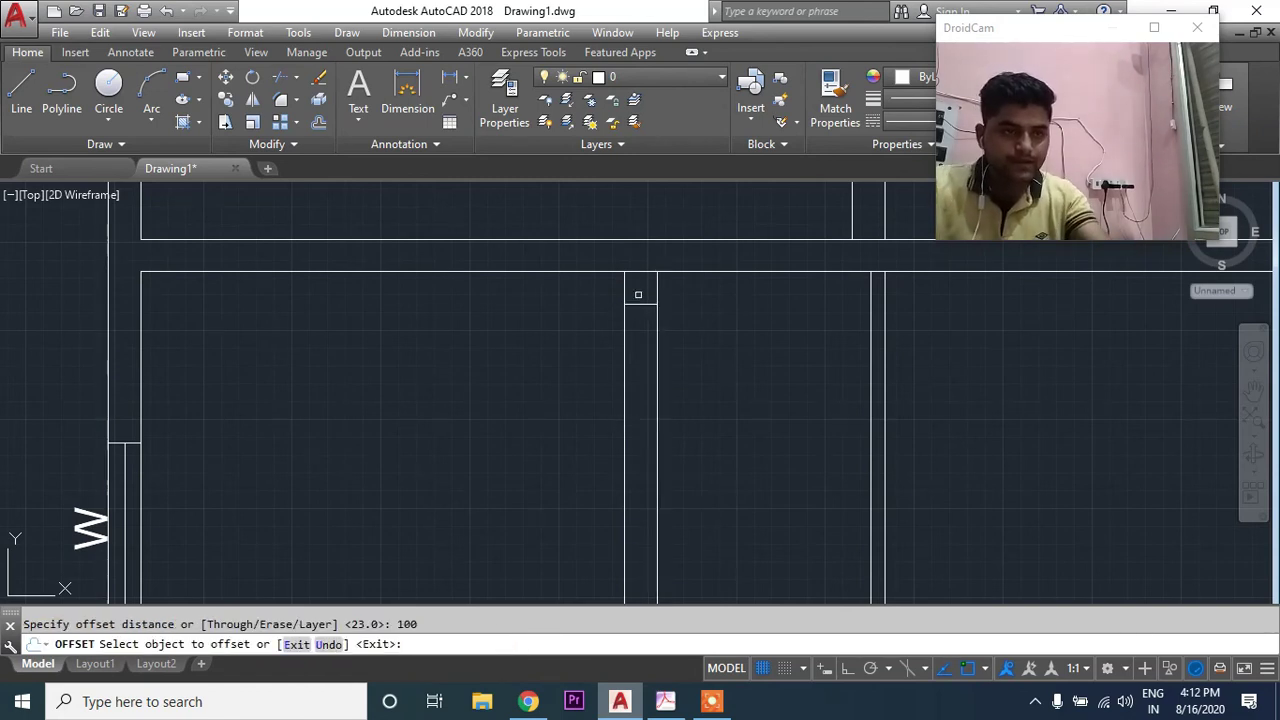
left_click(638, 302)
left_click(663, 374)
key("Escape")
Step: Trim both wall lines between the cross lines to open the door gap
type("TR")
key("Return")
left_click(657, 375)
left_click(625, 375)
key("Escape")
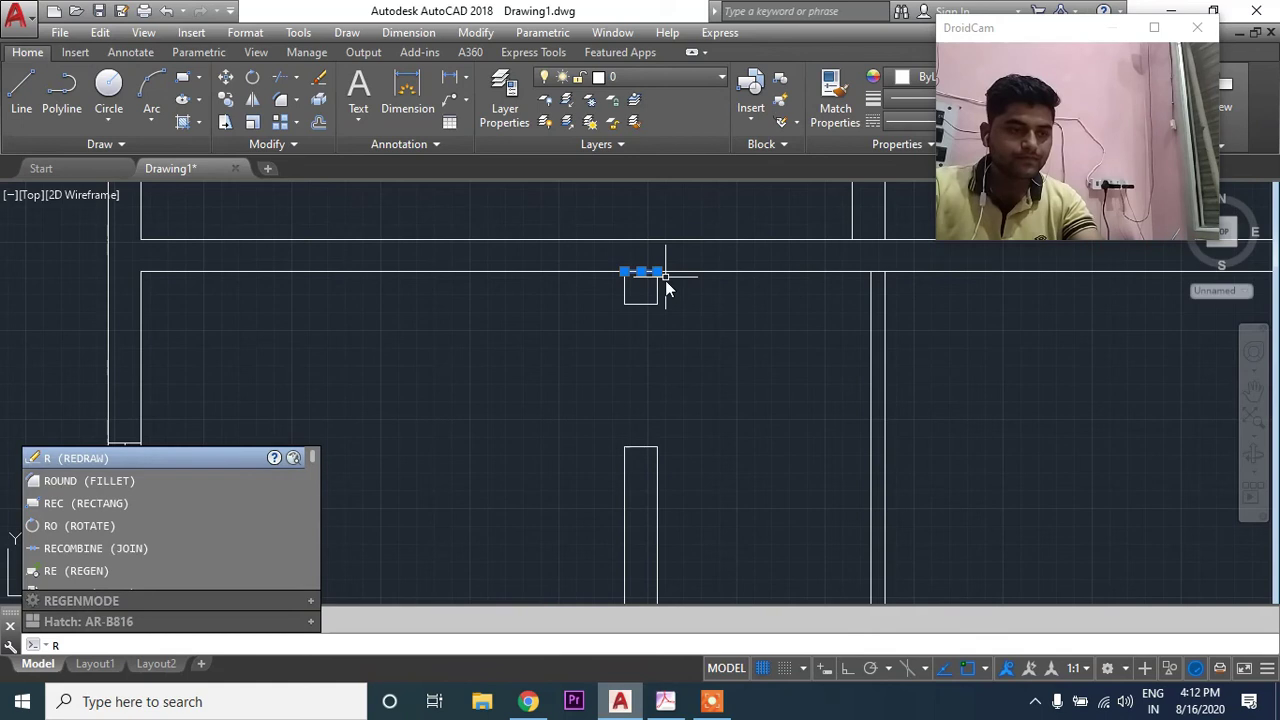
key("Return")
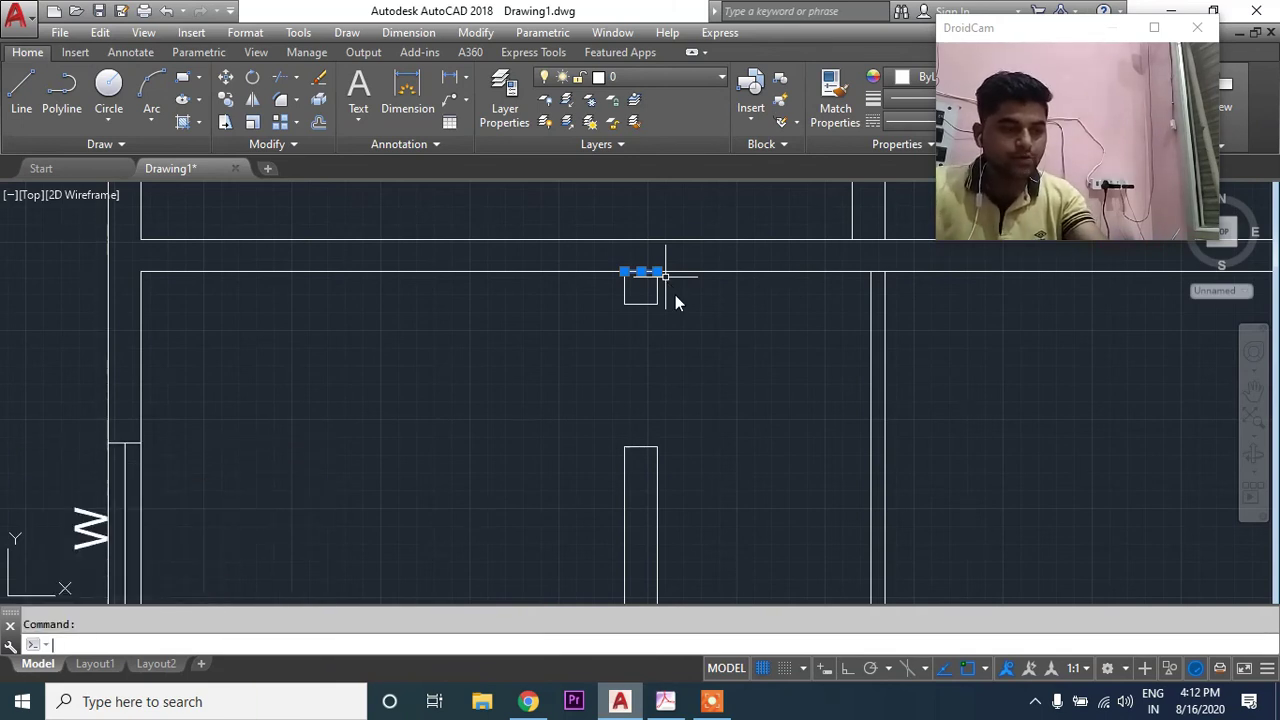
Step: Erase the small leftover box and zoom out to the whole floor plan
type("e")
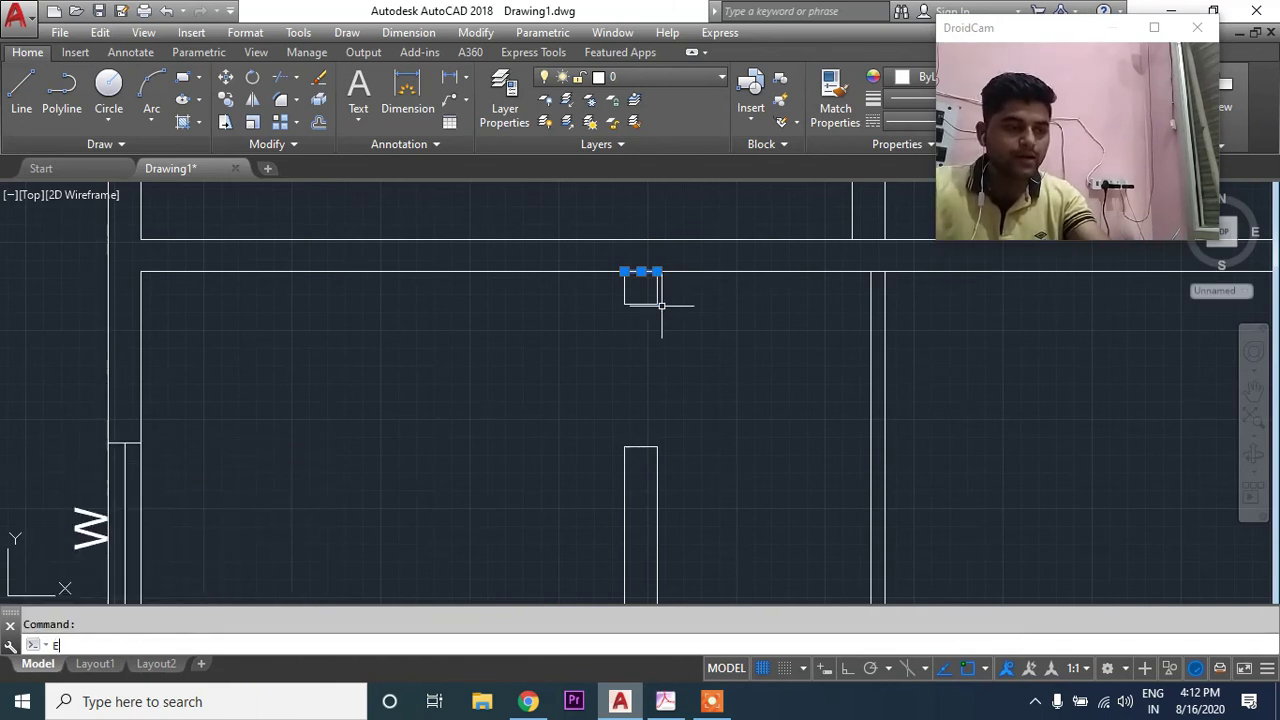
key("Return")
scroll(660, 294, "down", 4)
mouse_move(617, 371)
middle_mouse_down()
mouse_move(565, 422)
mouse_move(614, 429)
middle_mouse_up()
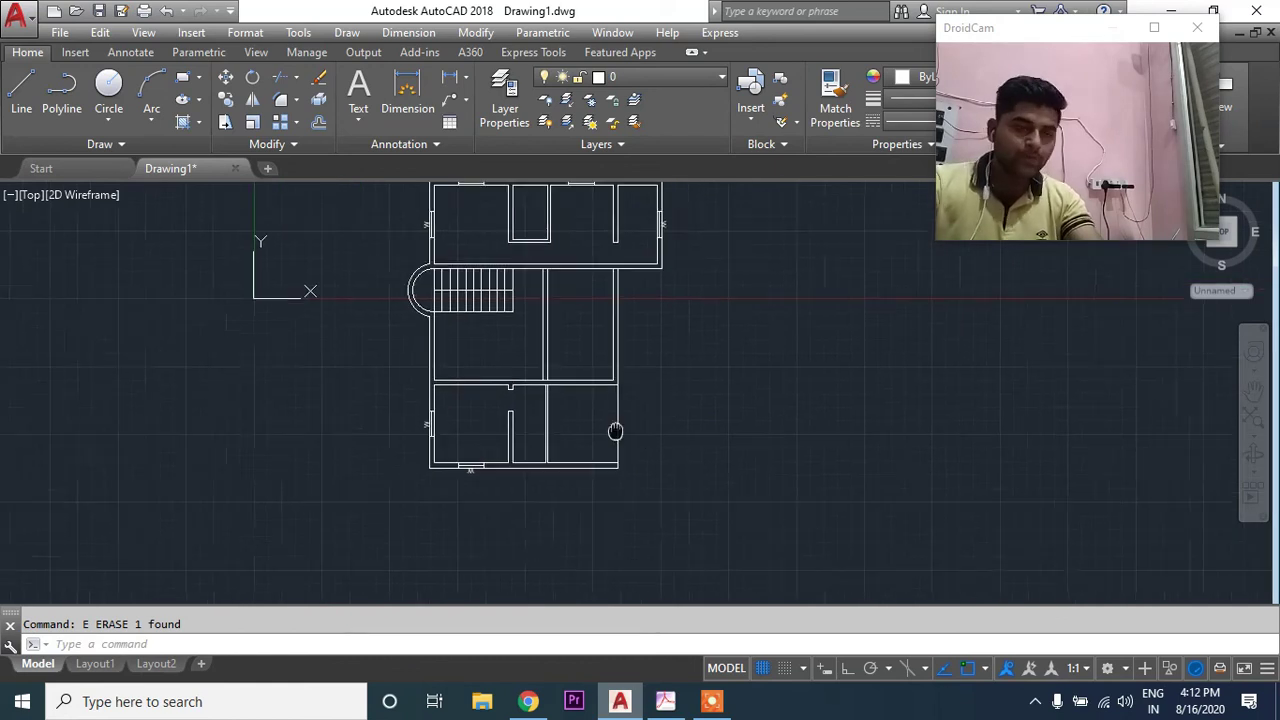
scroll(586, 463, "up", 1)
key("Escape")
type("tp")
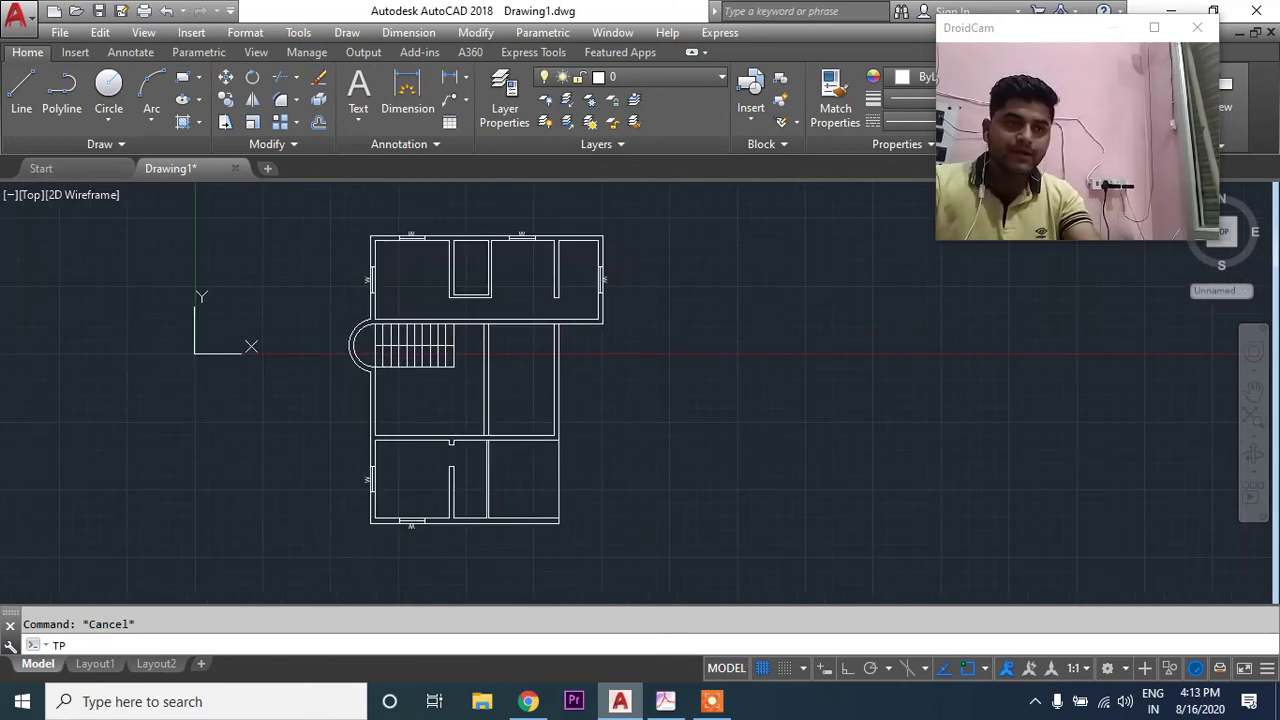
Step: Insert the Architectural 'Door - Metric' block left of the plan and zoom in on it
key("Return")
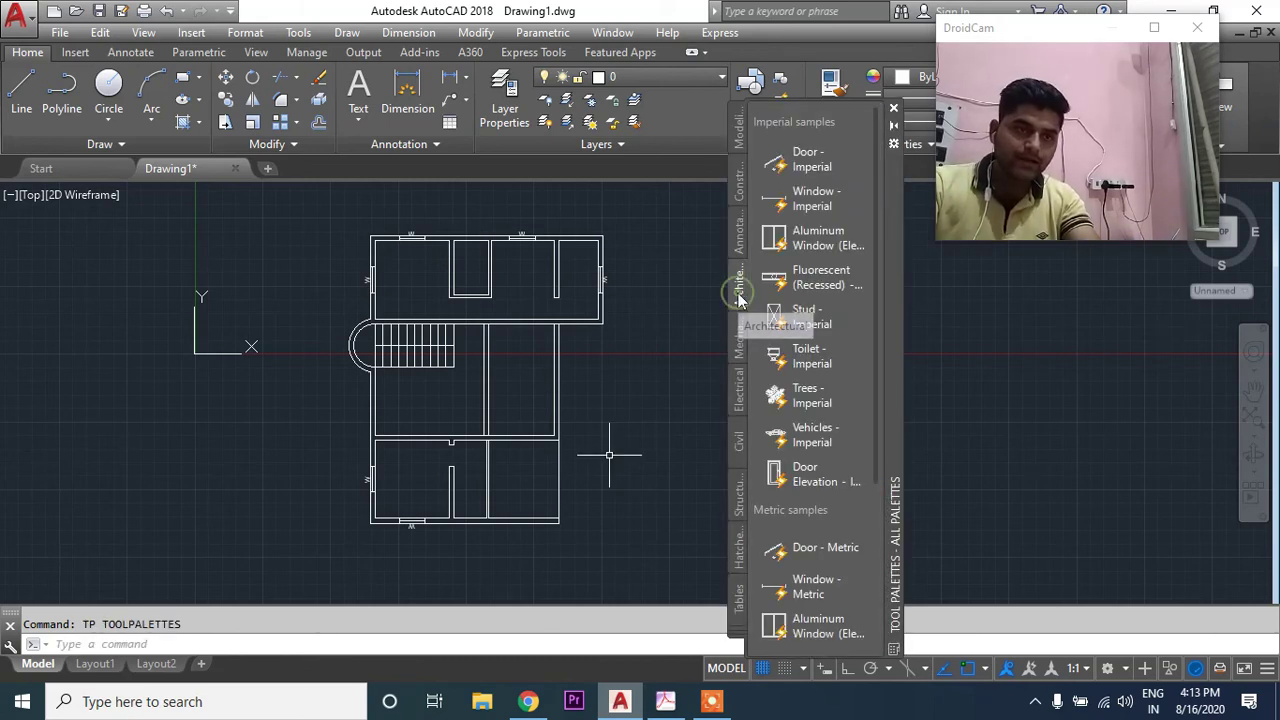
left_click(823, 550)
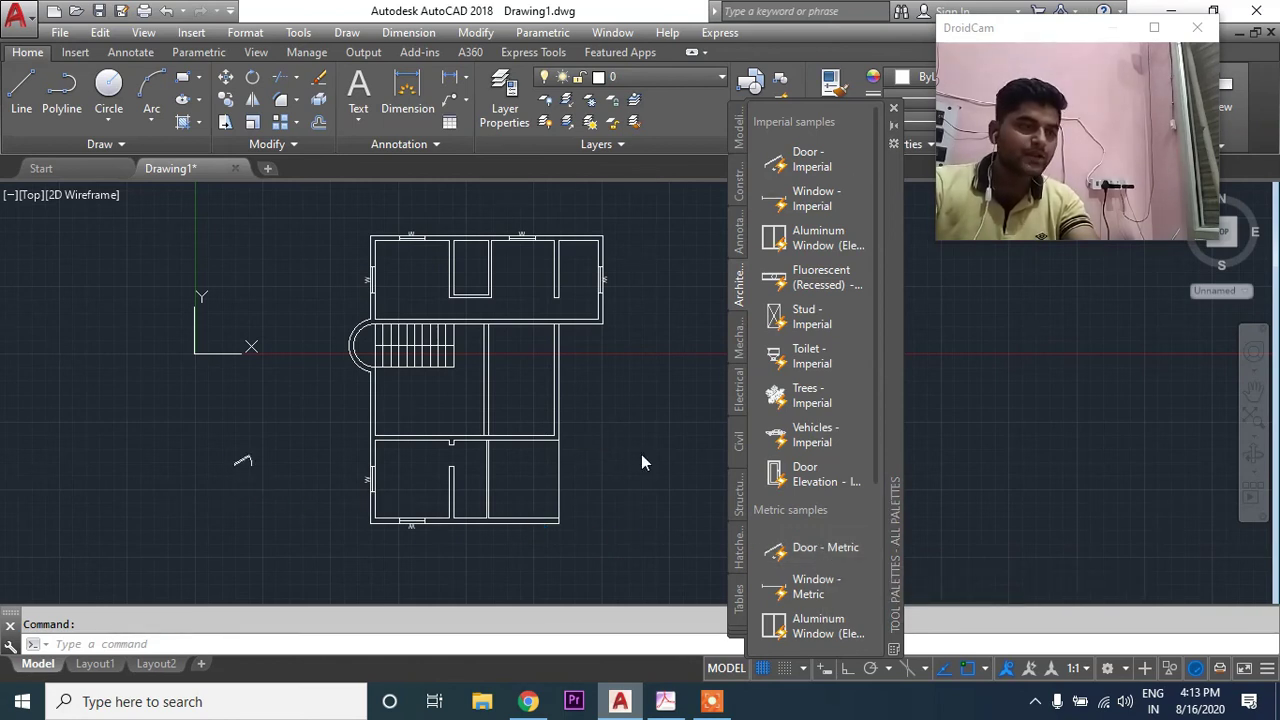
left_click(892, 110)
key("Escape")
scroll(262, 452, "up", 5)
scroll(286, 443, "up", 2)
left_click(289, 437)
scroll(272, 480, "up", 2)
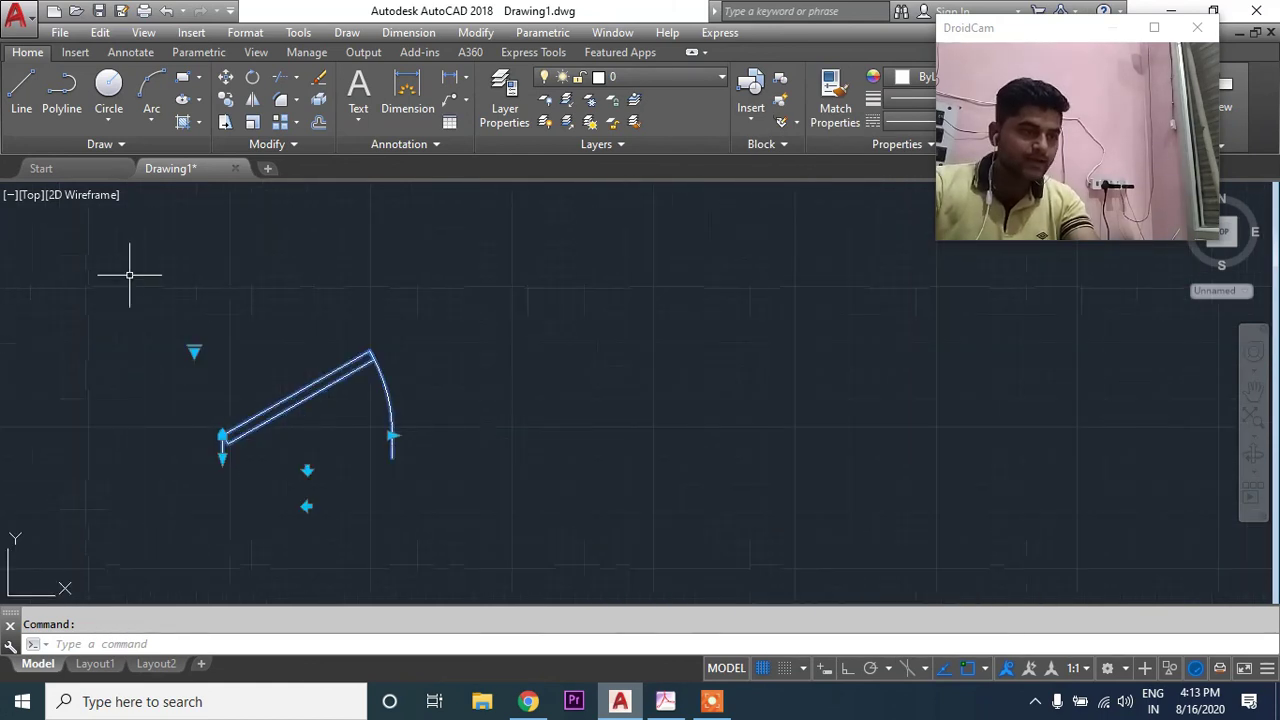
Step: Set the door block's opening angle to 90 degrees
left_click(194, 350)
left_click(229, 423)
key("Escape")
scroll(406, 465, "down", 2)
scroll(380, 450, "down", 1)
scroll(300, 400, "down", 1)
middle_click_drag(294, 391, 214, 401)
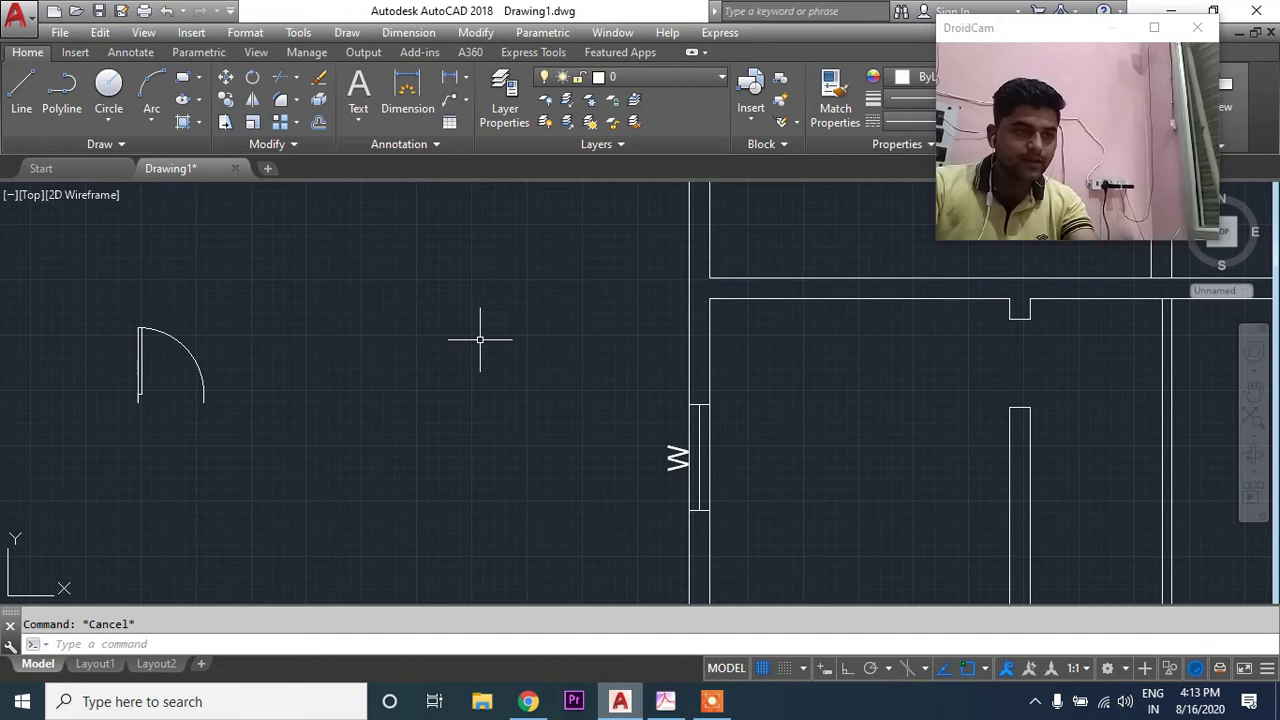
Step: Rotate the door 90 degrees about its hinge corner
left_click(257, 331)
middle_click_drag(257, 331, 384, 315)
left_click(221, 391)
type("ro")
key("Return")
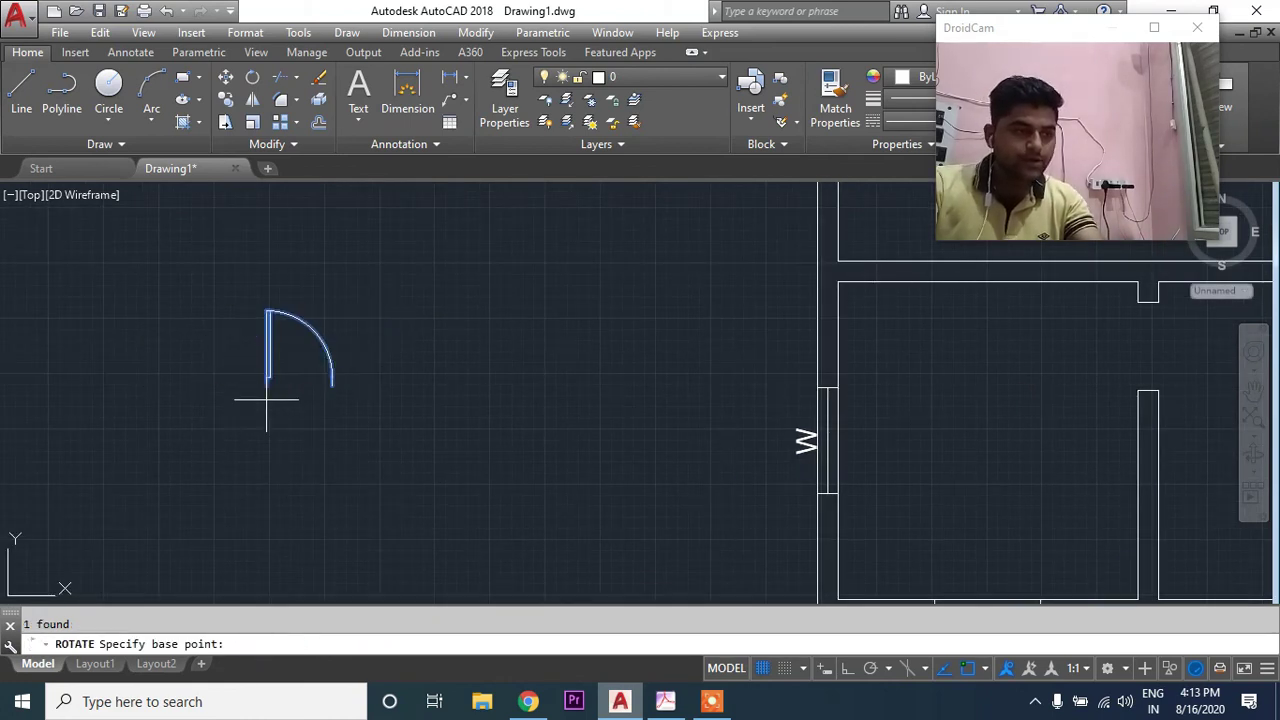
left_click(266, 384)
type("9")
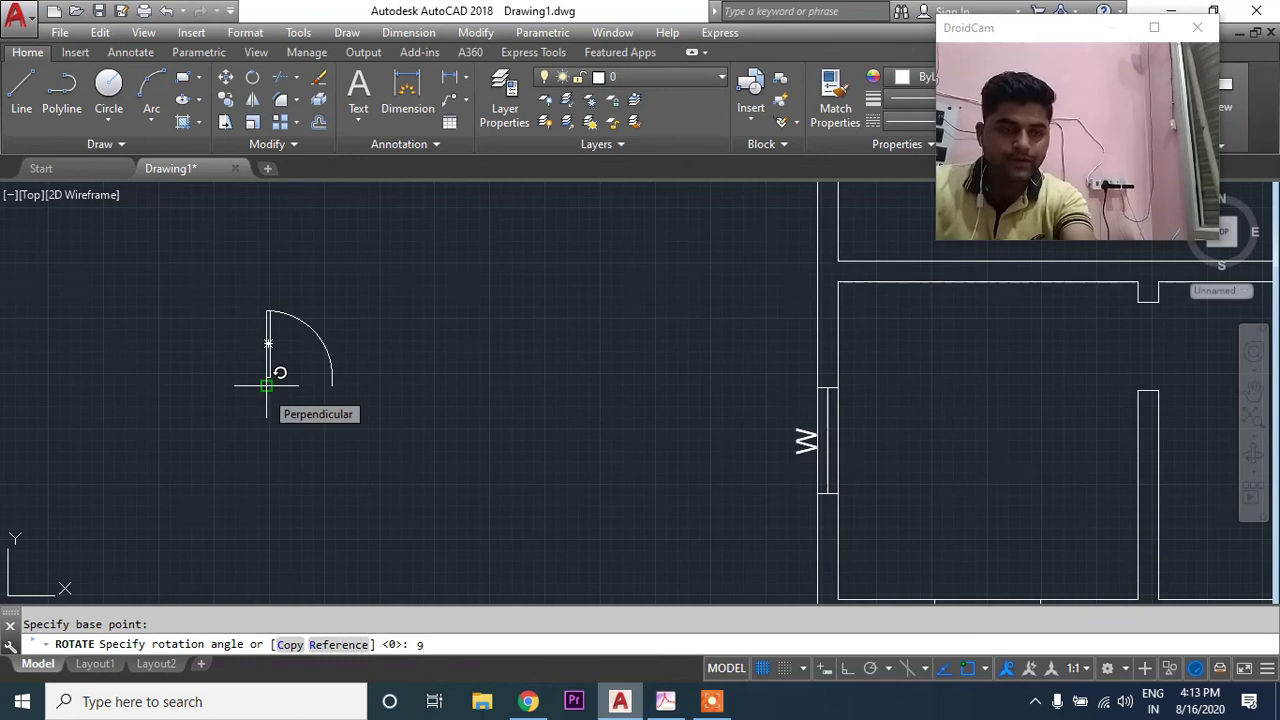
type("0")
key("Return")
mouse_move(360, 409)
middle_mouse_down()
mouse_move(429, 420)
mouse_move(367, 420)
middle_mouse_up()
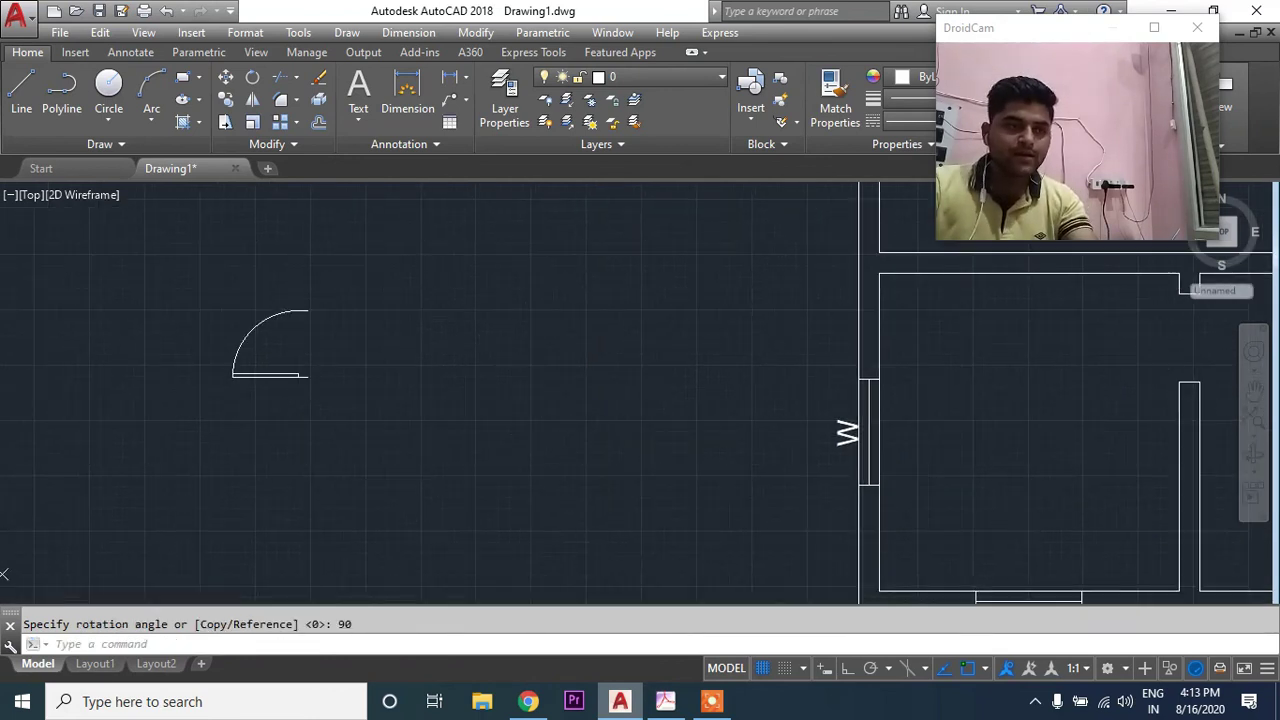
middle_click_drag(986, 378, 829, 380)
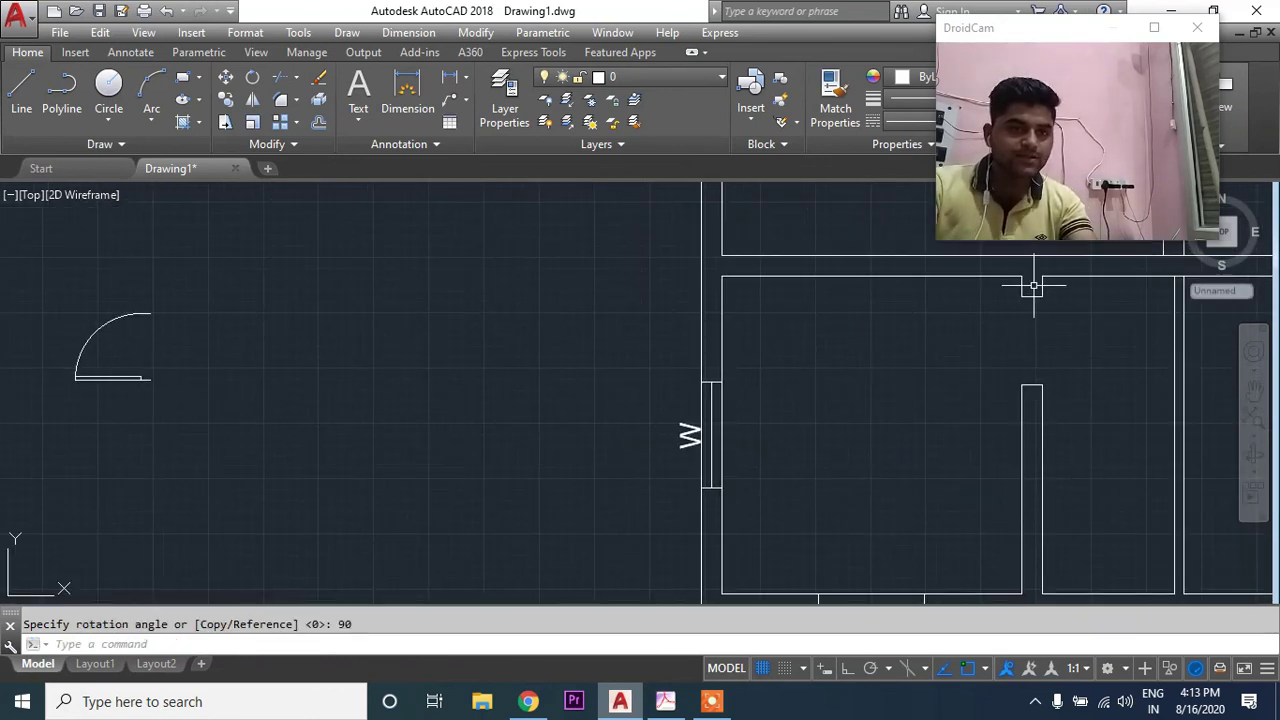
key("Escape")
middle_click_drag(263, 431, 566, 431)
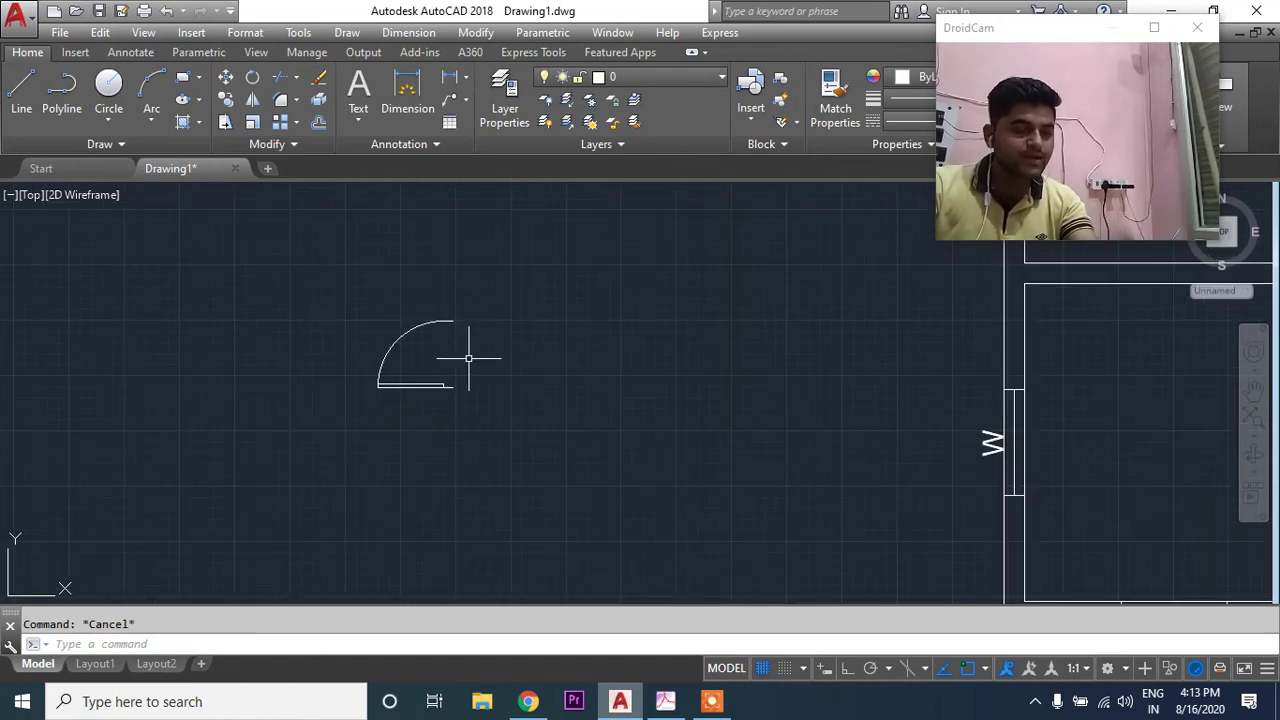
Step: Scale the door by reference so its width becomes 100
type("sc")
key("Return")
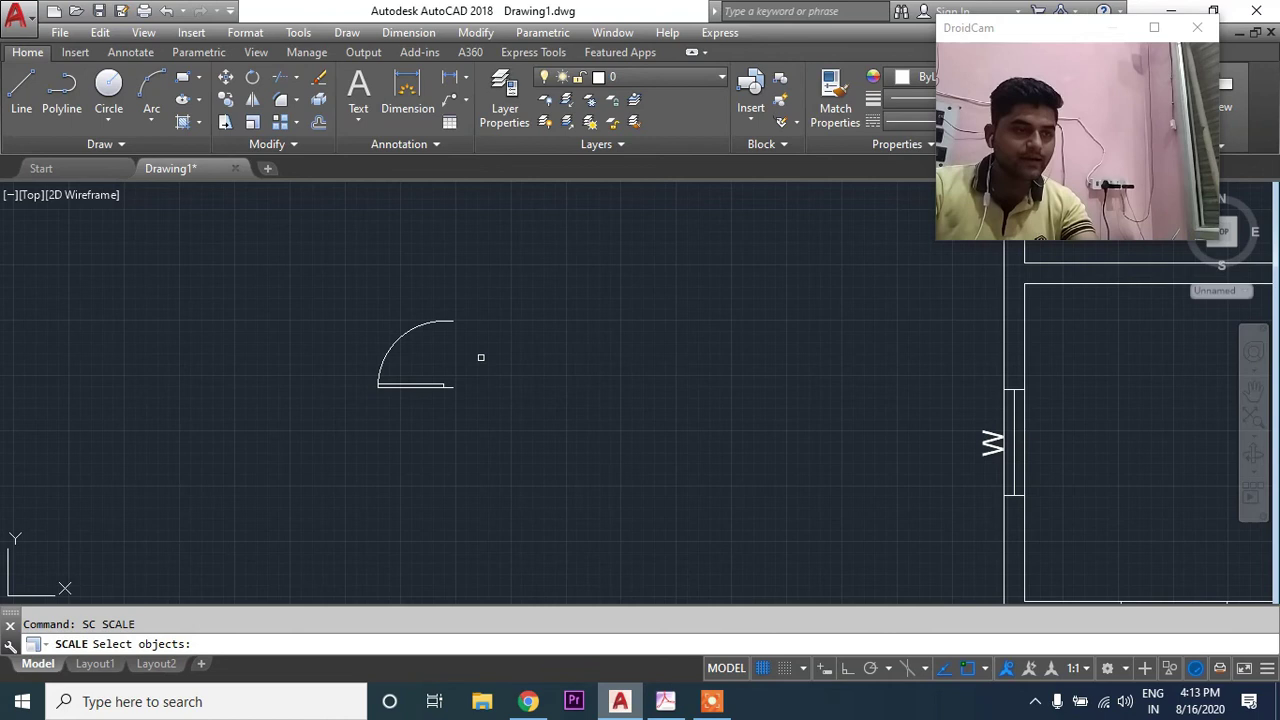
left_click(507, 289)
left_click(272, 444)
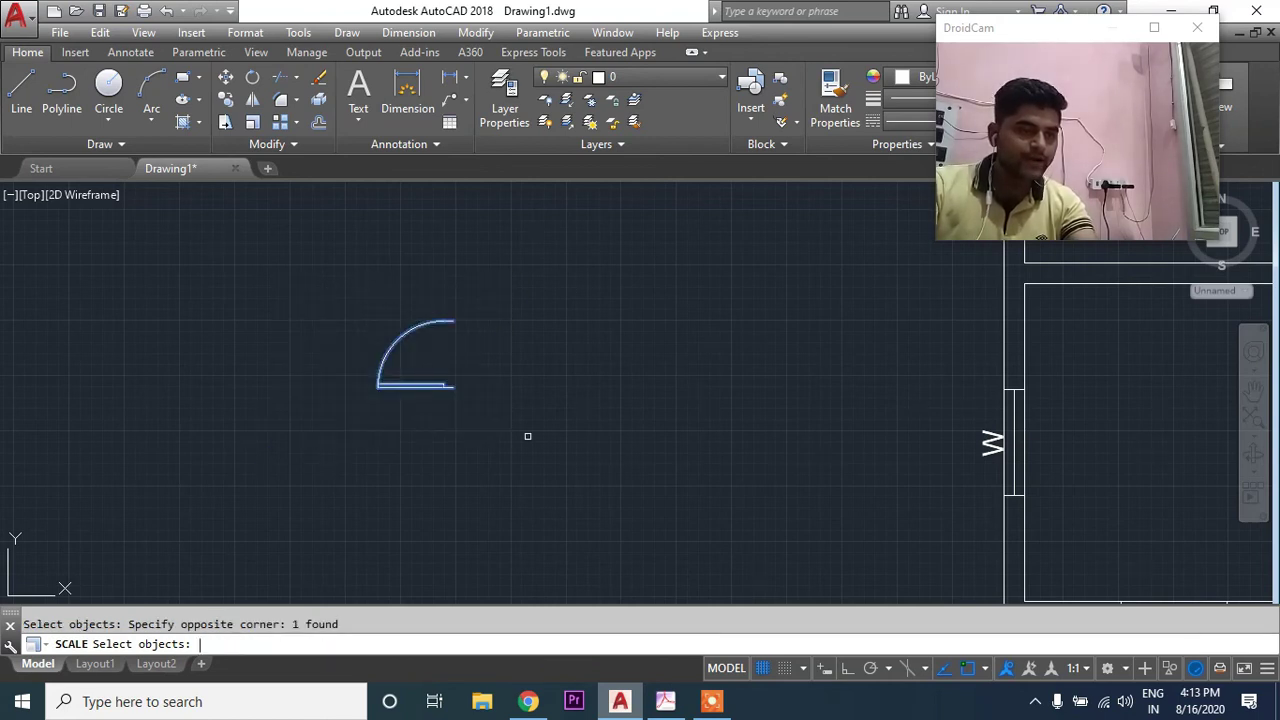
key("Return")
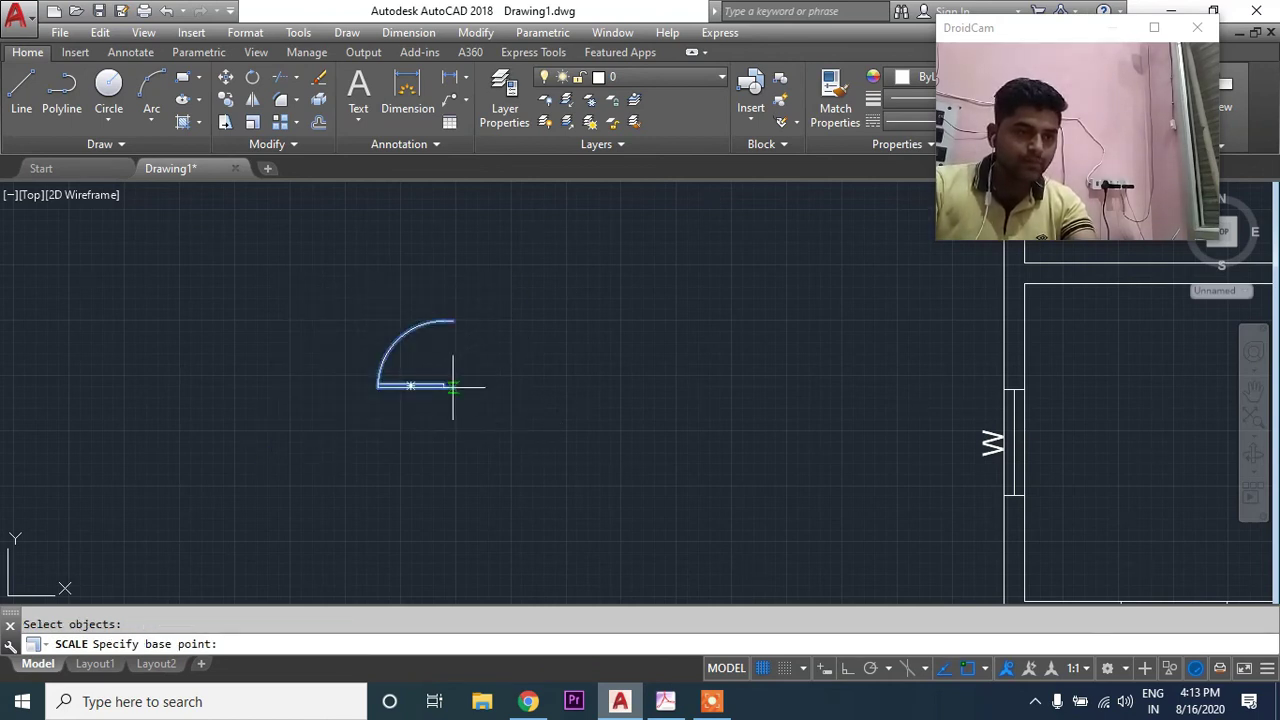
left_click(453, 386)
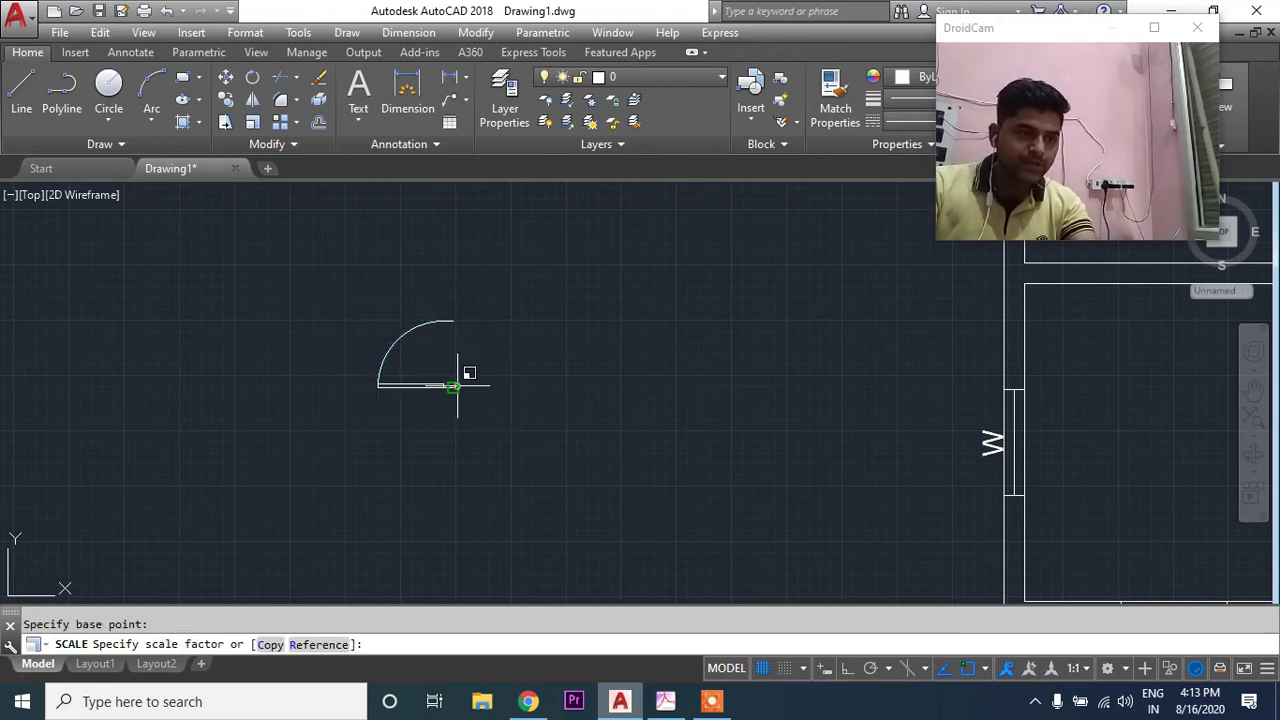
left_click(315, 645)
middle_click_drag(503, 391, 583, 391)
scroll(583, 391, "up", 3)
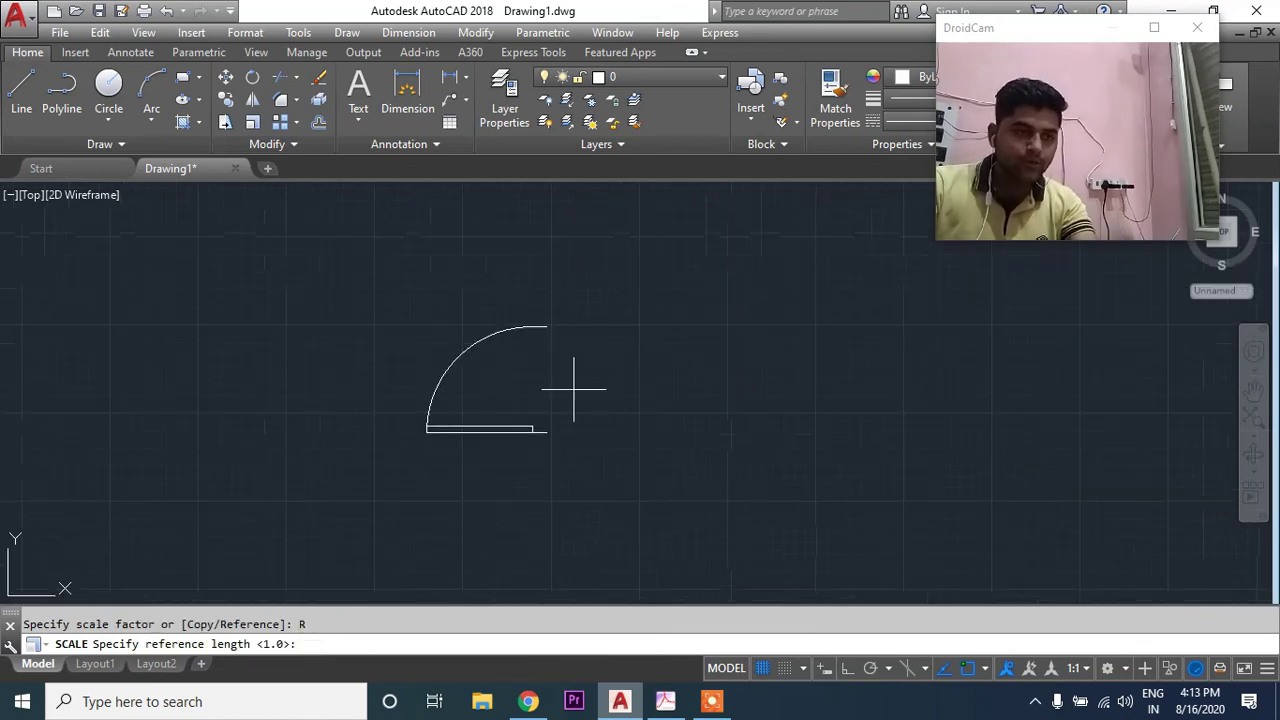
left_click(546, 432)
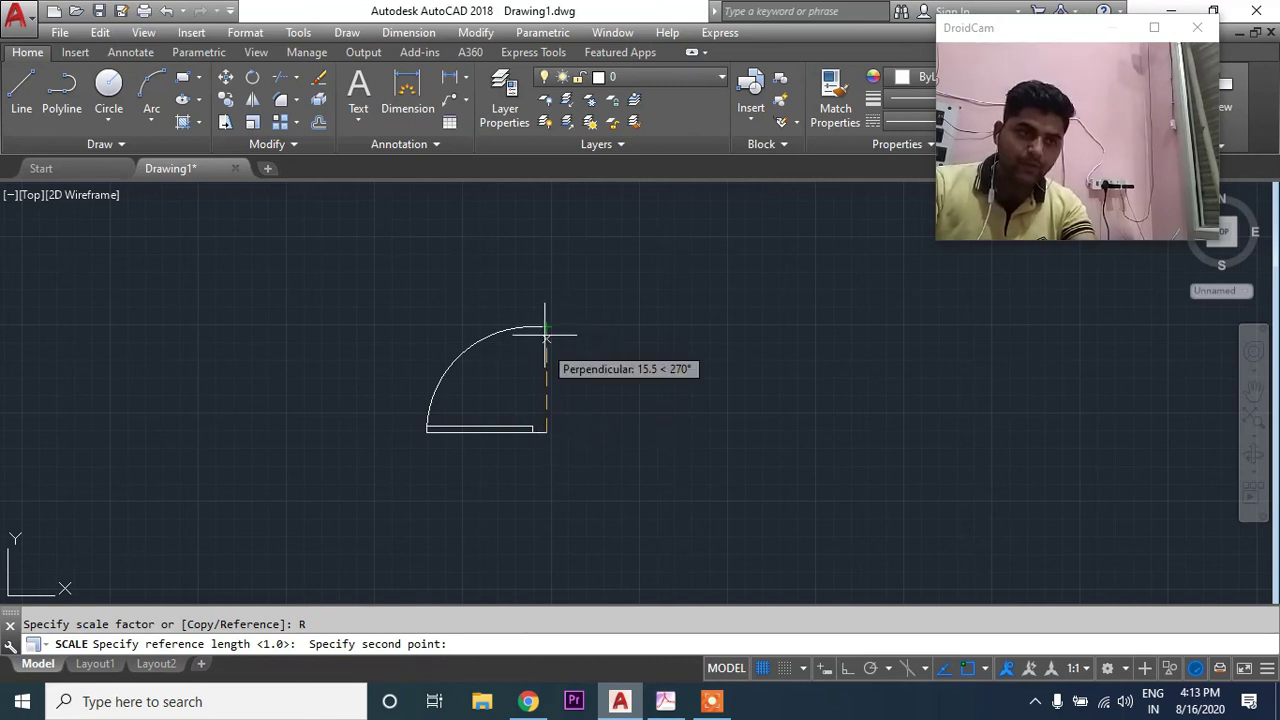
left_click(546, 326)
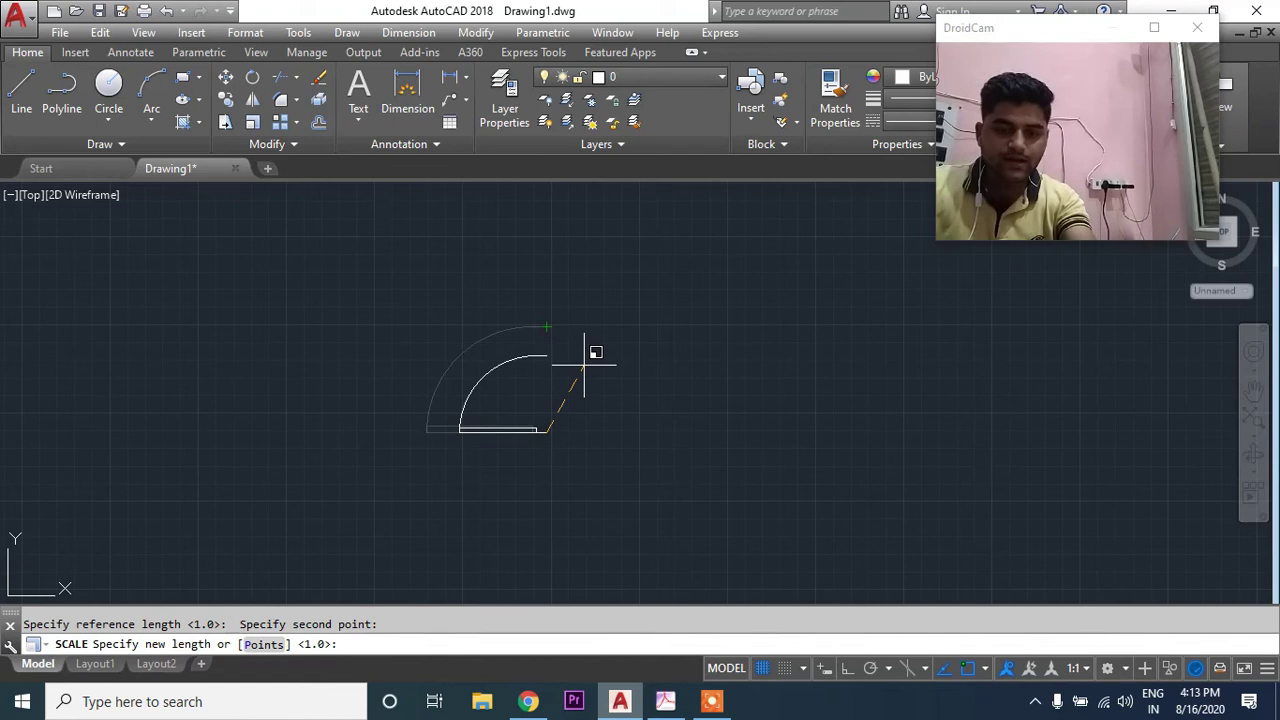
type("100")
key("Return")
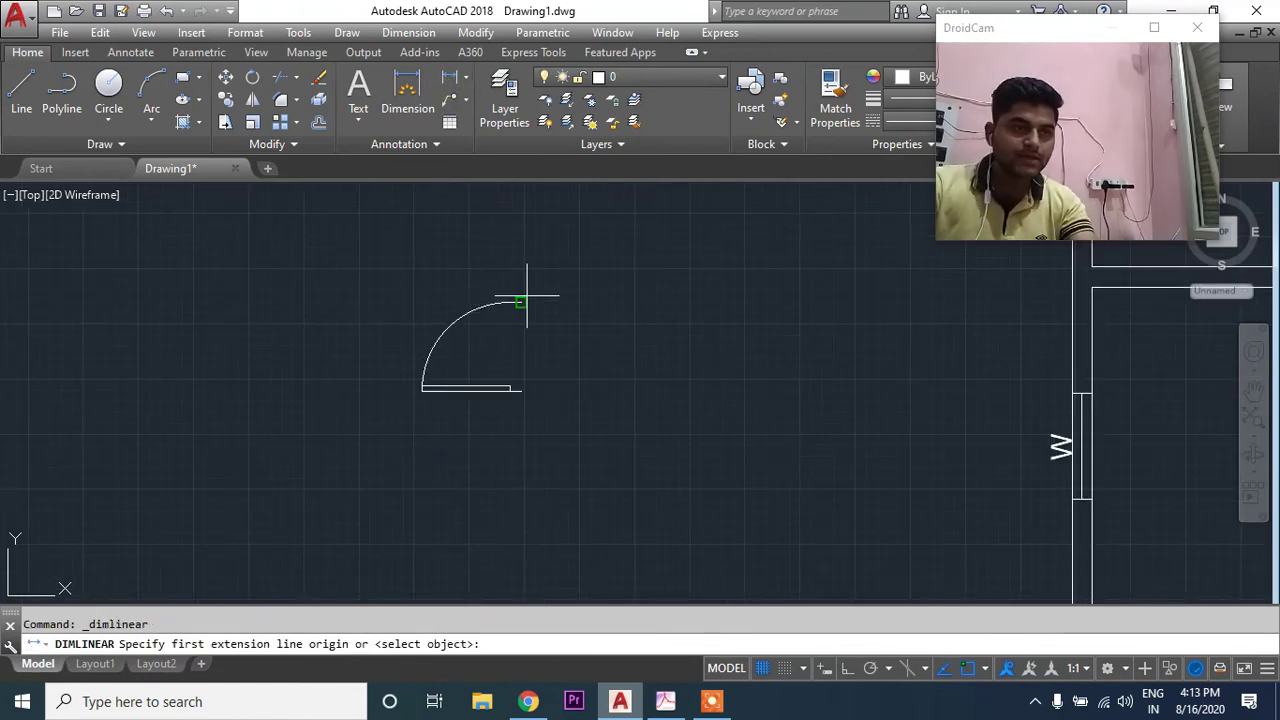
Step: Verify the 100.0 door width and move the door into the lower rooms' wall opening
left_click(521, 389)
left_click(521, 302)
key("Escape")
left_click(619, 291)
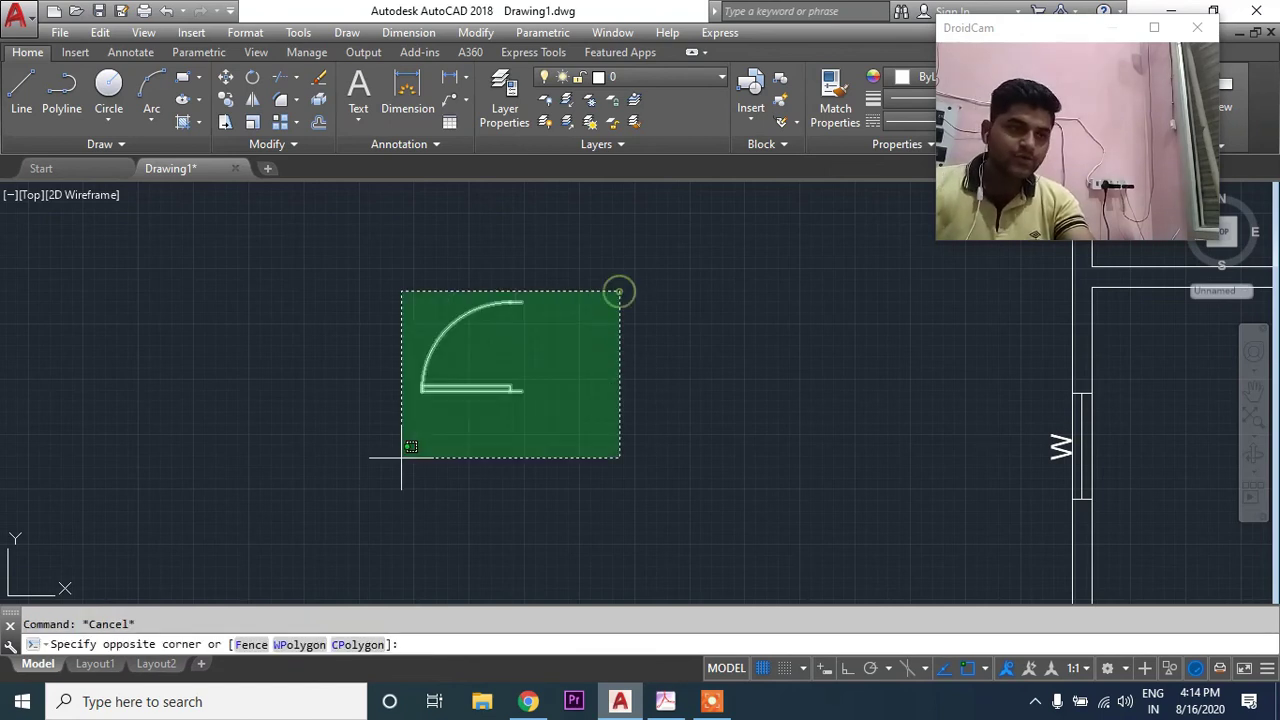
left_click(401, 457)
type("m")
key("Return")
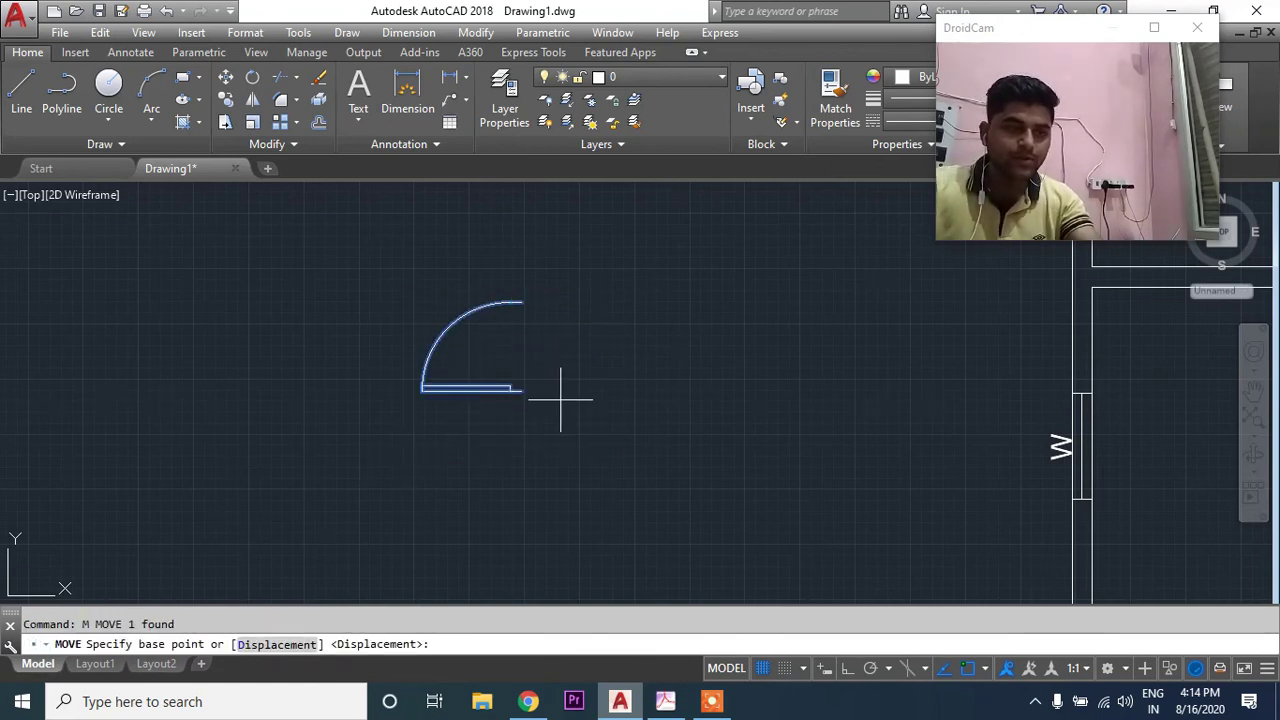
left_click(520, 391)
scroll(214, 409, "down", 5)
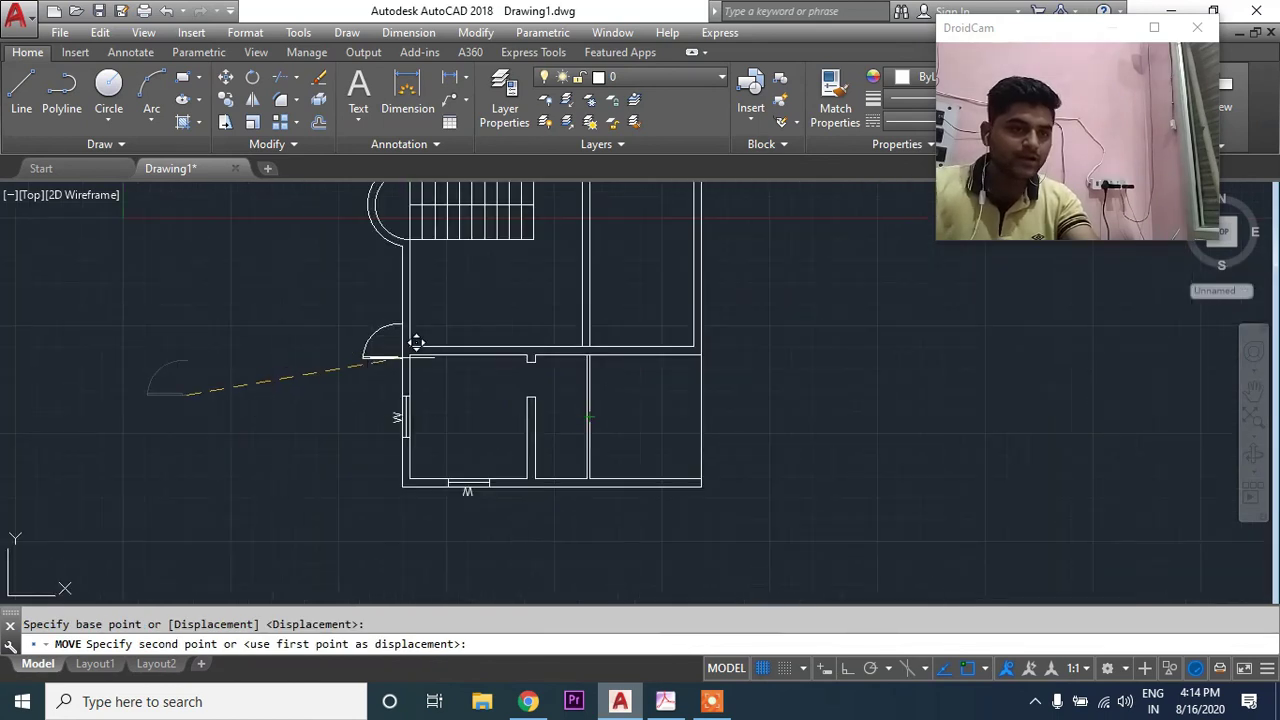
scroll(600, 400, "up", 5)
left_click(686, 451)
scroll(686, 451, "down", 3)
key("Escape")
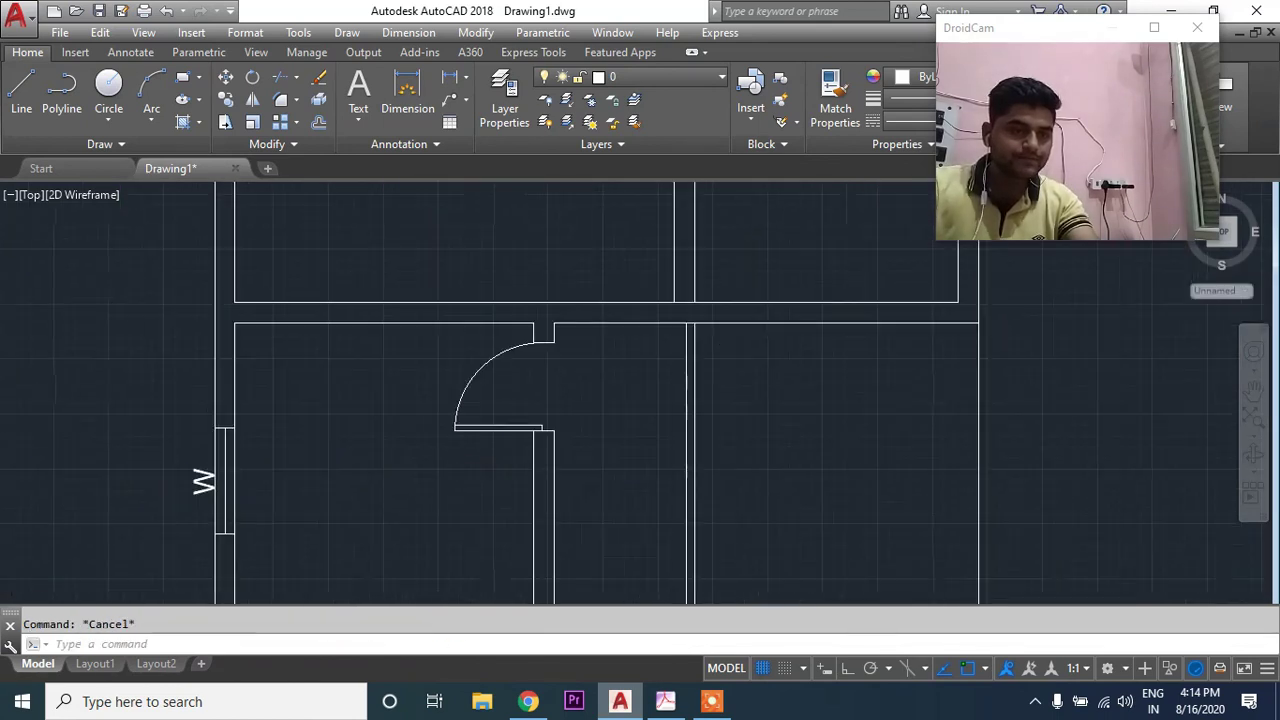
Step: Zoom out to the whole plan, then focus on the upper rooms and staircase
middle_click_drag(630, 493, 686, 508)
scroll(520, 450, "down", 4)
middle_click_drag(528, 457, 608, 449)
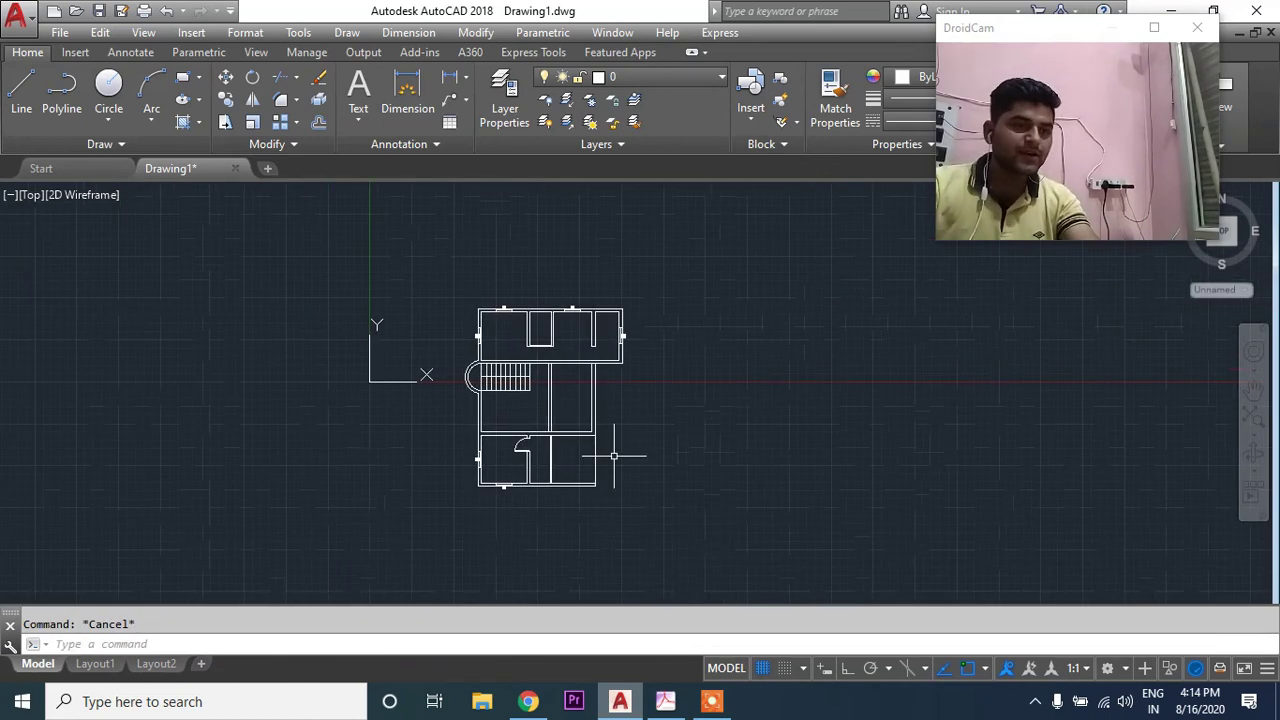
scroll(540, 349, "up", 2)
scroll(540, 349, "up", 3)
middle_click_drag(471, 312, 491, 349)
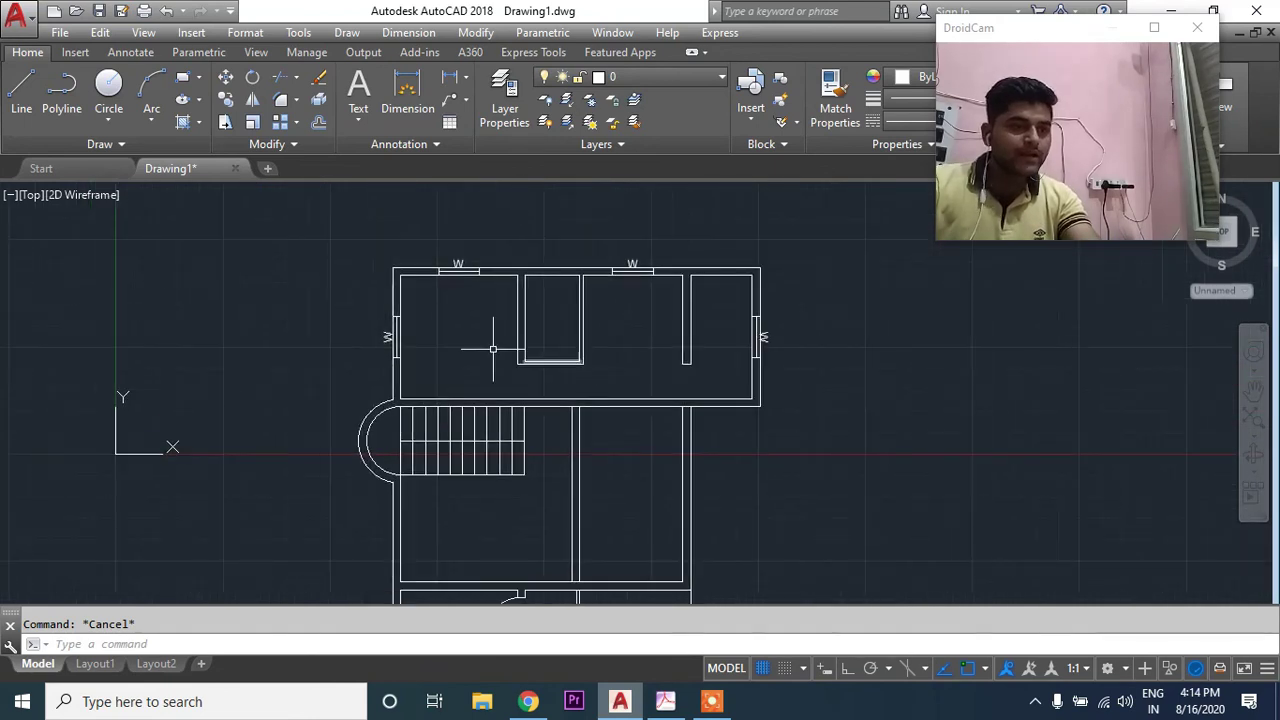
scroll(618, 373, "up", 3)
middle_click_drag(577, 386, 591, 337)
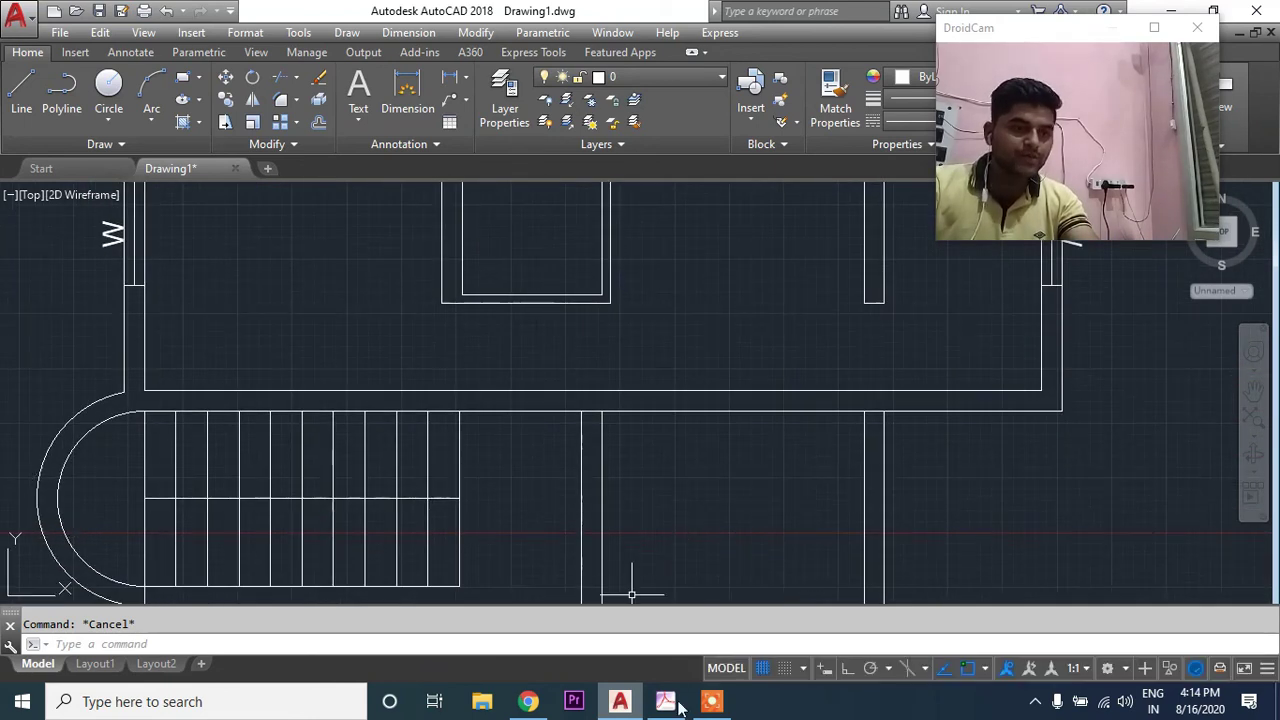
Step: Check the 340x360, 160x250 and 290x360 rooms in the reference PDF, then return to AutoCAD
left_click(665, 701)
scroll(586, 291, "up", 3)
scroll(586, 291, "up", 4)
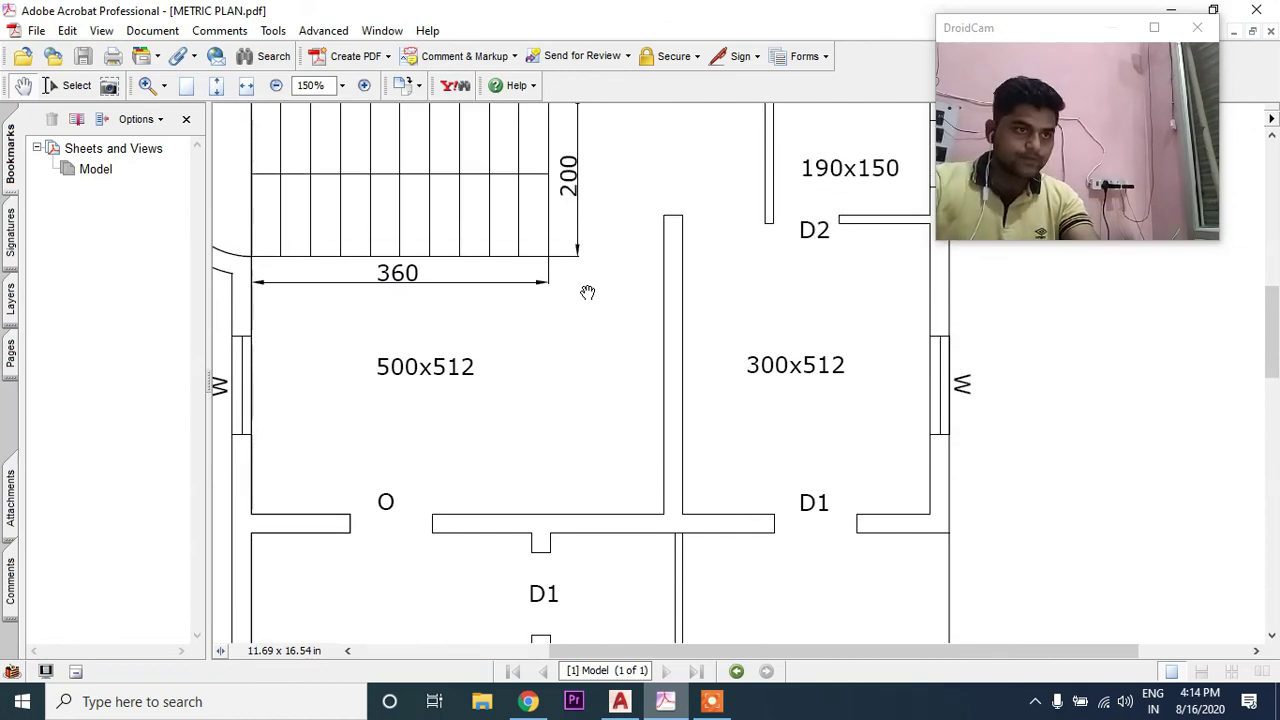
scroll(586, 291, "up", 3)
scroll(587, 291, "up", 2)
scroll(570, 280, "up", 1)
scroll(551, 266, "up", 1)
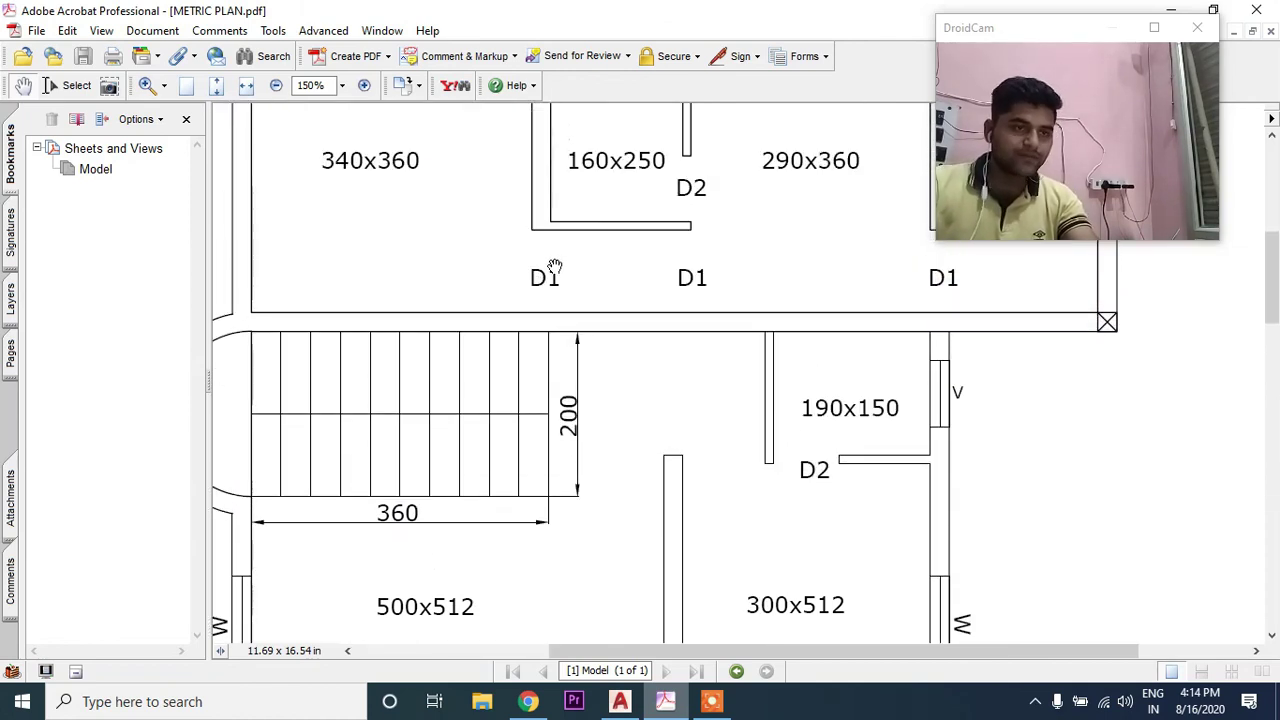
scroll(538, 297, "up", 1)
key("alt+Tab")
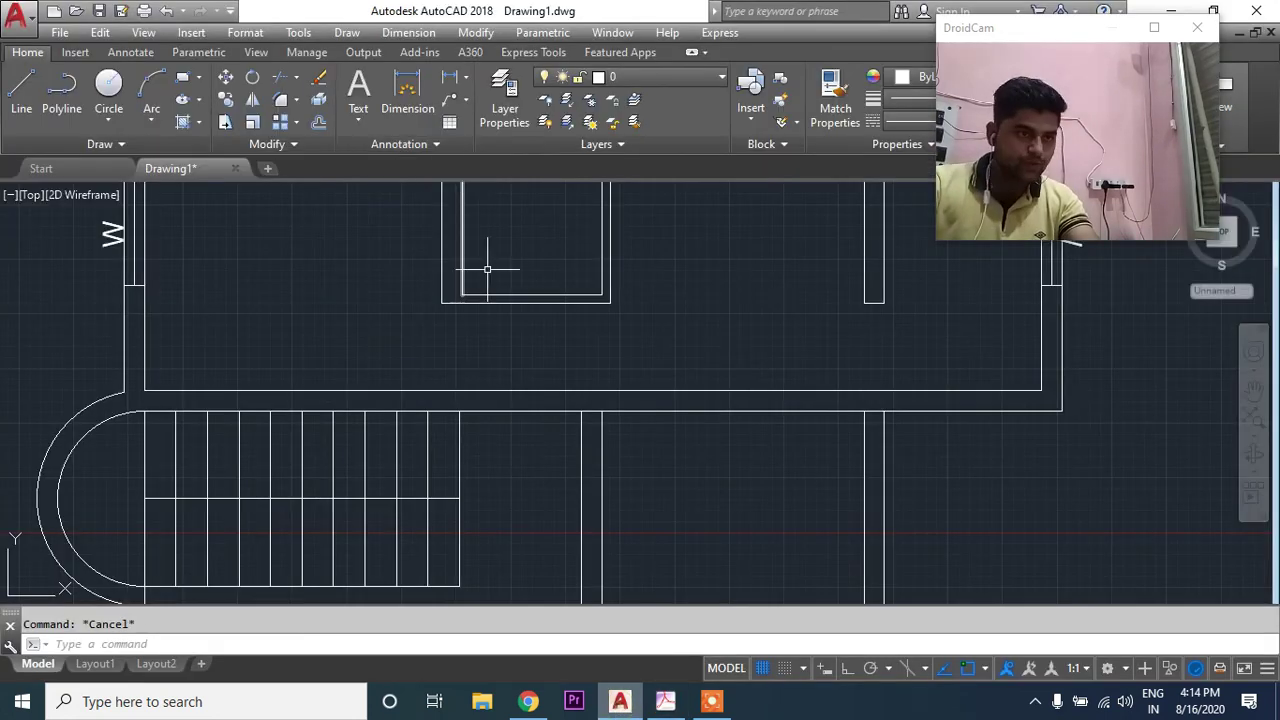
left_click(428, 112)
scroll(520, 372, "up", 2)
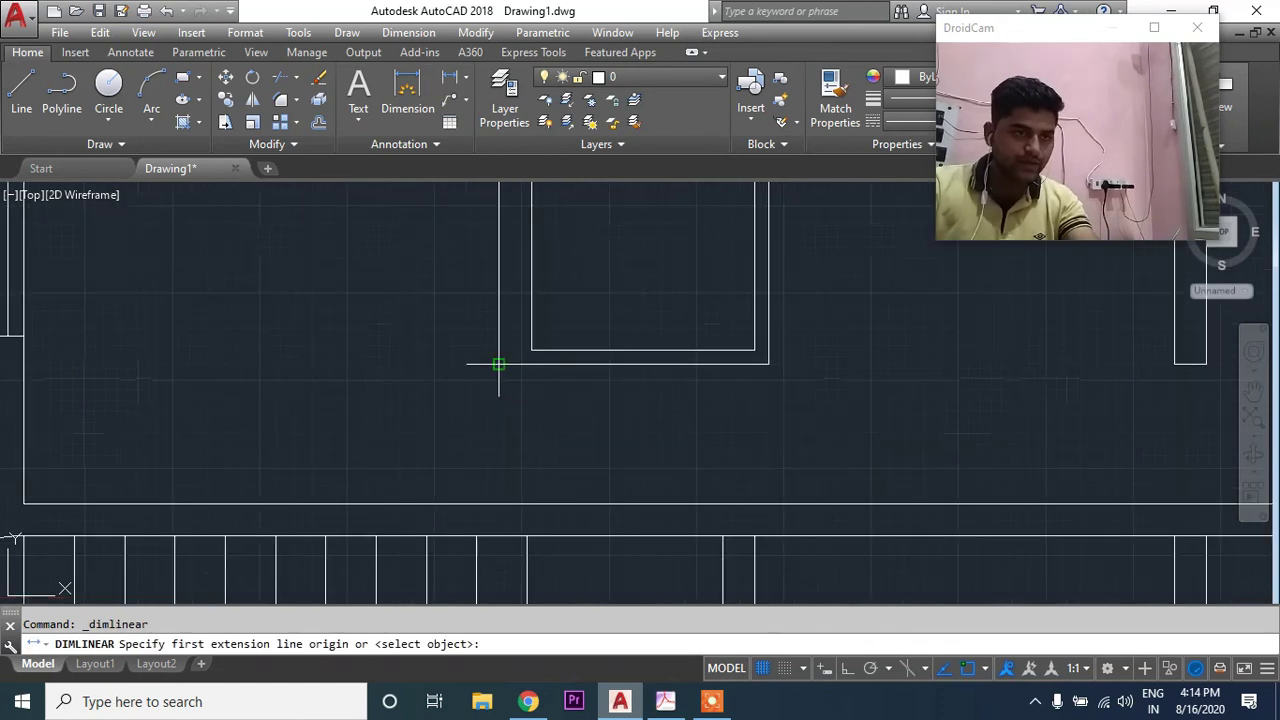
left_click(501, 367)
left_click(499, 503)
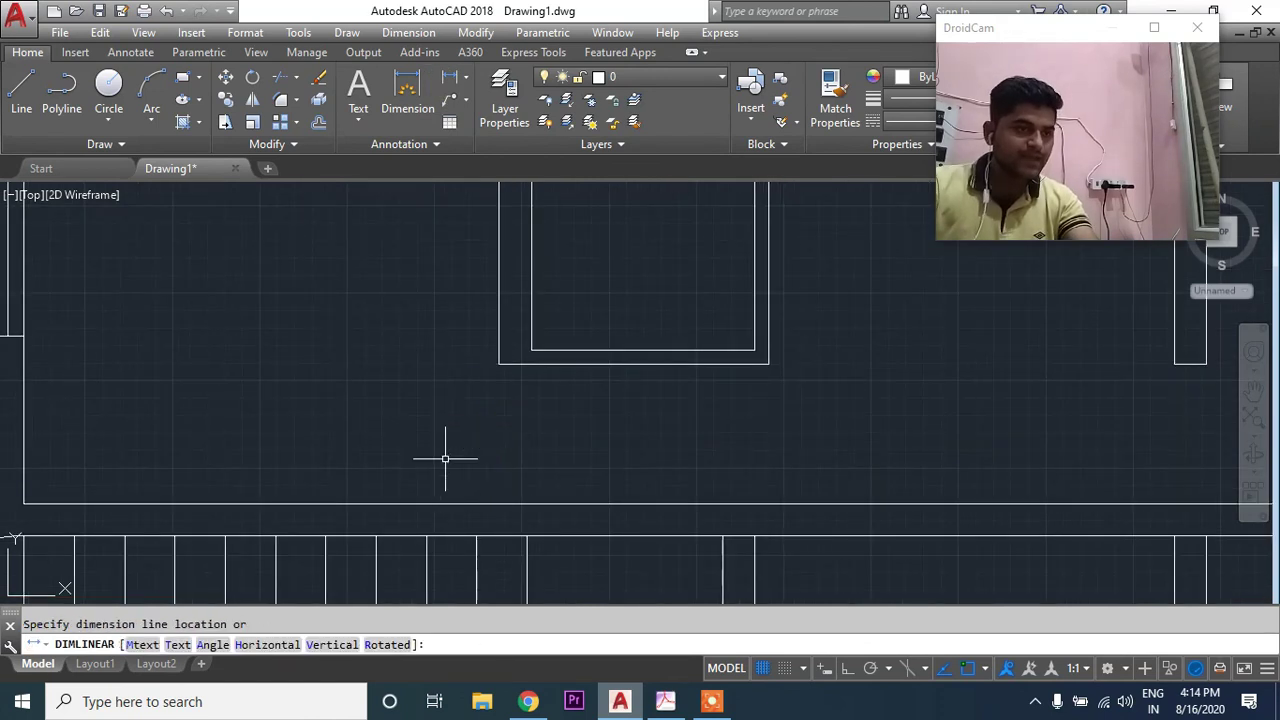
key("Escape")
scroll(449, 457, "down", 3)
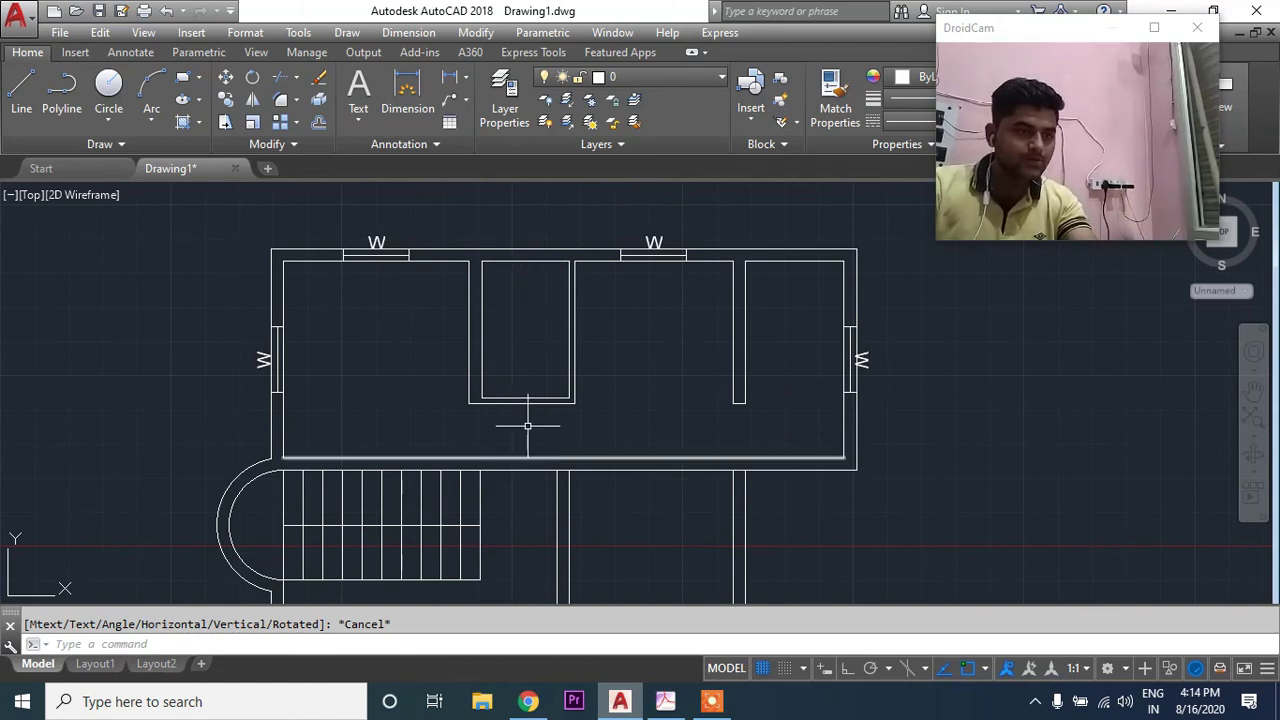
key("Escape")
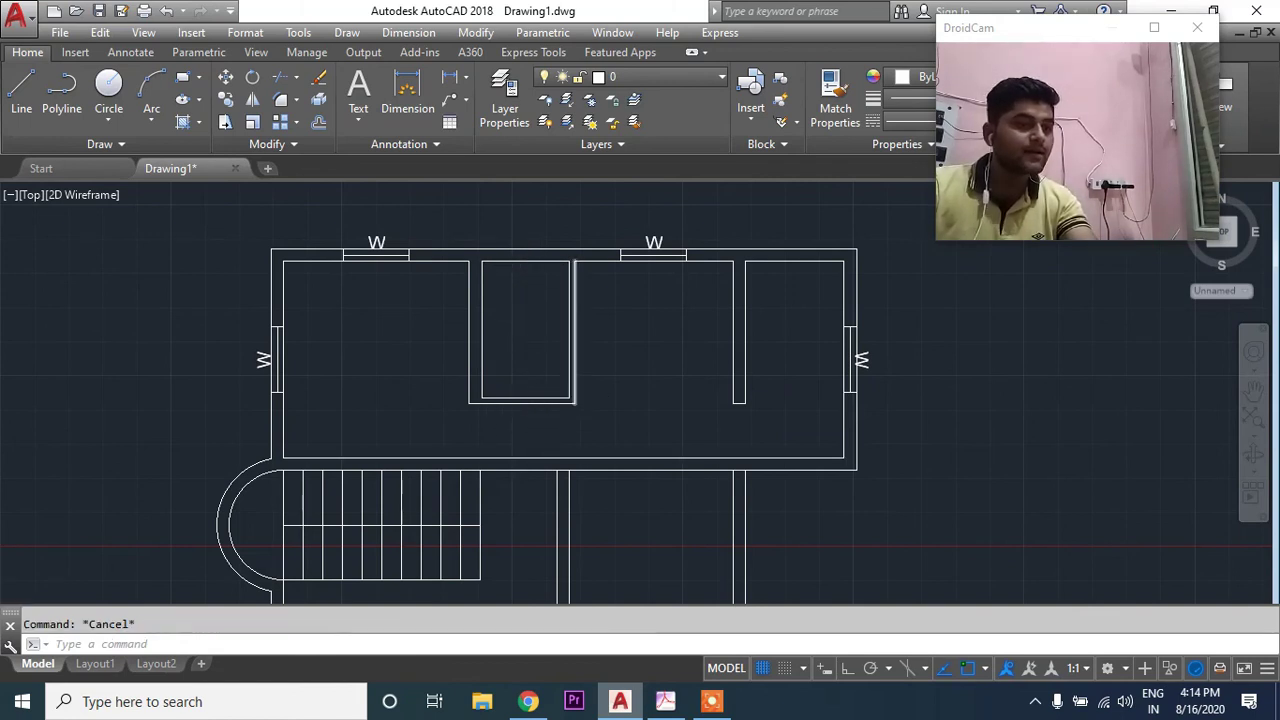
scroll(555, 400, "up", 3)
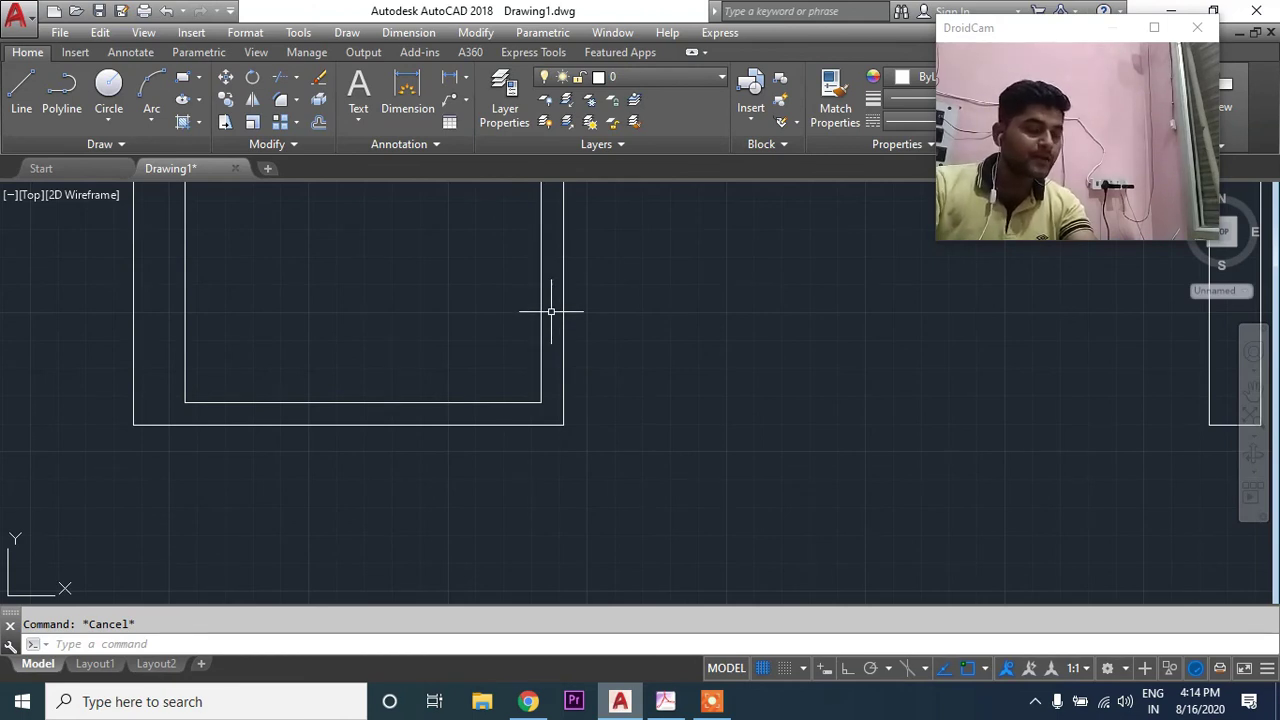
scroll(551, 312, "down", 3)
scroll(553, 309, "down", 1)
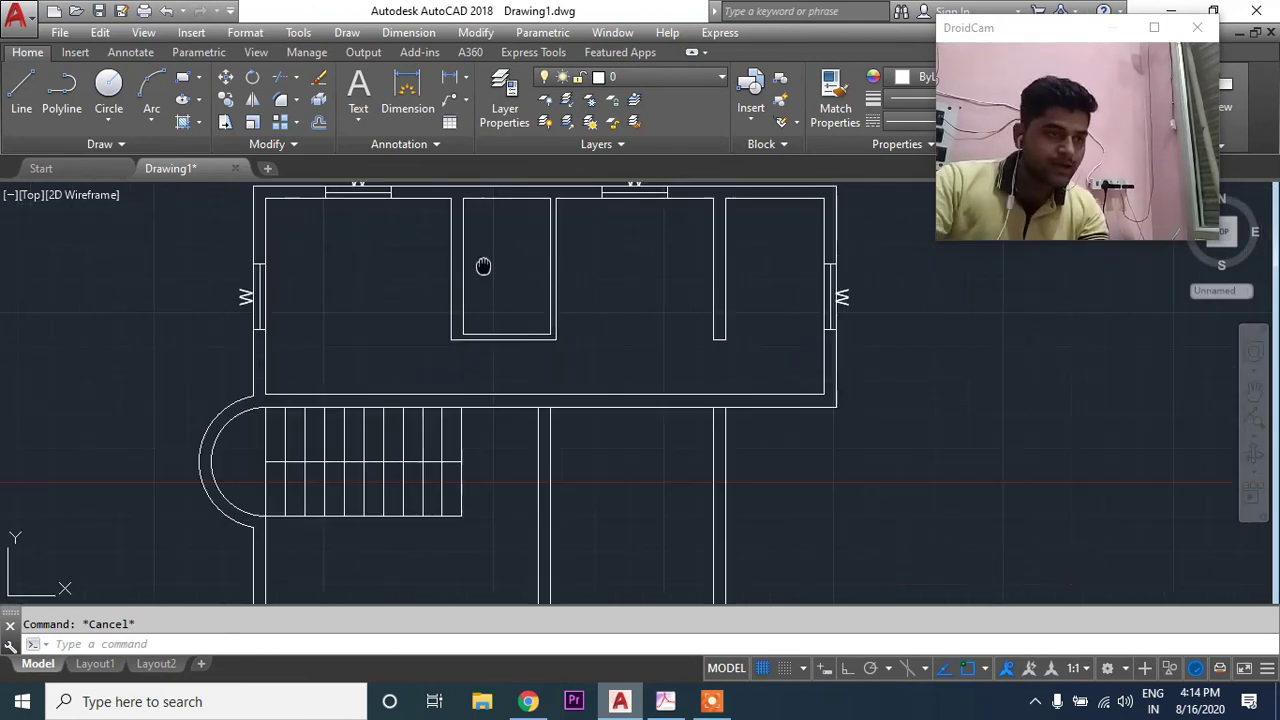
middle_click_drag(484, 265, 517, 315)
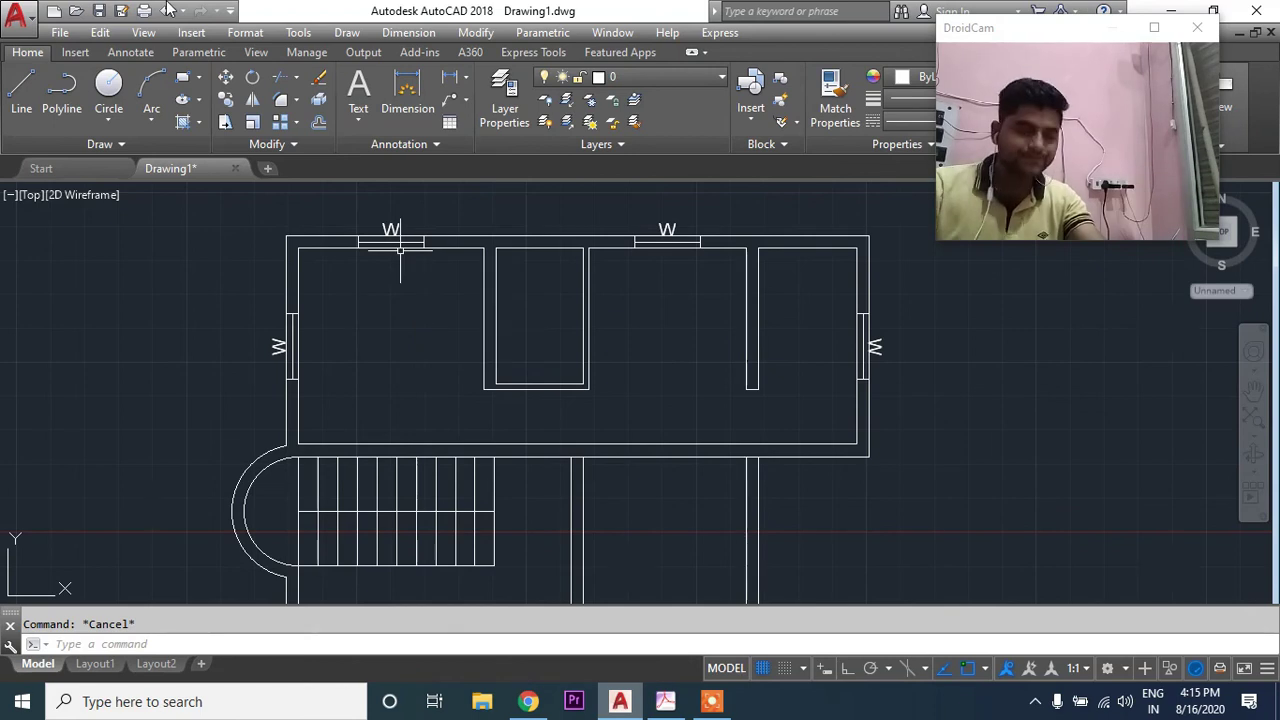
scroll(575, 385, "up", 2)
scroll(595, 378, "up", 2)
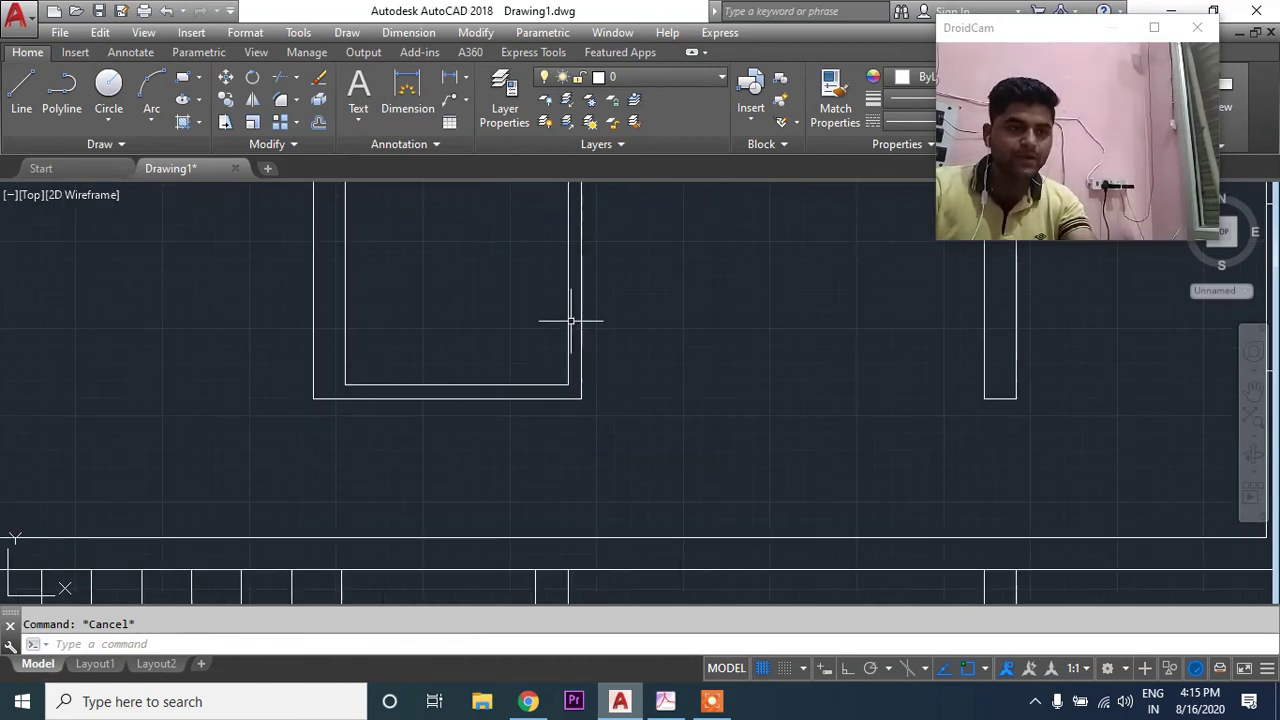
Step: Draw a short cross-line across the small room's right wall at its inner corner
left_click(18, 110)
scroll(580, 375, "up", 3)
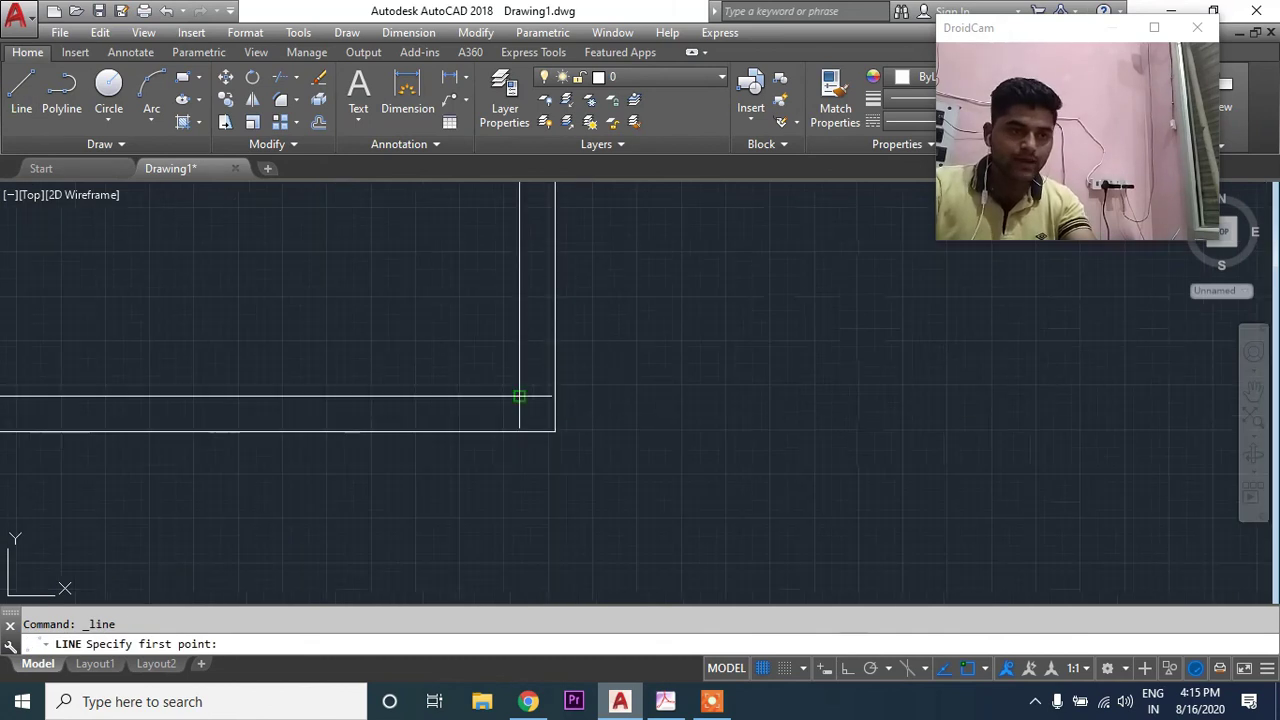
left_click(519, 396)
left_click(554, 396)
key("Escape")
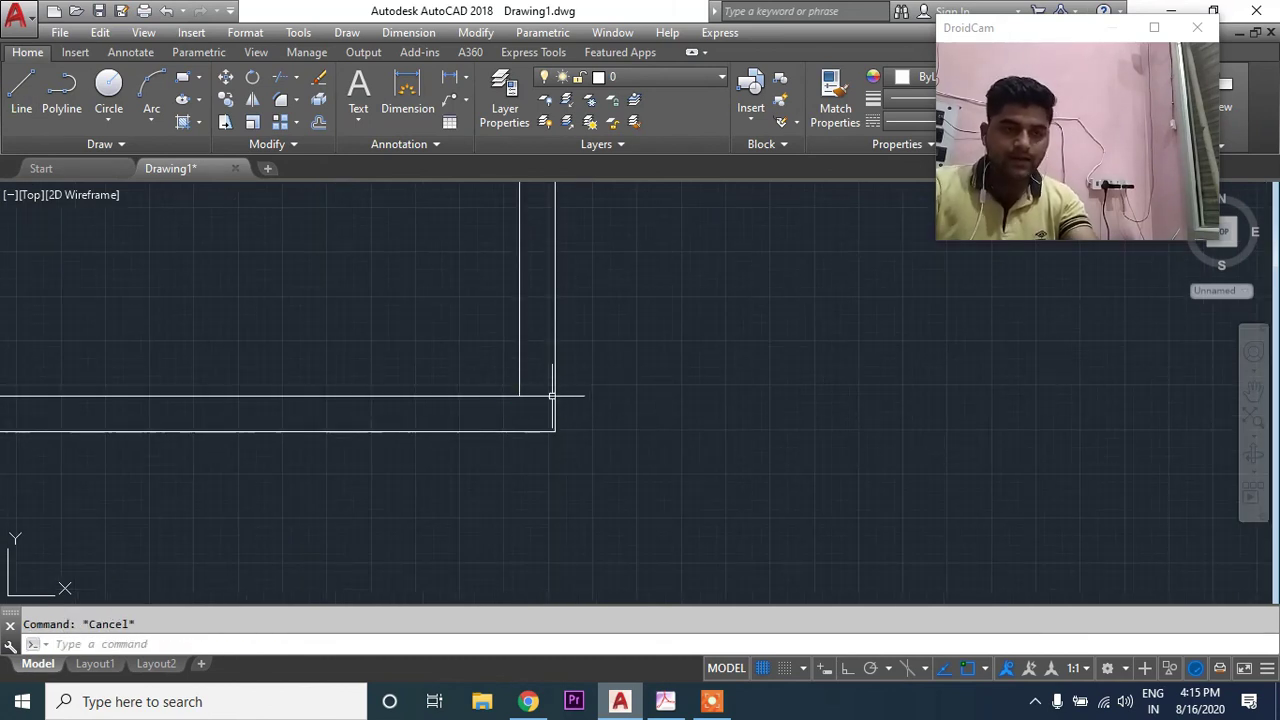
Step: Offset the cross-line 80 units up the wall to mark the opening's other edge
type("o")
key("Return")
type("80")
key("Return")
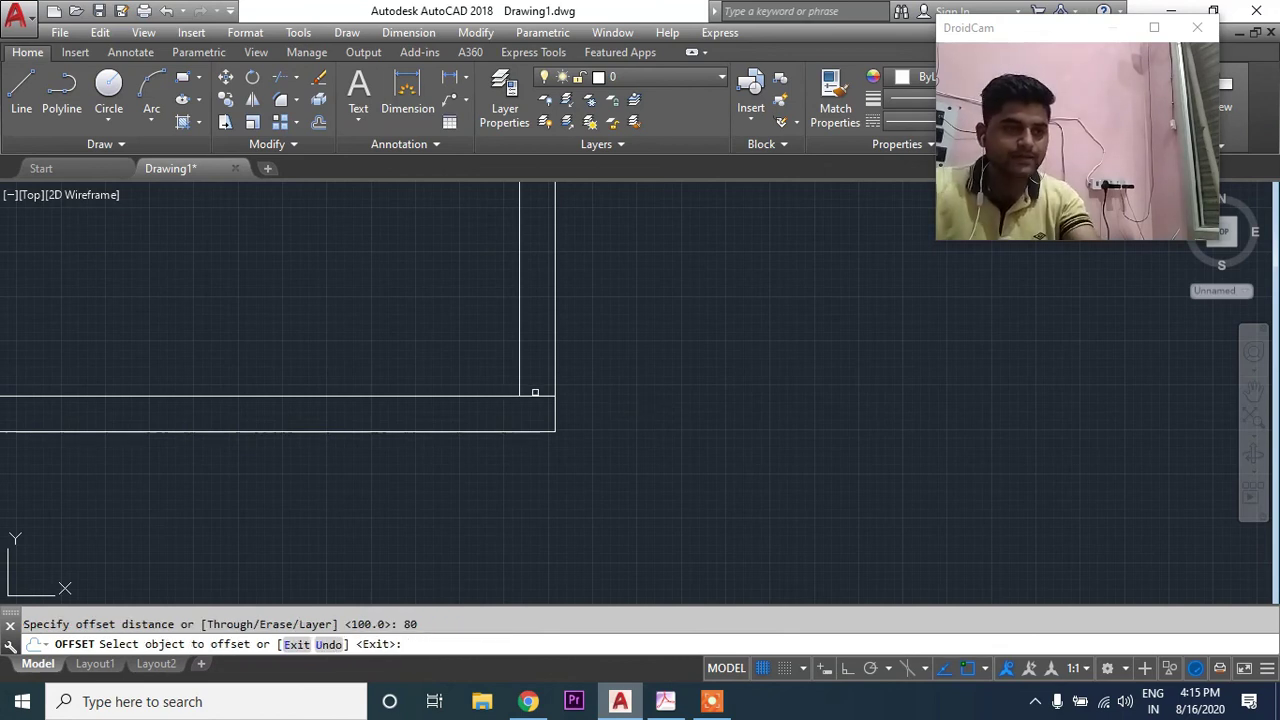
left_click(537, 396)
left_click(520, 280)
scroll(540, 330, "down", 3)
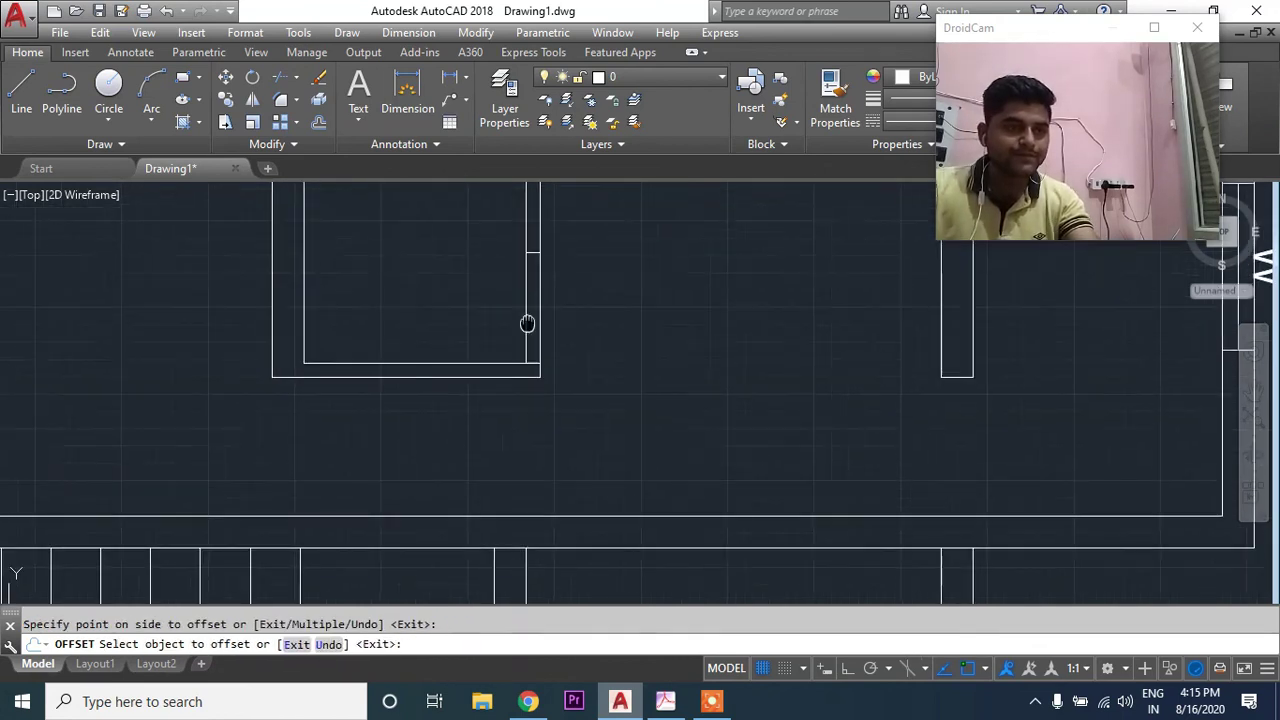
key("Escape")
Step: Start trimming the wall lines, then cancel the selection and zoom out
type("te cor")
key("Return")
left_click(605, 320)
key("Escape")
scroll(436, 326, "down", 3)
scroll(529, 314, "down", 2)
scroll(574, 292, "down", 1)
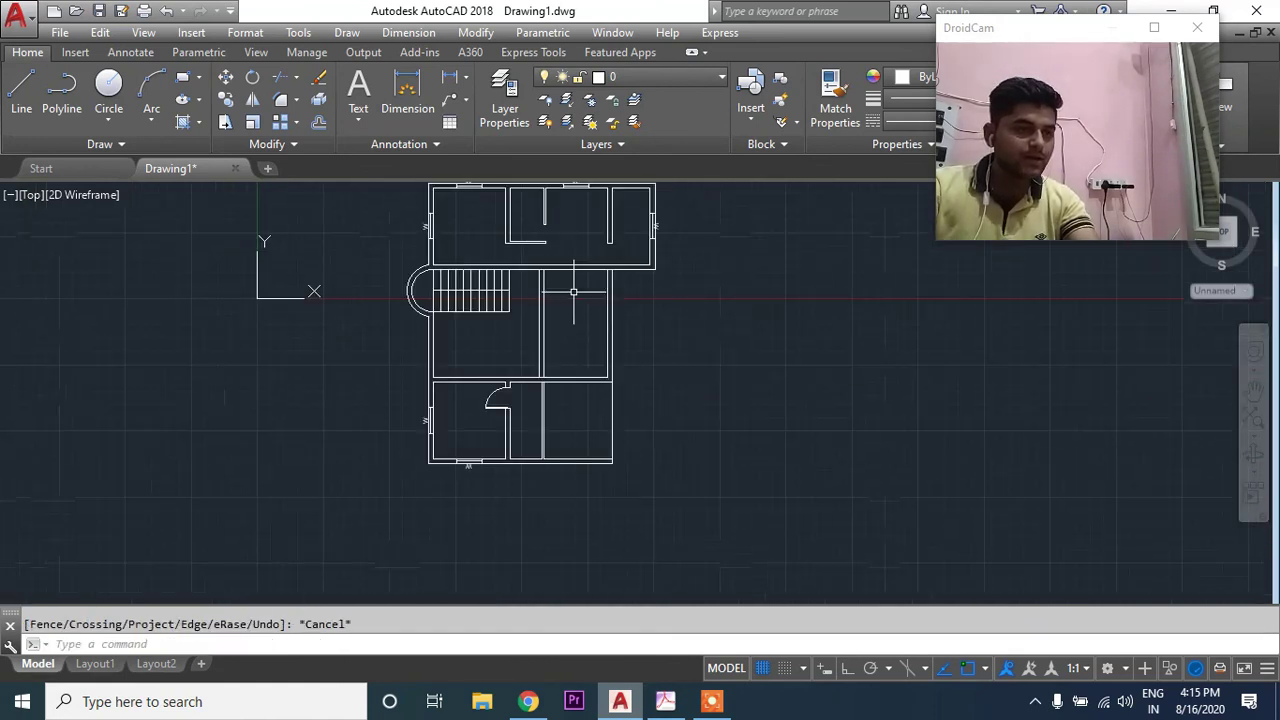
scroll(570, 340, "down", 1)
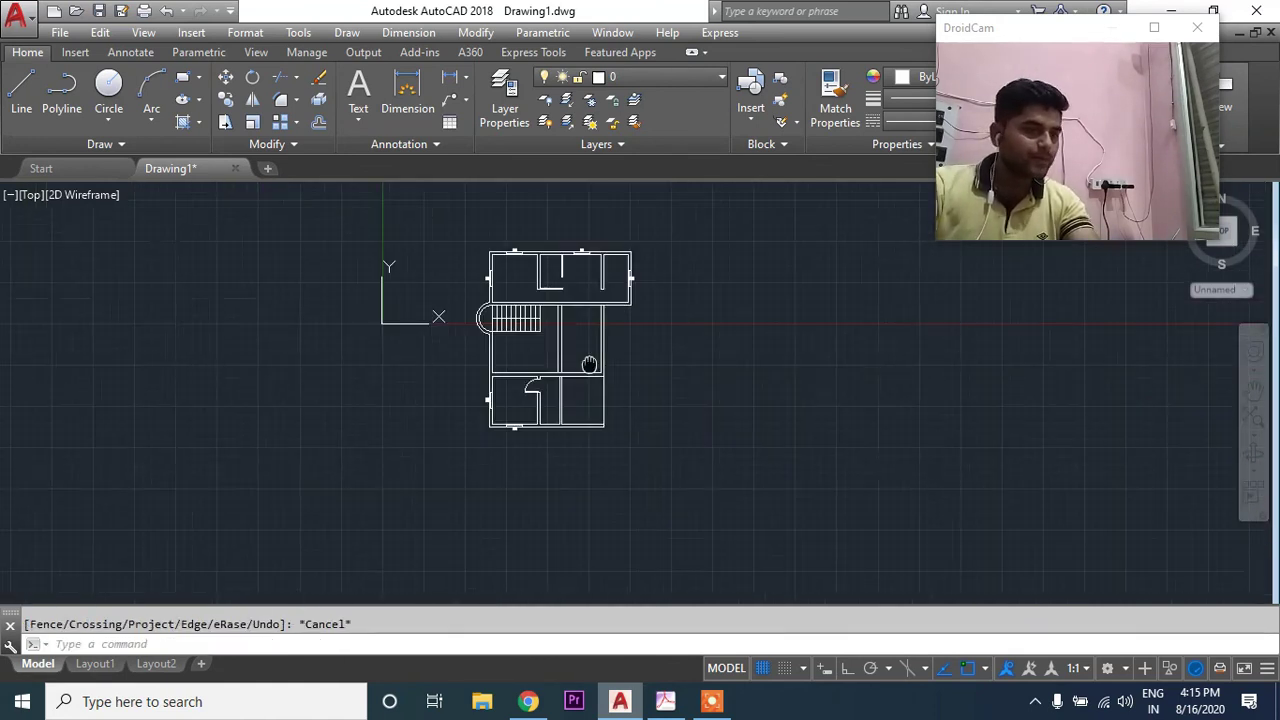
scroll(455, 308, "down", 1)
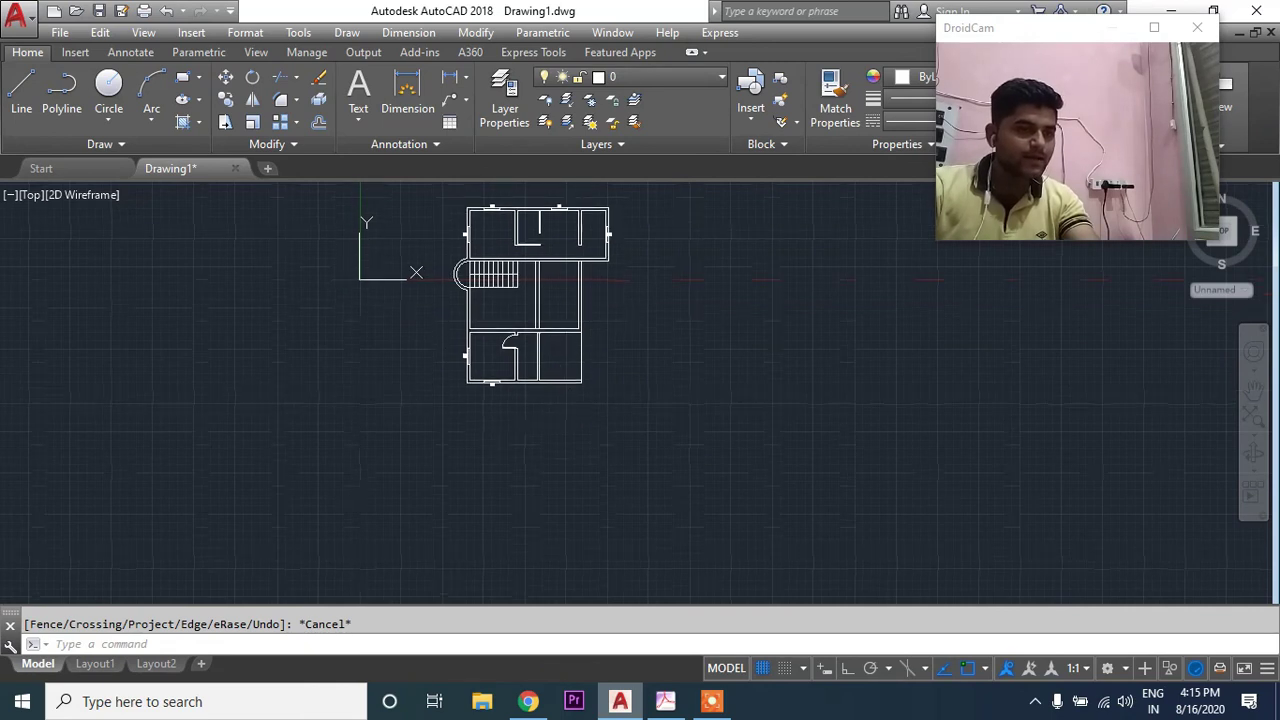
middle_click_drag(461, 296, 488, 334)
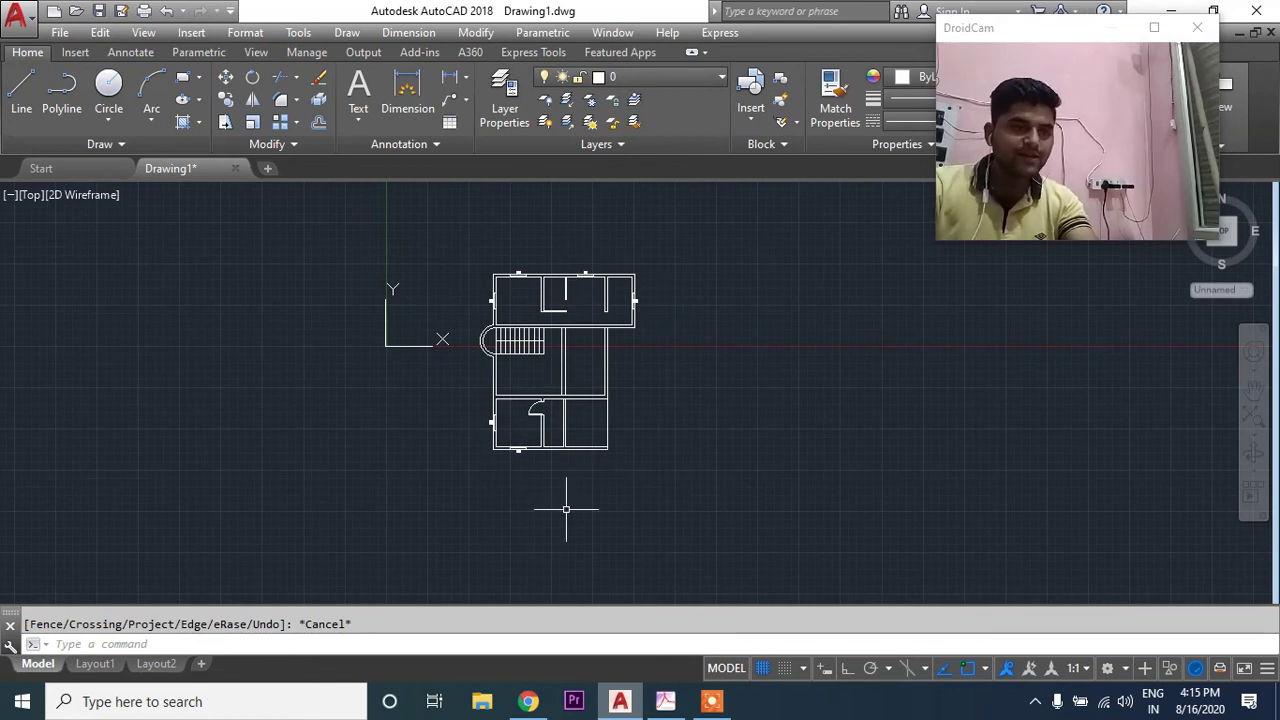
middle_click_drag(541, 479, 536, 448)
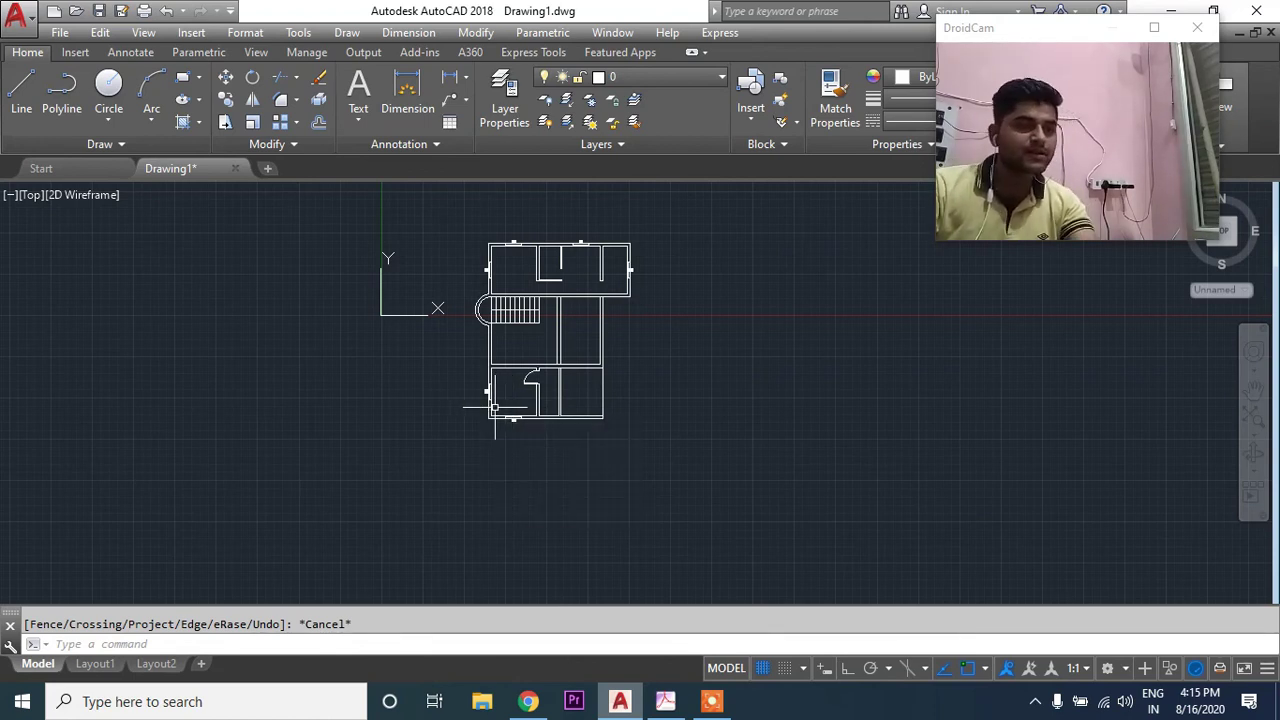
middle_click_drag(551, 404, 540, 366)
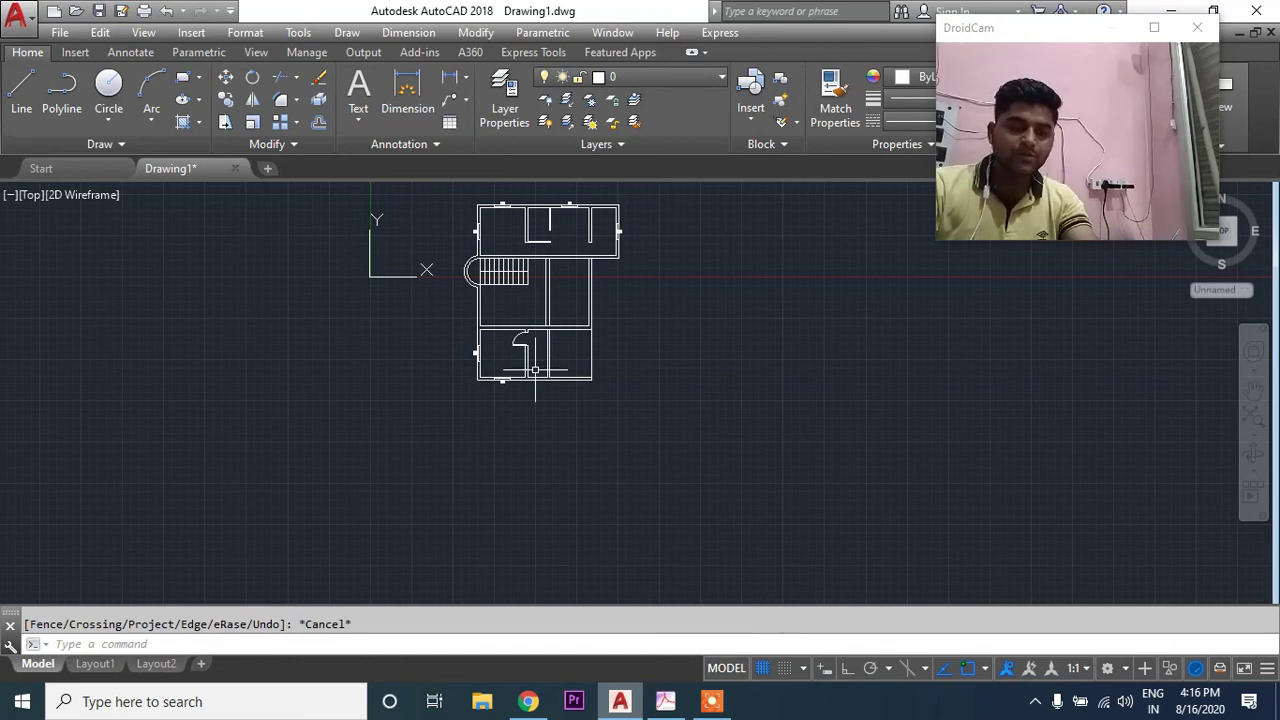
scroll(535, 370, "down", 1)
scroll(491, 371, "up", 1)
mouse_move(491, 371)
middle_mouse_down()
mouse_move(500, 320)
mouse_move(515, 364)
middle_mouse_up()
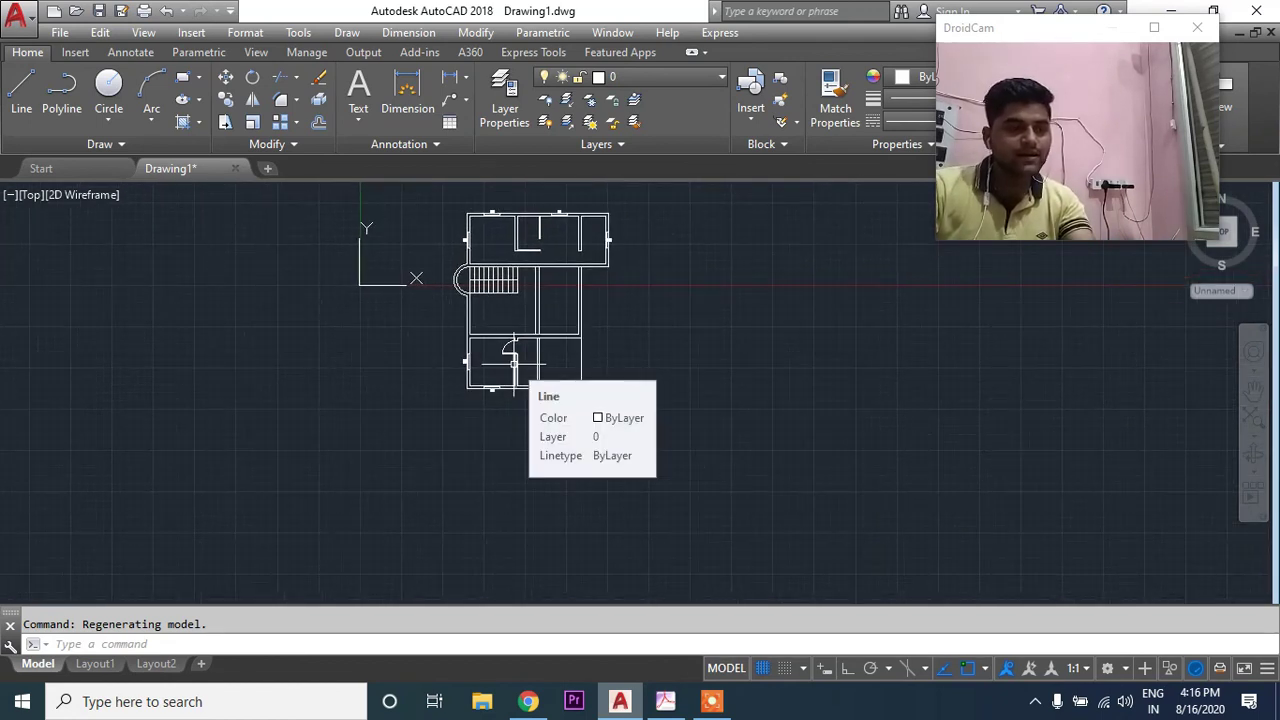
scroll(512, 355, "up", 3)
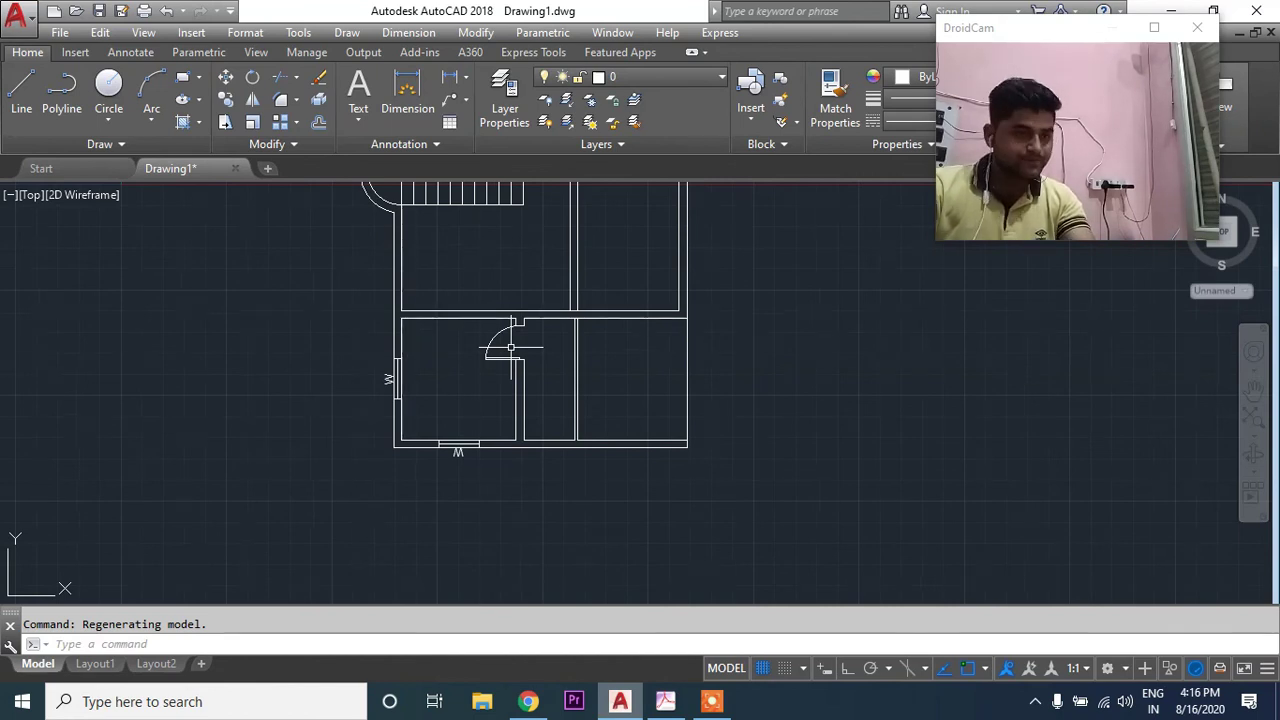
scroll(510, 348, "down", 3)
mouse_move(540, 290)
middle_mouse_down()
mouse_move(613, 366)
mouse_move(596, 313)
middle_mouse_up()
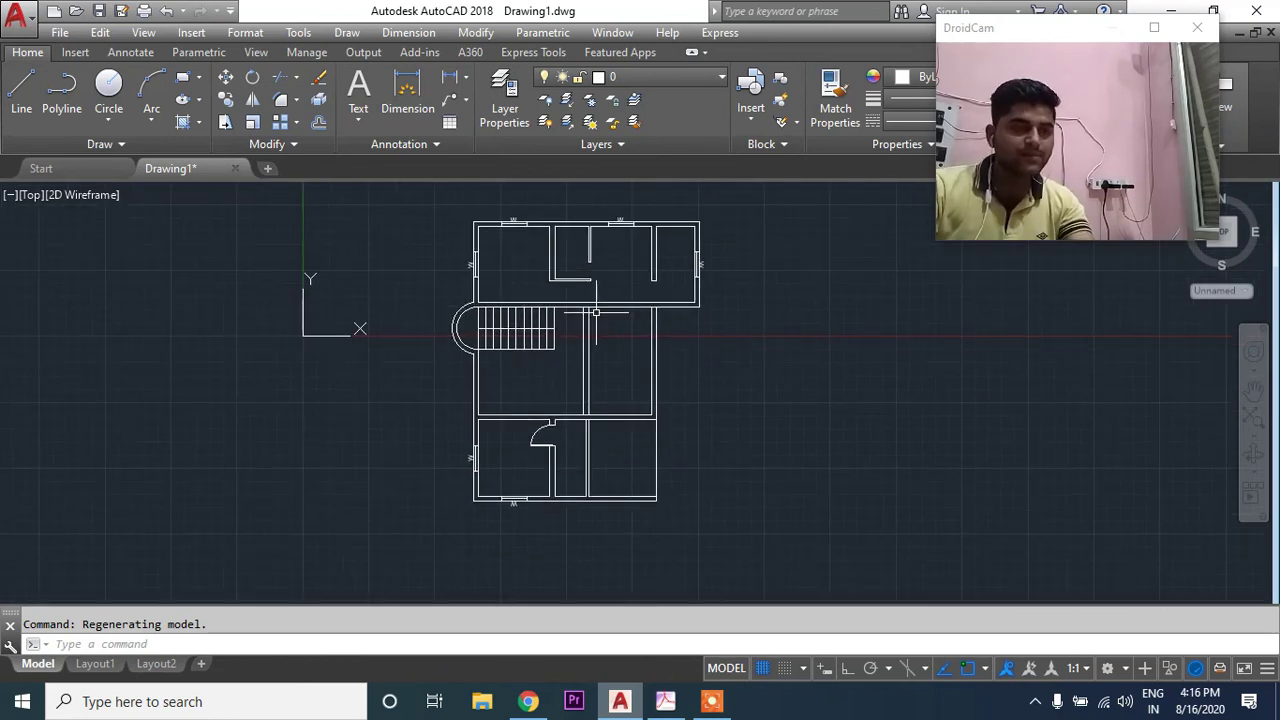
middle_click_drag(596, 313, 596, 305)
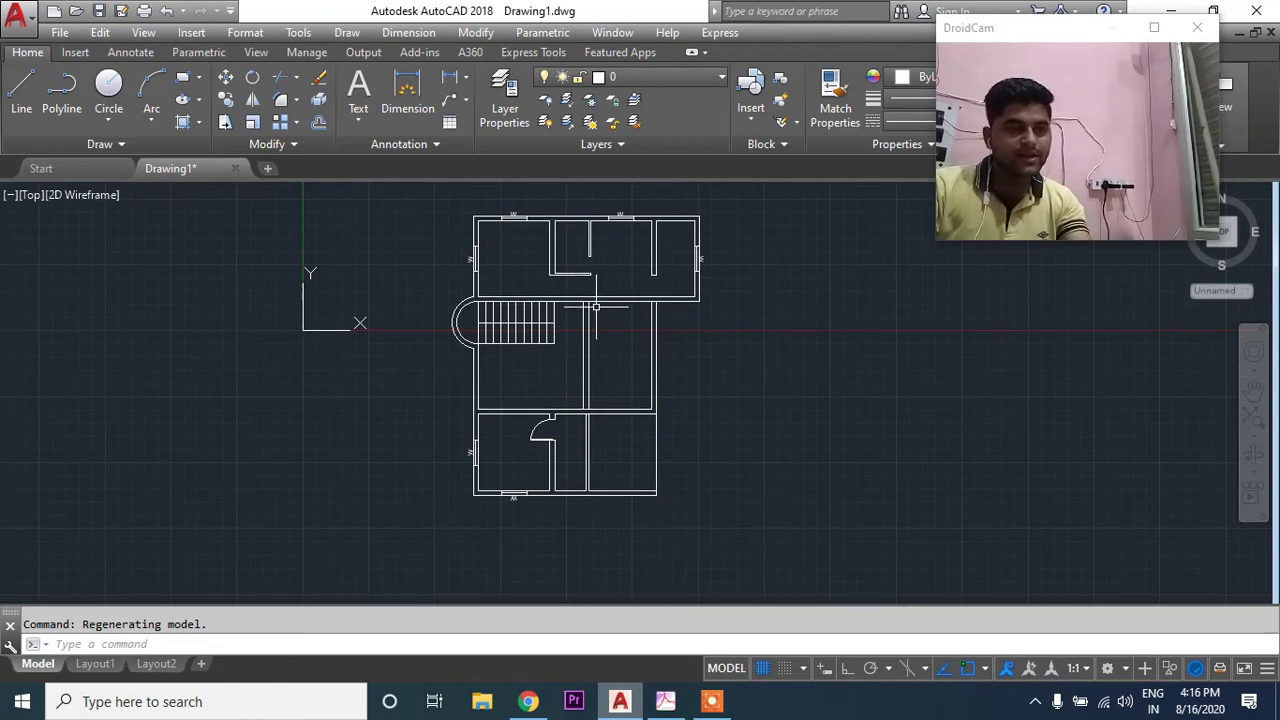
middle_click_drag(596, 308, 596, 270)
middle_click_drag(607, 336, 613, 360)
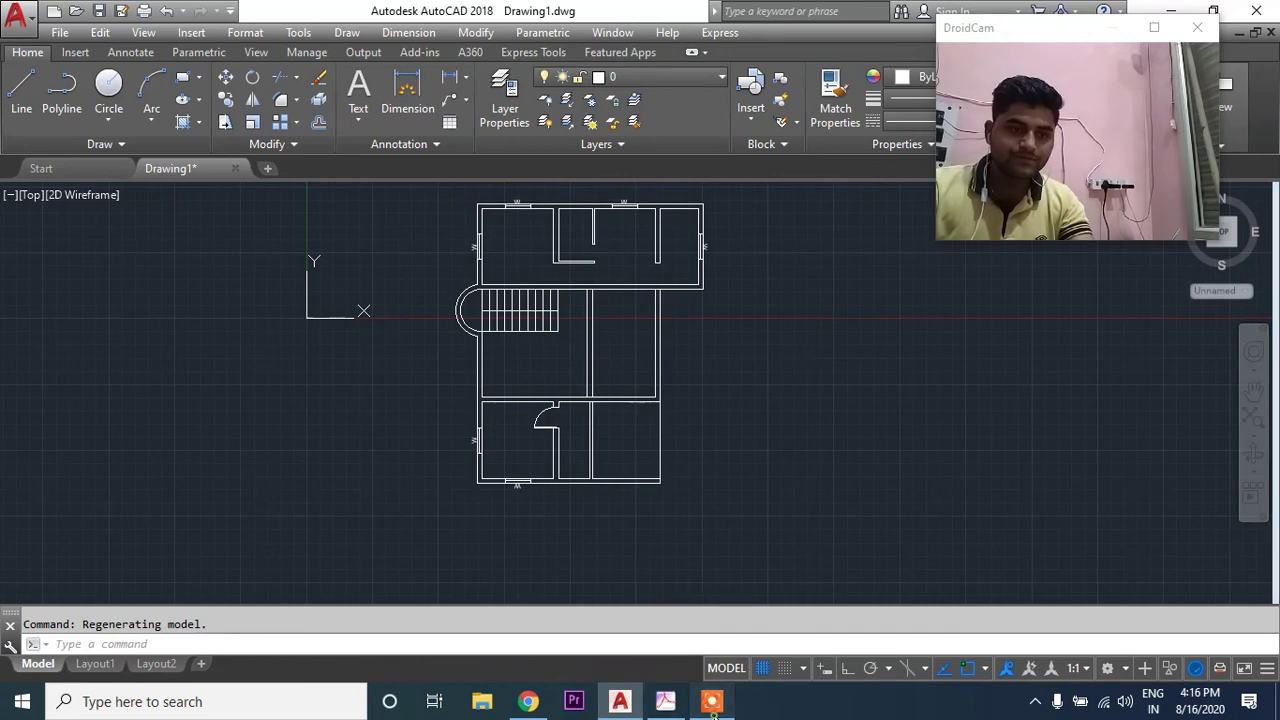
left_click(712, 701)
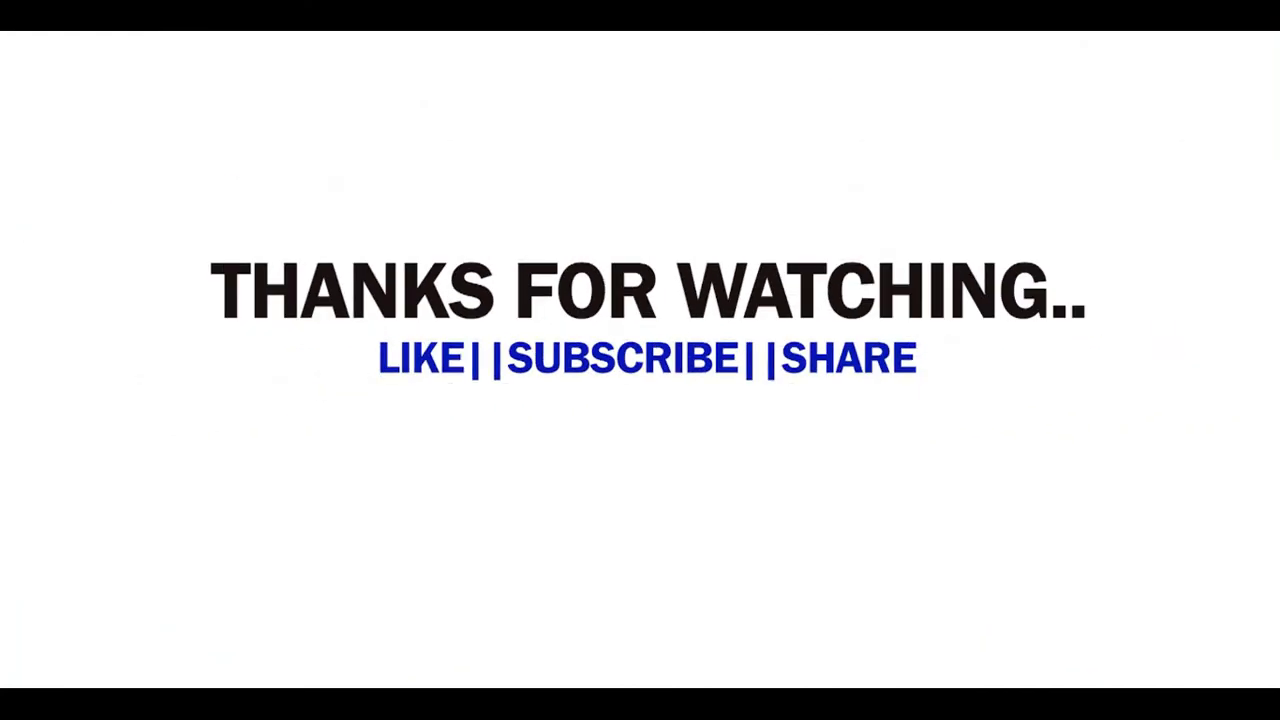